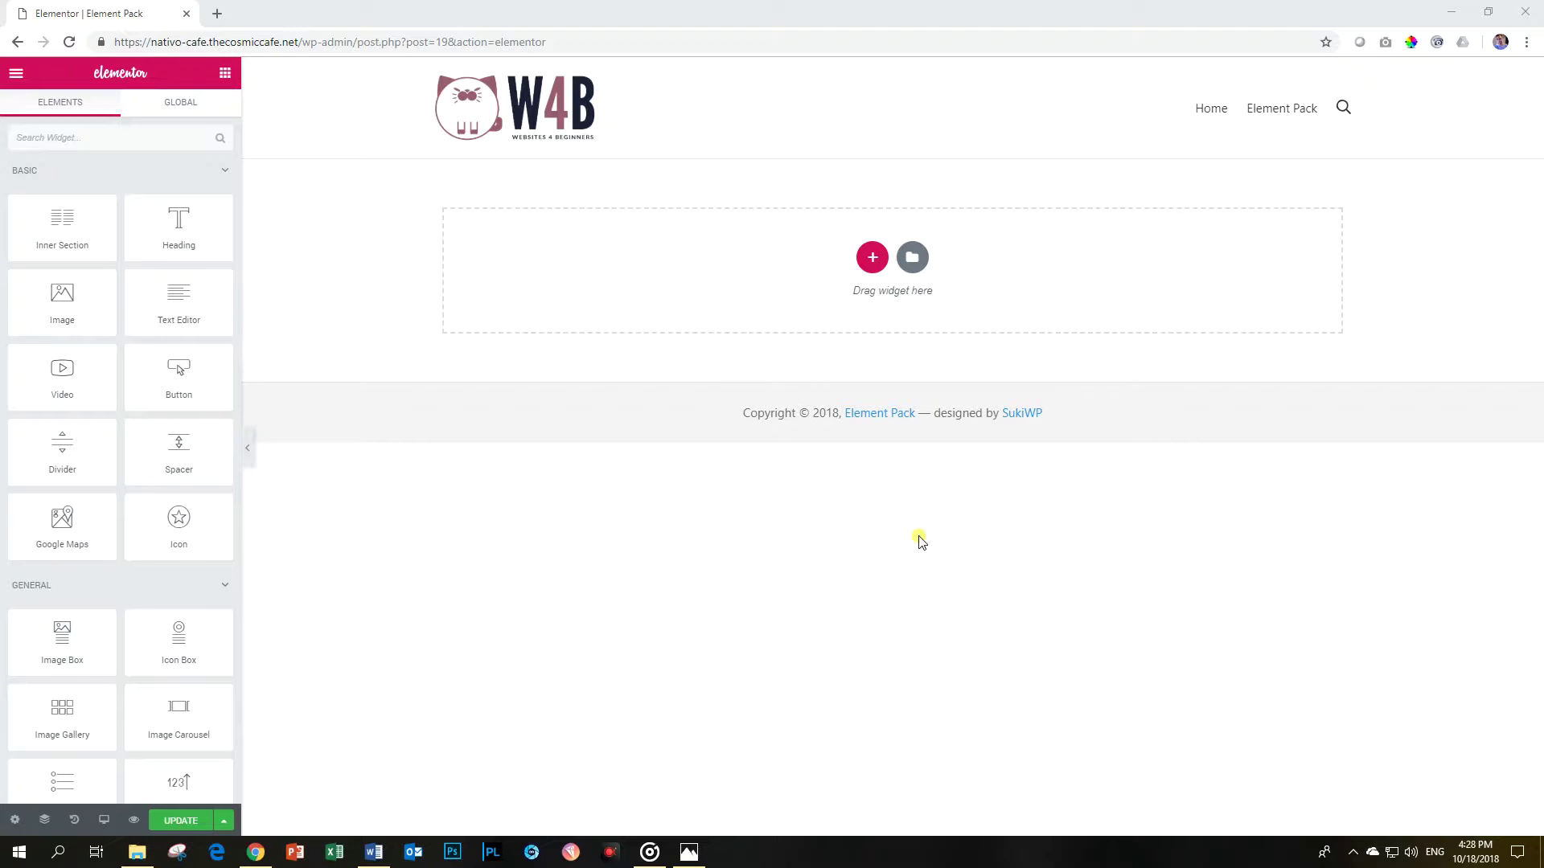
# Find the Panel Slider widget and add it to the empty section of the page.
pyautogui.click(90, 131)
pyautogui.write('a')
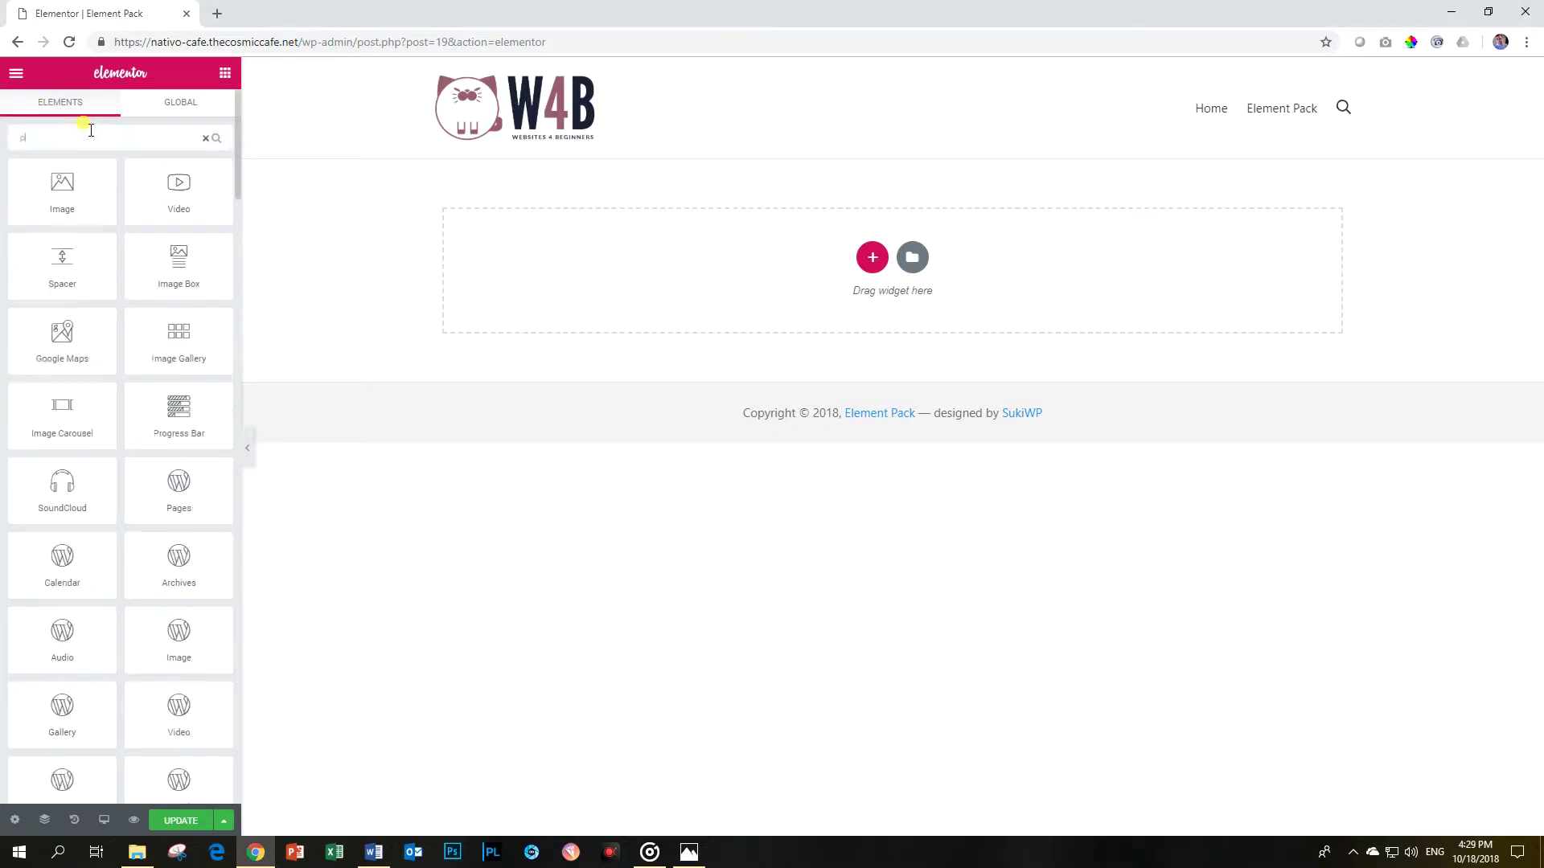
pyautogui.write('anel slider')
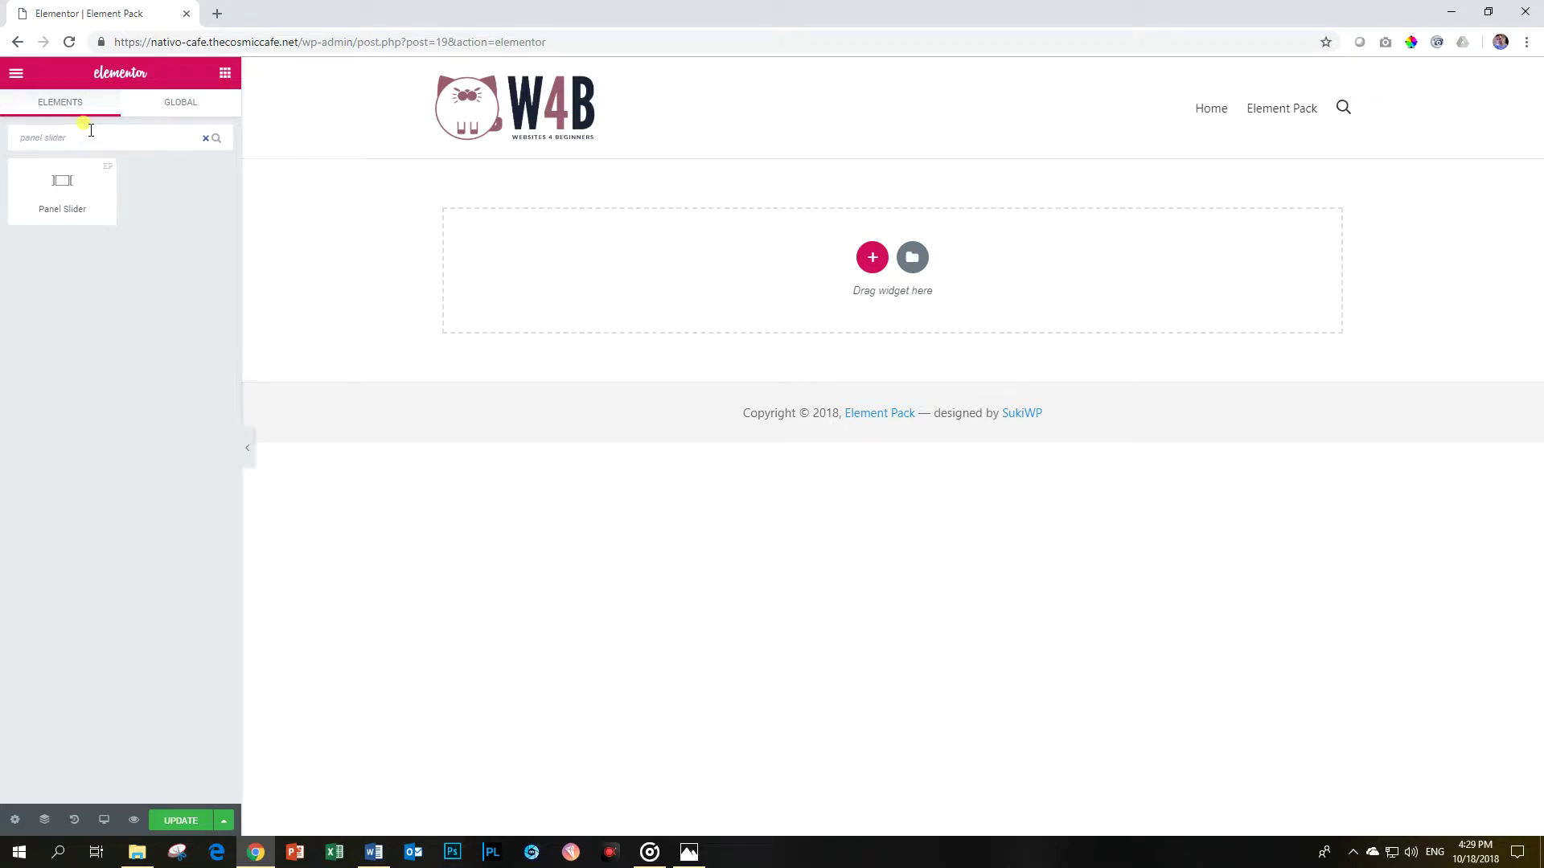
pyautogui.moveTo(56, 169); pyautogui.dragTo(876, 259)
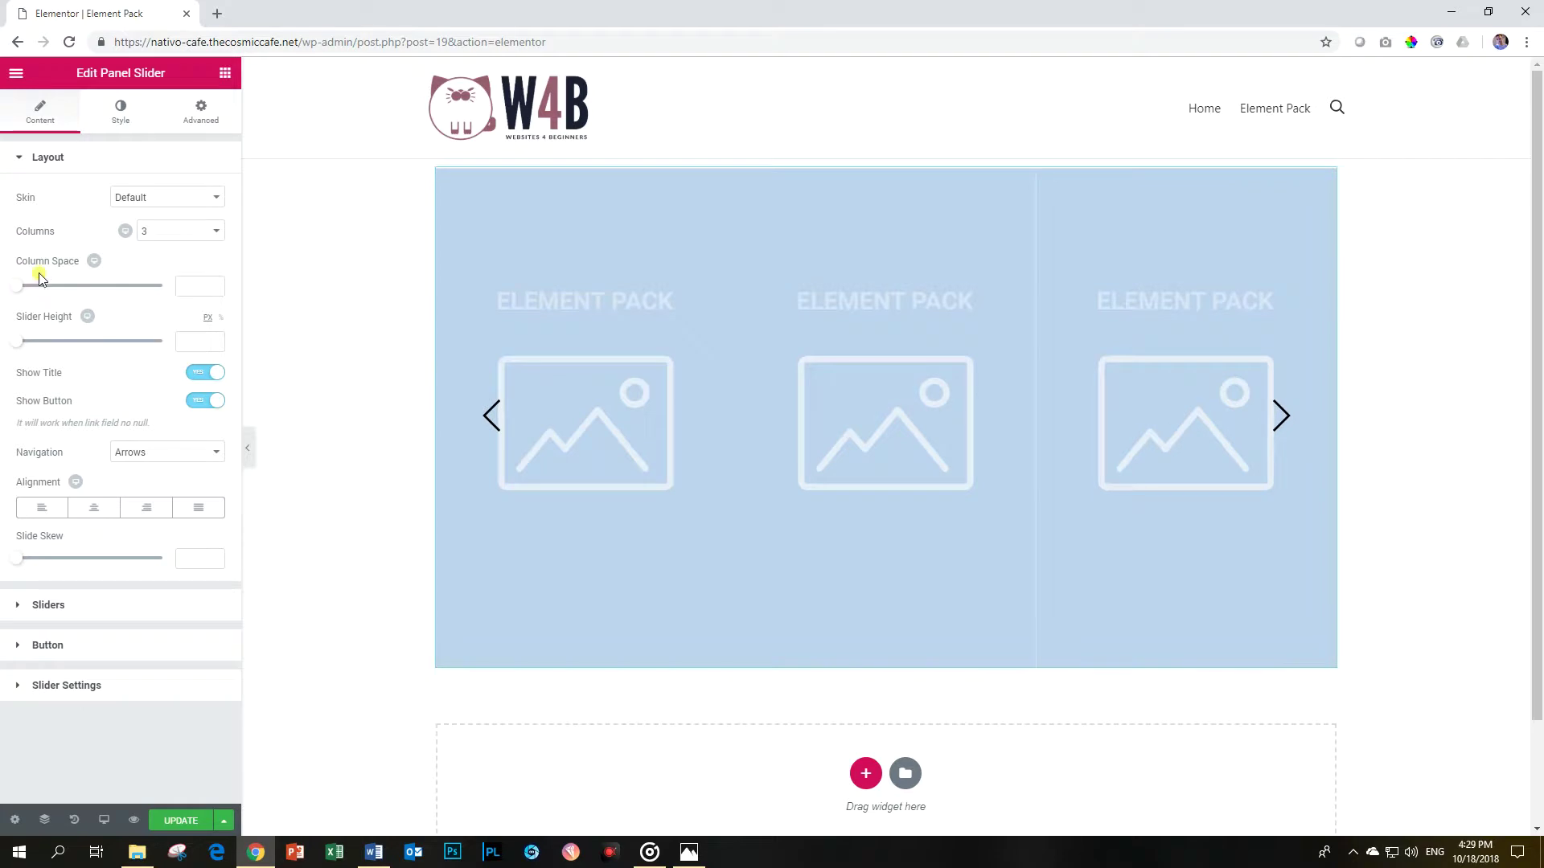
# Open the slider's list of slide items and browse the placeholder slides forward and back in the preview.
pyautogui.click(41, 160)
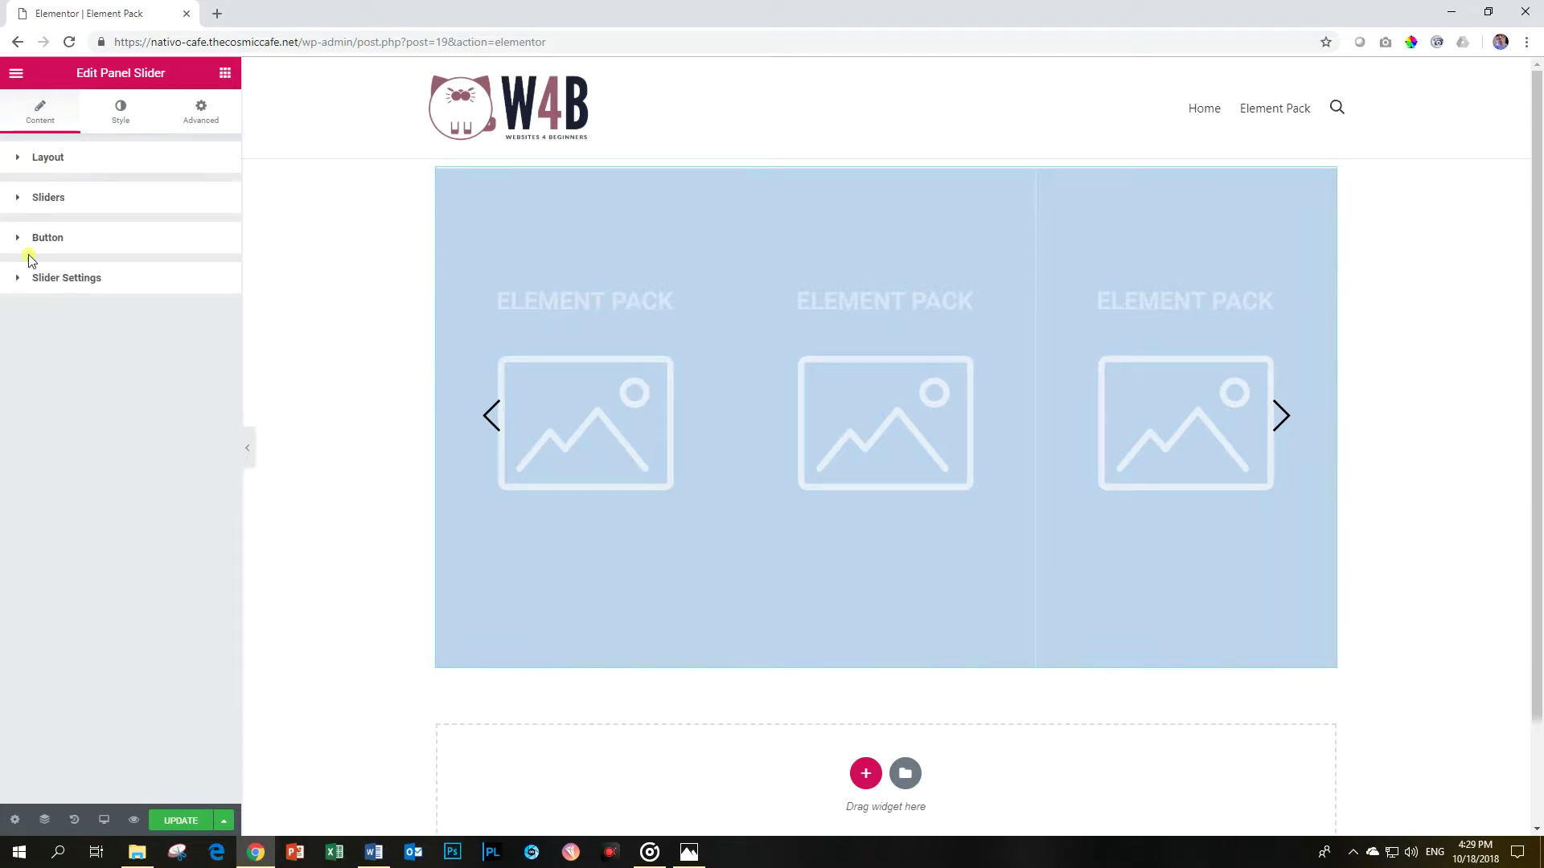
pyautogui.click(55, 201)
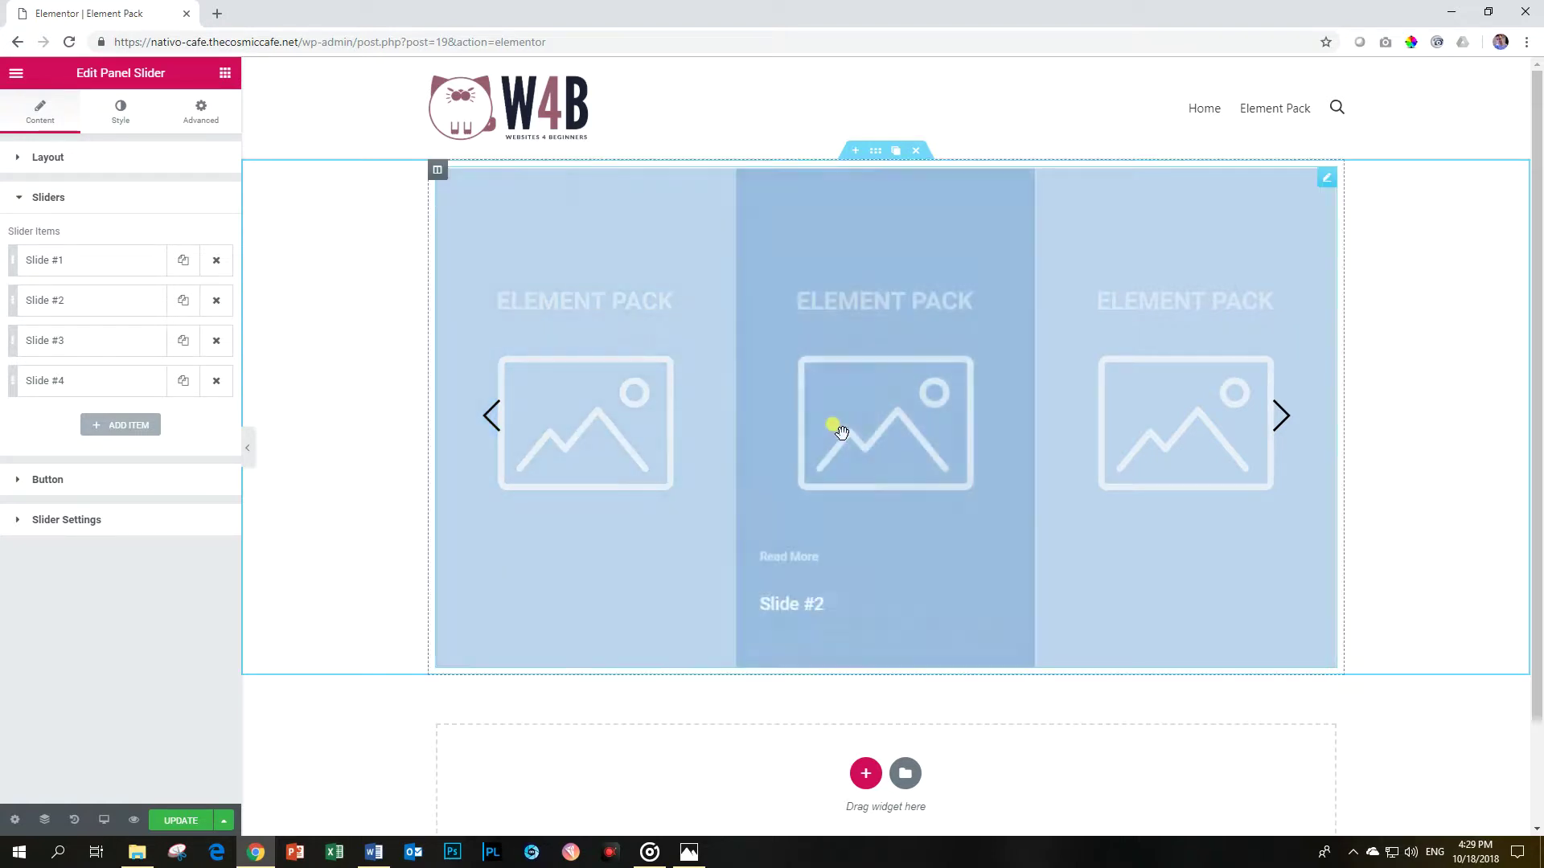
pyautogui.click(1282, 418)
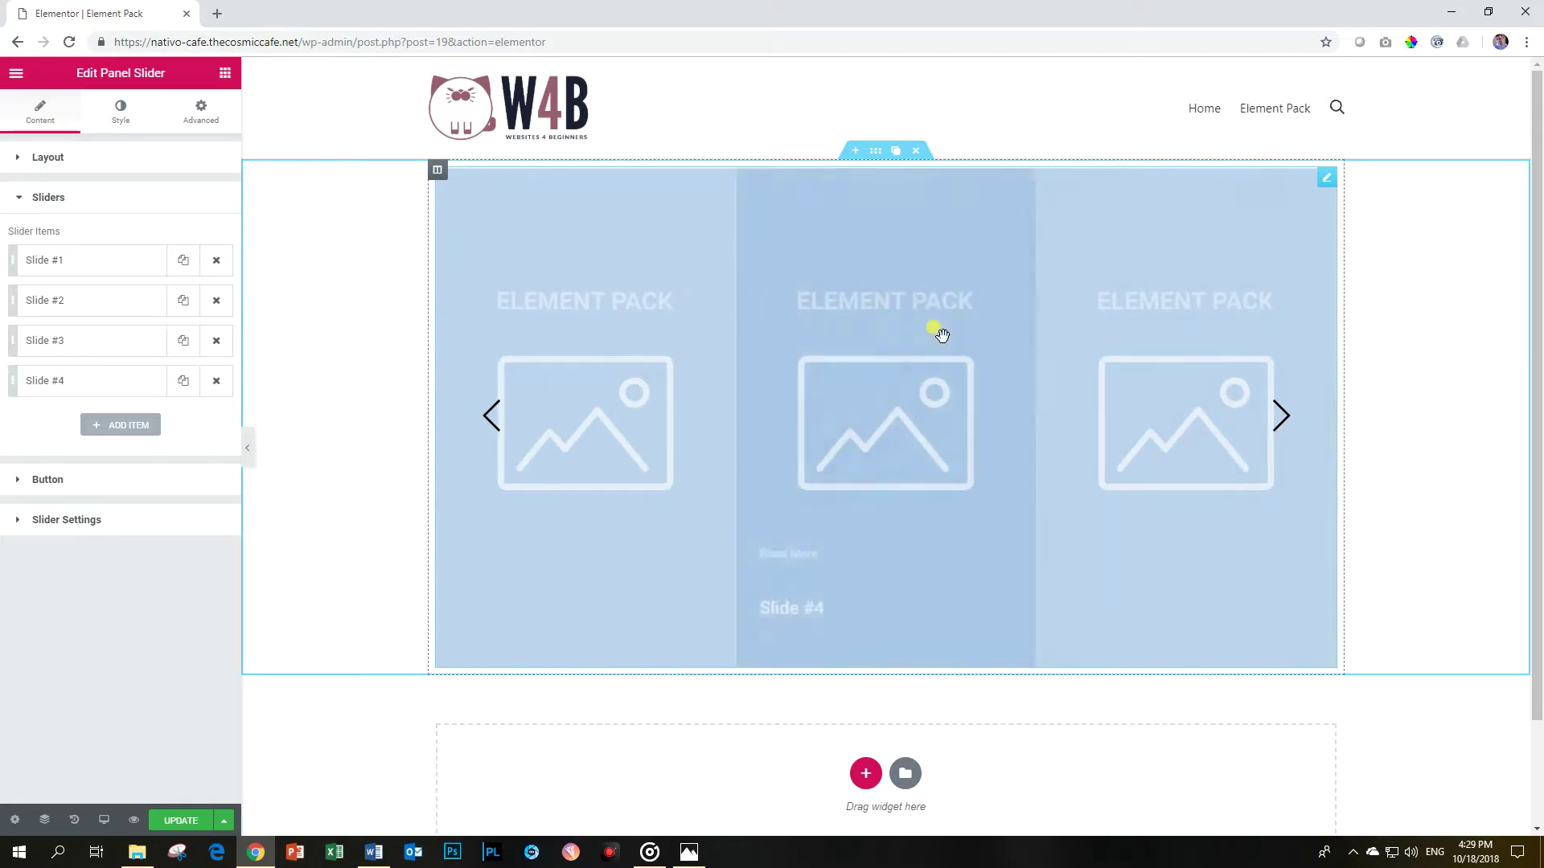
pyautogui.click(492, 433)
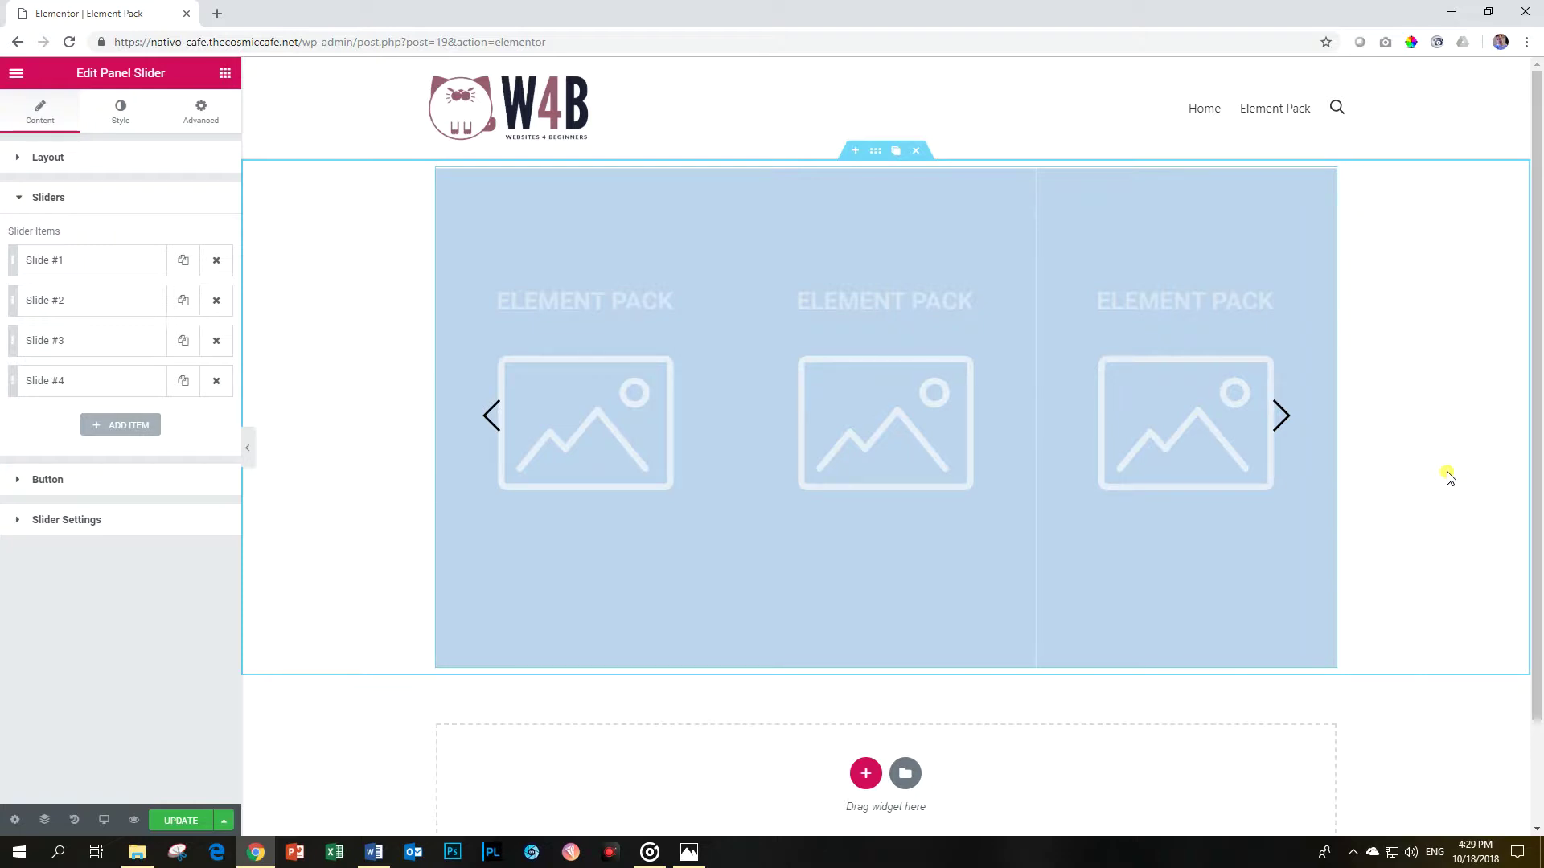
# Set the image of Slide #1 to the media library photo of the glass-walled building interior with wooden benches.
pyautogui.click(63, 266)
pyautogui.click(93, 407)
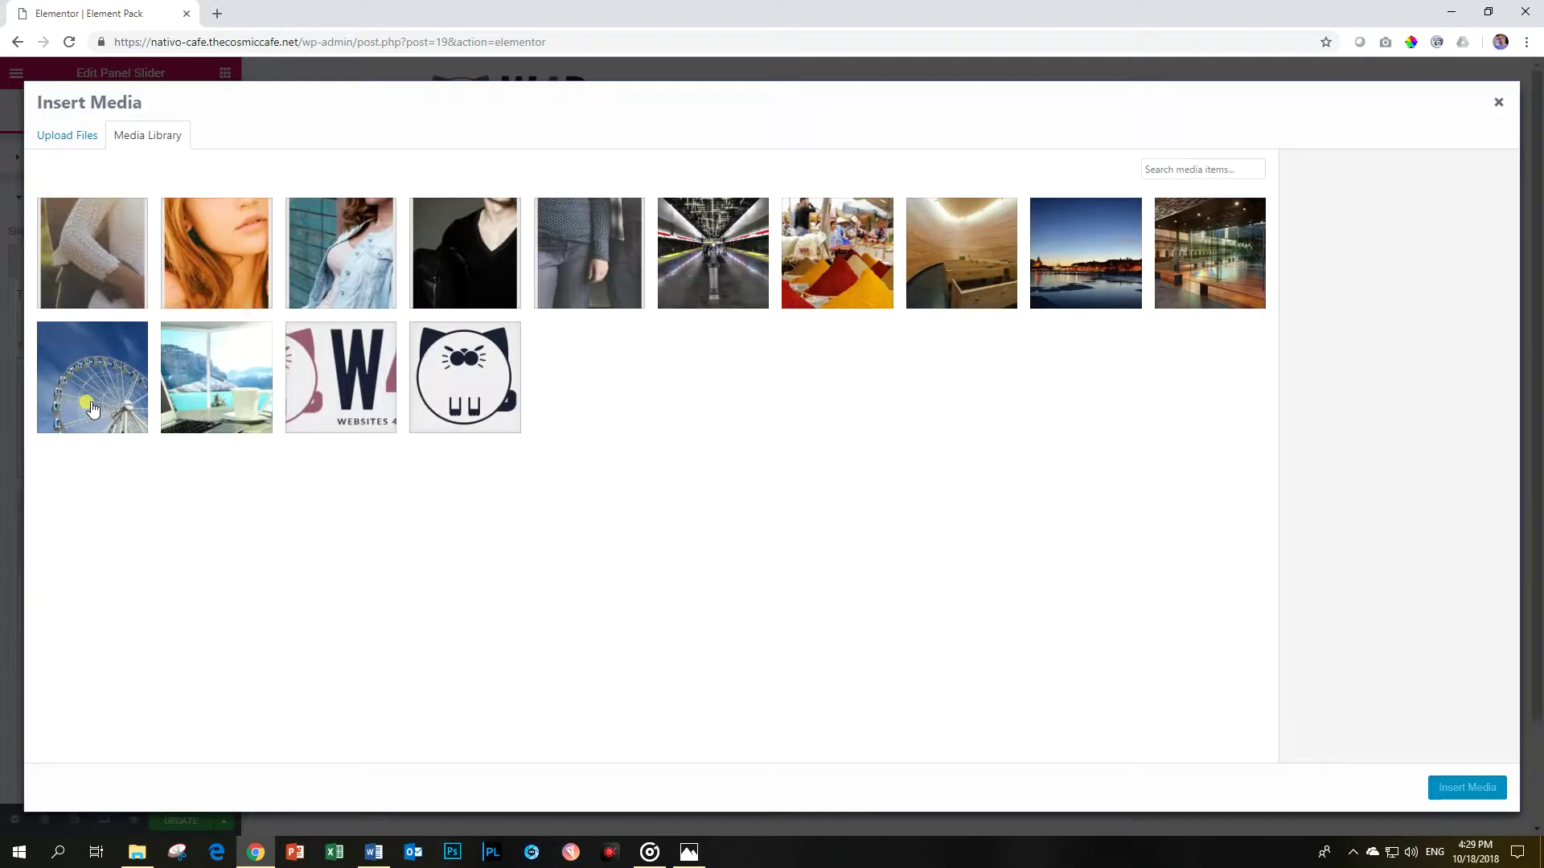
pyautogui.click(1187, 268)
pyautogui.click(1466, 788)
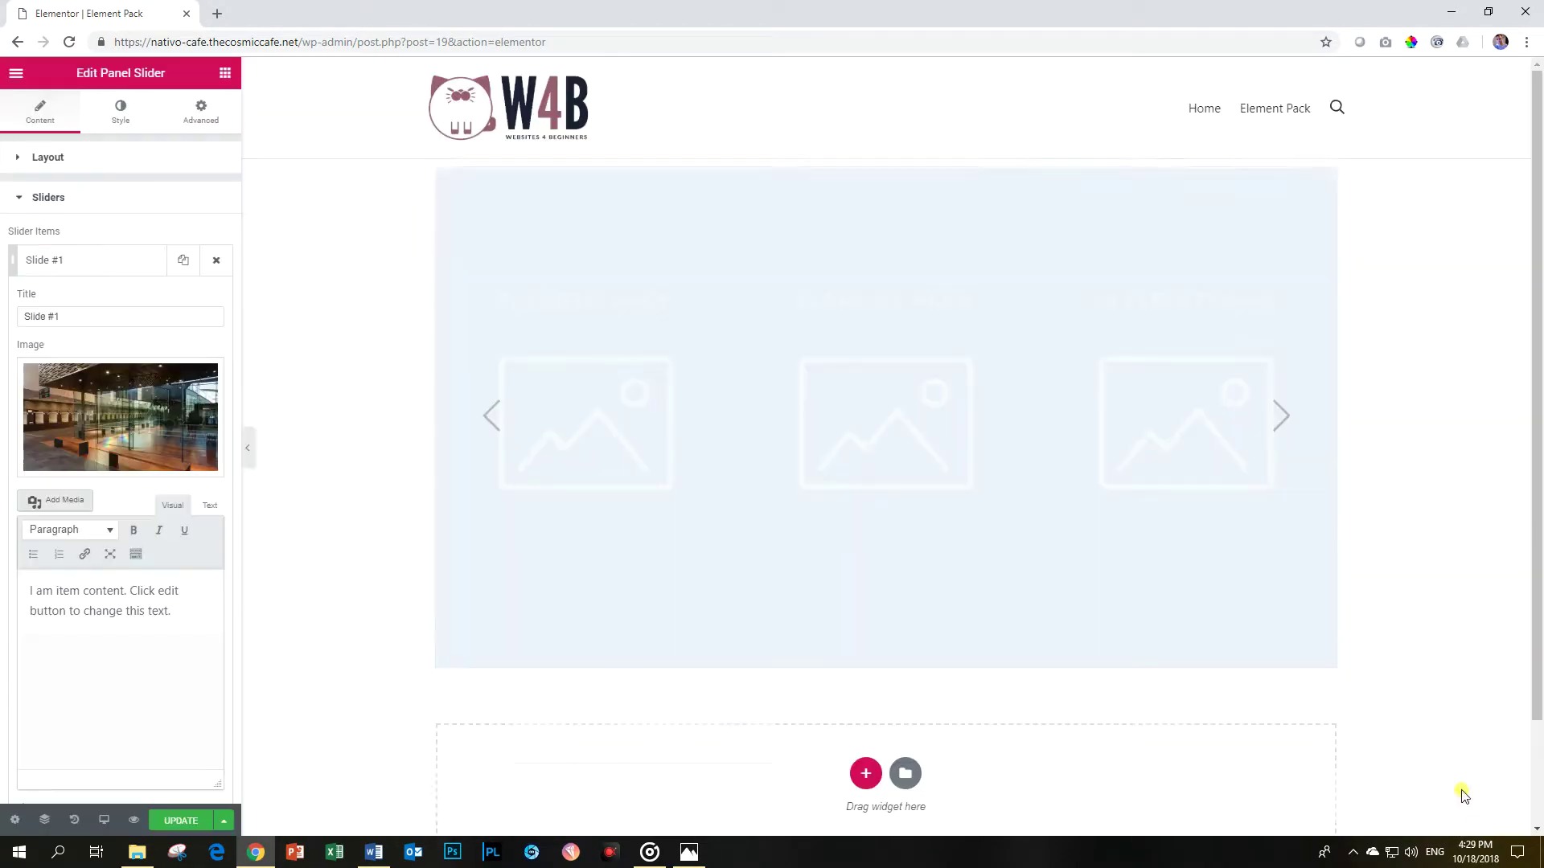
pyautogui.click(71, 265)
# Set the image of Slide #2 to helsinki-2005916_1280.jpg from the media library.
pyautogui.click(72, 300)
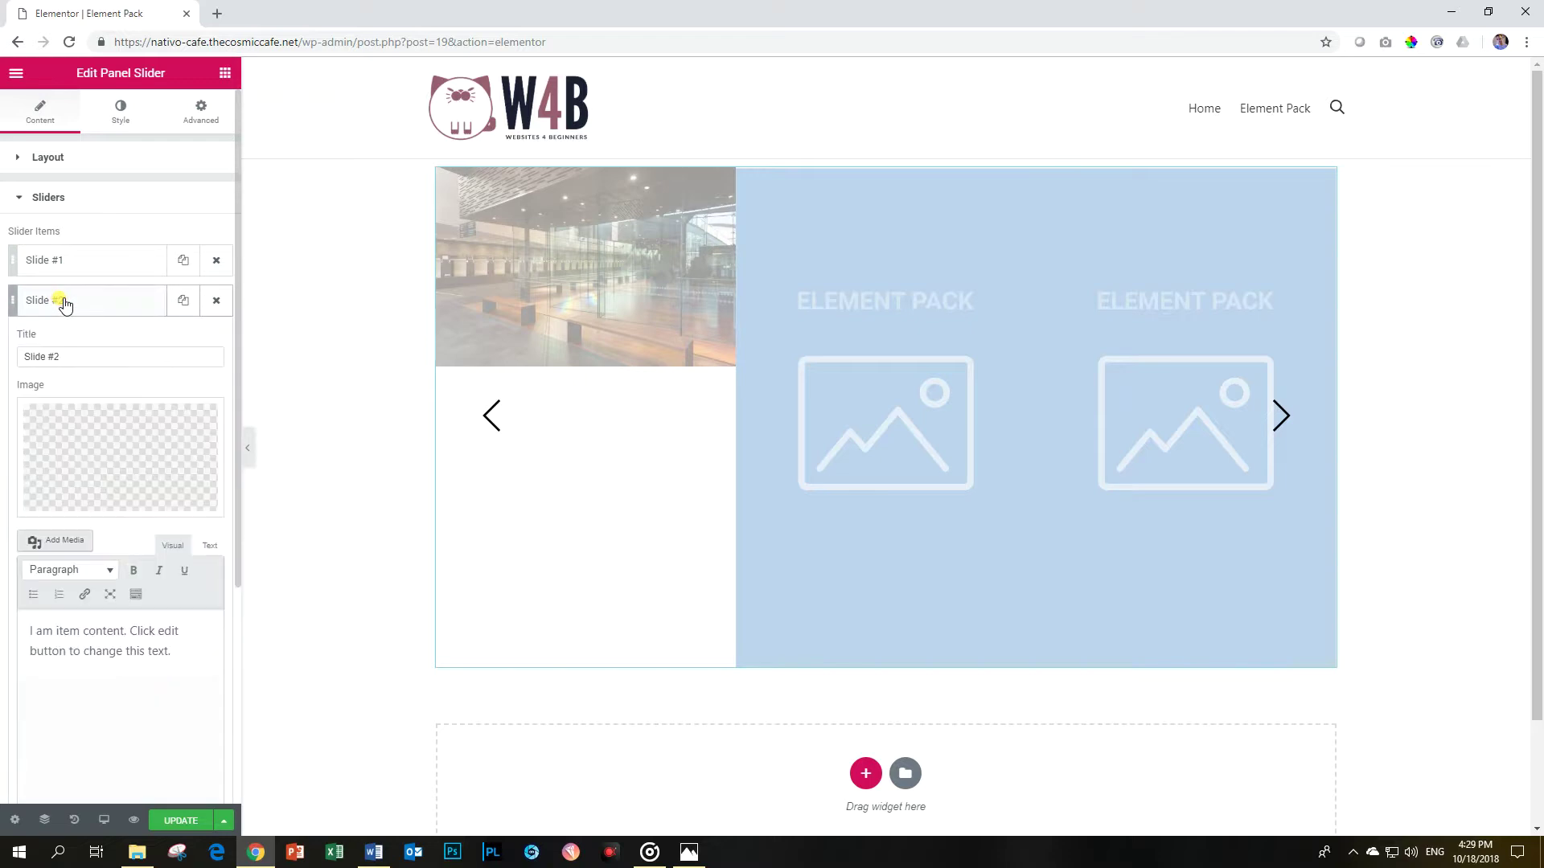
pyautogui.click(86, 412)
pyautogui.click(1037, 269)
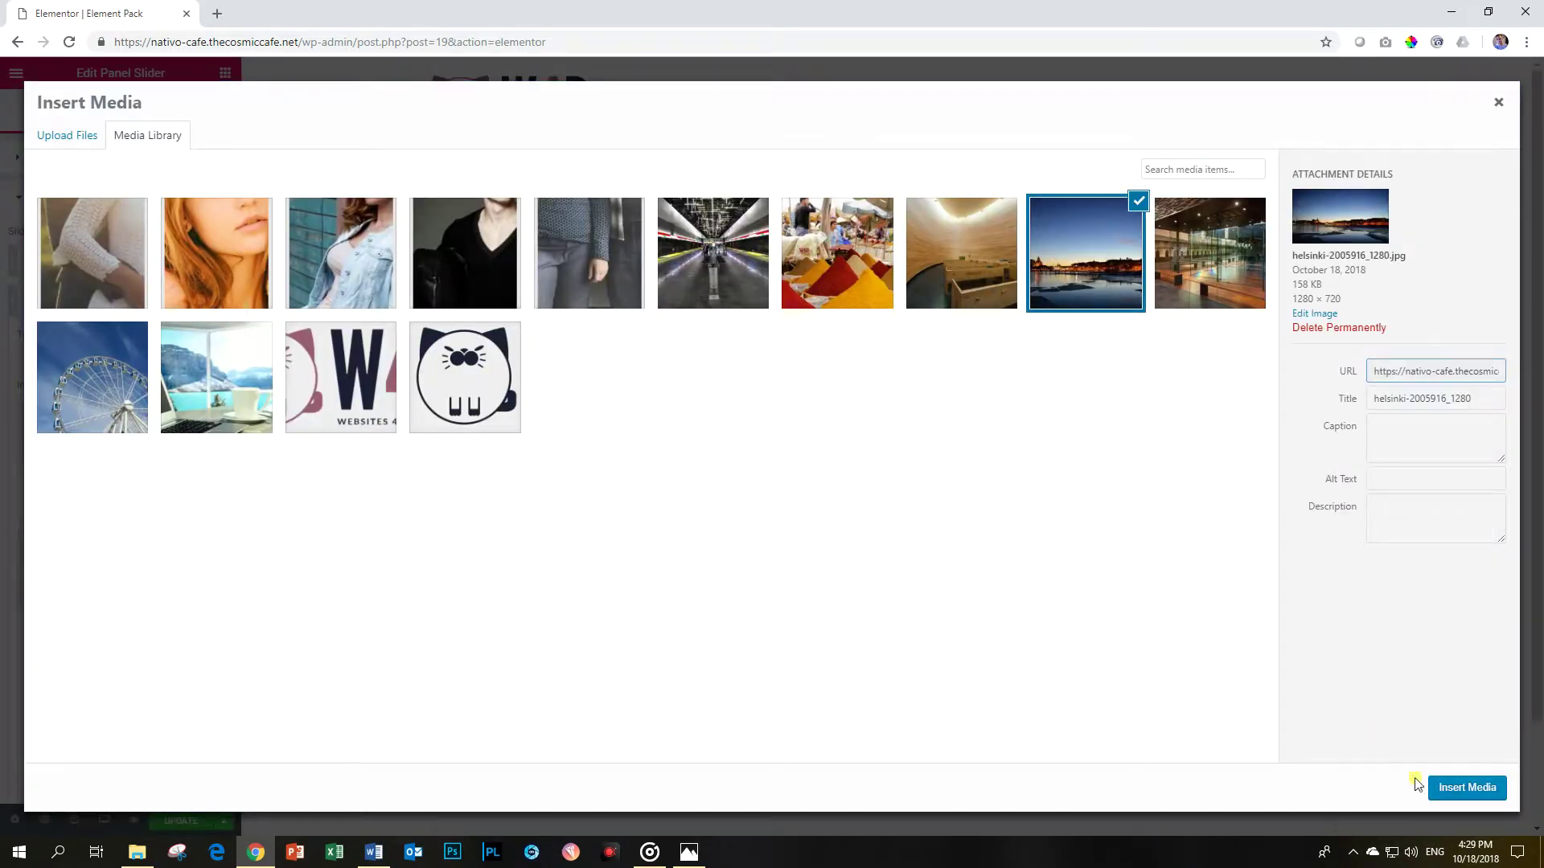
pyautogui.click(1465, 787)
pyautogui.click(62, 302)
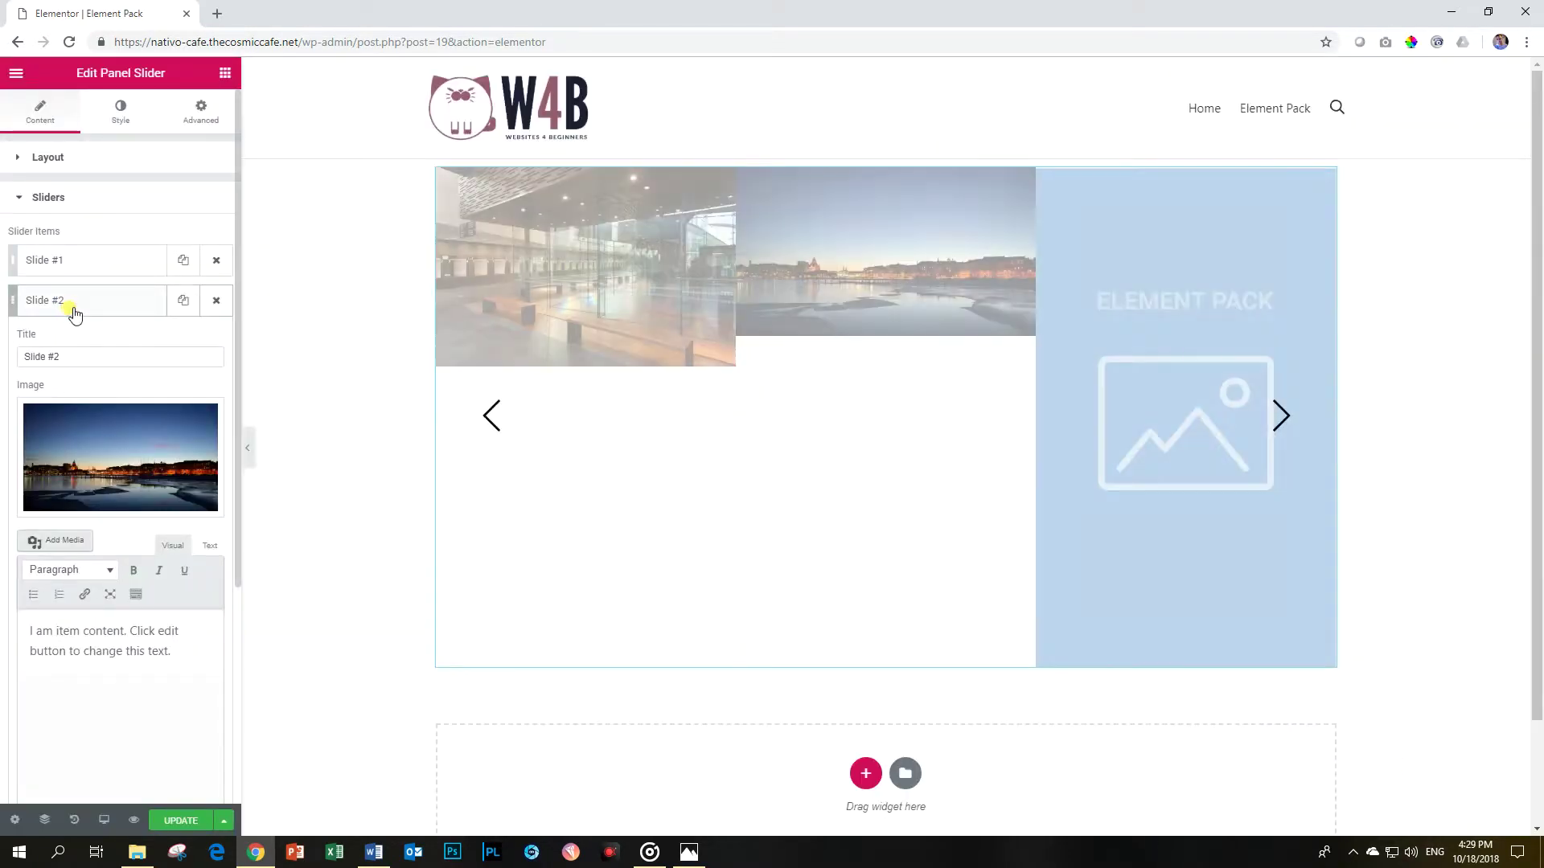
# Set the image of Slide #3 to metro-3086772_1280.jpg from the media library.
pyautogui.click(72, 344)
pyautogui.click(84, 444)
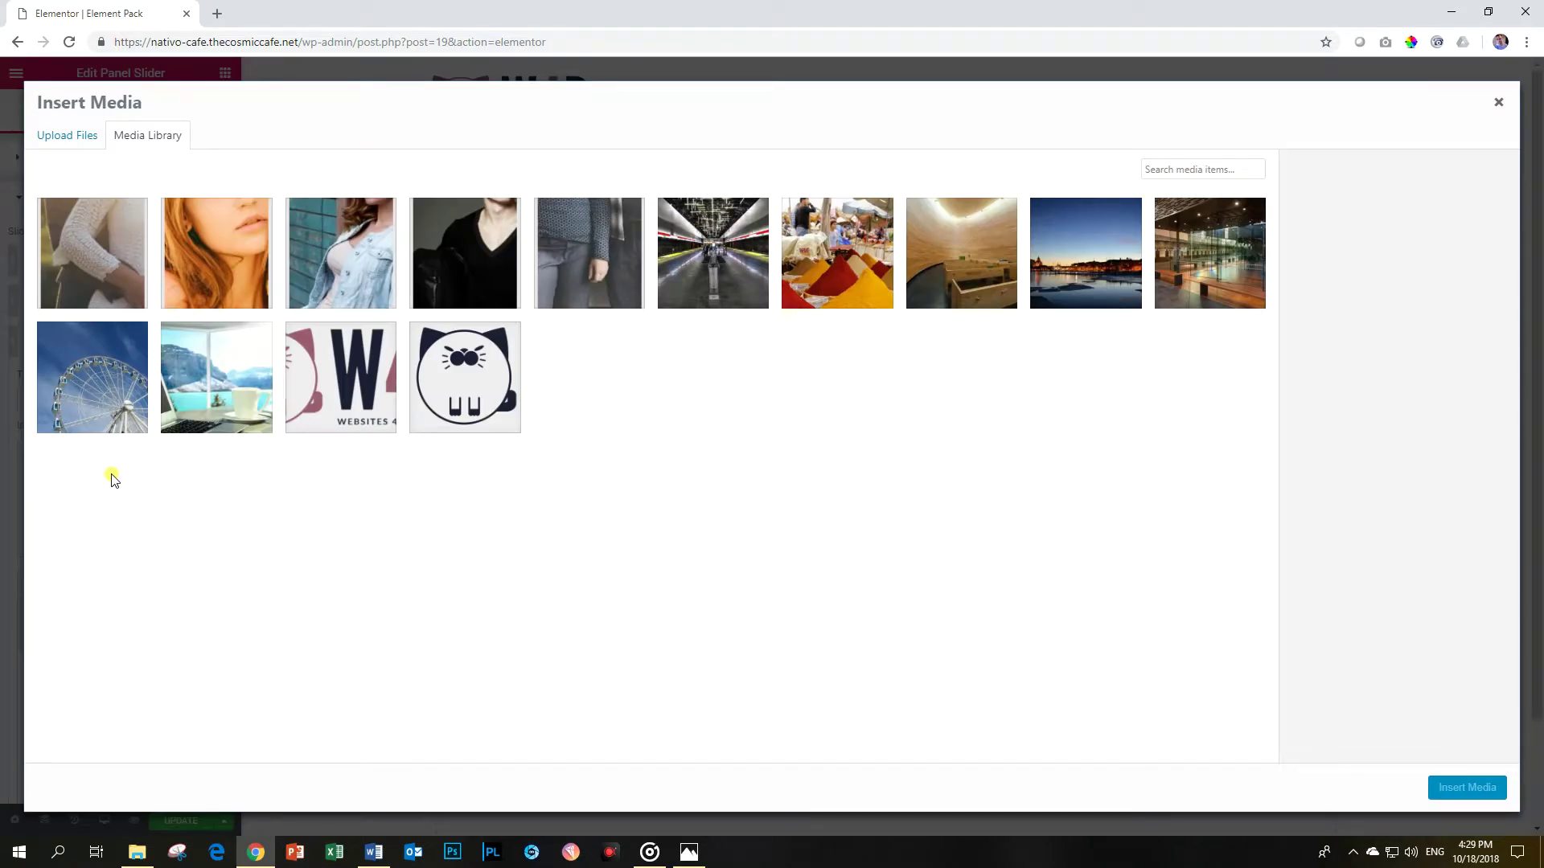
pyautogui.click(770, 268)
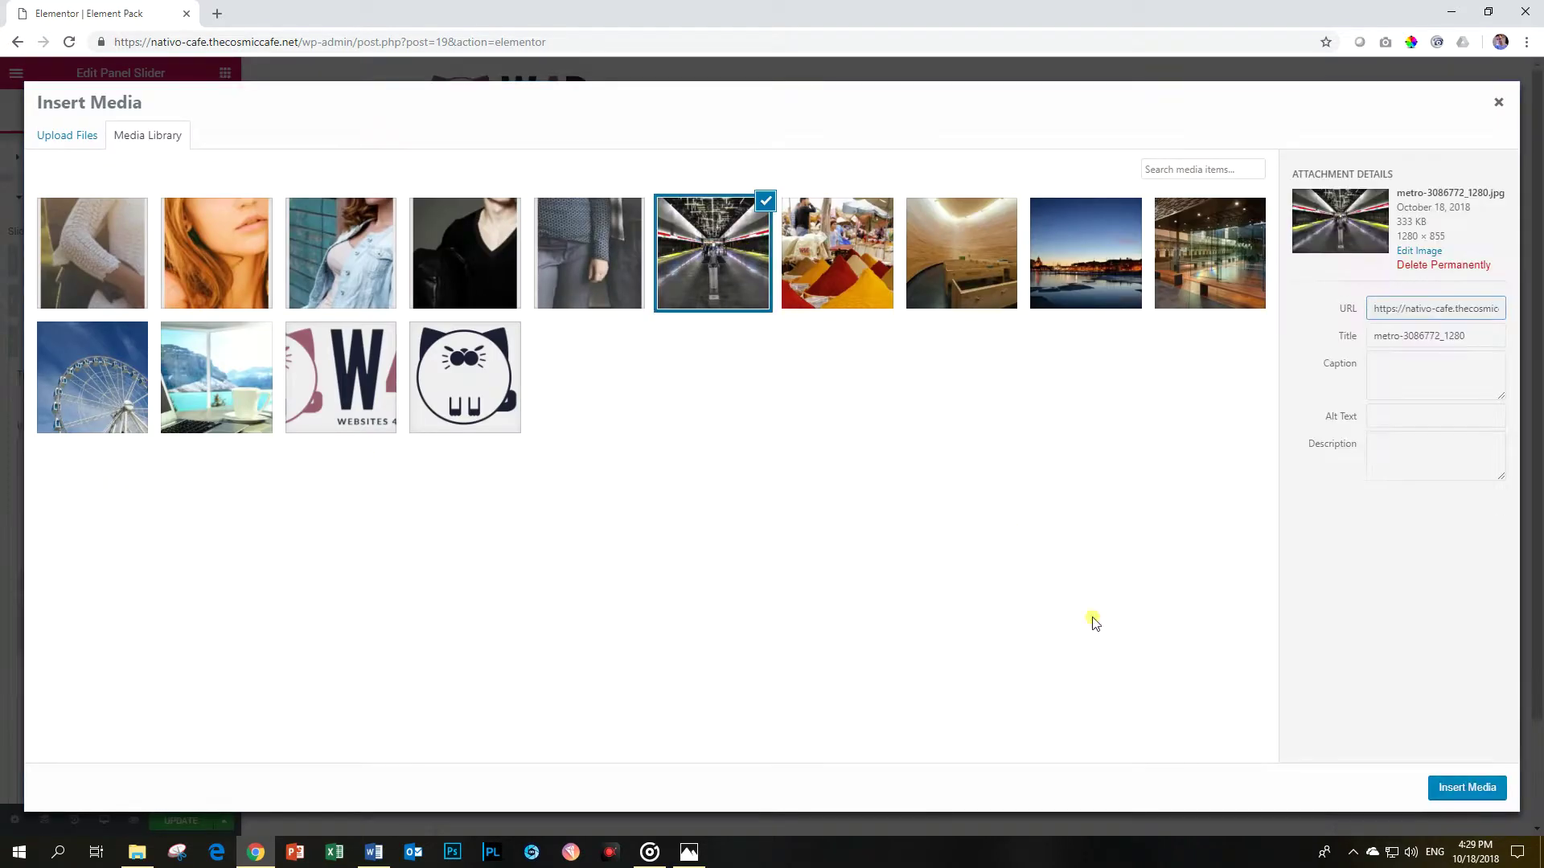
pyautogui.click(1441, 787)
pyautogui.click(88, 342)
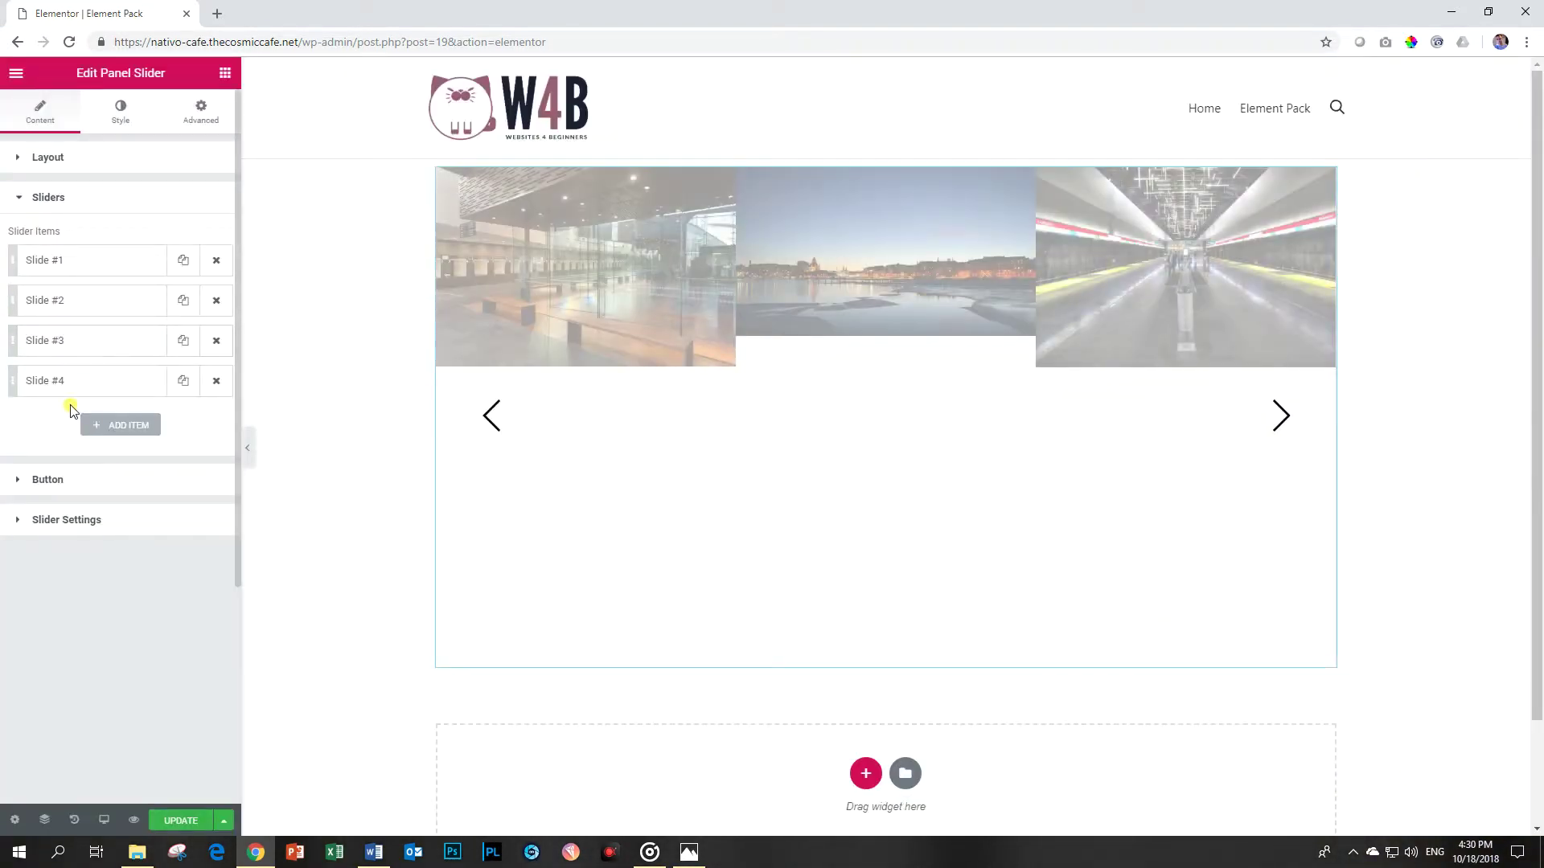
# Set the image of Slide #4 to the media library photo of the curved wooden interior.
pyautogui.click(71, 383)
pyautogui.click(55, 478)
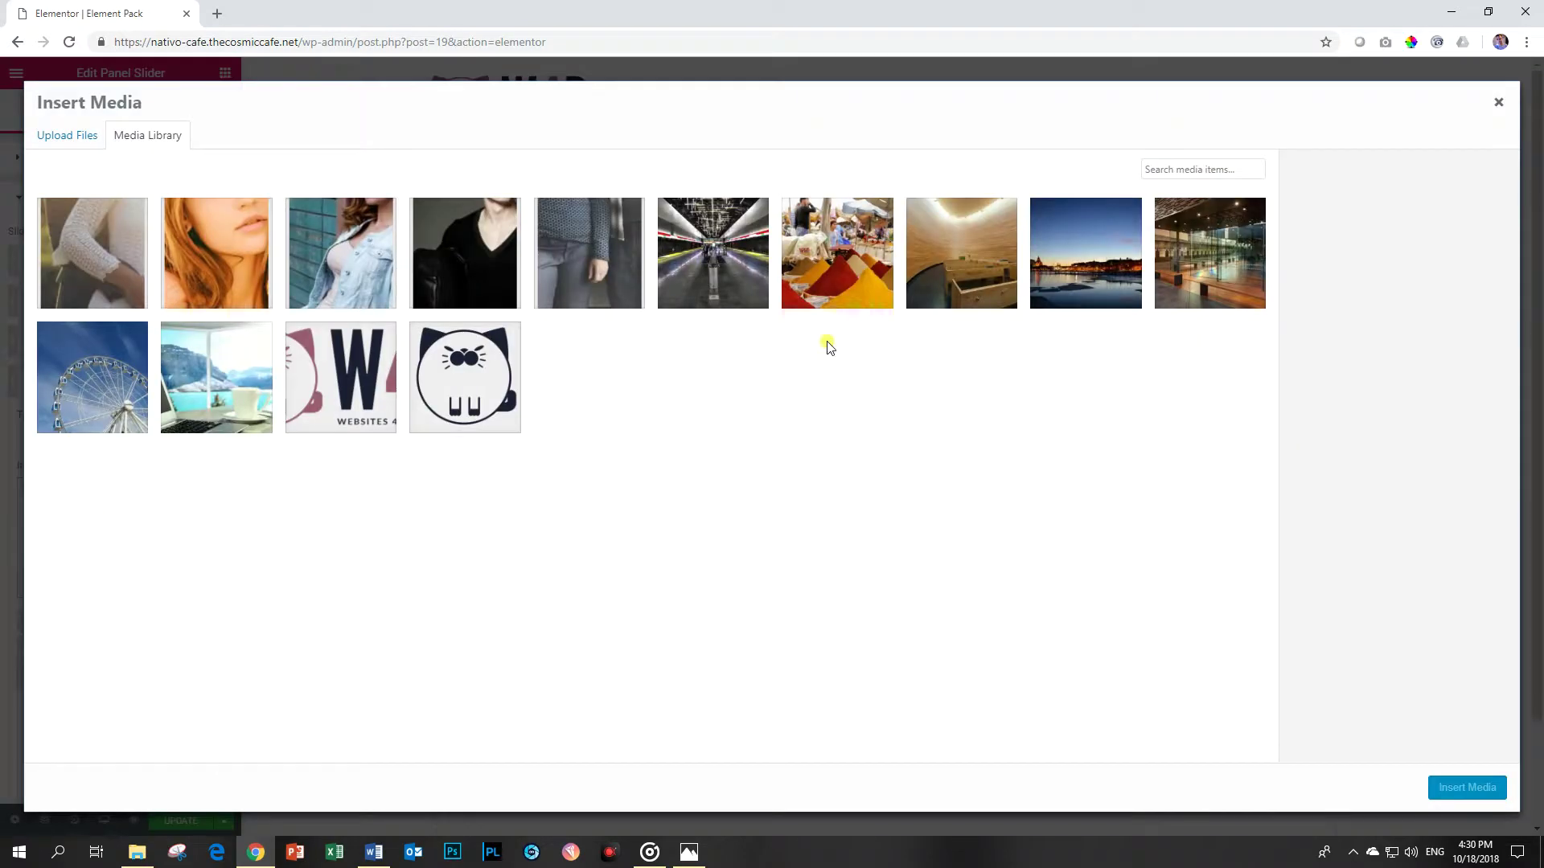
pyautogui.click(925, 250)
pyautogui.click(1470, 789)
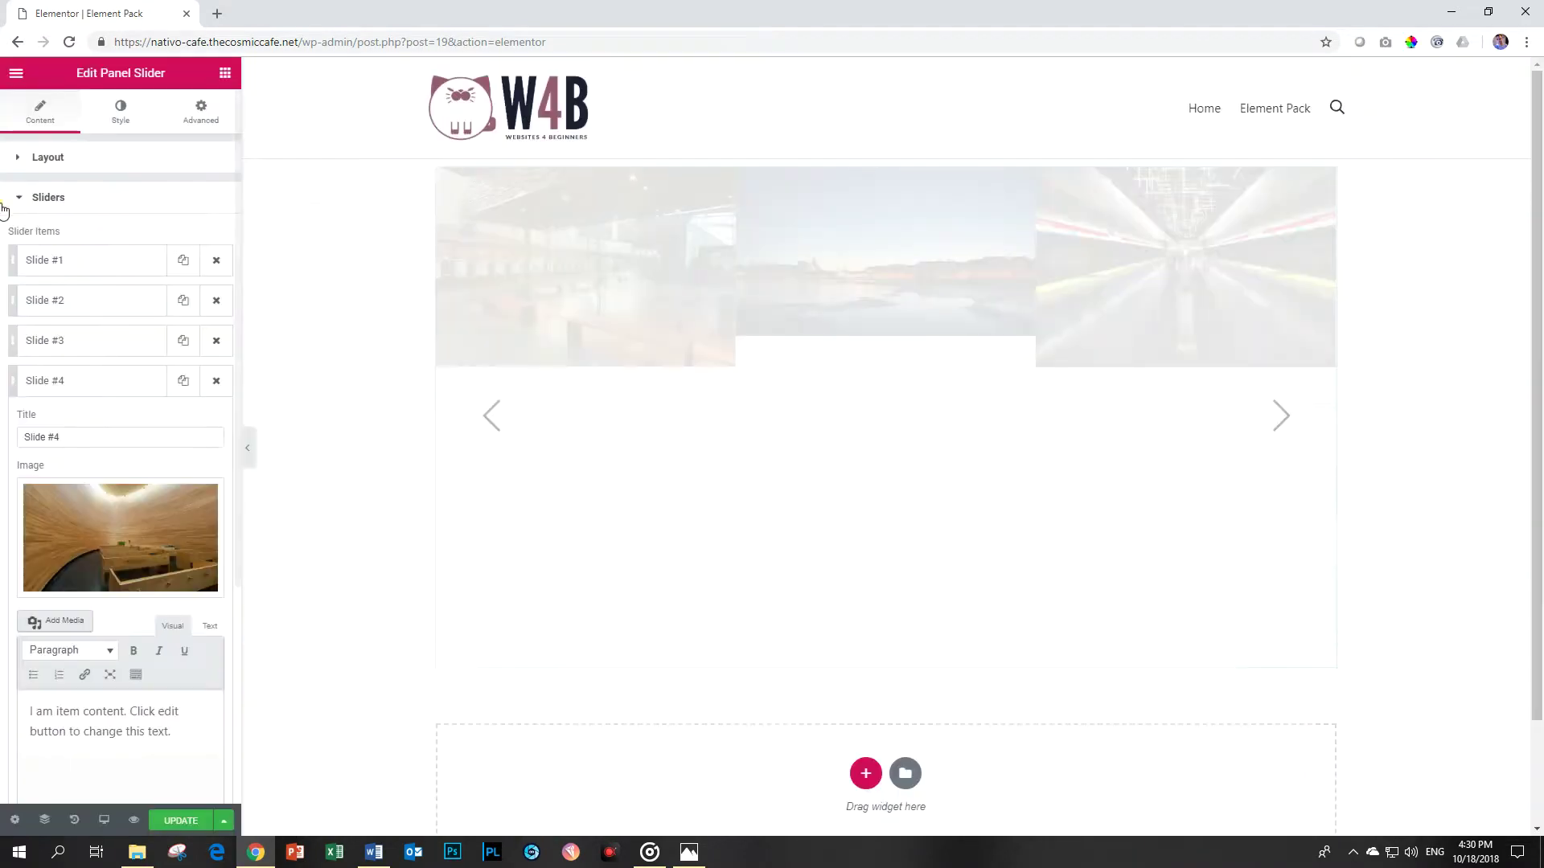
pyautogui.click(88, 381)
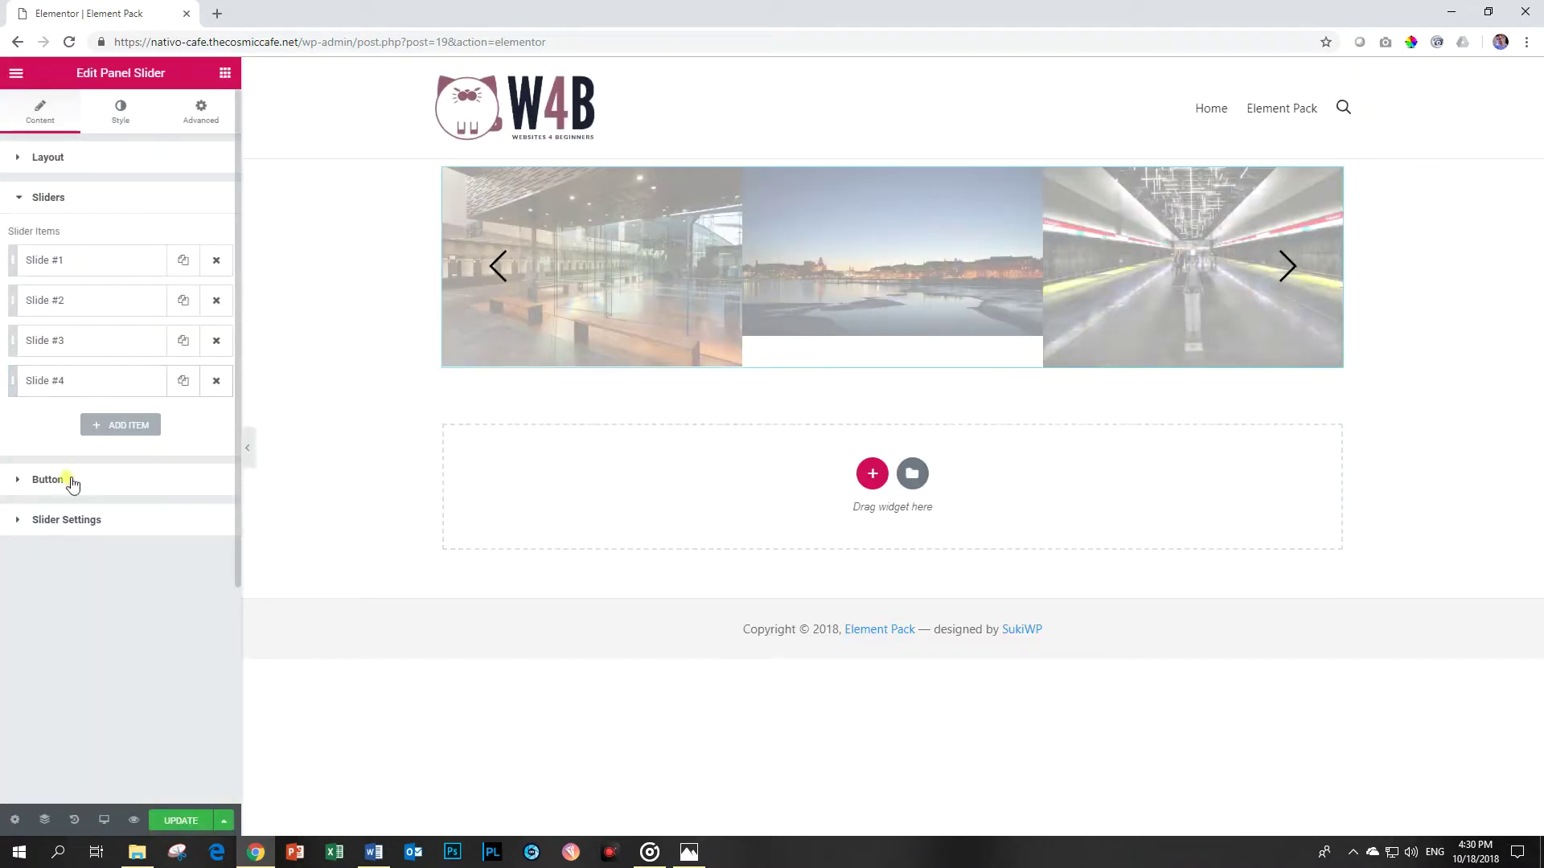
# Add a fifth slide item to the slider and title it "Slide #5".
pyautogui.click(100, 426)
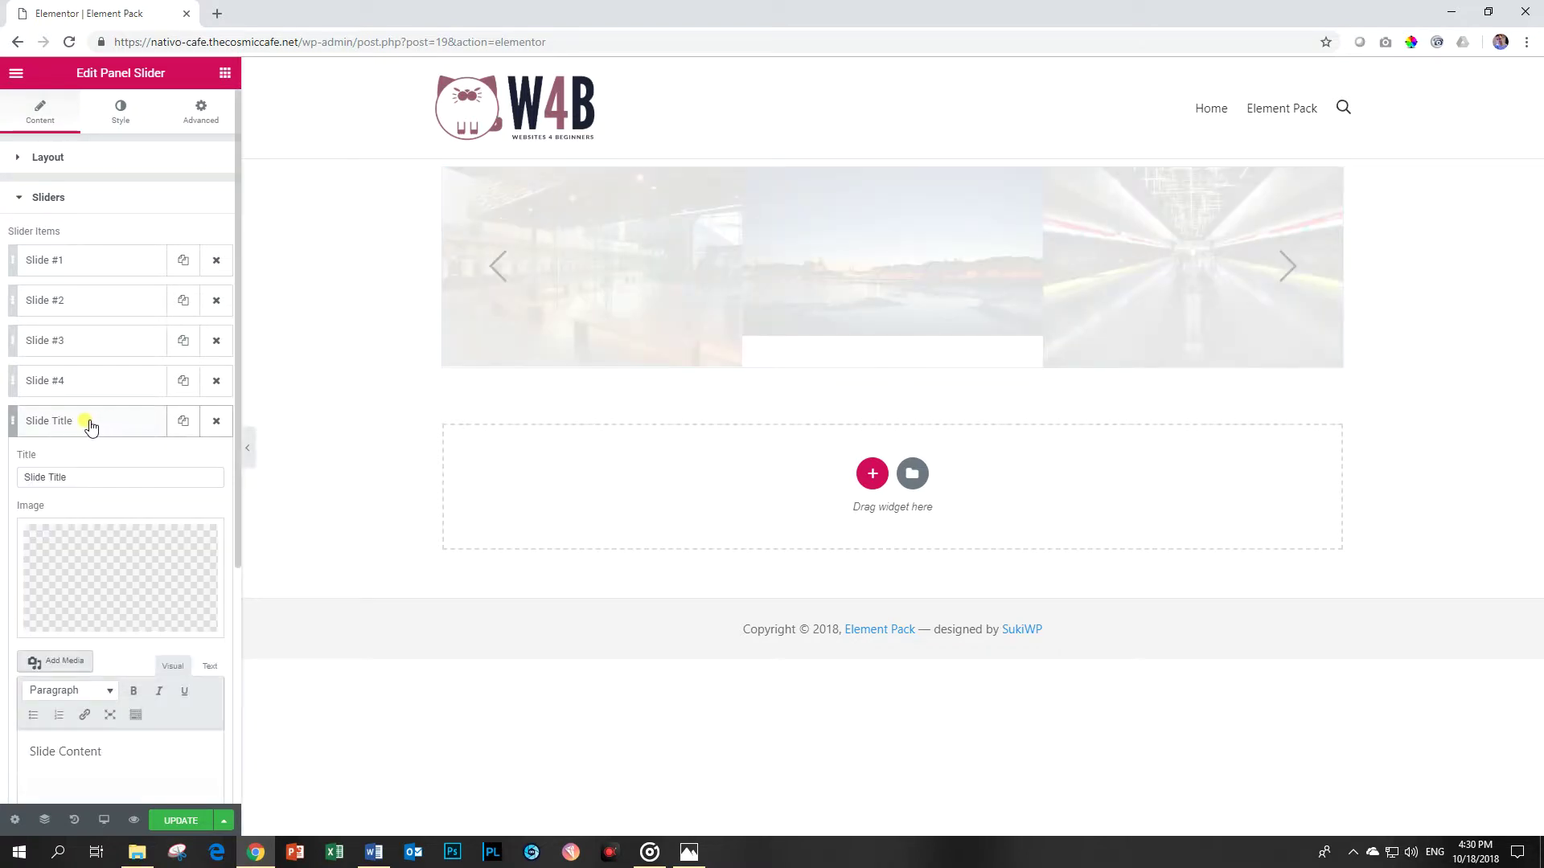
pyautogui.moveTo(84, 479); pyautogui.dragTo(11, 470)
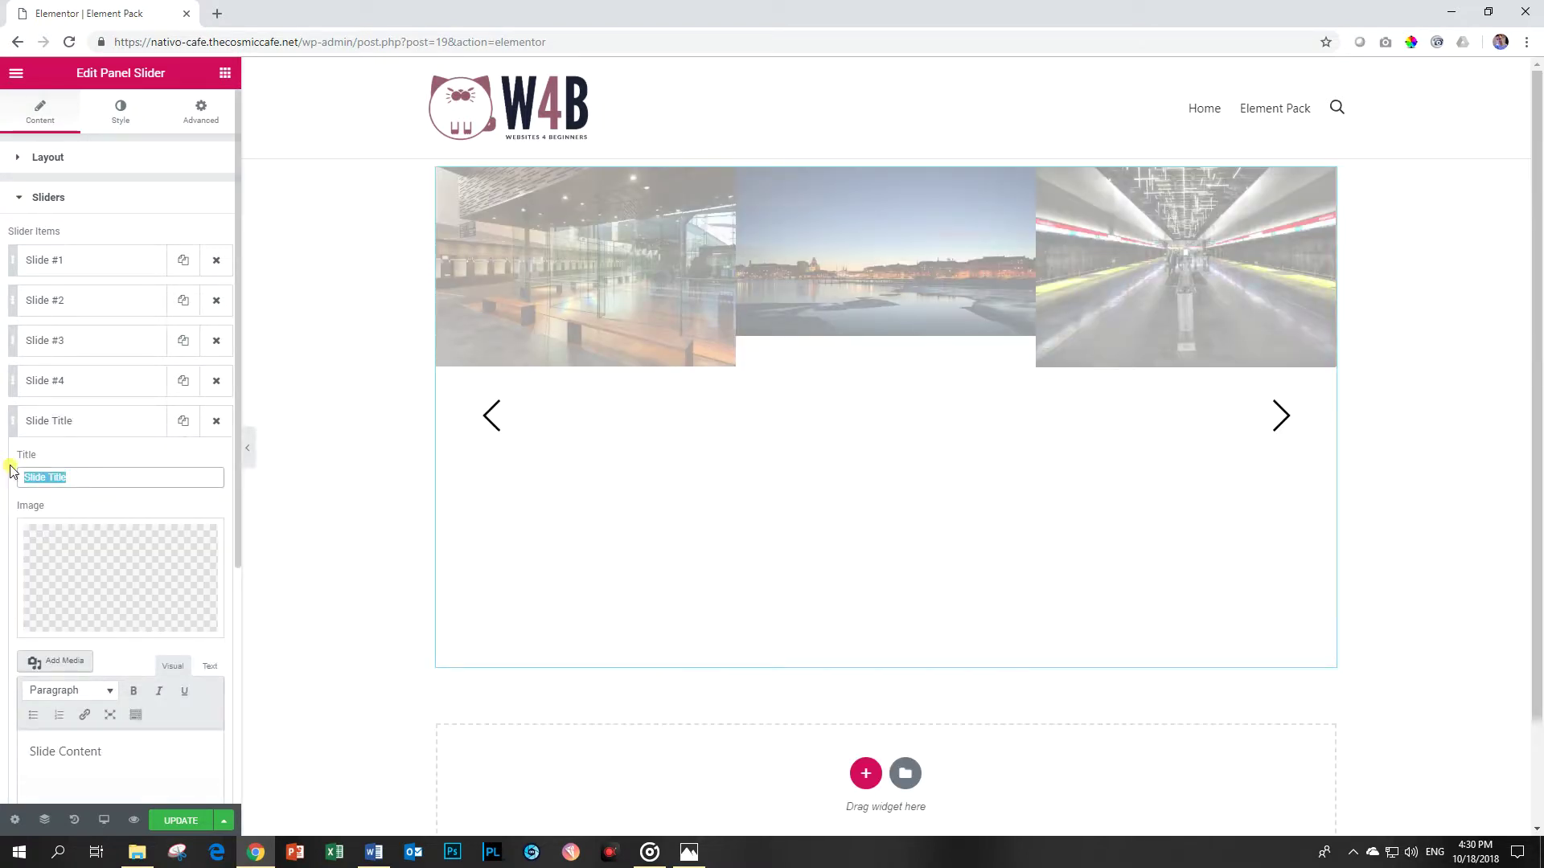
pyautogui.write('Slide')
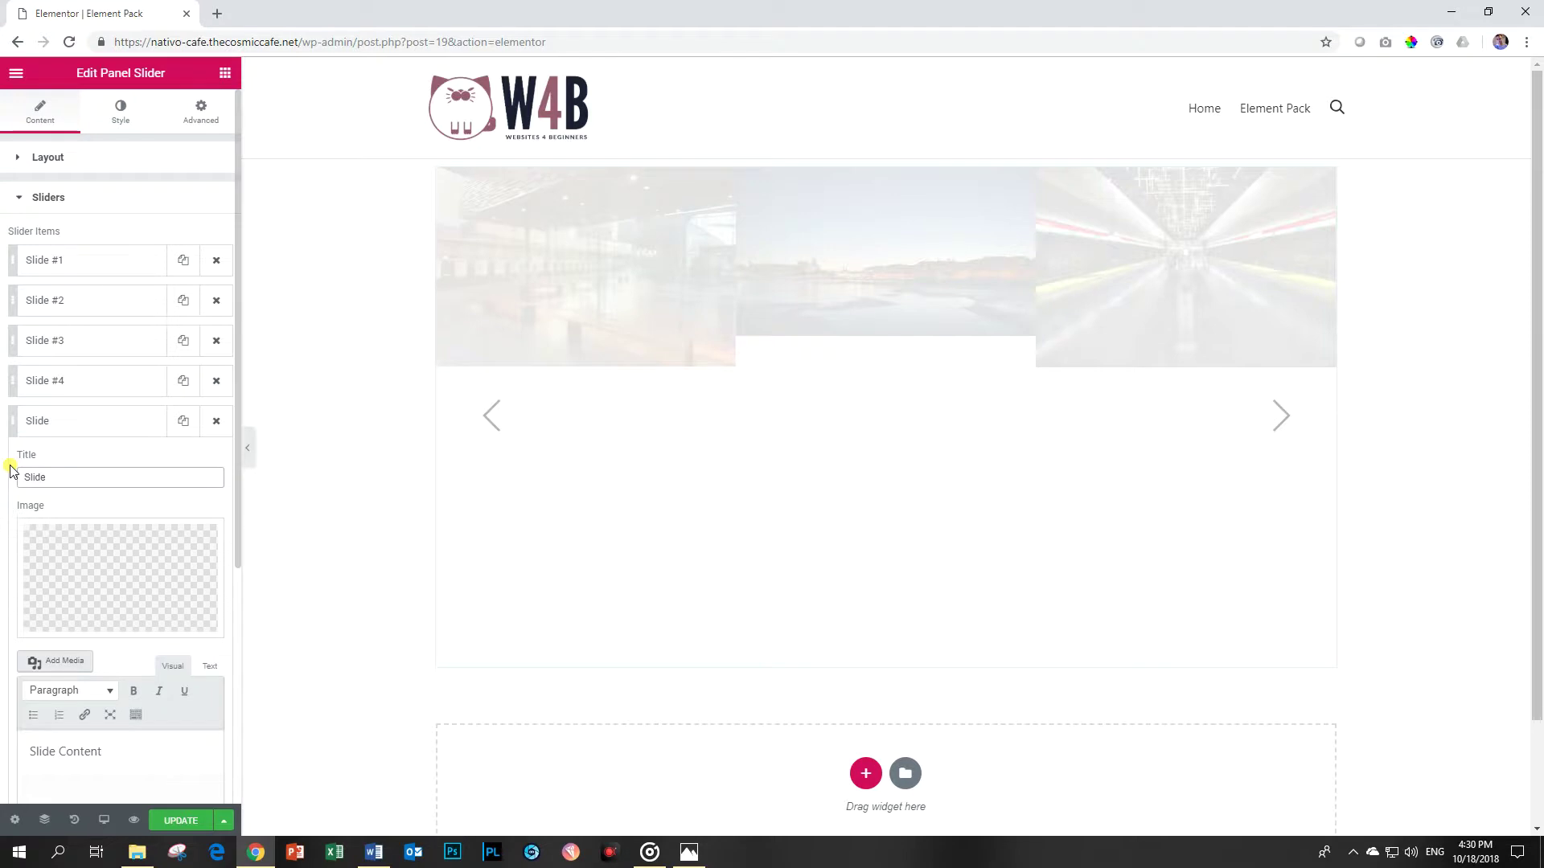
pyautogui.write(' #5')
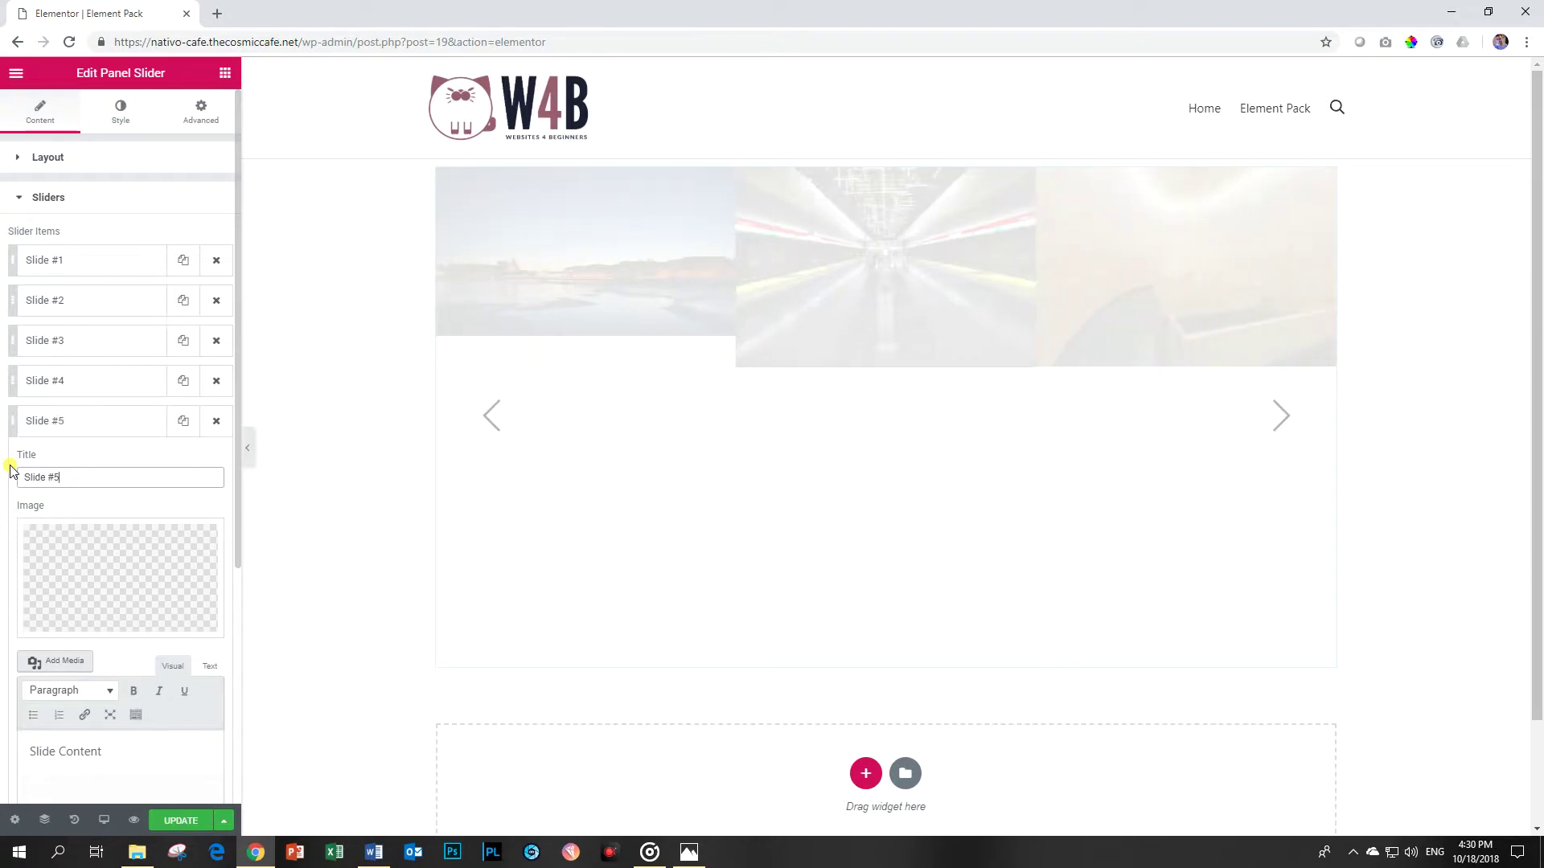
pyautogui.click(69, 422)
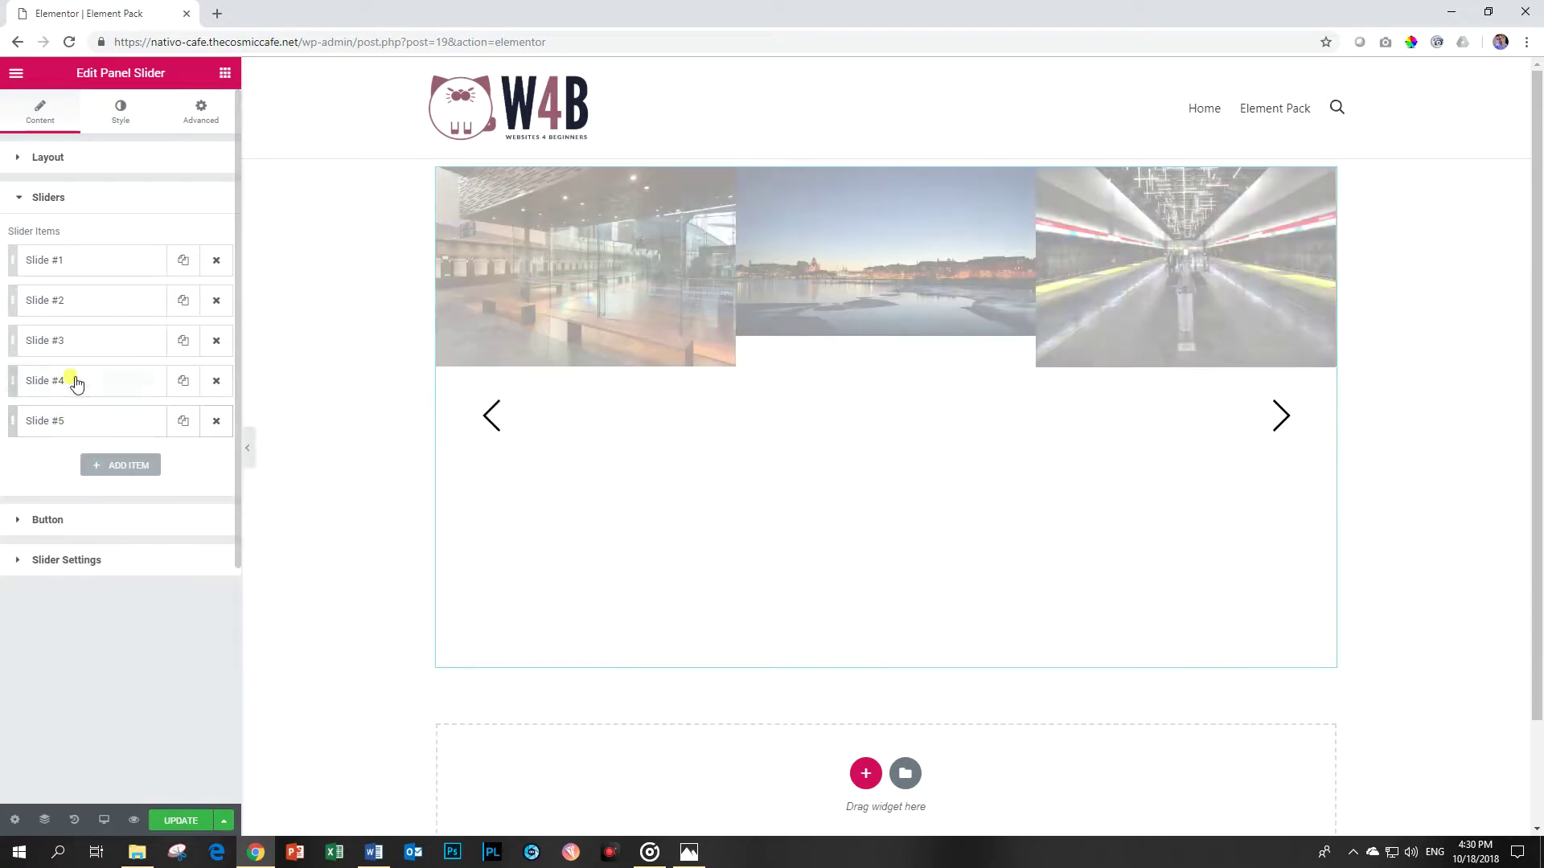
# Set the image of Slide #5 to the Ferris wheel photo from the media library.
pyautogui.click(94, 389)
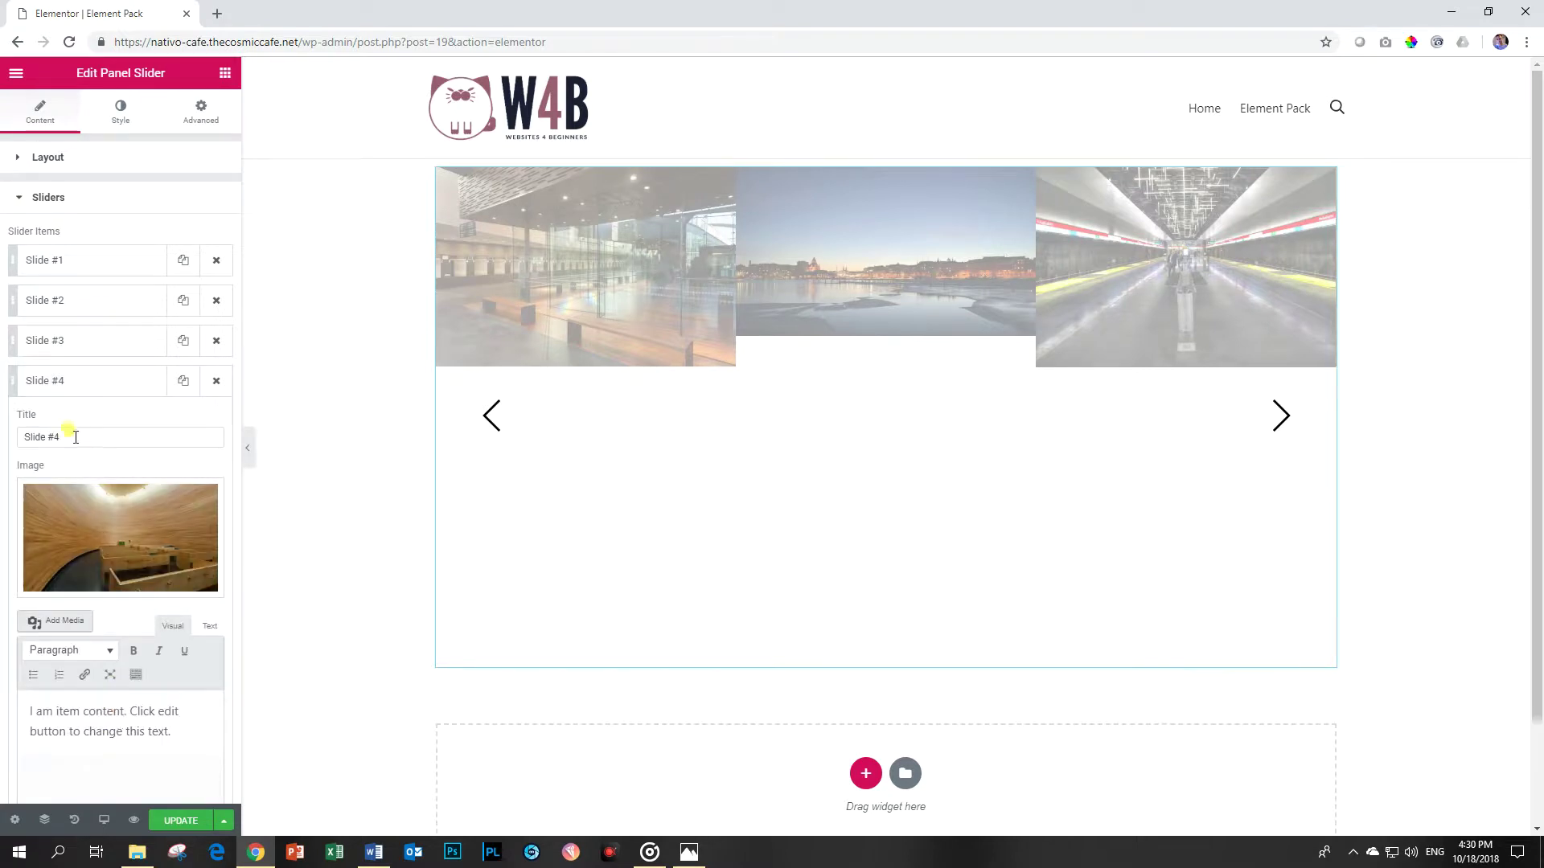
pyautogui.click(72, 392)
pyautogui.click(65, 421)
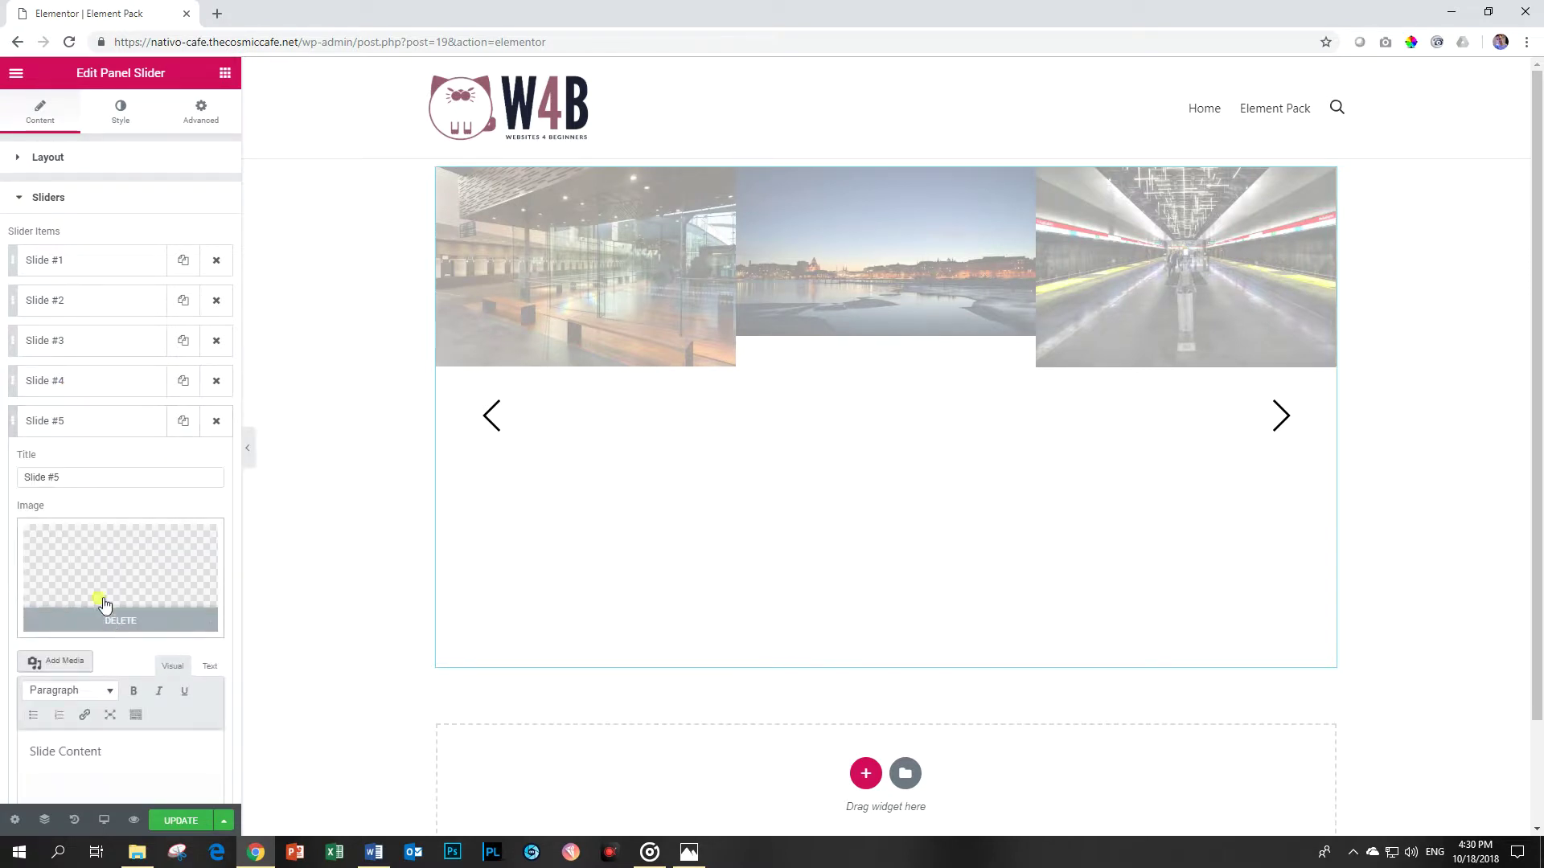
pyautogui.scroll(-1, 94, 531)
pyautogui.click(94, 527)
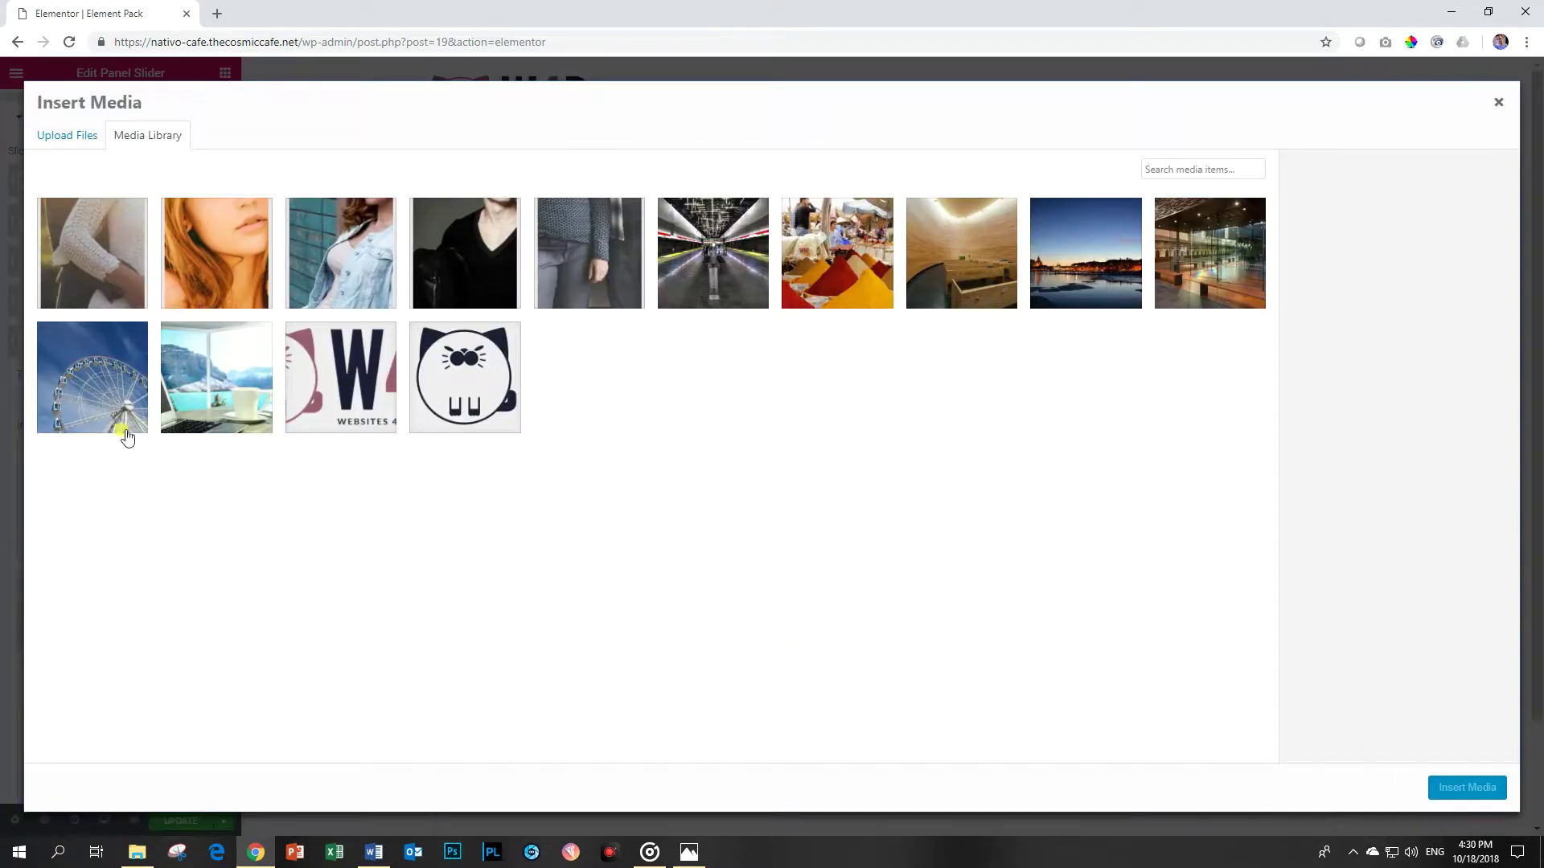
pyautogui.click(112, 350)
pyautogui.click(1463, 788)
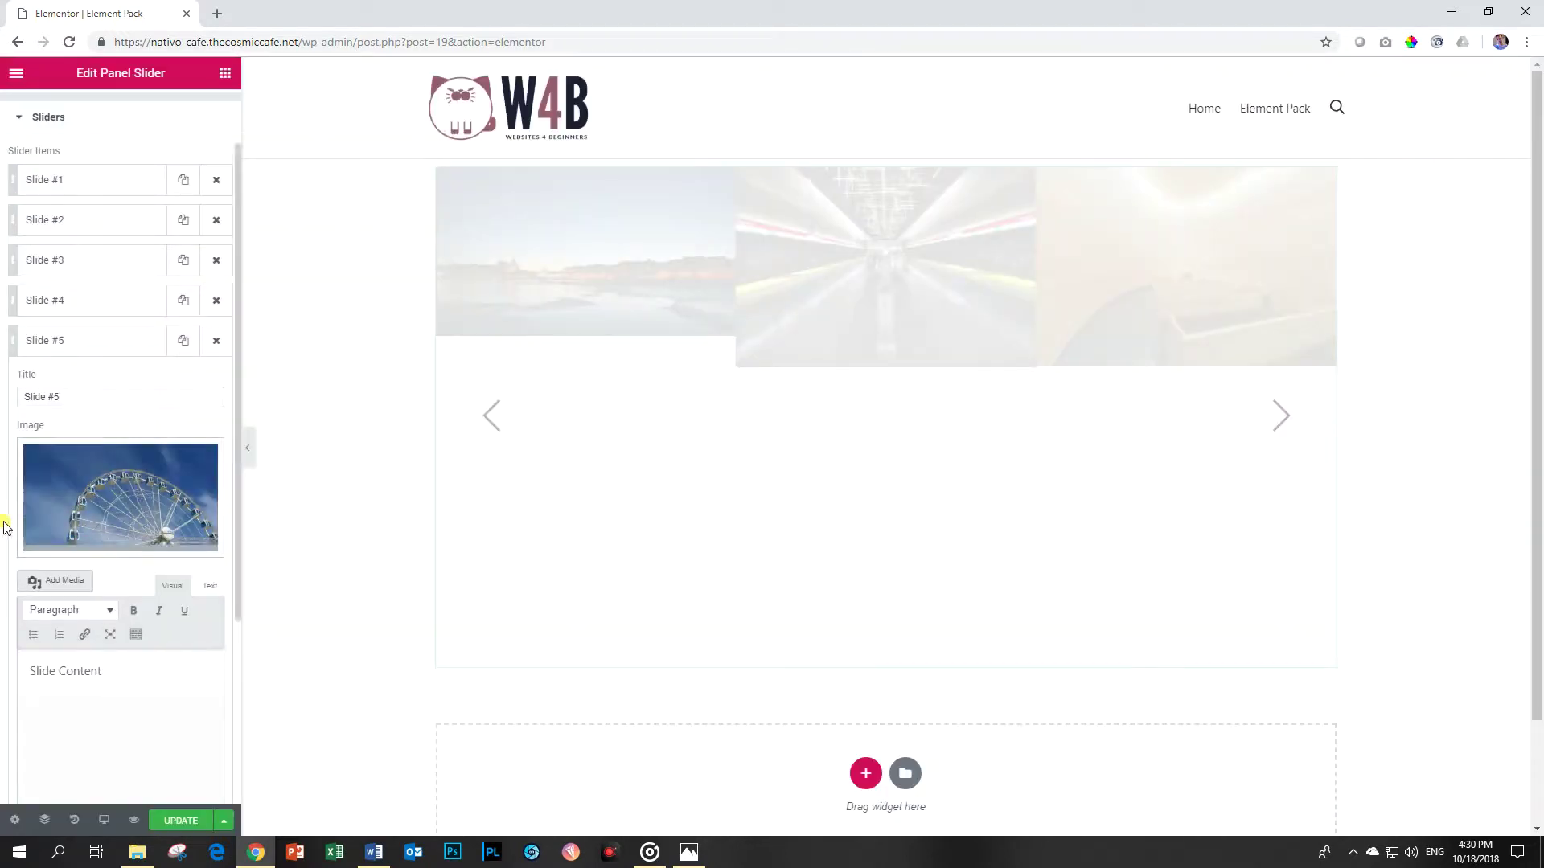
# Extend the content text of Slide #5 to read "Slide Content Add Random Content" and close the slide's settings.
pyautogui.scroll(-2, 51, 525)
pyautogui.click(131, 532)
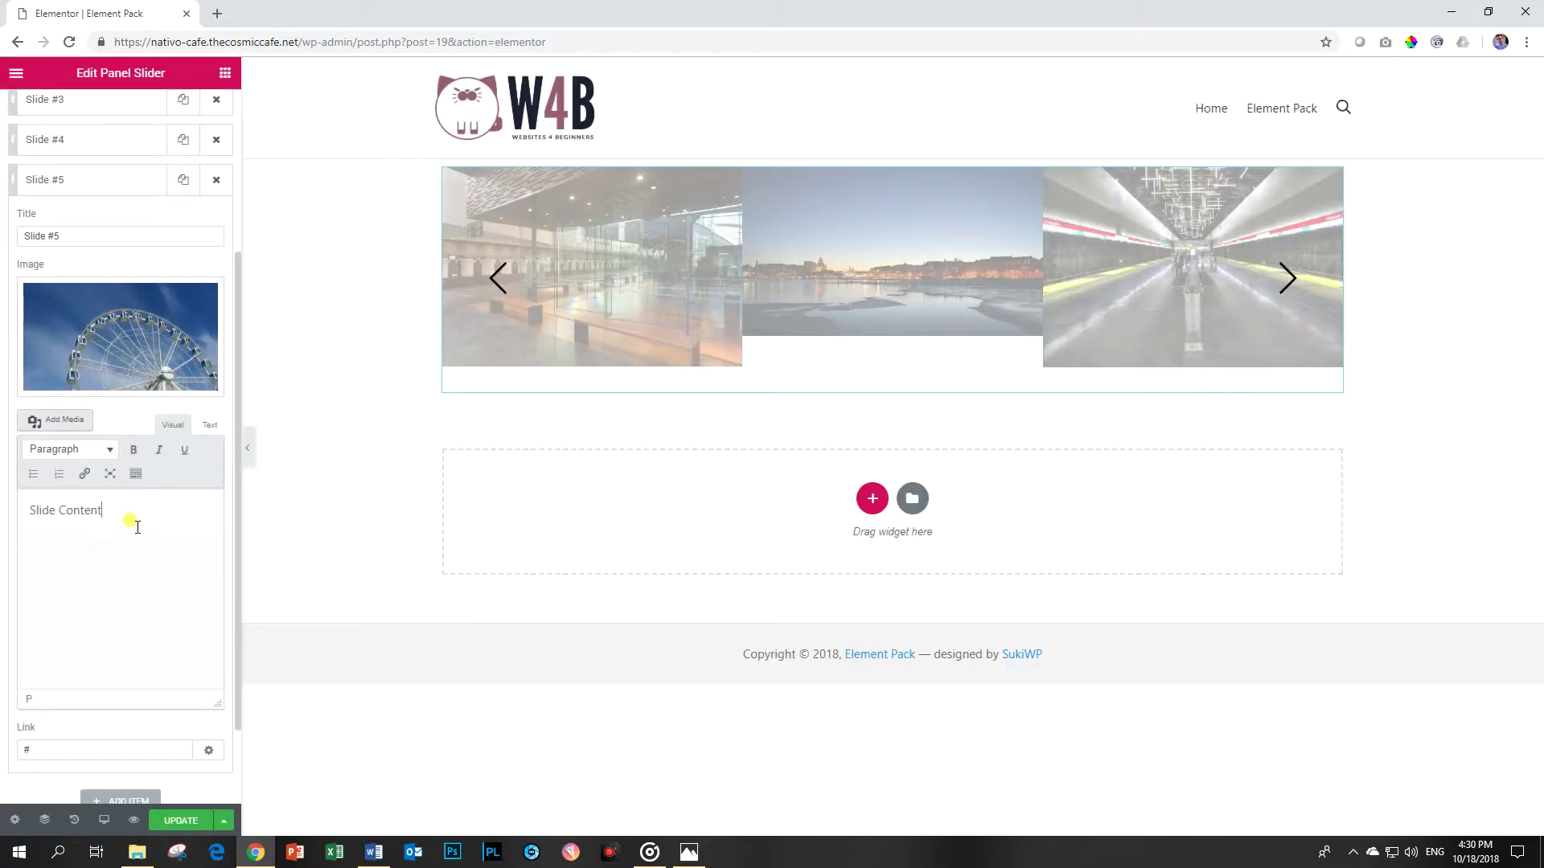
pyautogui.write('Add Rand')
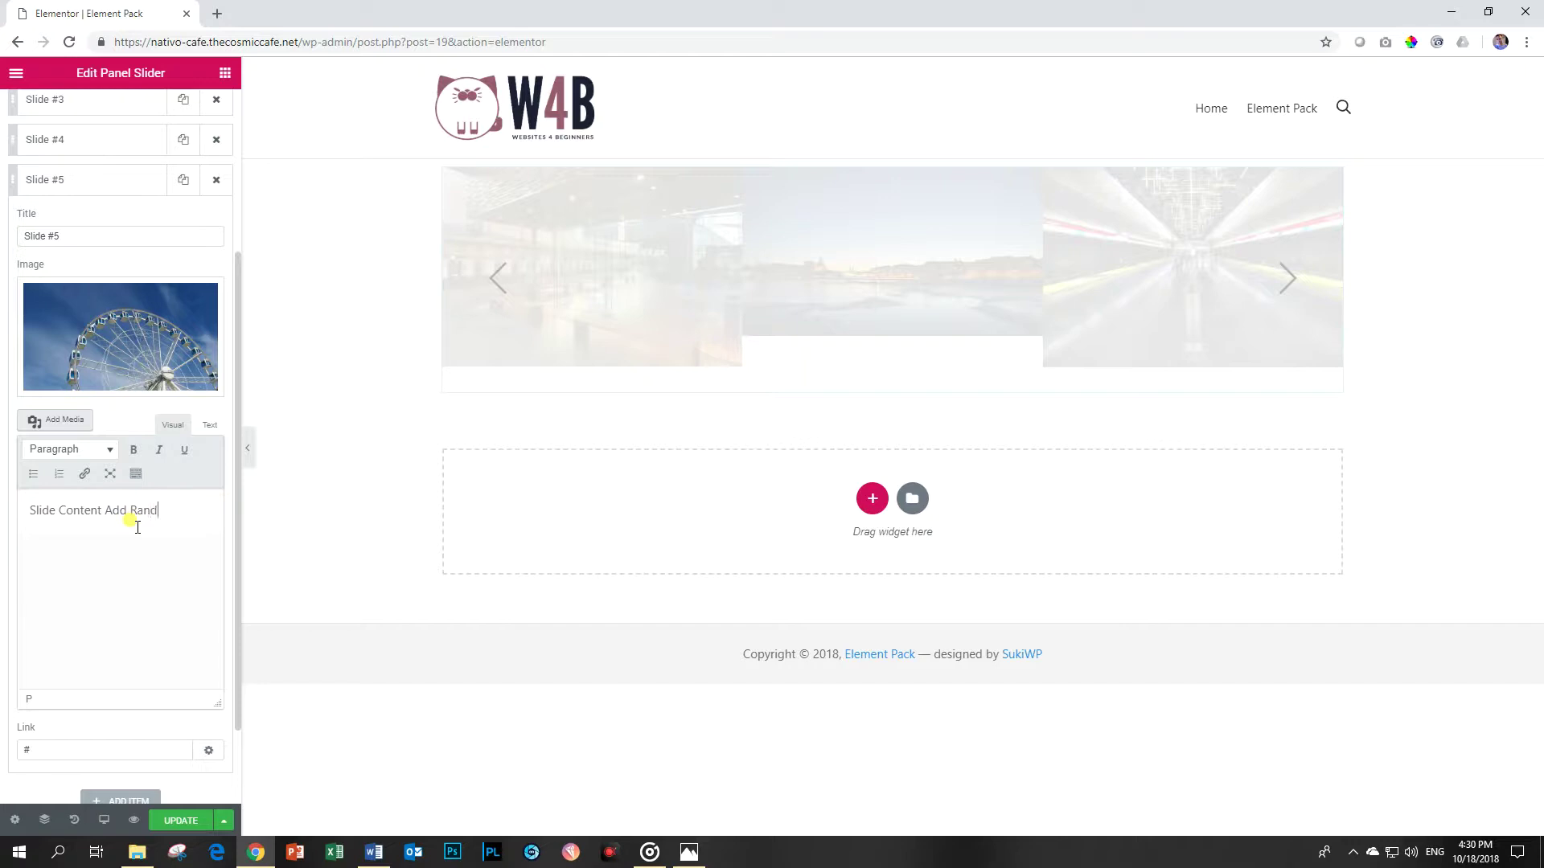
pyautogui.write('om Content')
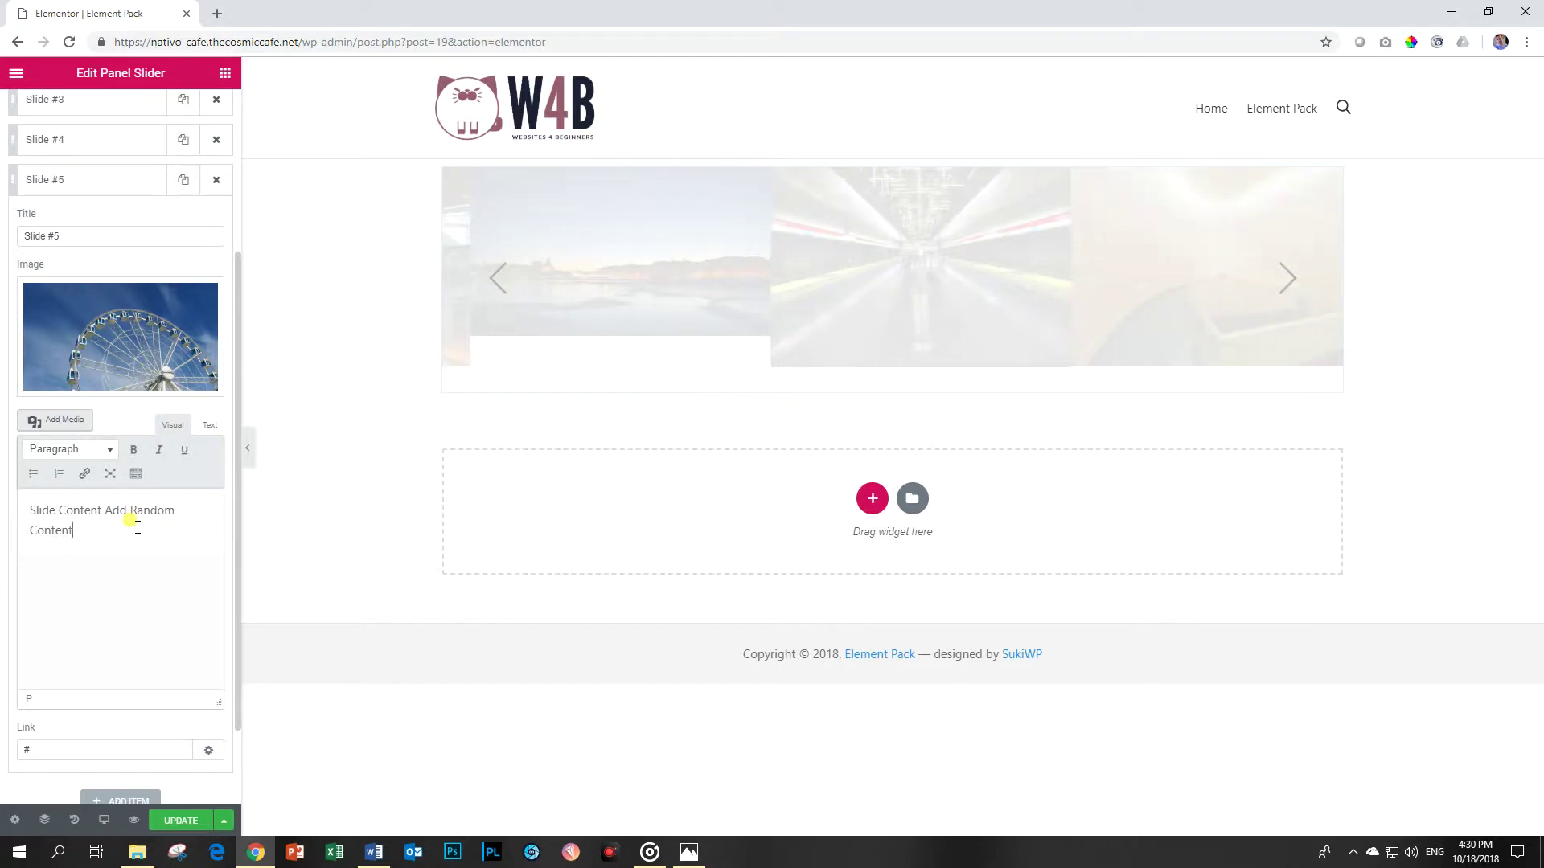
pyautogui.click(37, 751)
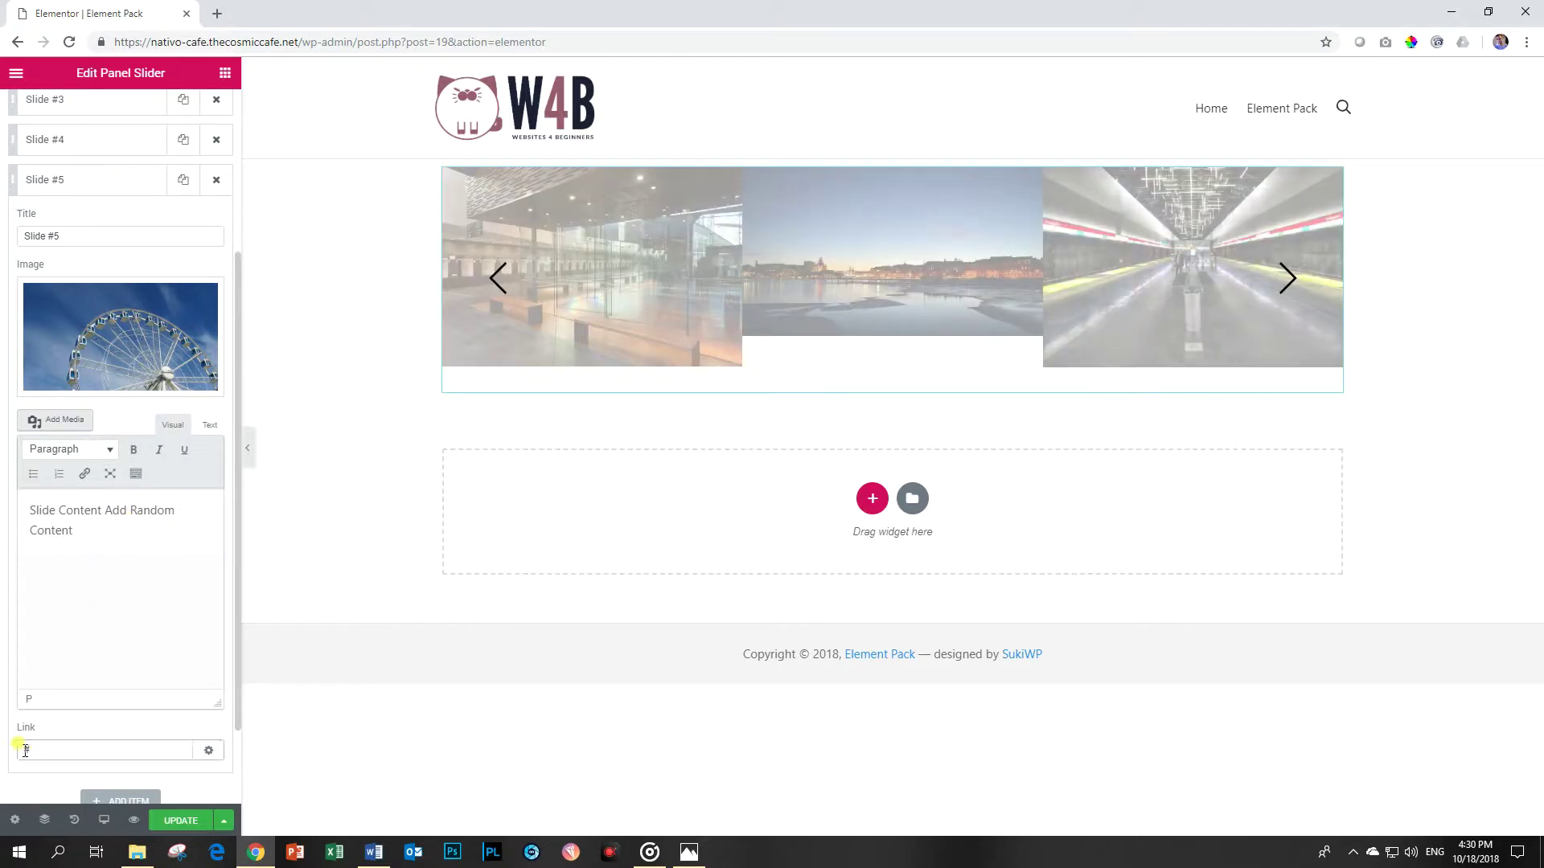
pyautogui.click(112, 184)
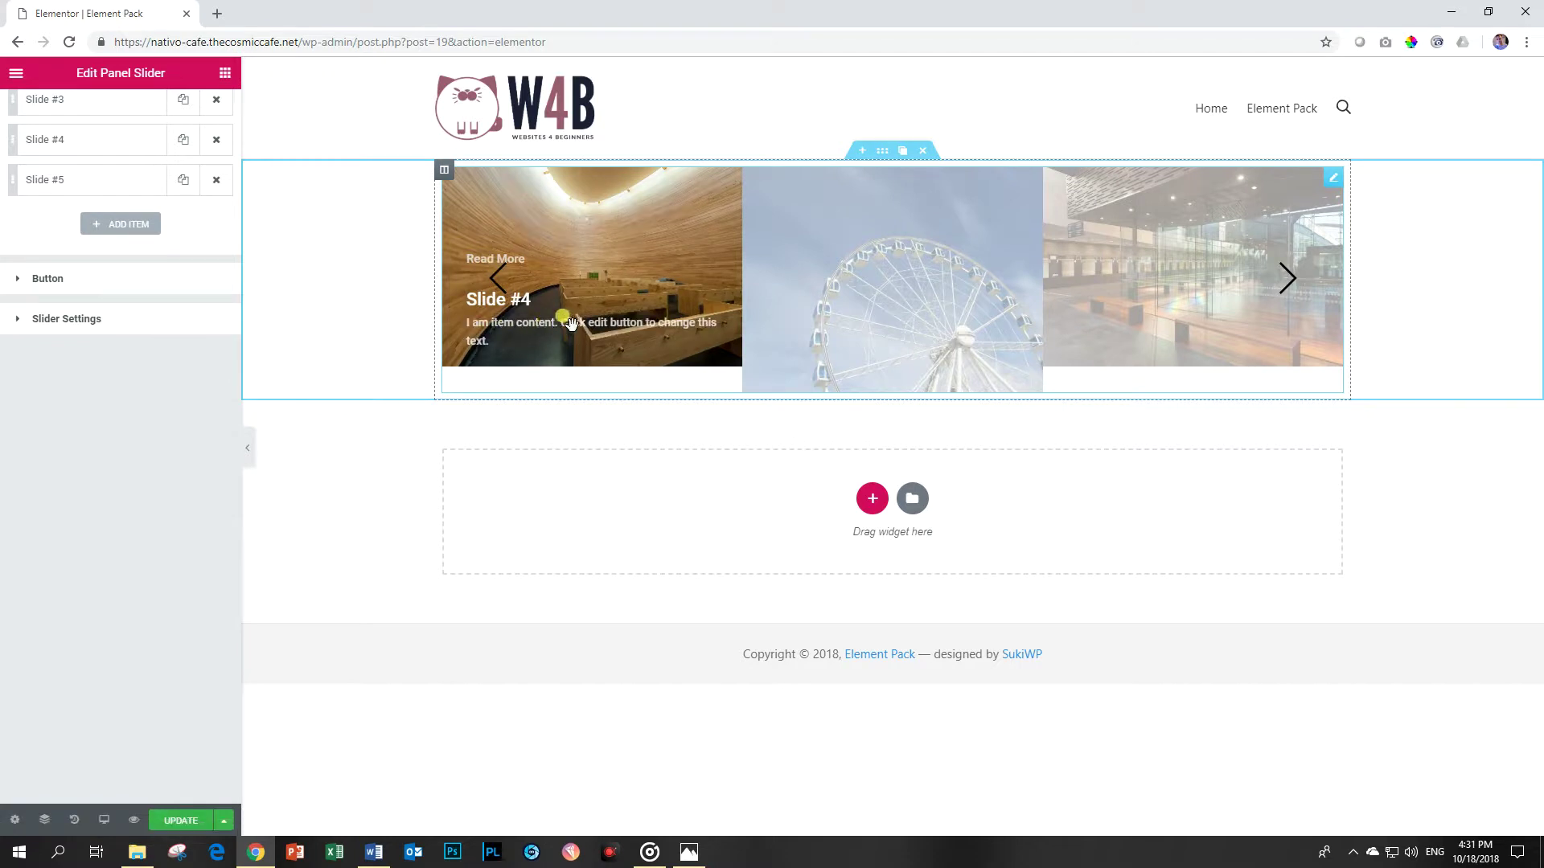
# Advance through the slides in the preview to check their images and text, and collapse the slide items section.
pyautogui.click(1283, 281)
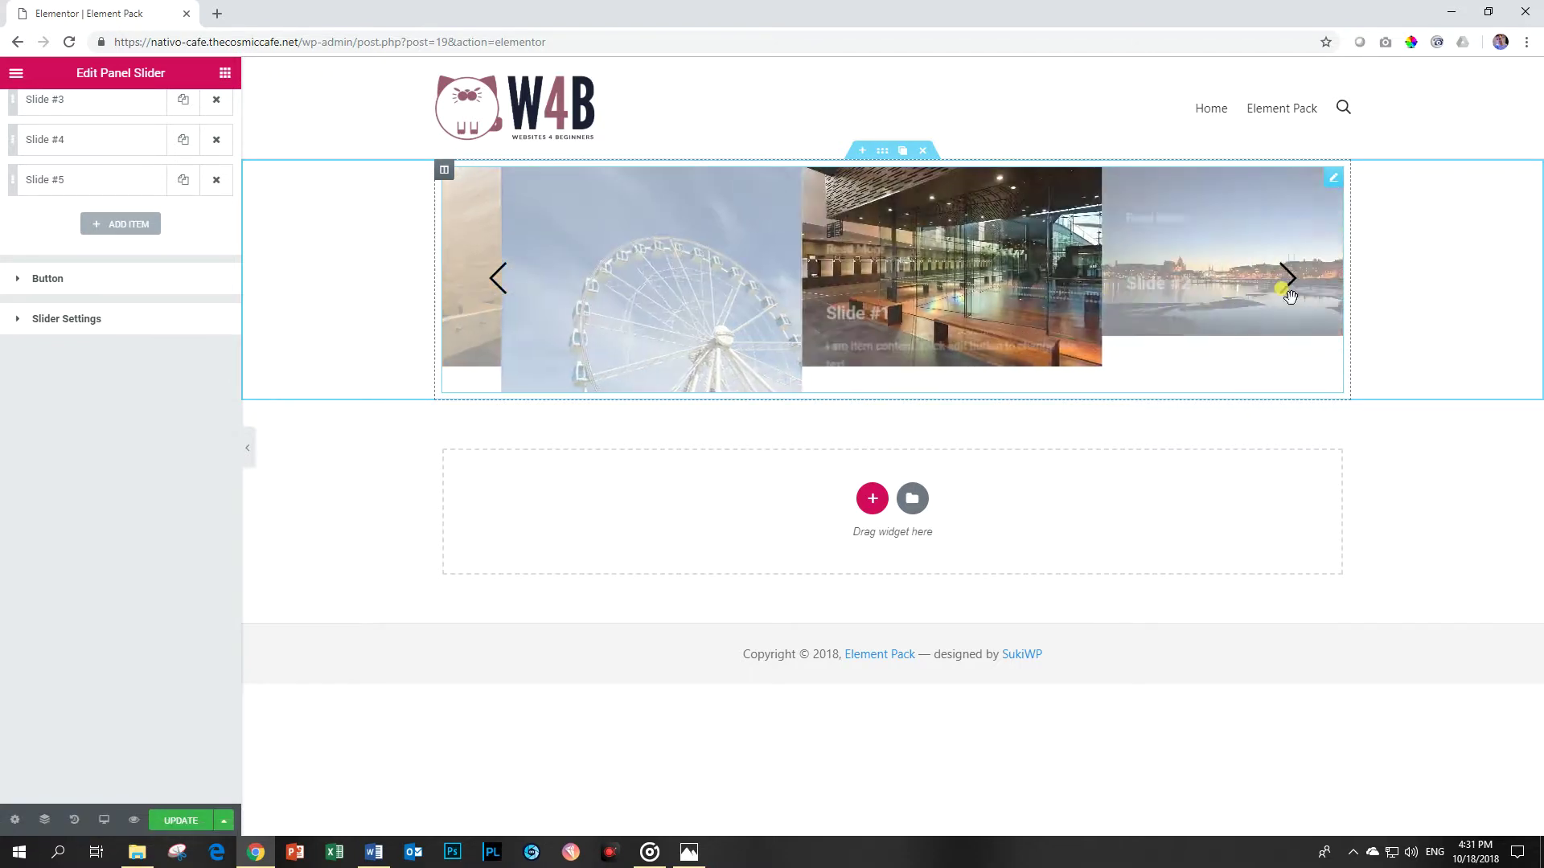
pyautogui.click(1290, 295)
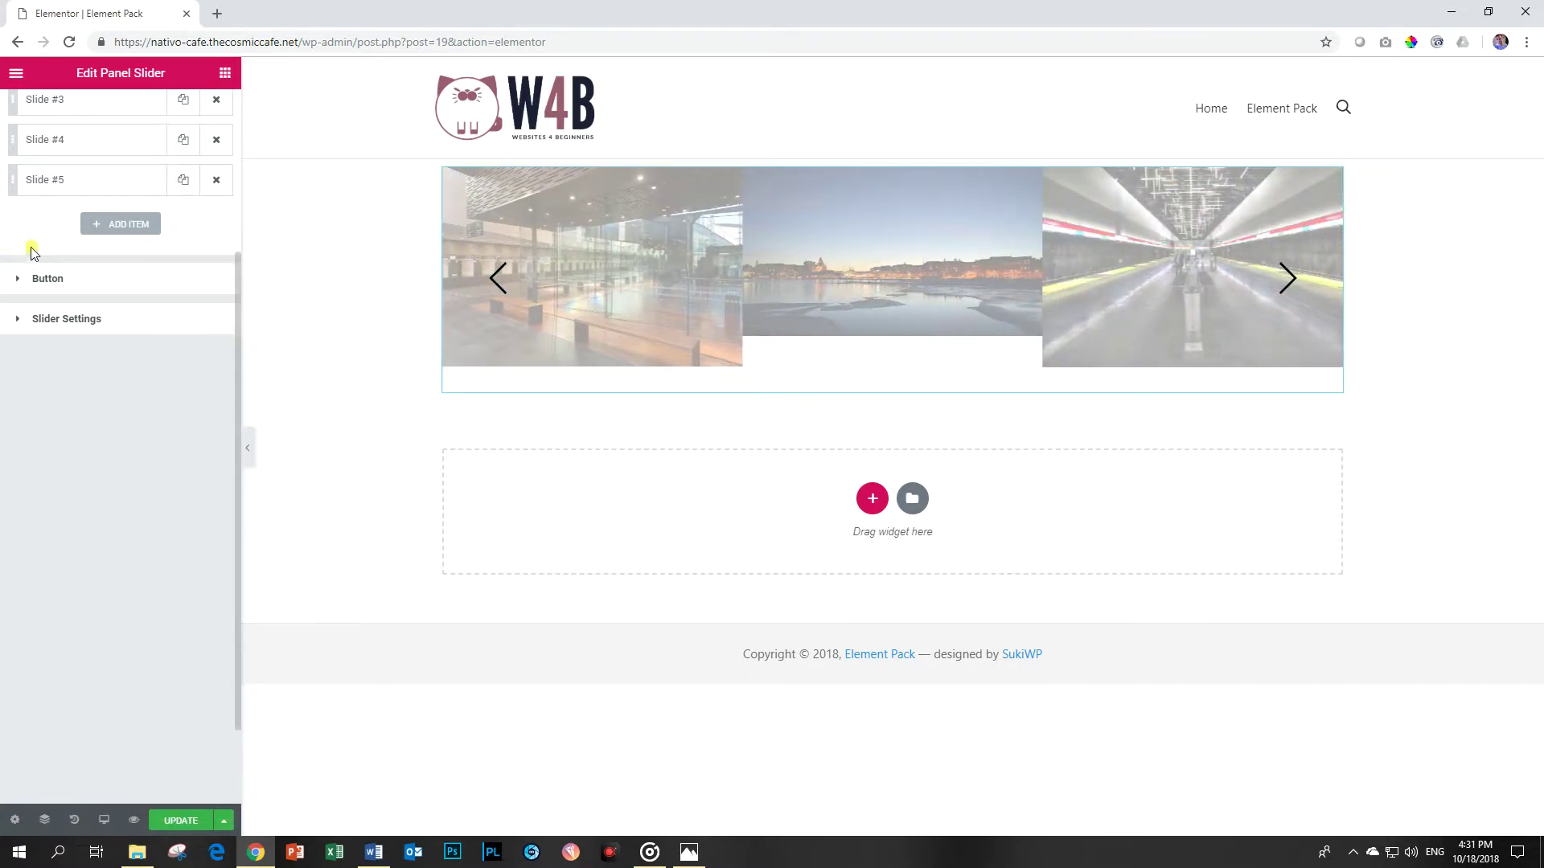
pyautogui.scroll(3, 80, 265)
pyautogui.click(50, 197)
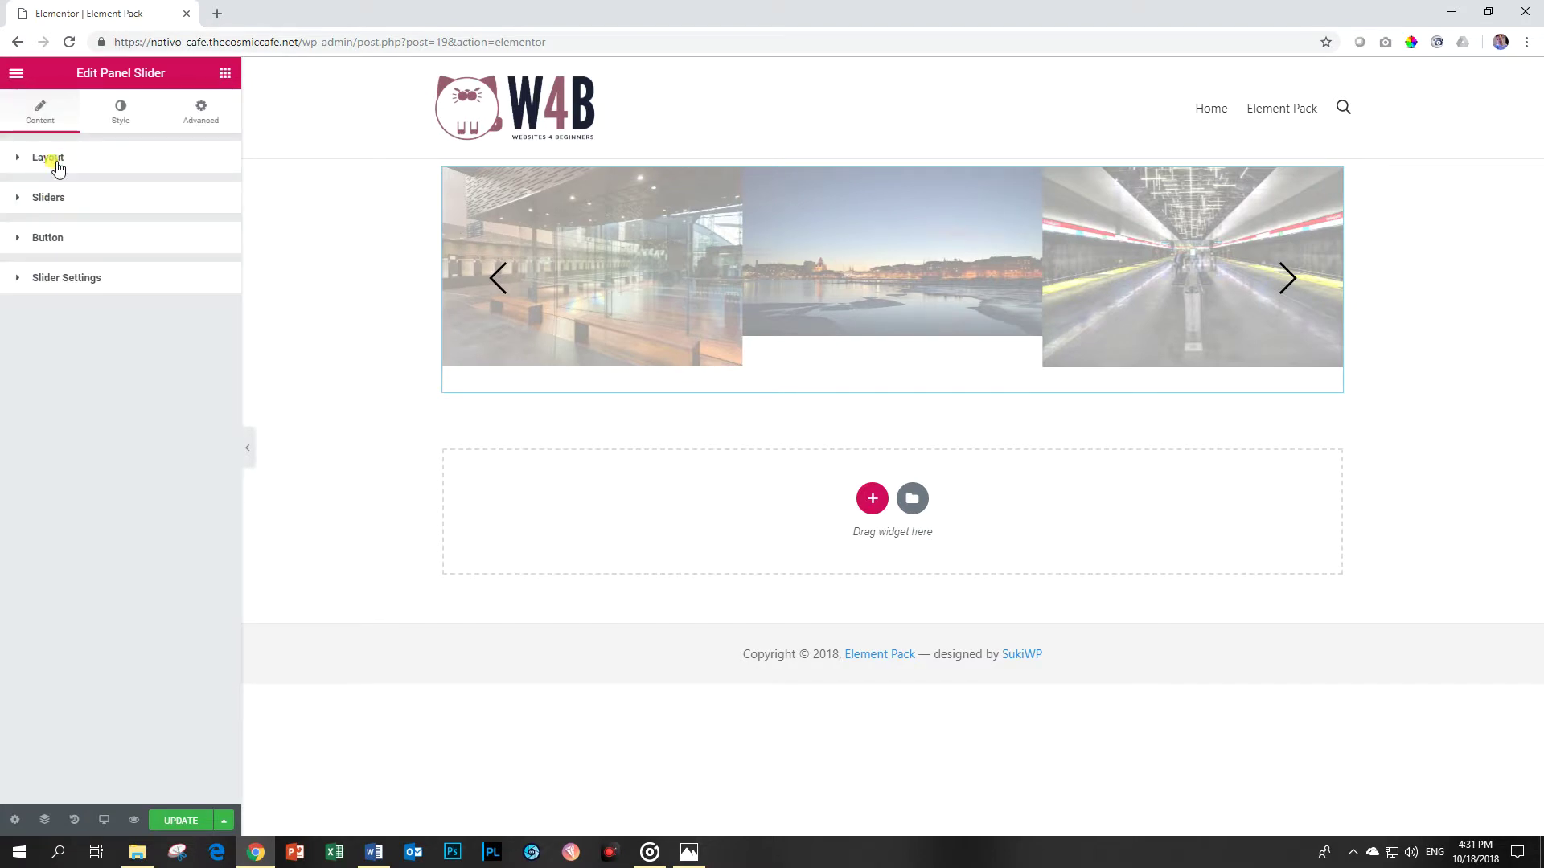
# Try out the panel slider's height in the layout options, ending at 200 px.
pyautogui.click(55, 157)
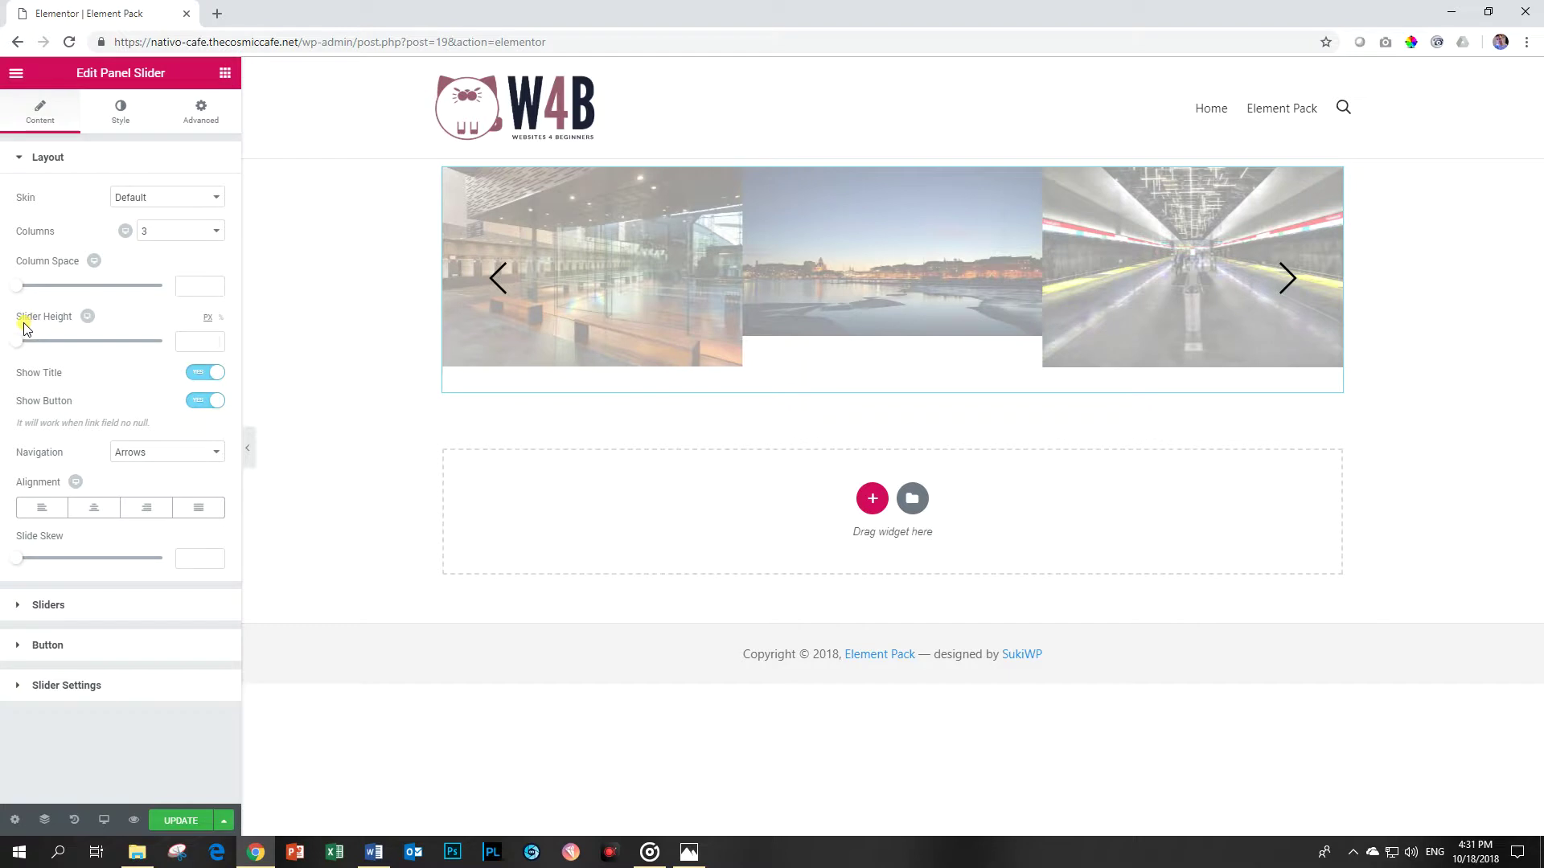
pyautogui.moveTo(20, 347)
pyautogui.mouseDown()
pyautogui.moveTo(55, 346)
pyautogui.moveTo(41, 346)
pyautogui.mouseUp()
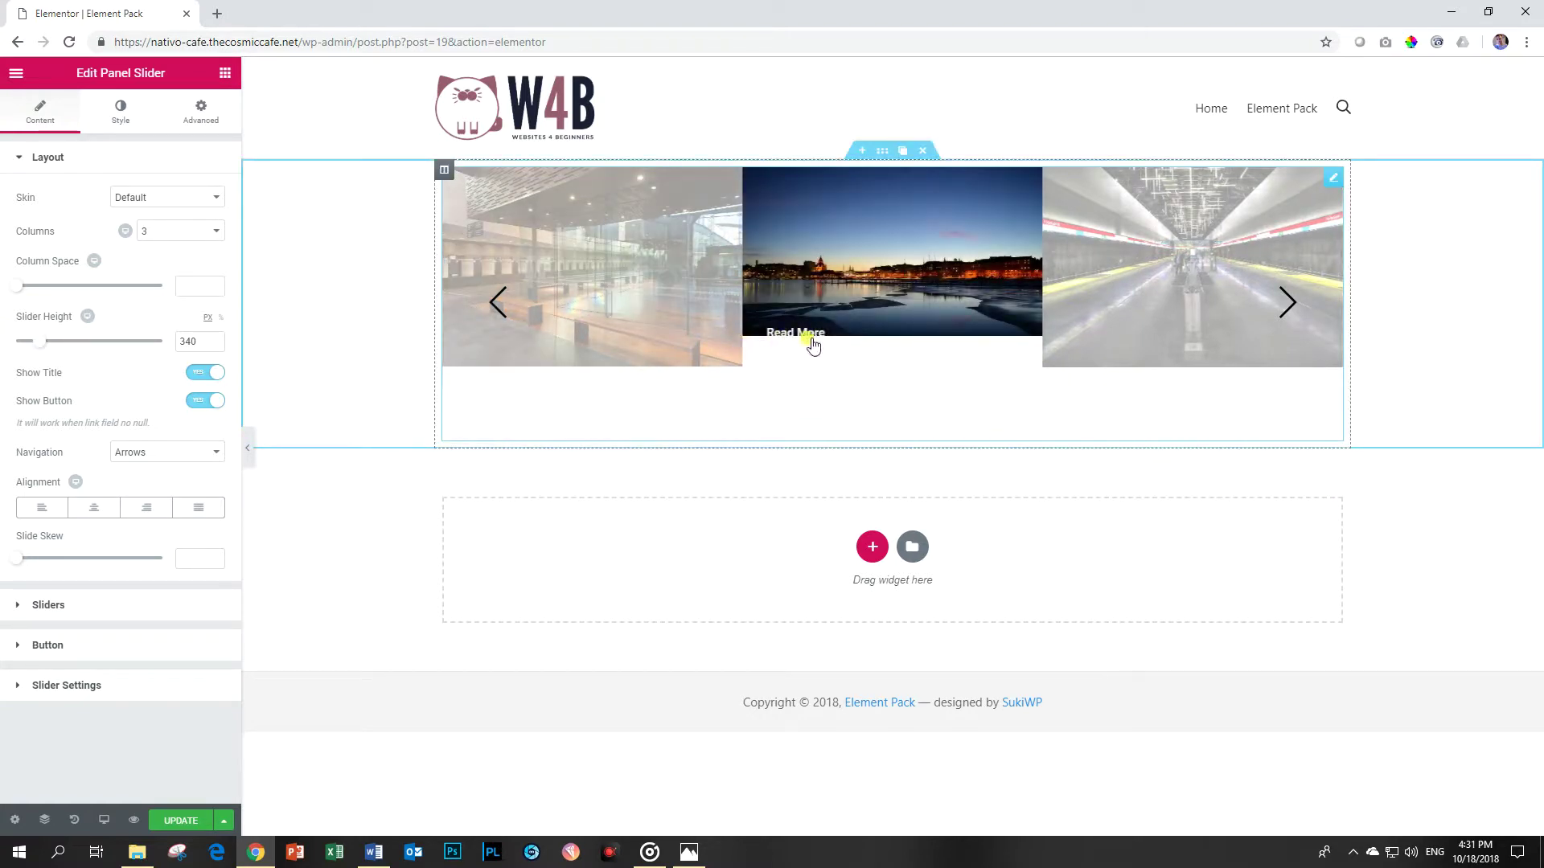
pyautogui.moveTo(35, 346); pyautogui.dragTo(23, 347)
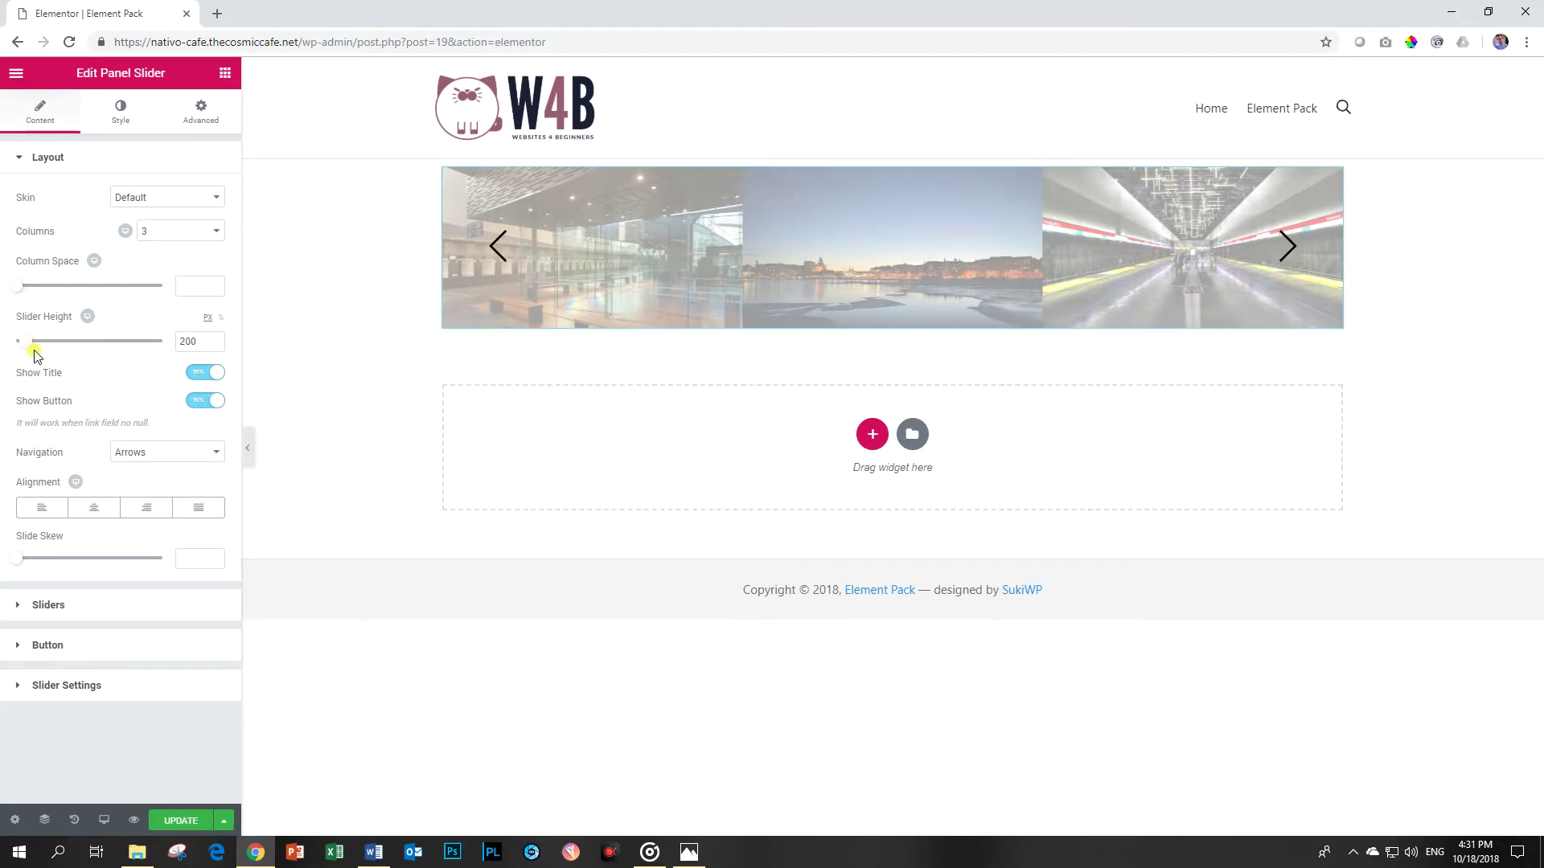
# Advance through the slides in the preview to check how the images look at the reduced slider height.
pyautogui.click(1287, 248)
pyautogui.click(1288, 257)
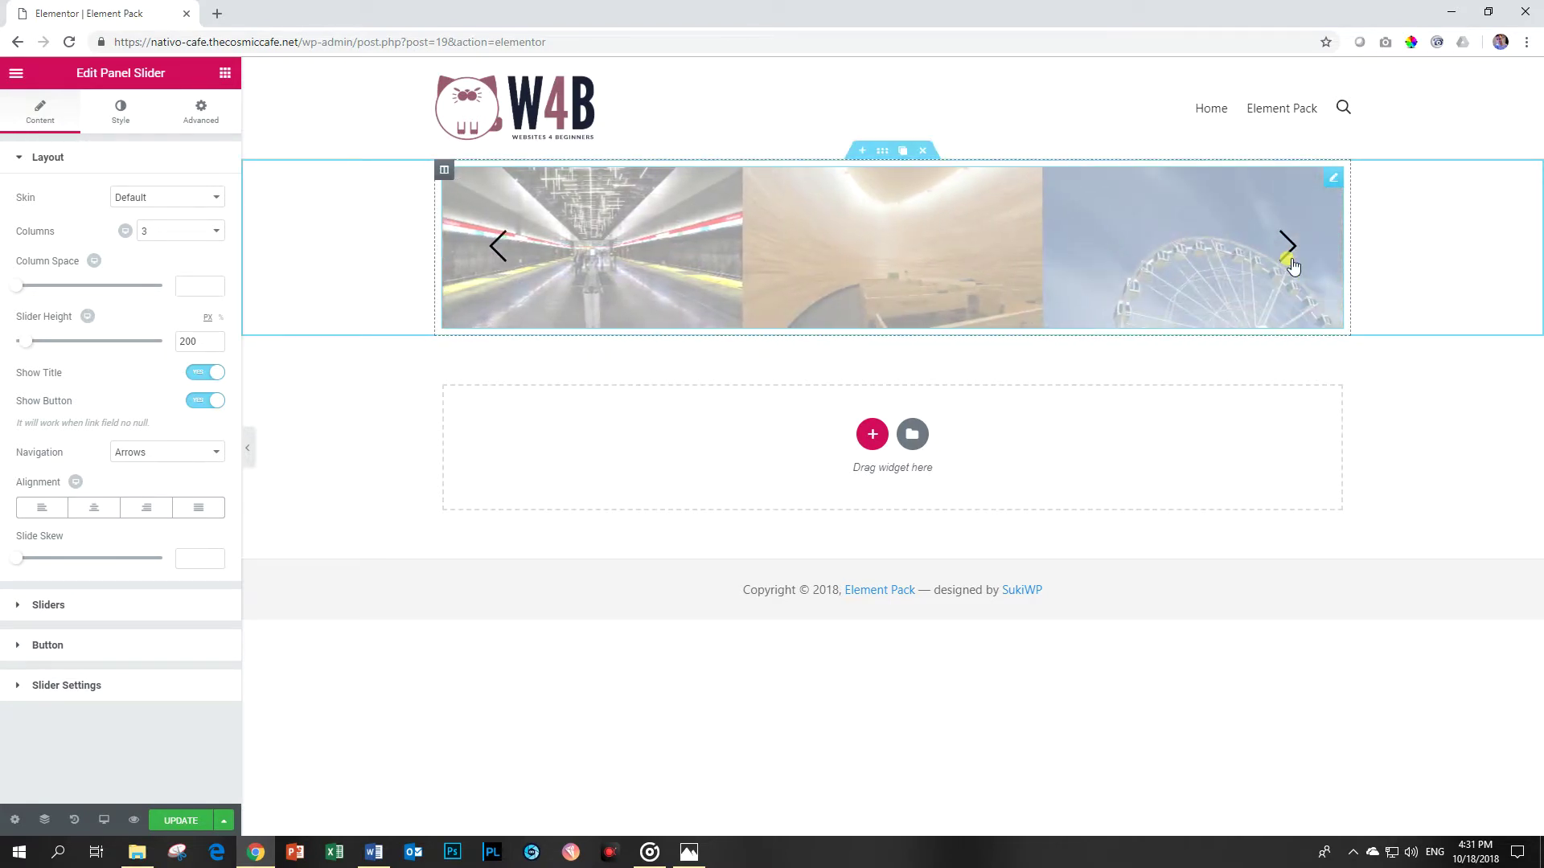
pyautogui.click(1287, 249)
pyautogui.click(1288, 250)
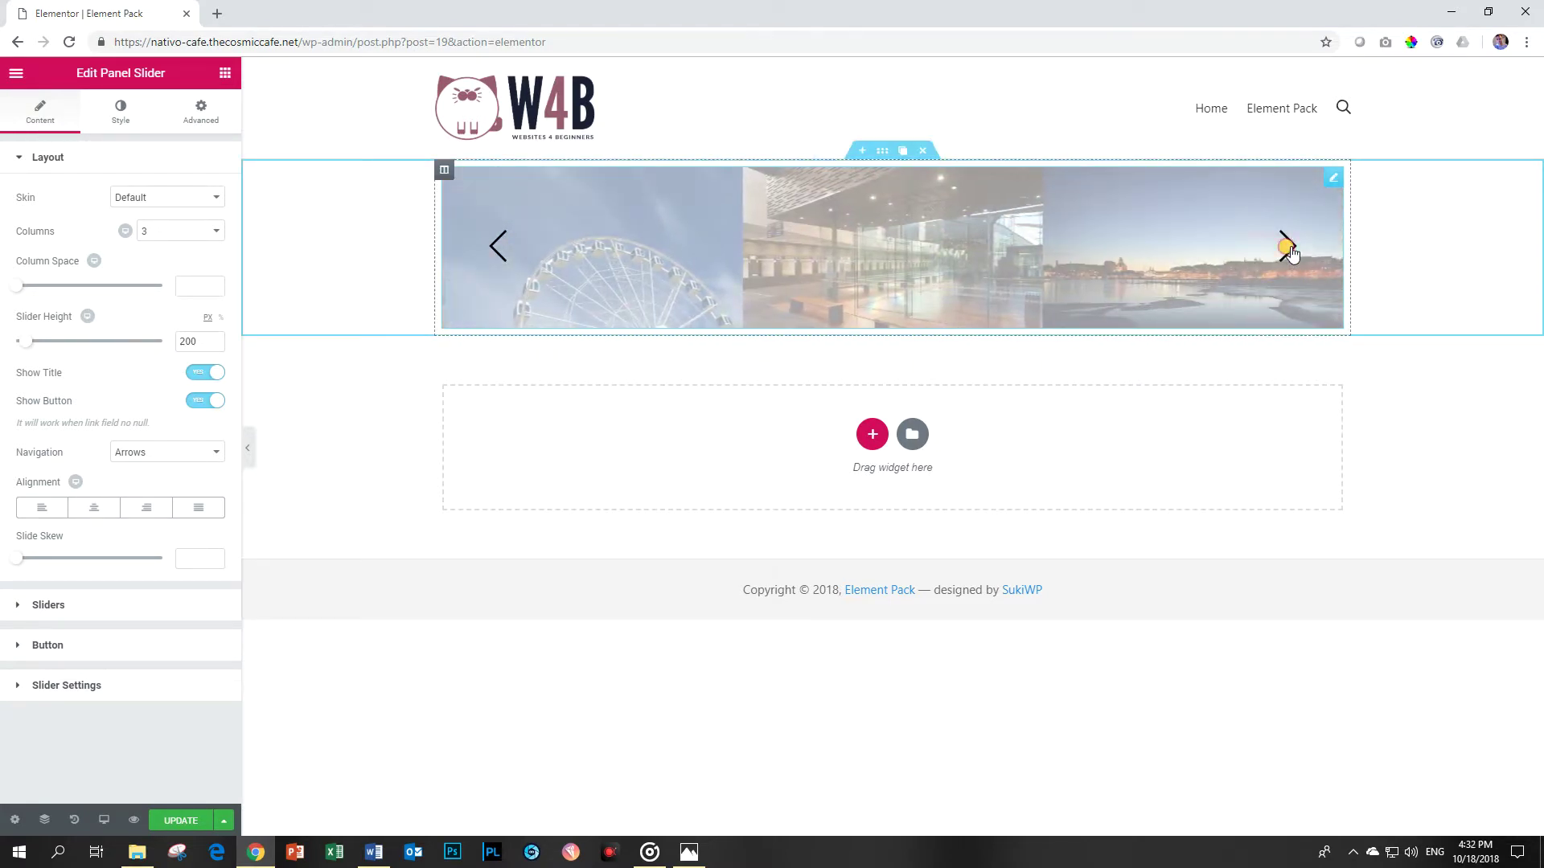
pyautogui.click(1288, 250)
pyautogui.click(1287, 250)
pyautogui.click(1288, 249)
pyautogui.click(1287, 249)
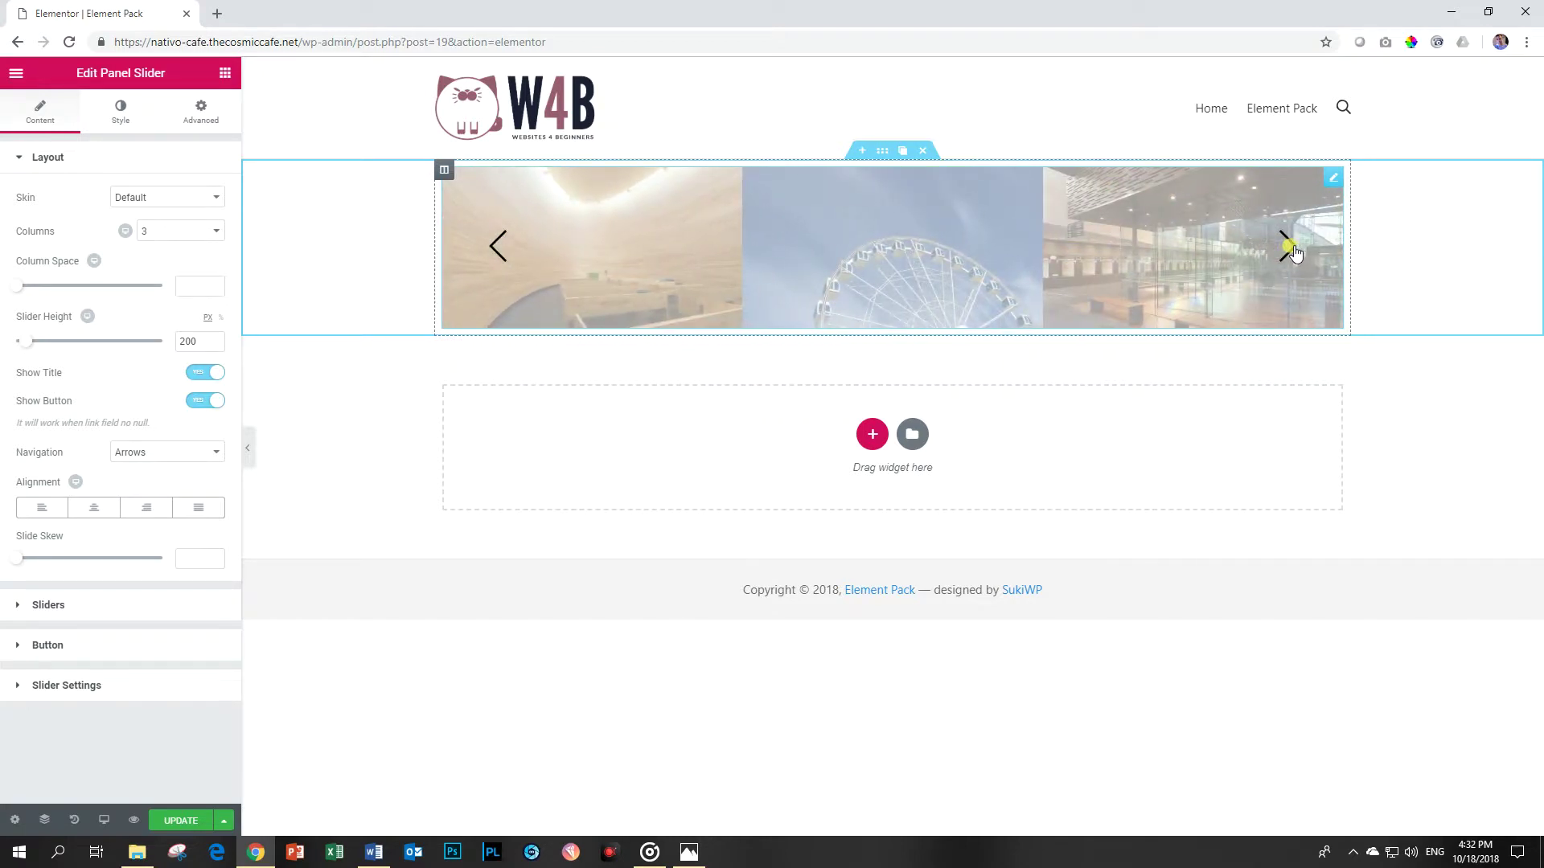
# Set the panel slider to 2 columns and its slider height to 300 px.
pyautogui.click(201, 233)
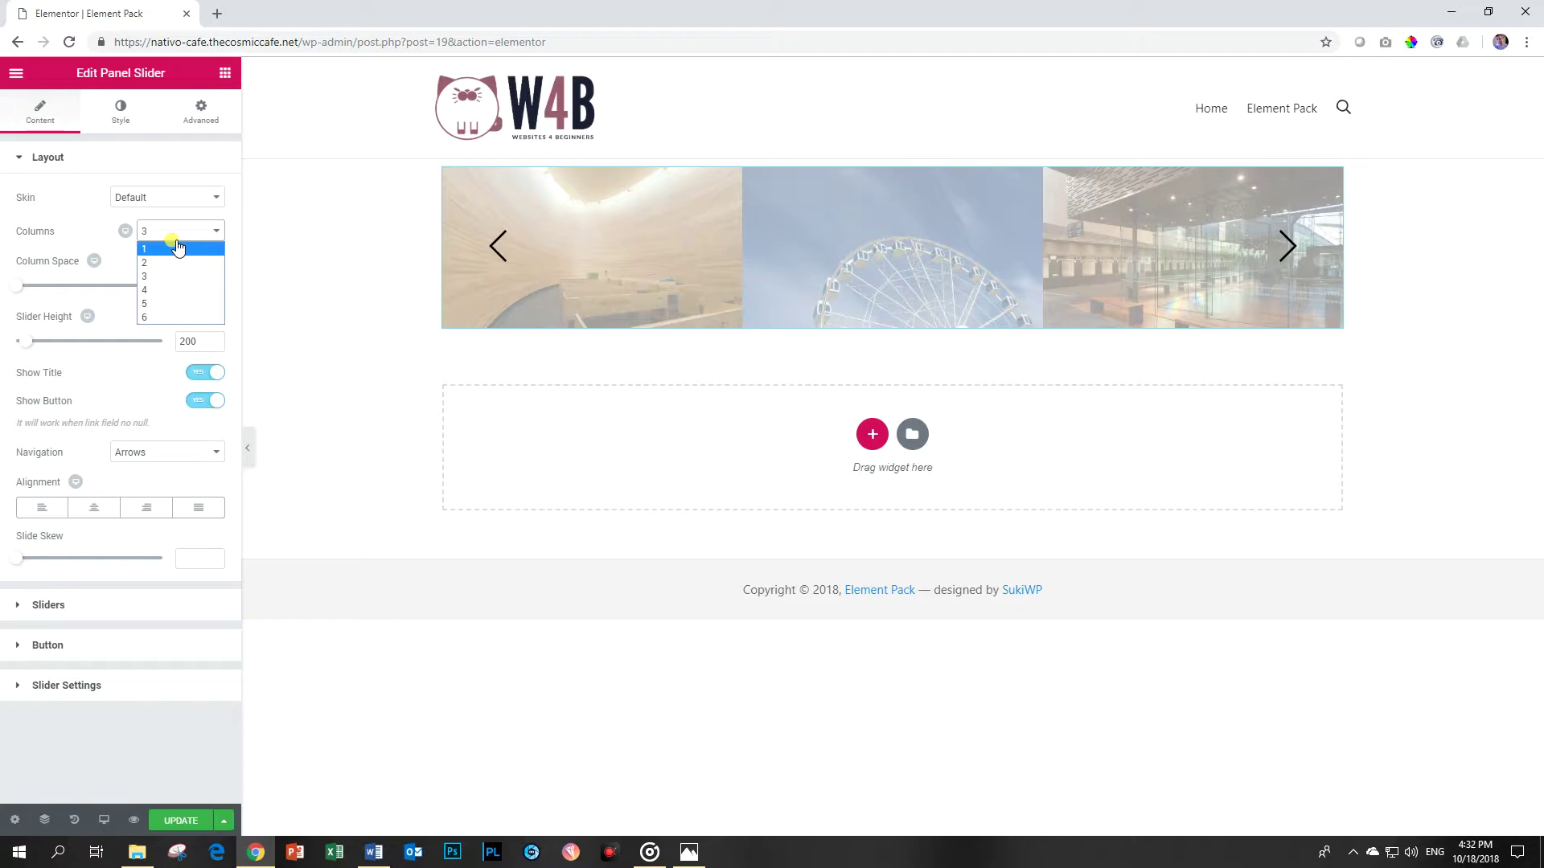
pyautogui.click(164, 244)
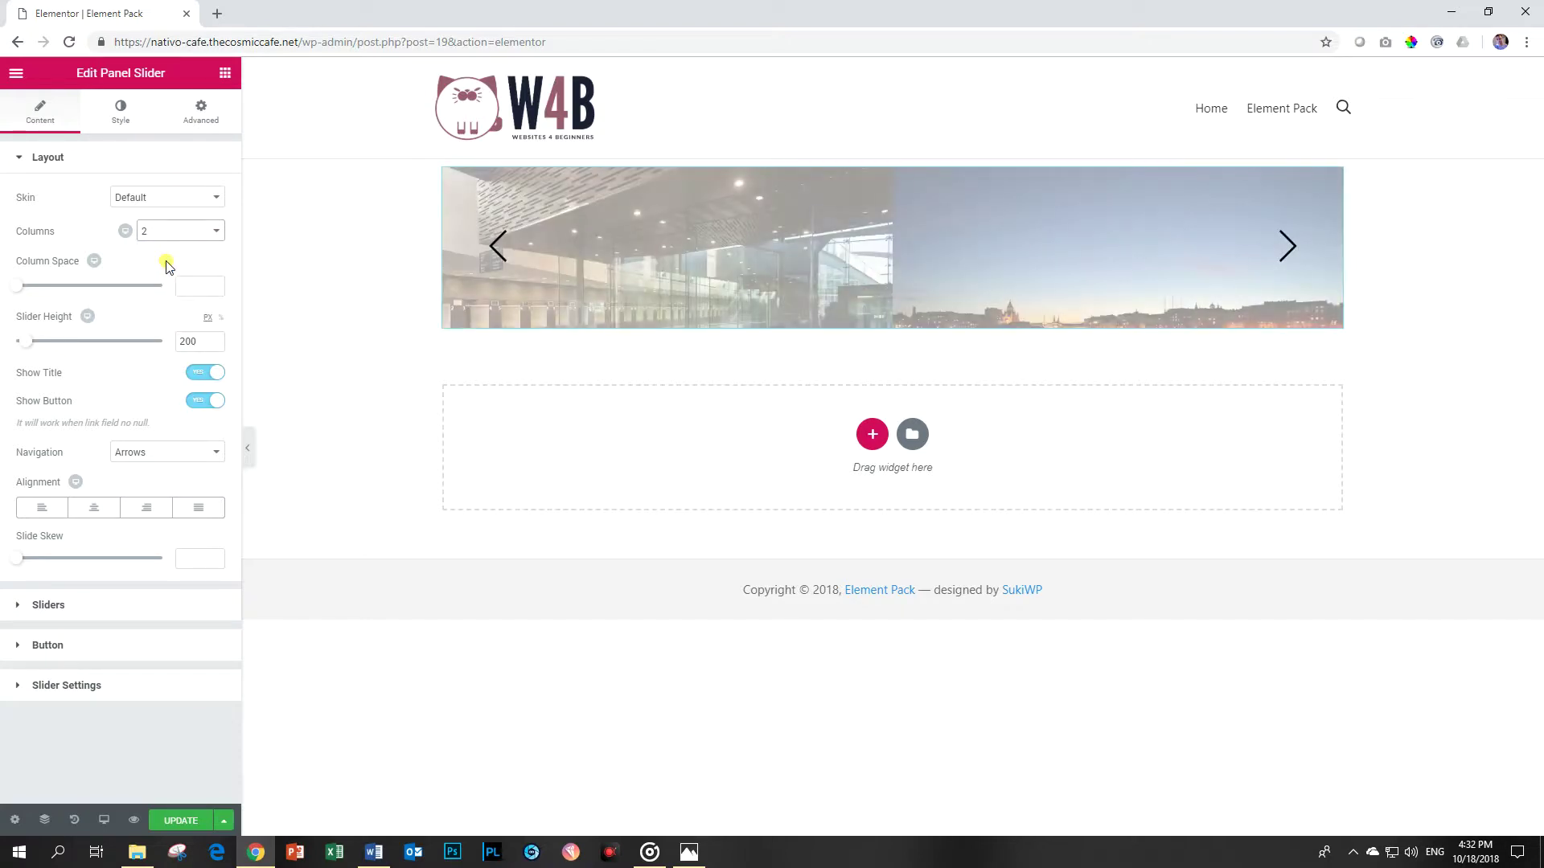
pyautogui.moveTo(22, 344); pyautogui.dragTo(33, 347)
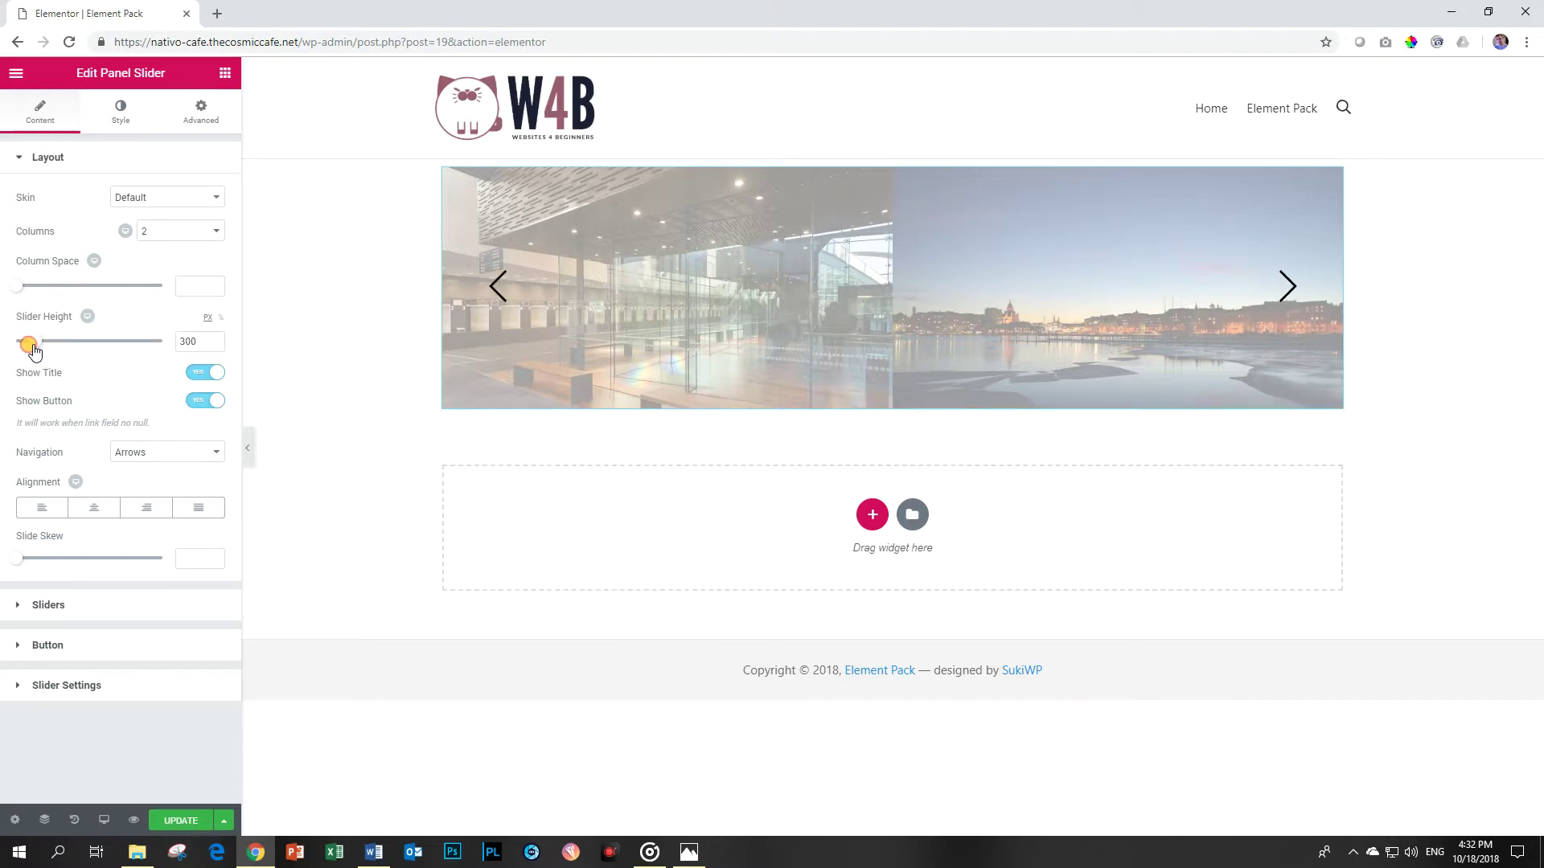
# Stretch the section containing the slider, with Full Width content and No Gap between columns.
pyautogui.rightClick(405, 237)
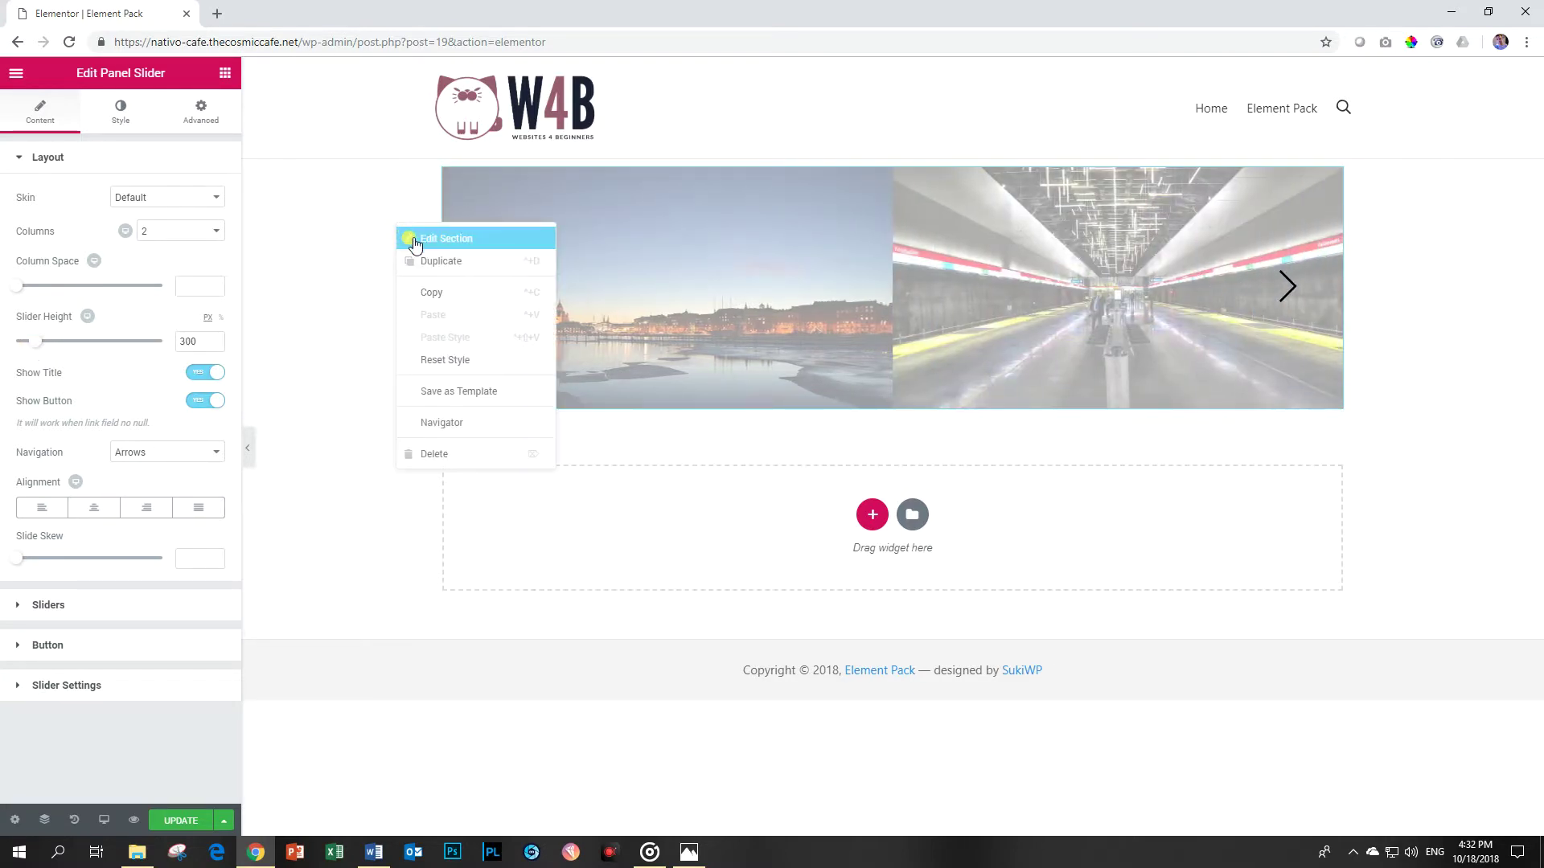
pyautogui.click(415, 242)
pyautogui.click(186, 257)
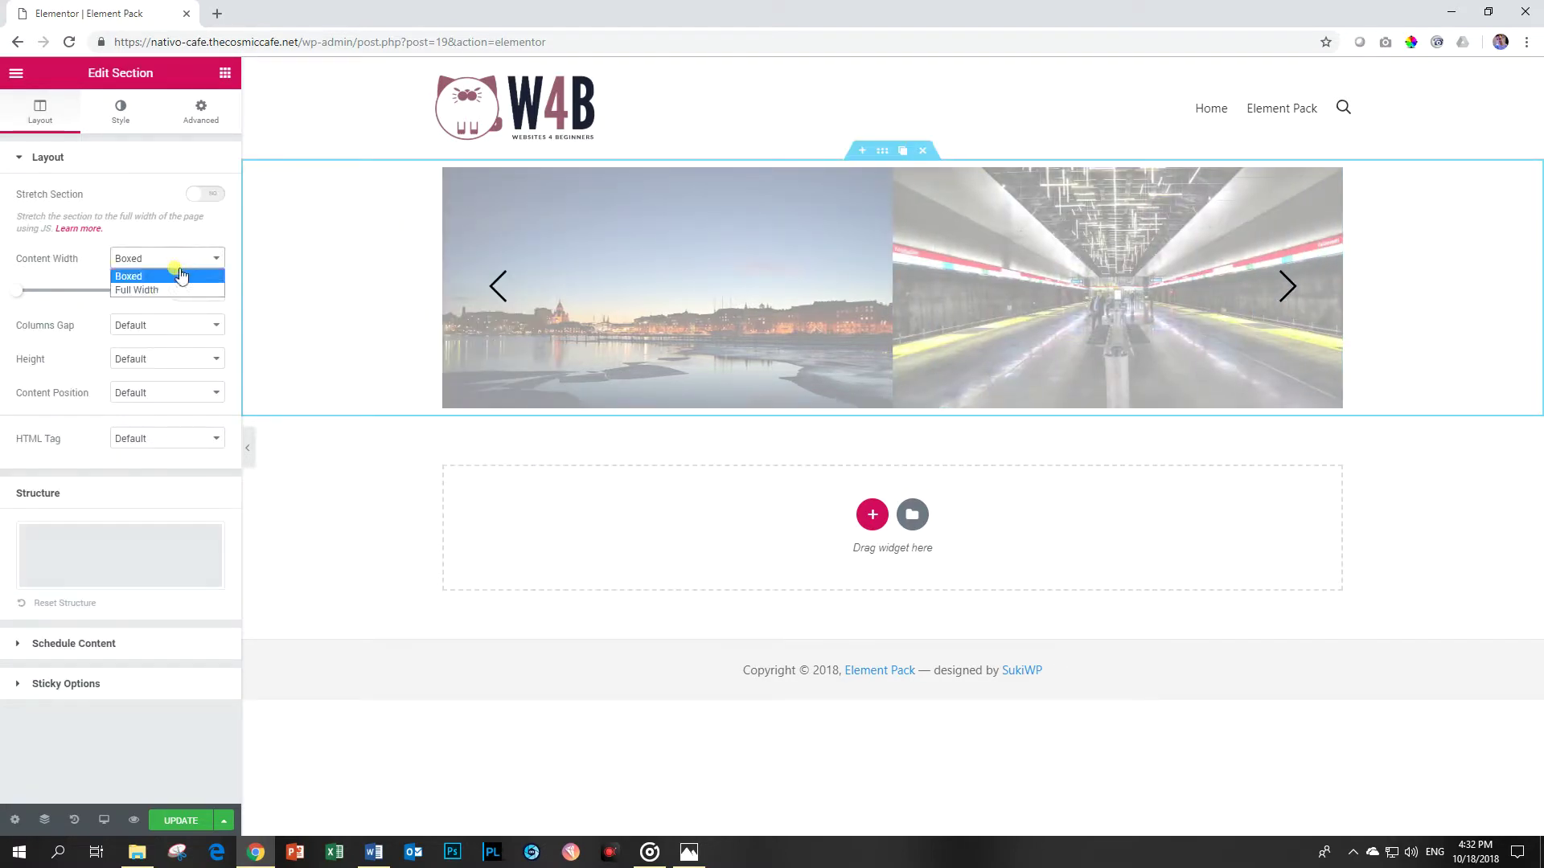
pyautogui.click(172, 282)
pyautogui.click(207, 194)
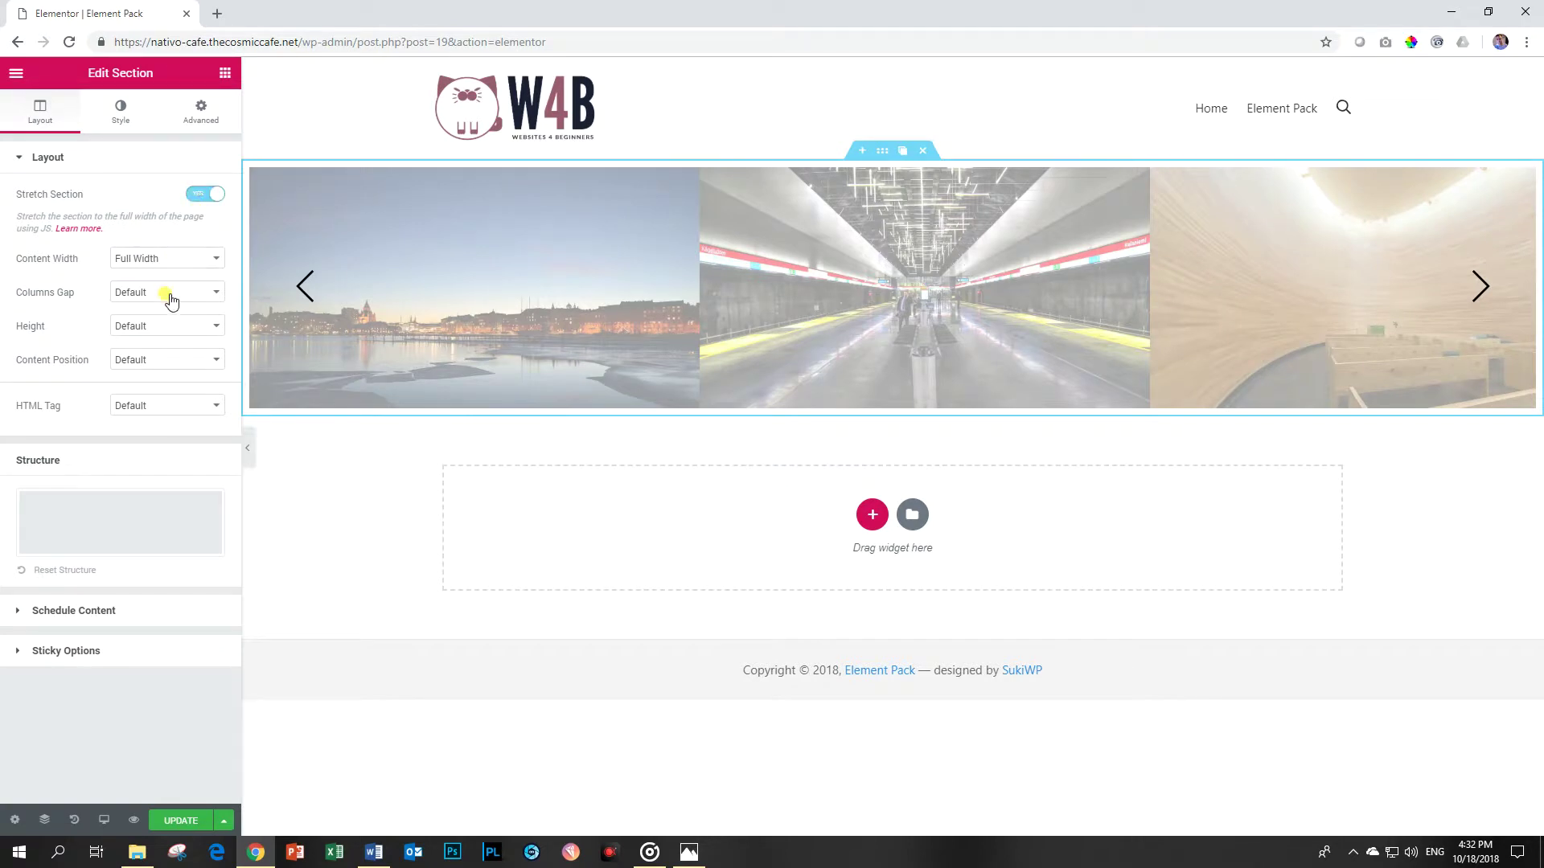
pyautogui.click(170, 297)
pyautogui.click(159, 331)
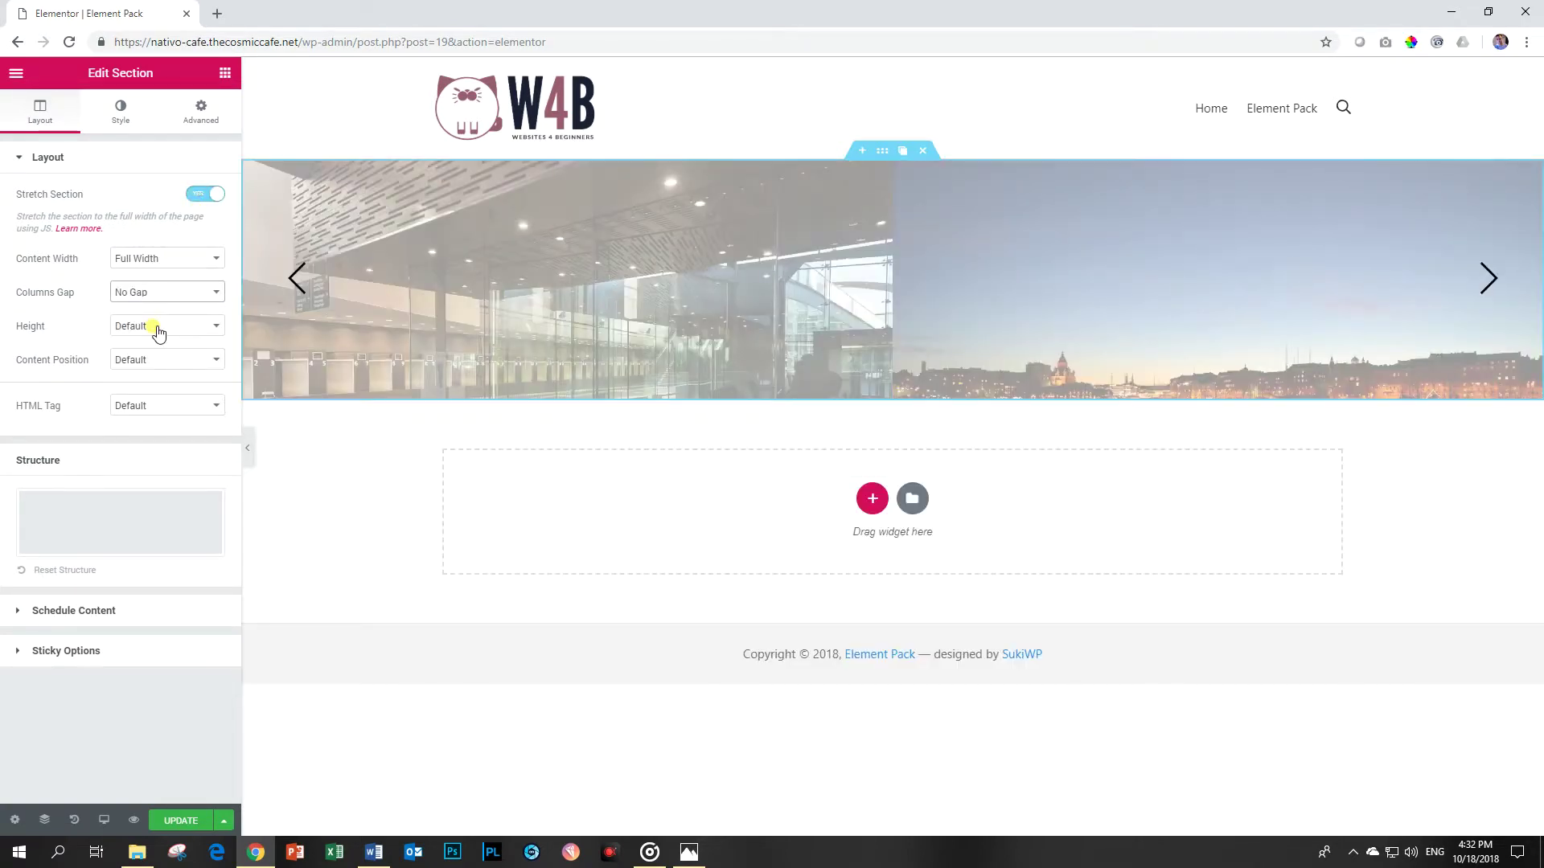
# Reopen the panel slider's settings and set its slider height to 440 px.
pyautogui.click(372, 177)
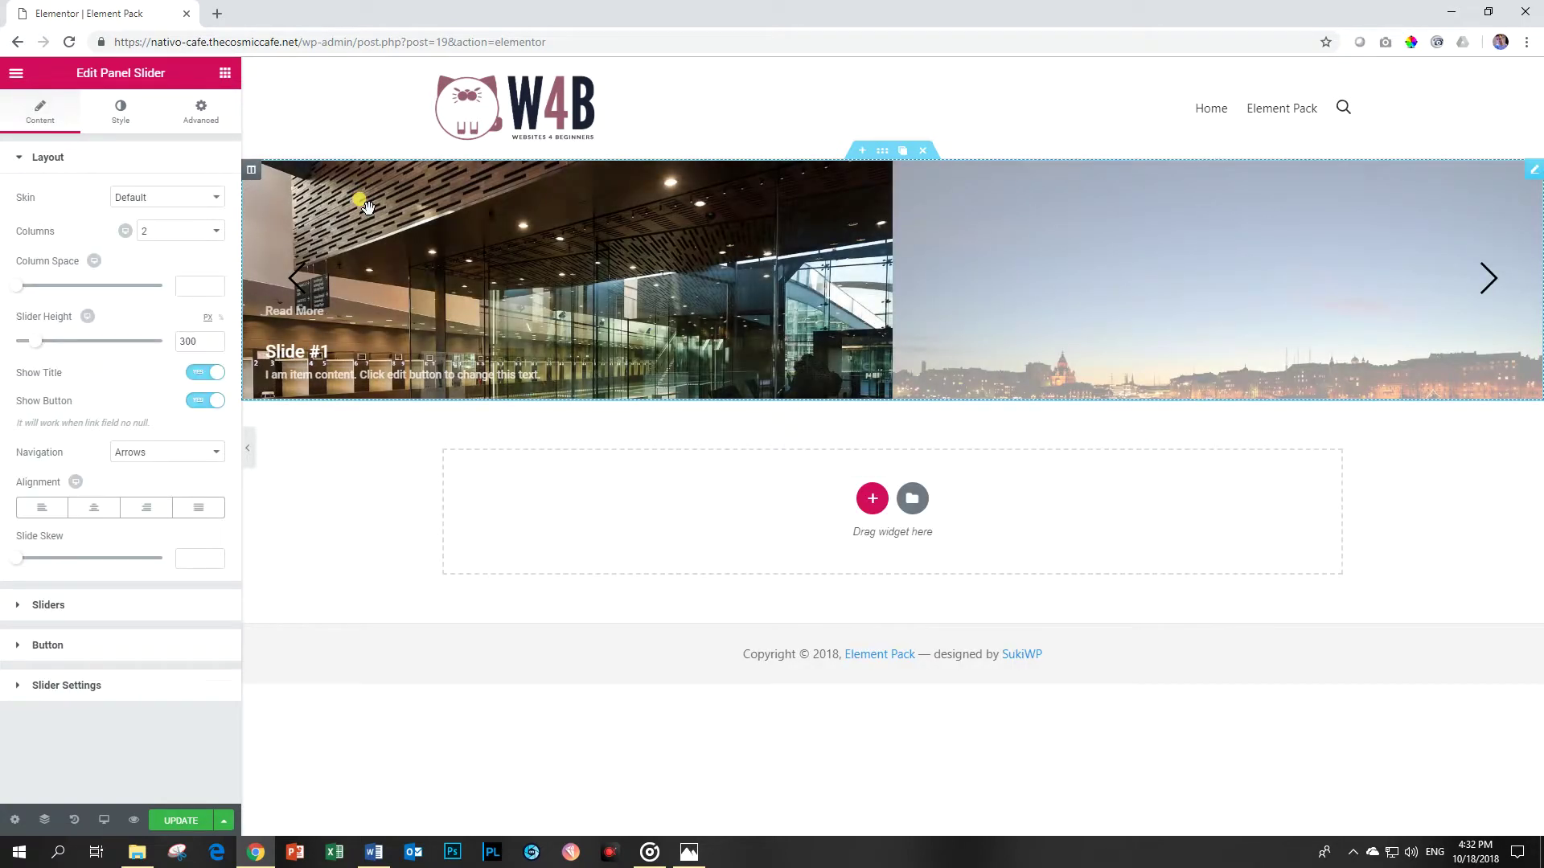
pyautogui.moveTo(33, 344); pyautogui.dragTo(50, 346)
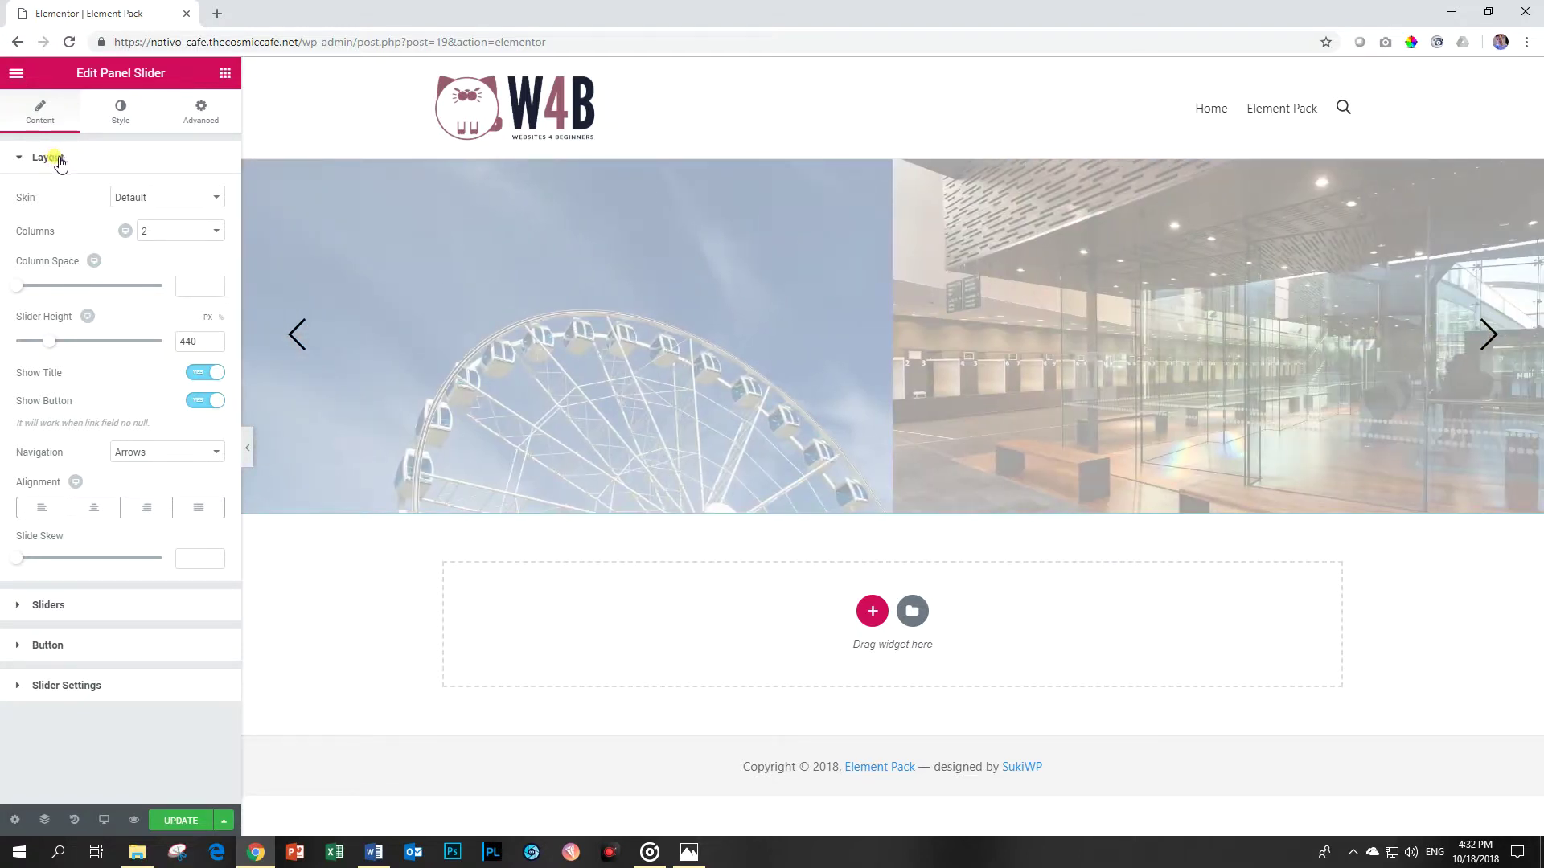
pyautogui.click(60, 163)
# Enable Centered Slide in the slider settings and check the centred slides in the preview.
pyautogui.click(55, 283)
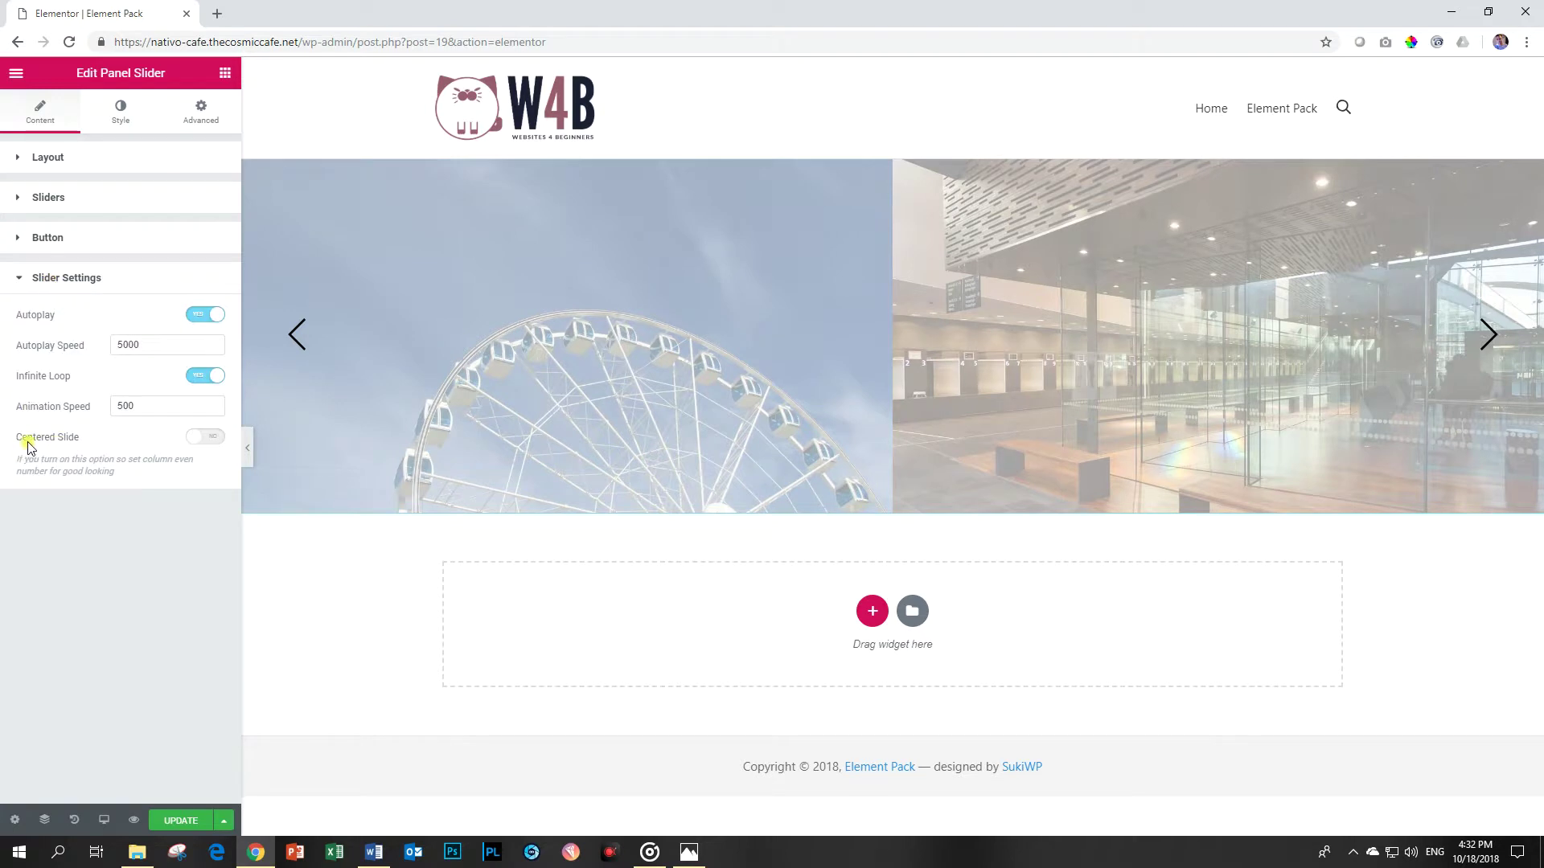
pyautogui.click(206, 441)
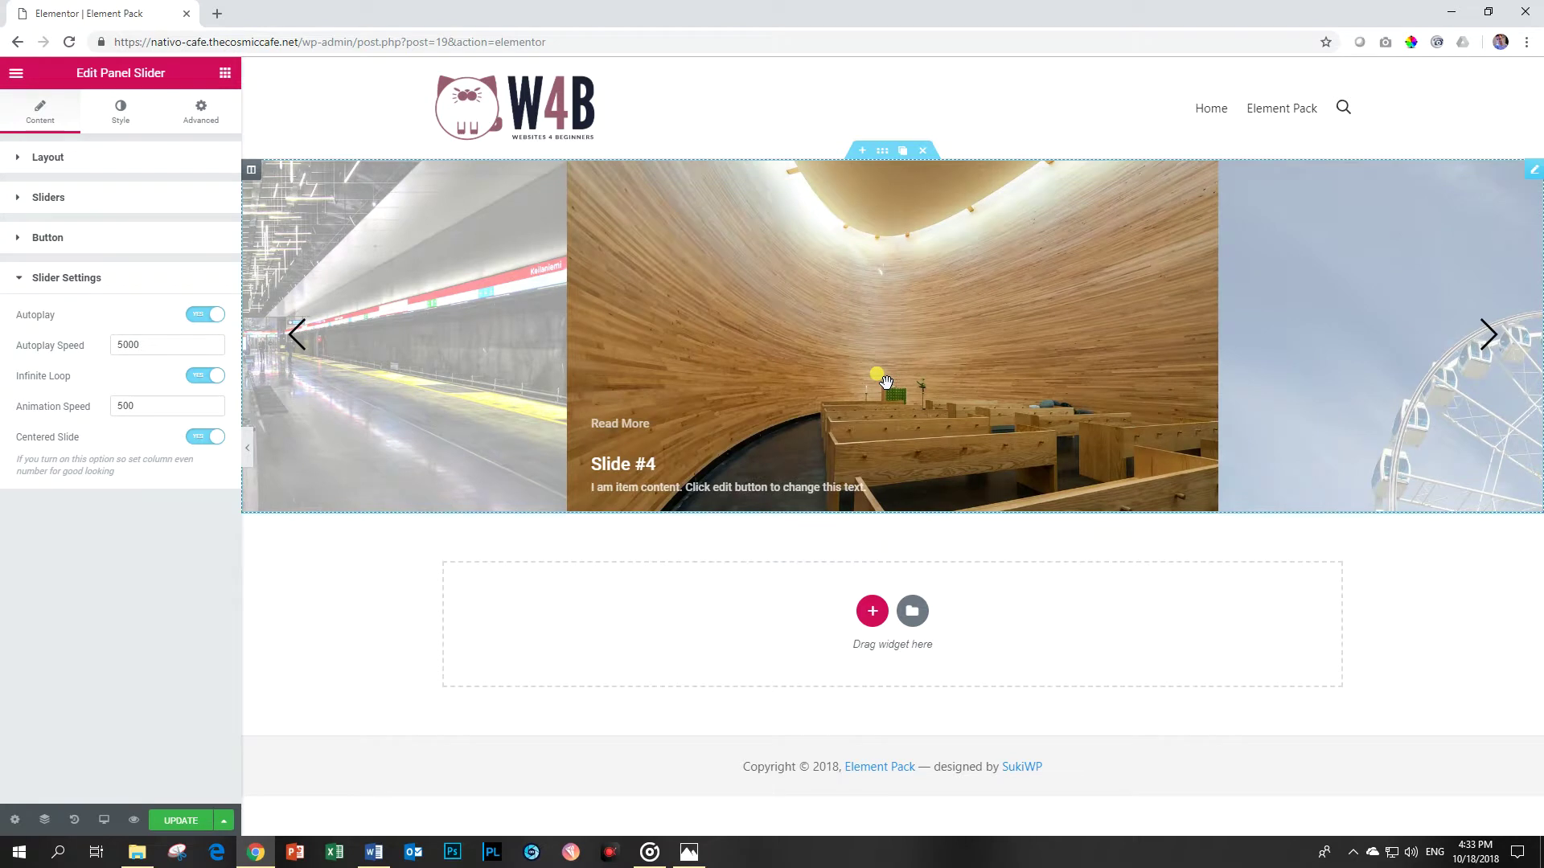
pyautogui.click(1112, 376)
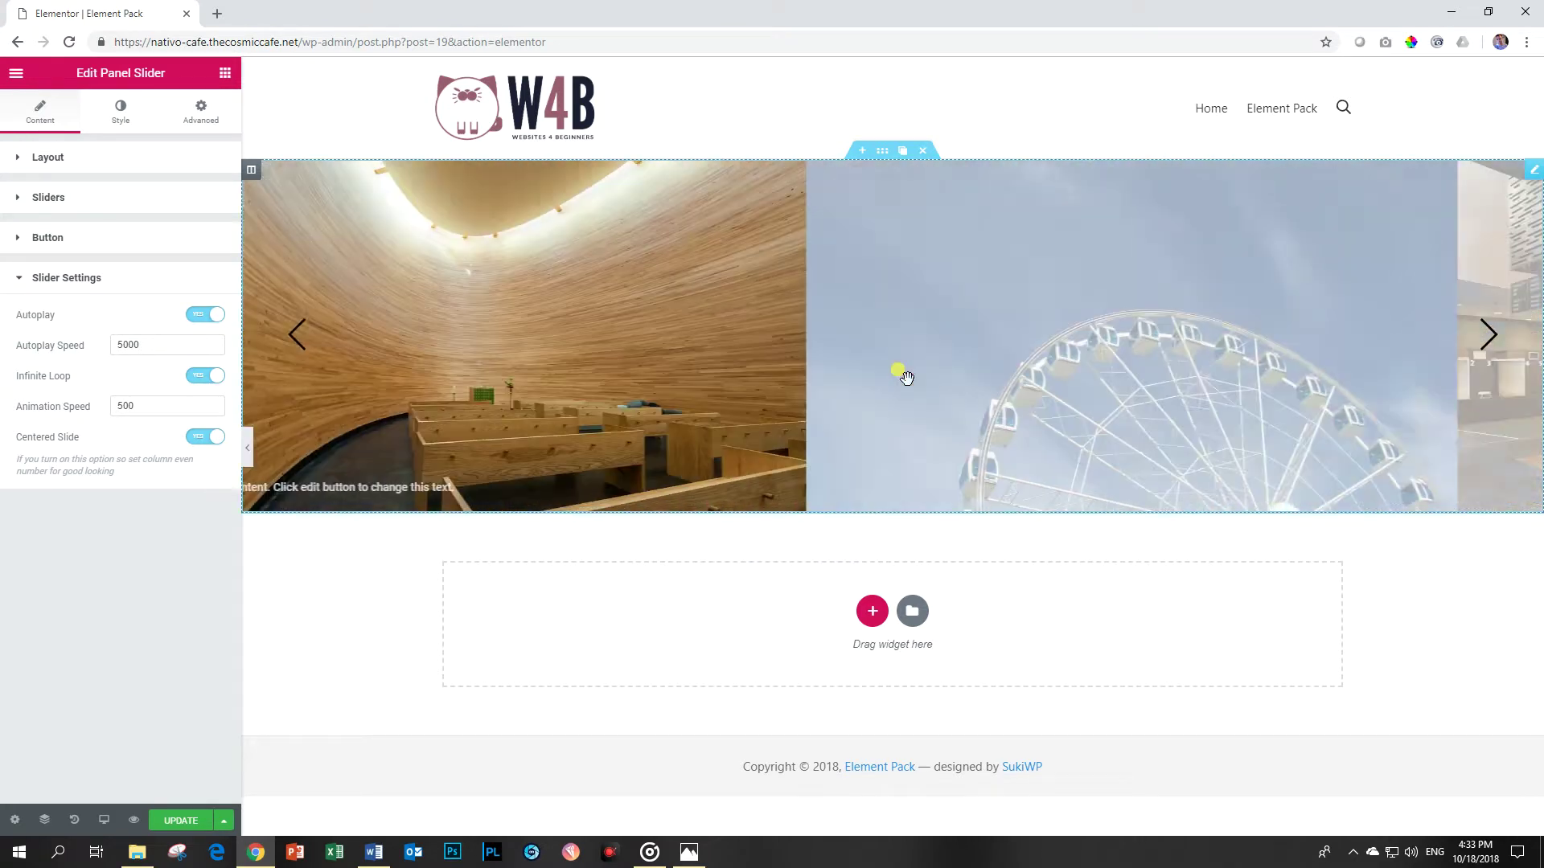
pyautogui.click(88, 278)
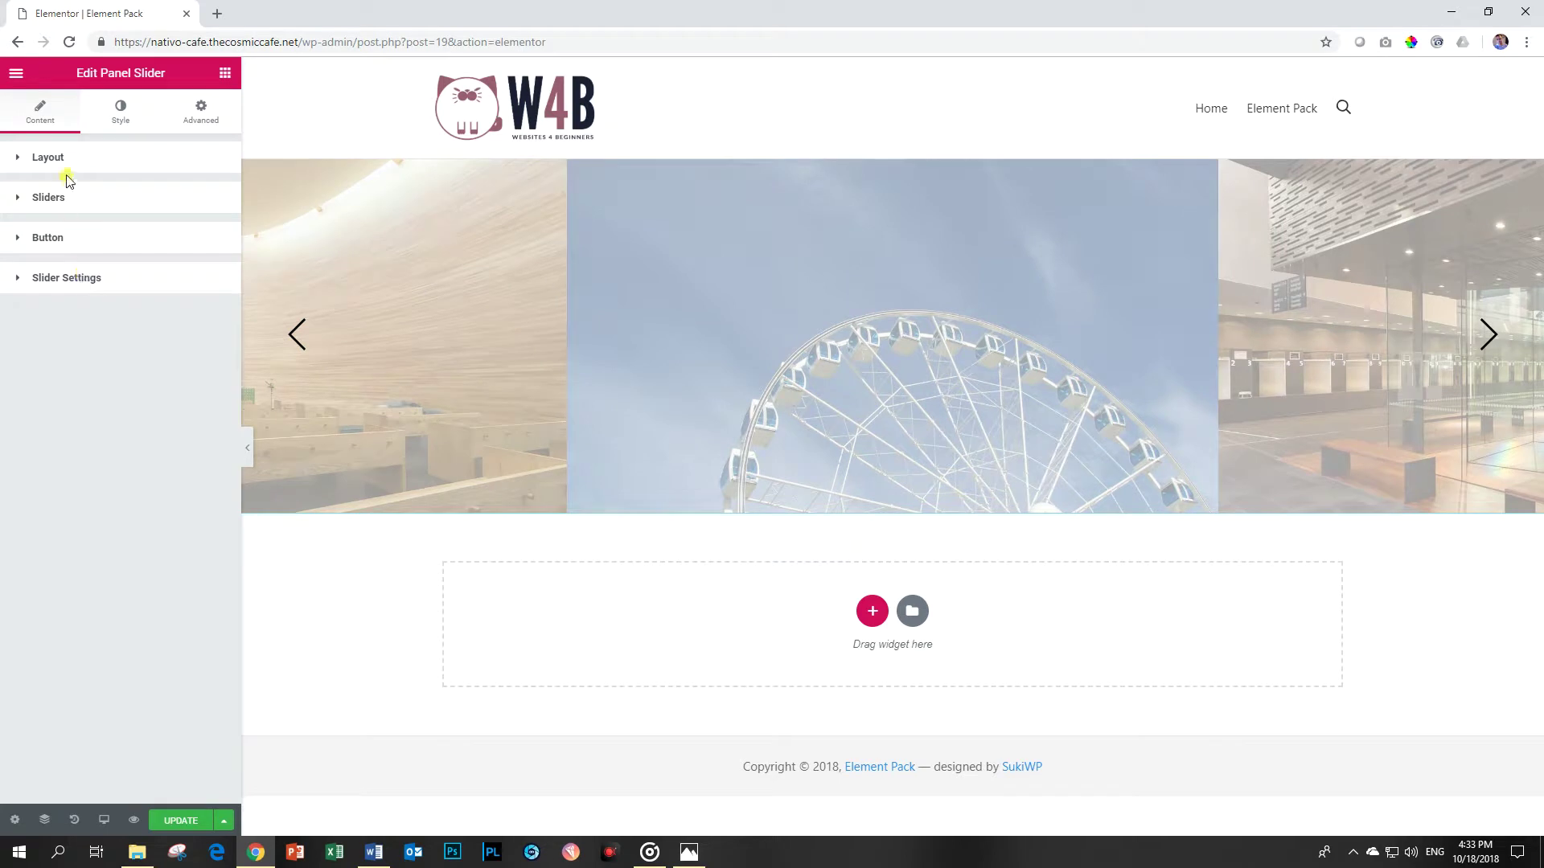
# Try opacities of 0.4 and 0.5 in the slider's style options and set the opacity to 1.
pyautogui.click(64, 161)
pyautogui.click(64, 161)
pyautogui.click(120, 119)
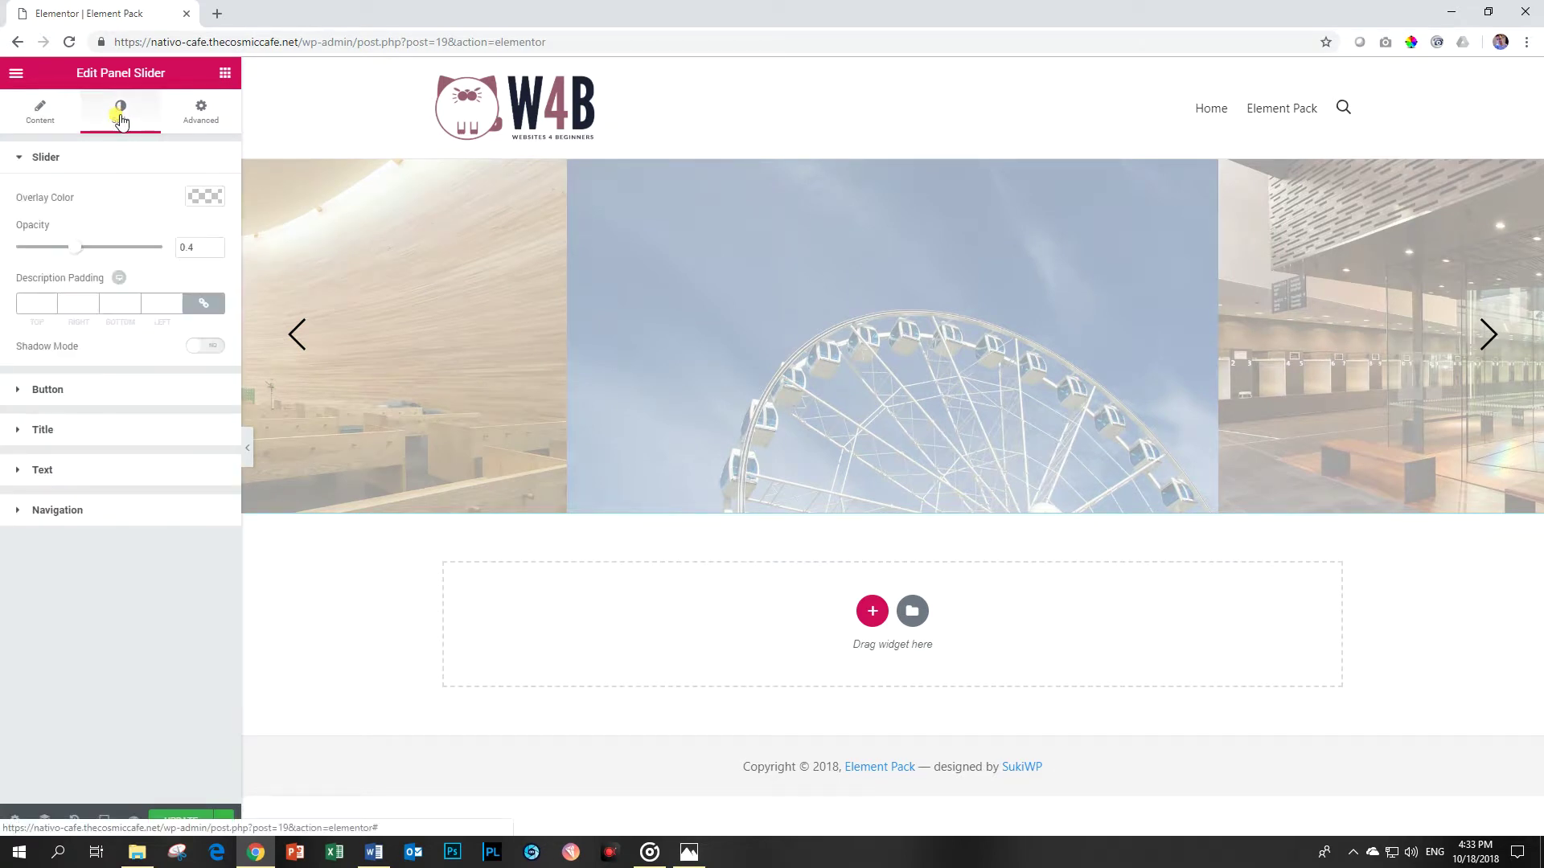
pyautogui.moveTo(79, 247); pyautogui.dragTo(168, 252)
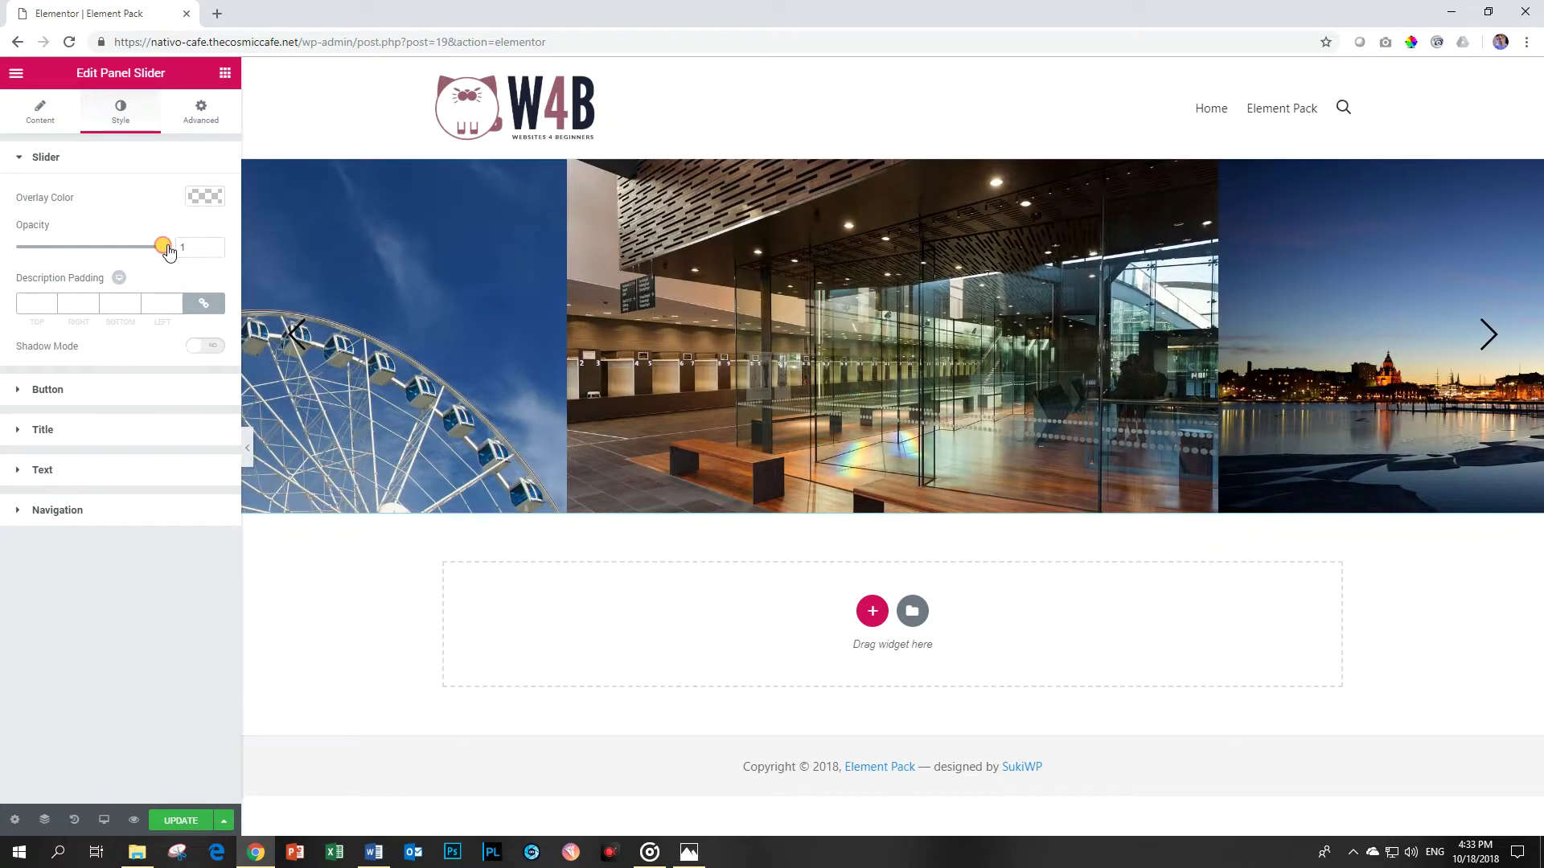
pyautogui.moveTo(168, 252)
pyautogui.mouseDown()
pyautogui.moveTo(3, 252)
pyautogui.moveTo(169, 244)
pyautogui.mouseUp()
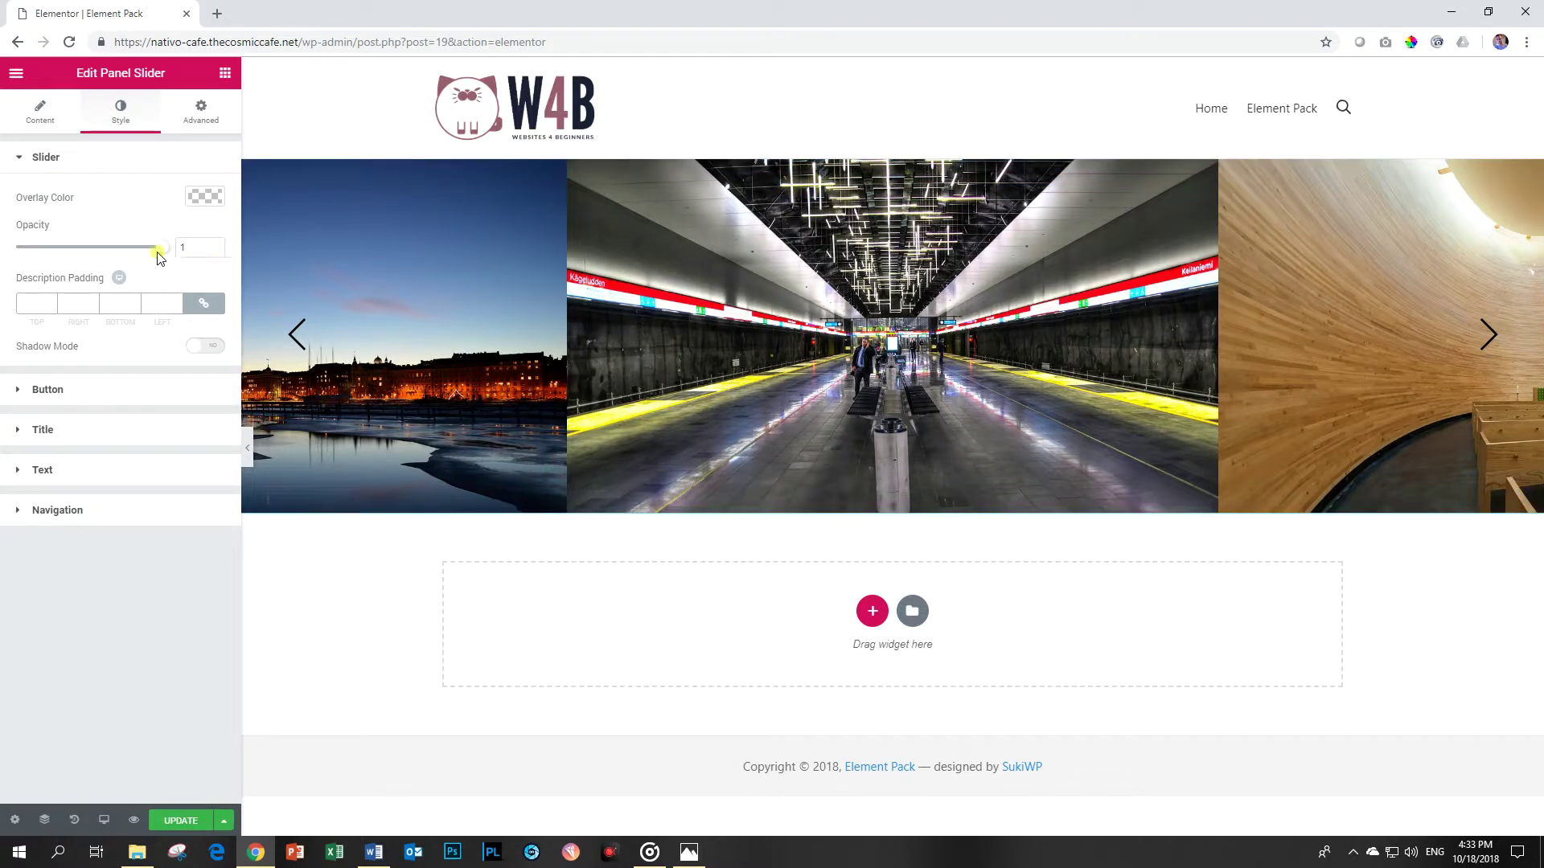
pyautogui.moveTo(160, 252); pyautogui.dragTo(78, 257)
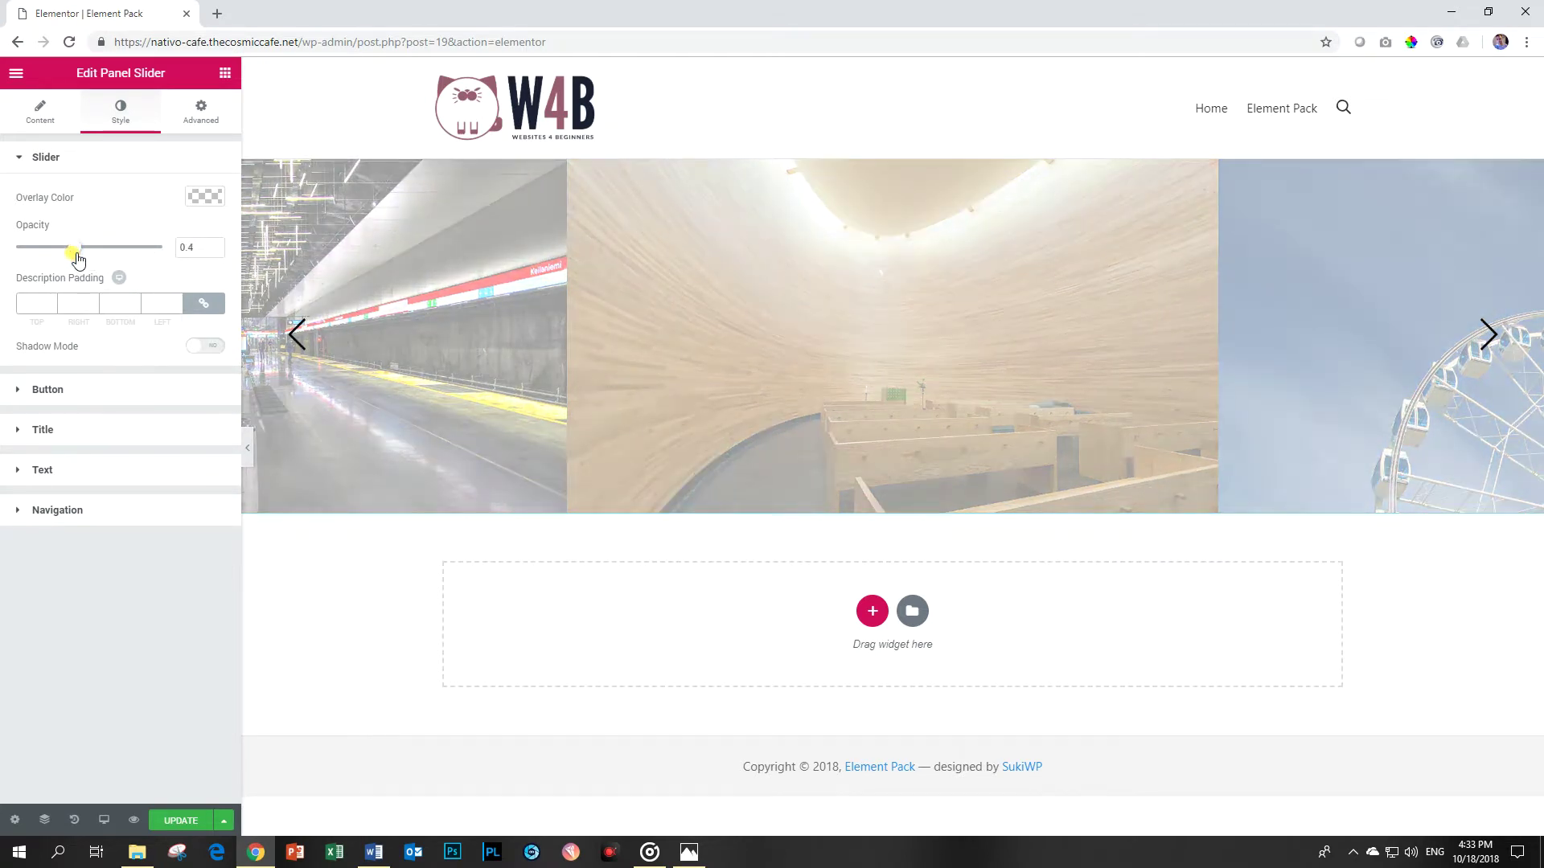
pyautogui.moveTo(81, 254); pyautogui.dragTo(89, 254)
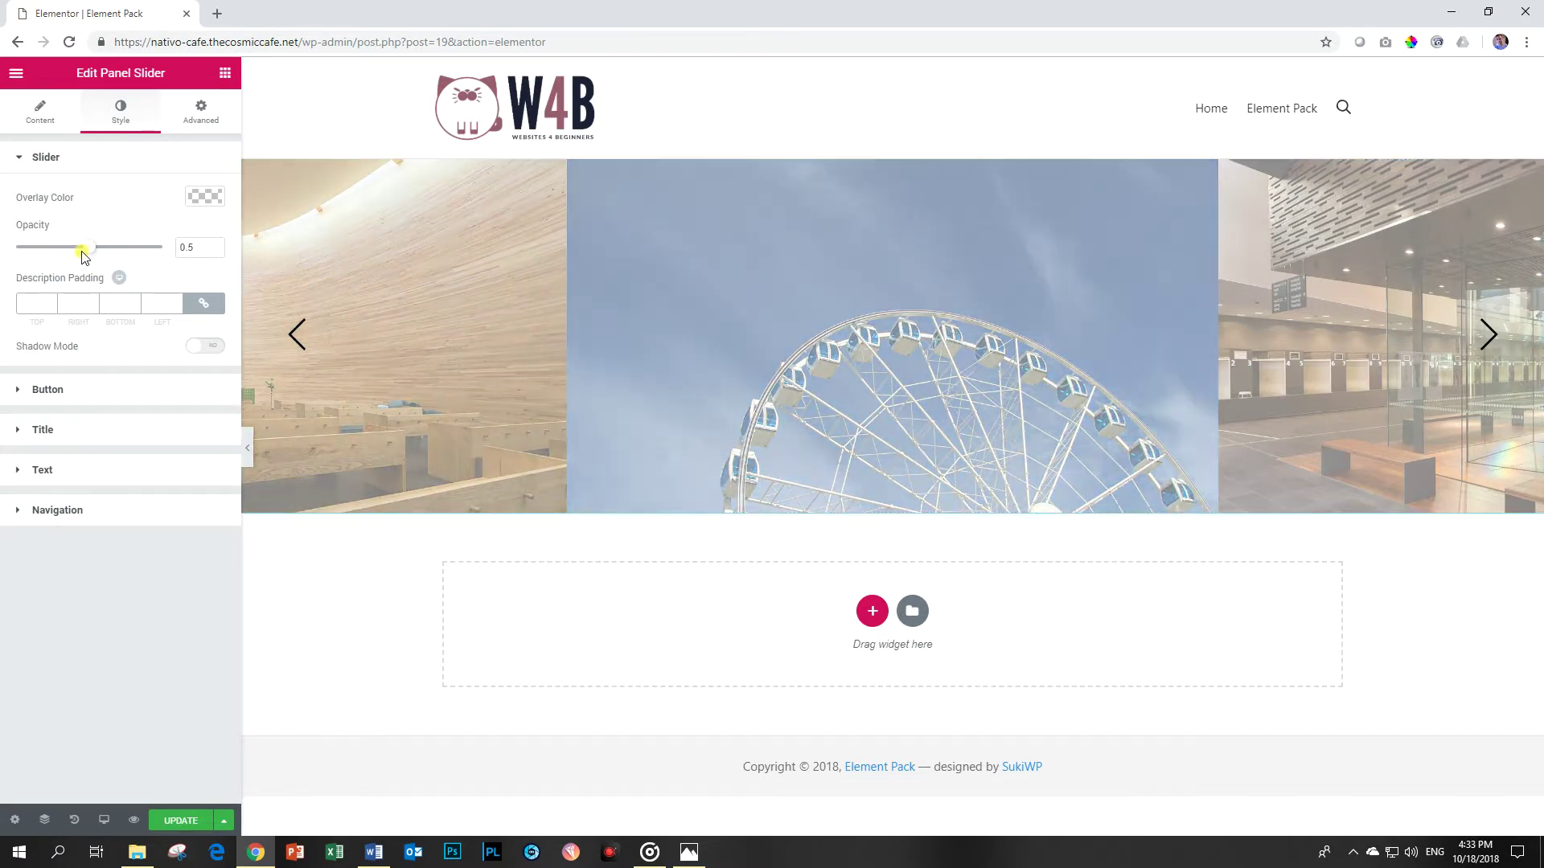
pyautogui.moveTo(88, 255); pyautogui.dragTo(160, 254)
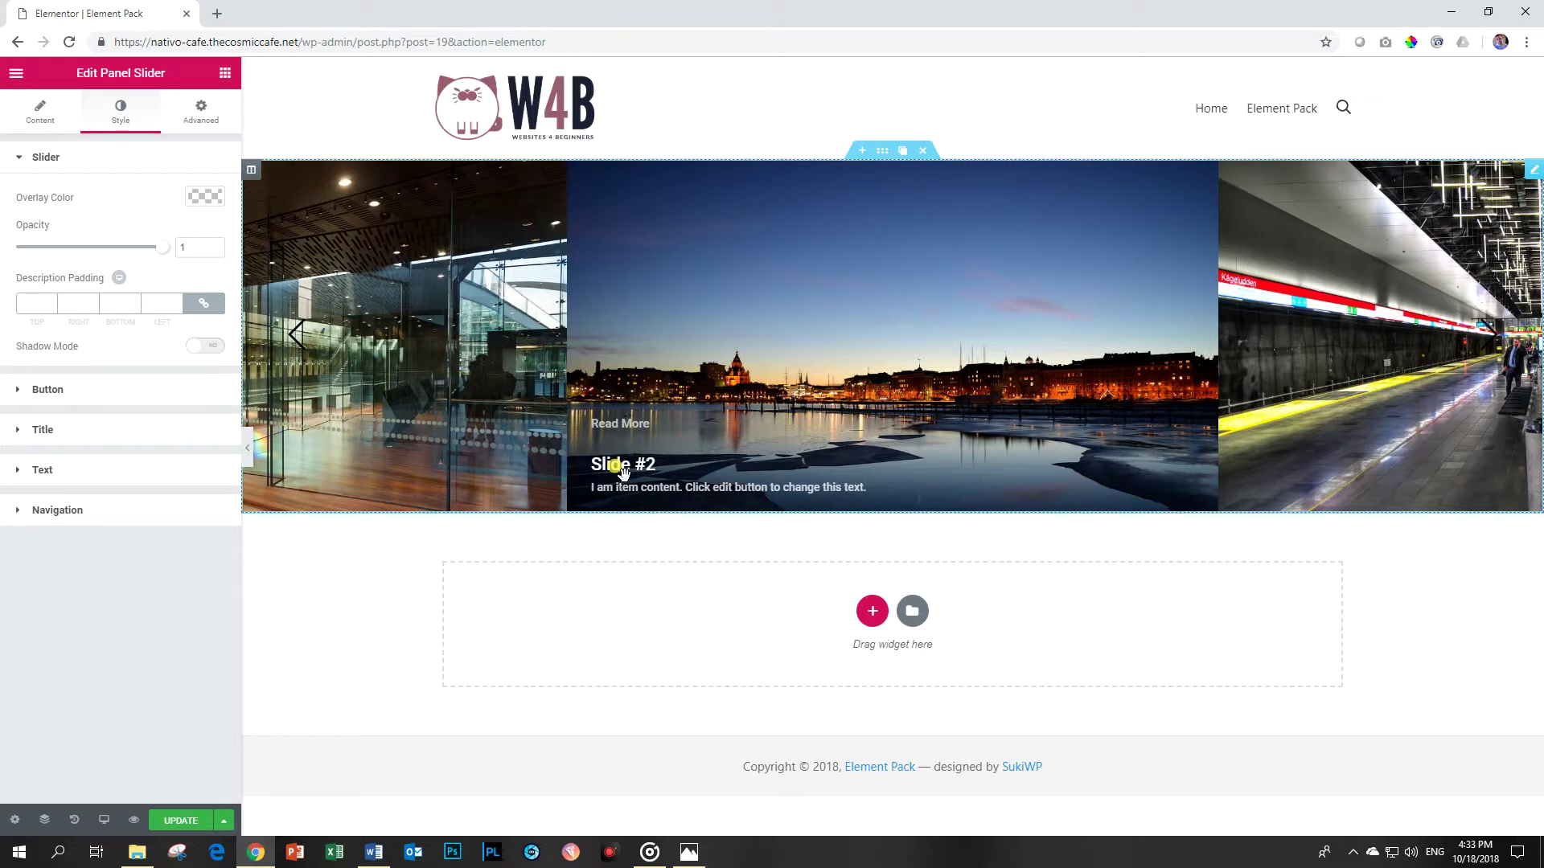
# Set the typography size of the slide button to 29 px.
pyautogui.click(48, 390)
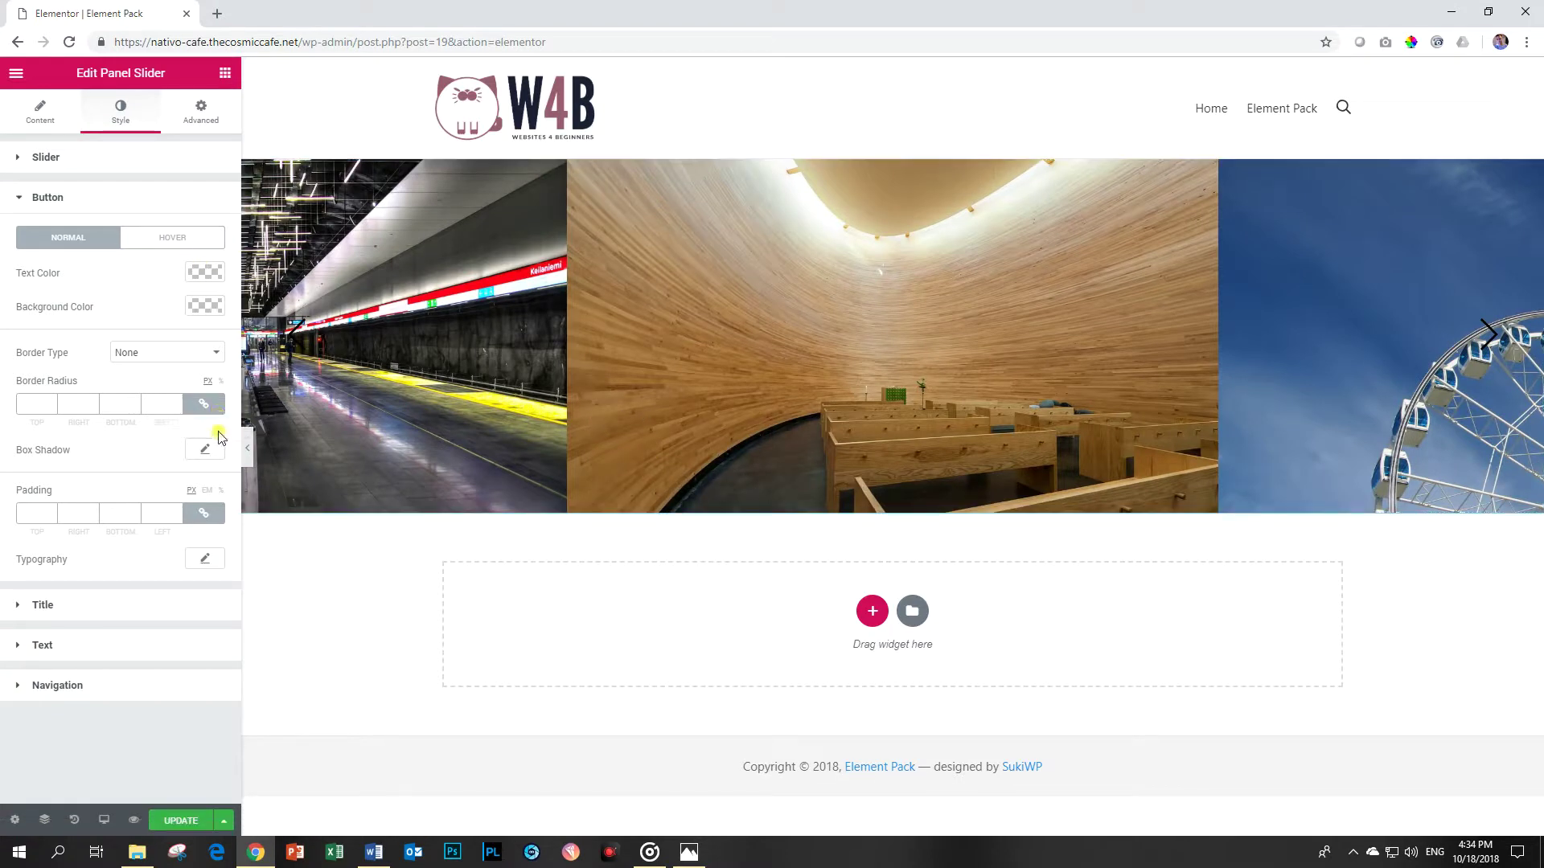
pyautogui.click(203, 562)
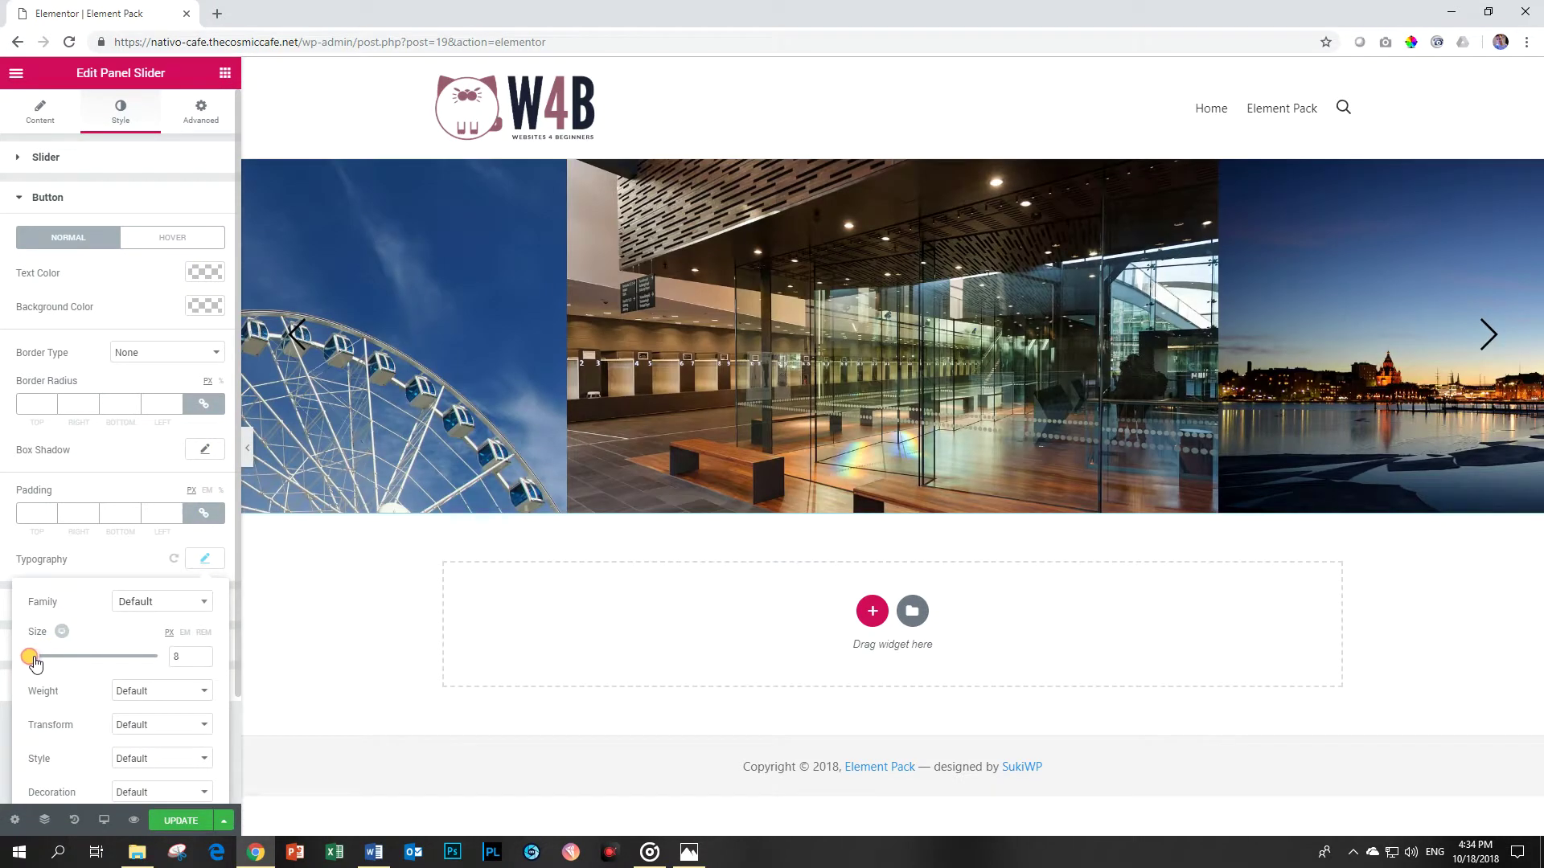
pyautogui.moveTo(30, 657); pyautogui.dragTo(46, 657)
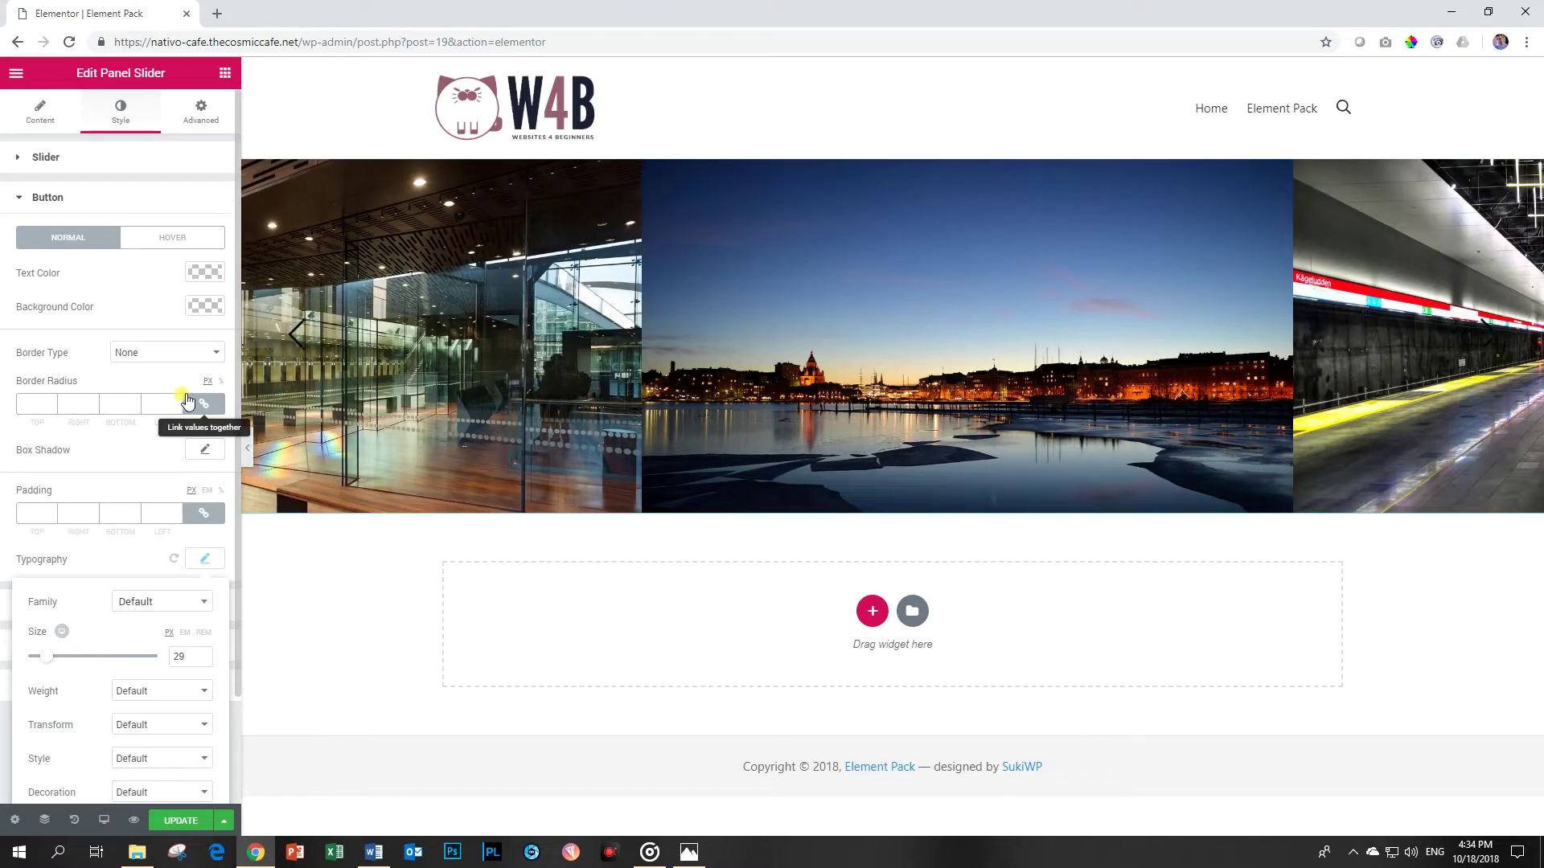
# Give the slide button a solid white (#ffffff) border with a bottom width of 3 and 0 on the other sides.
pyautogui.click(165, 355)
pyautogui.click(143, 383)
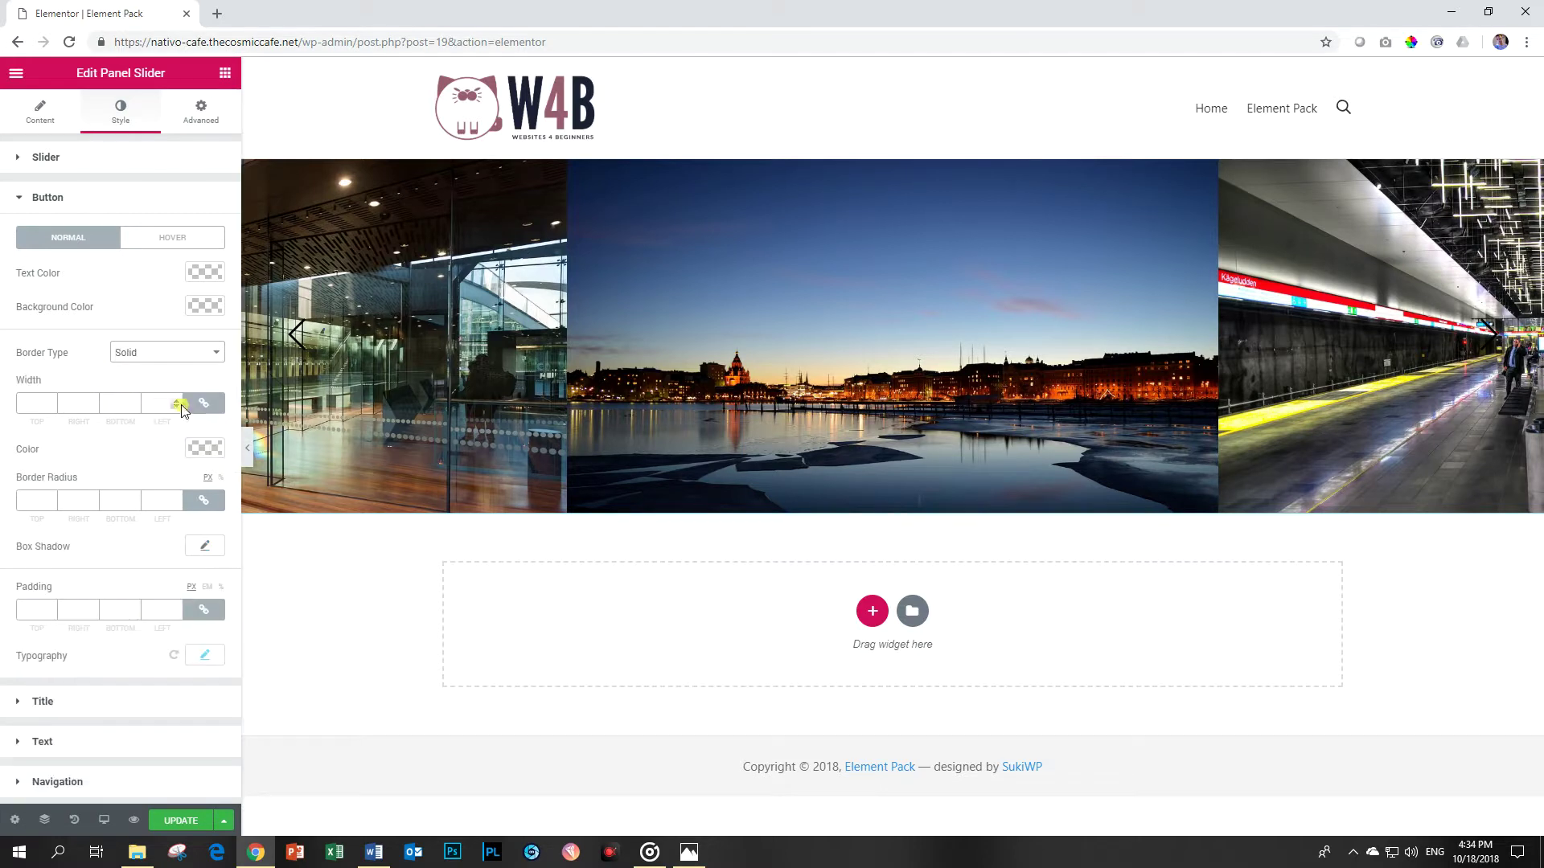
pyautogui.click(203, 409)
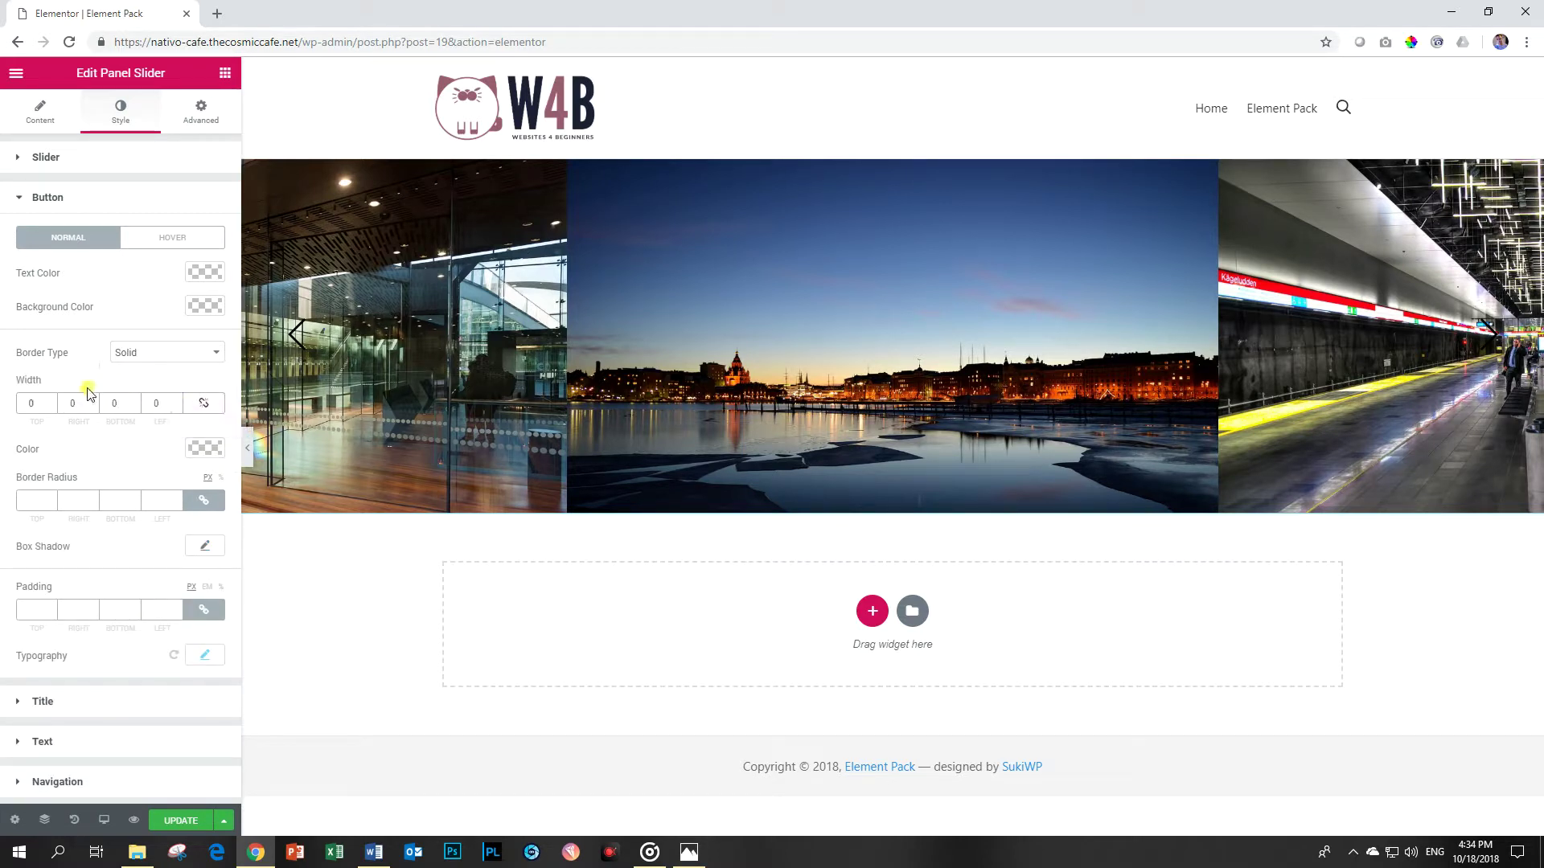
pyautogui.click(122, 403)
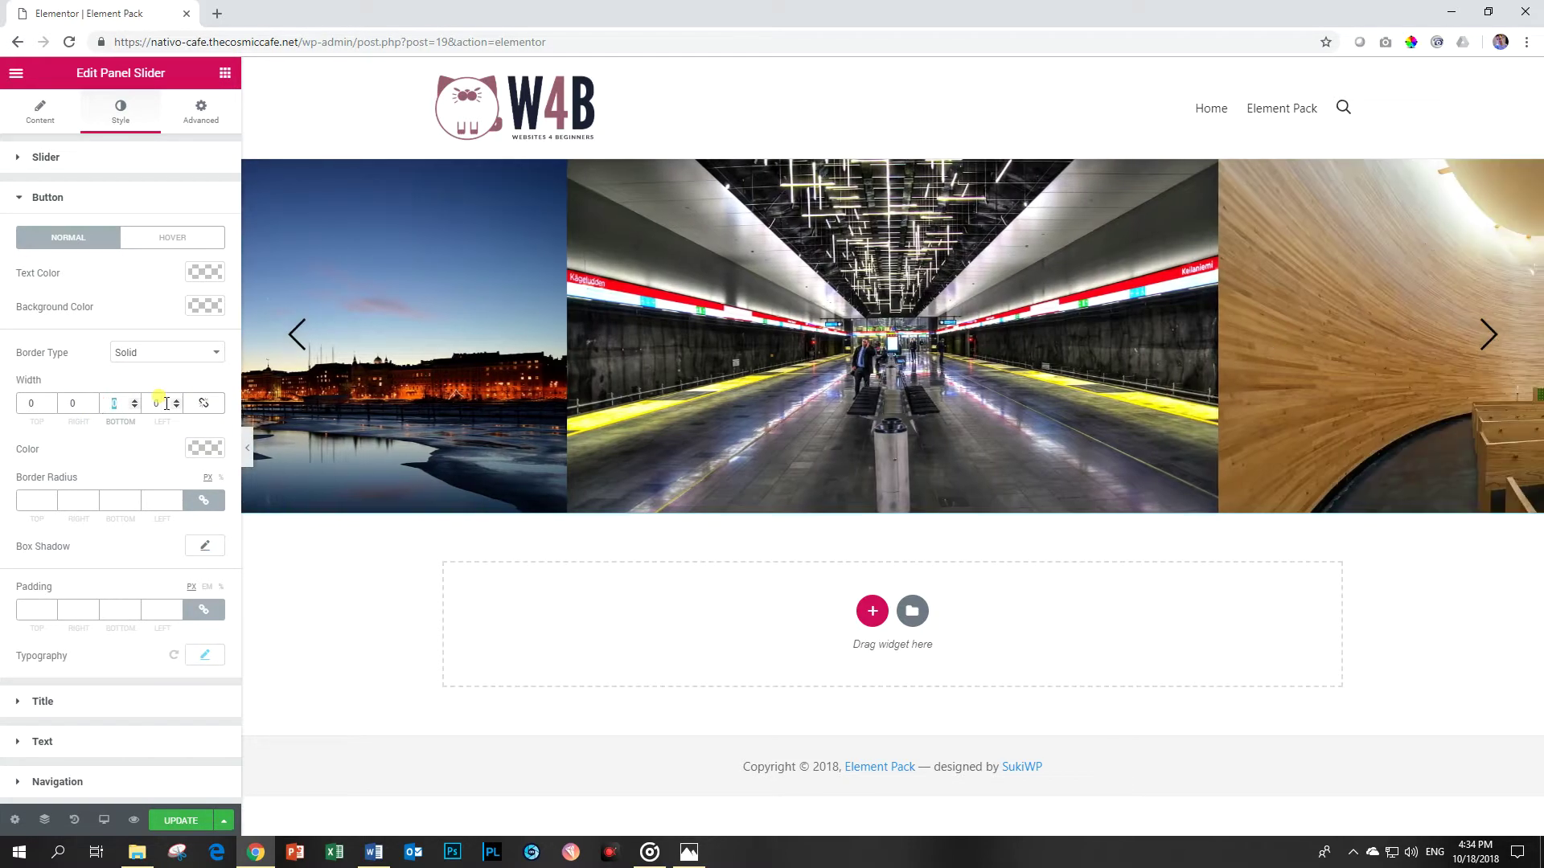
pyautogui.click(207, 447)
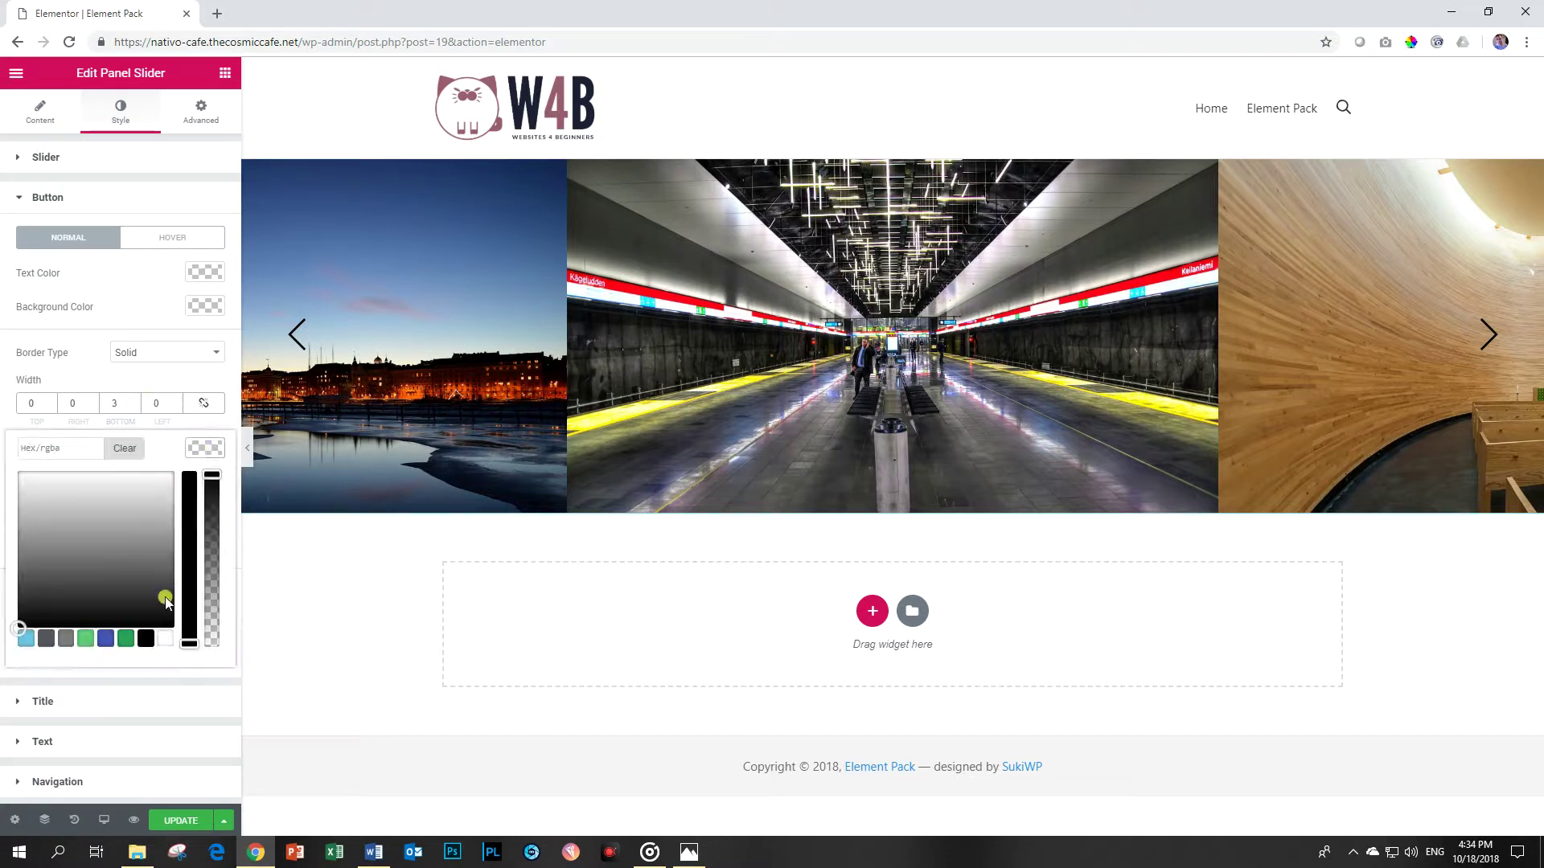
pyautogui.click(163, 639)
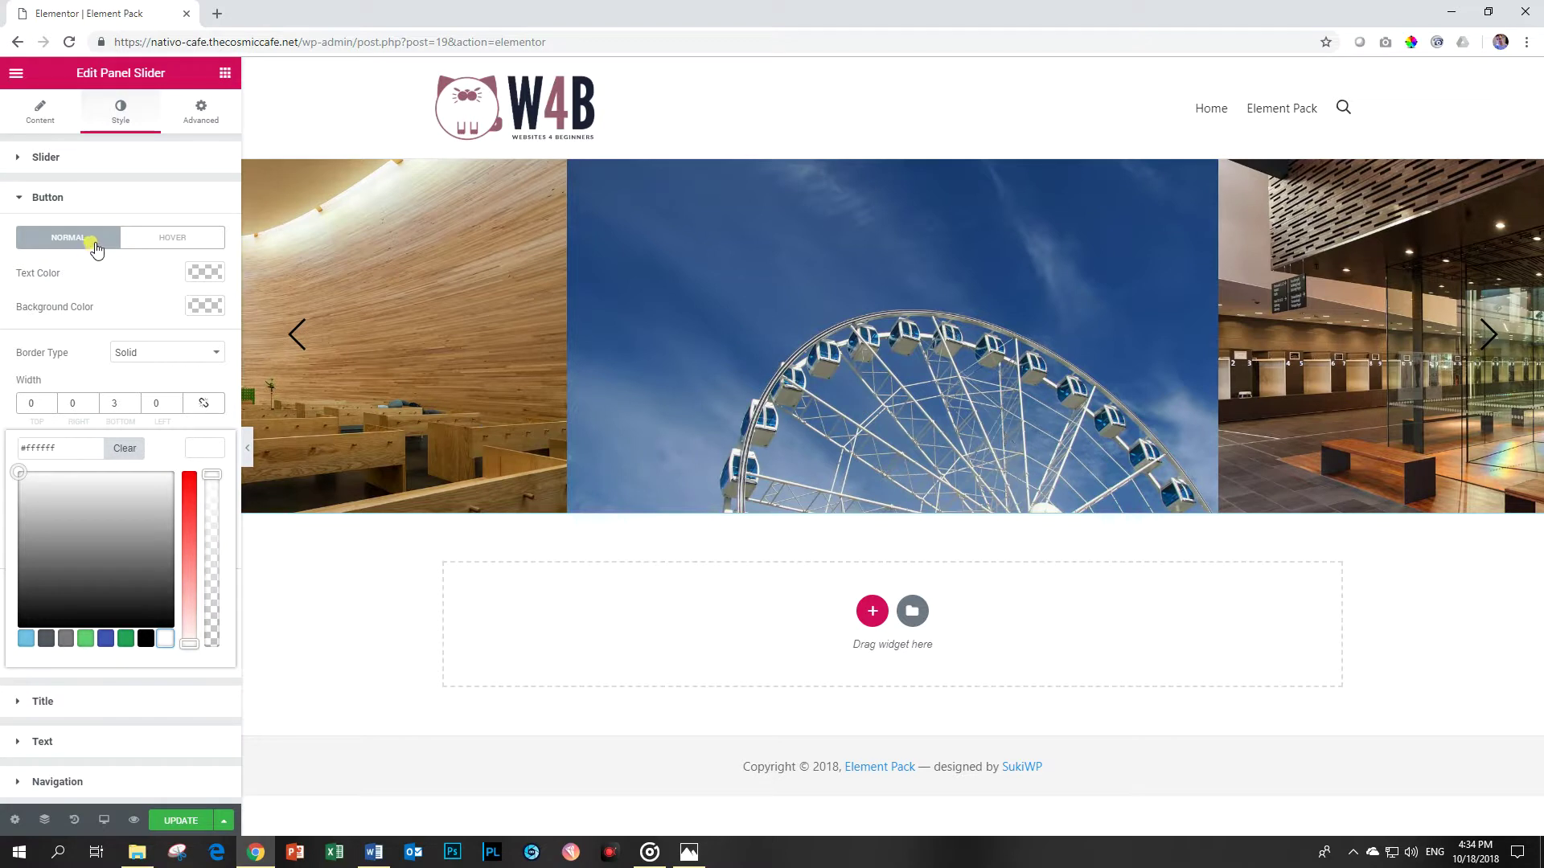
pyautogui.click(87, 203)
# Examine the color and typography style options for the slide title and text.
pyautogui.click(66, 243)
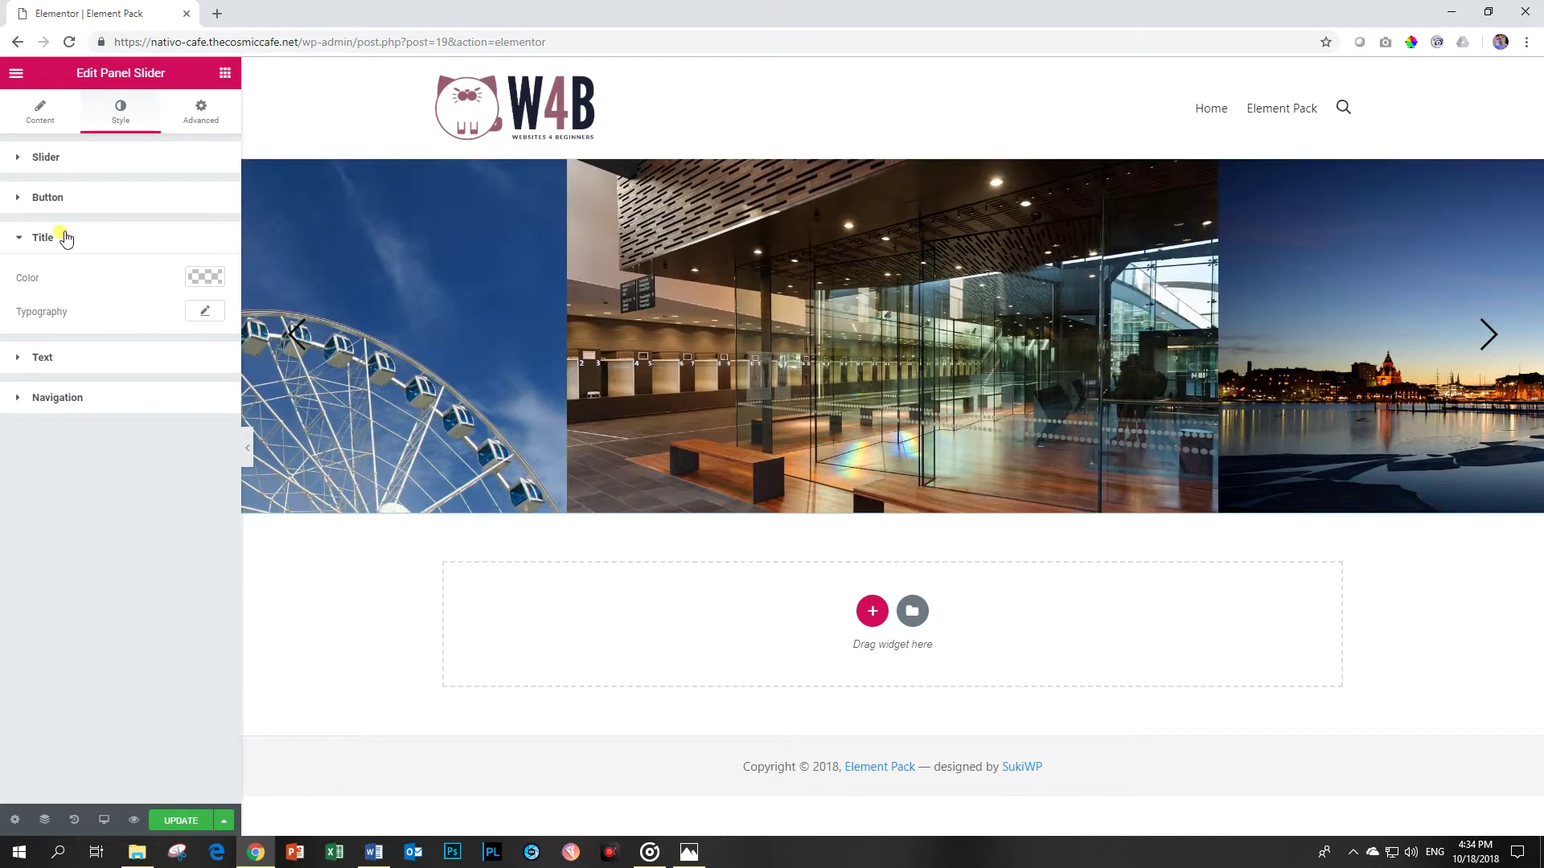
pyautogui.click(66, 238)
pyautogui.click(66, 278)
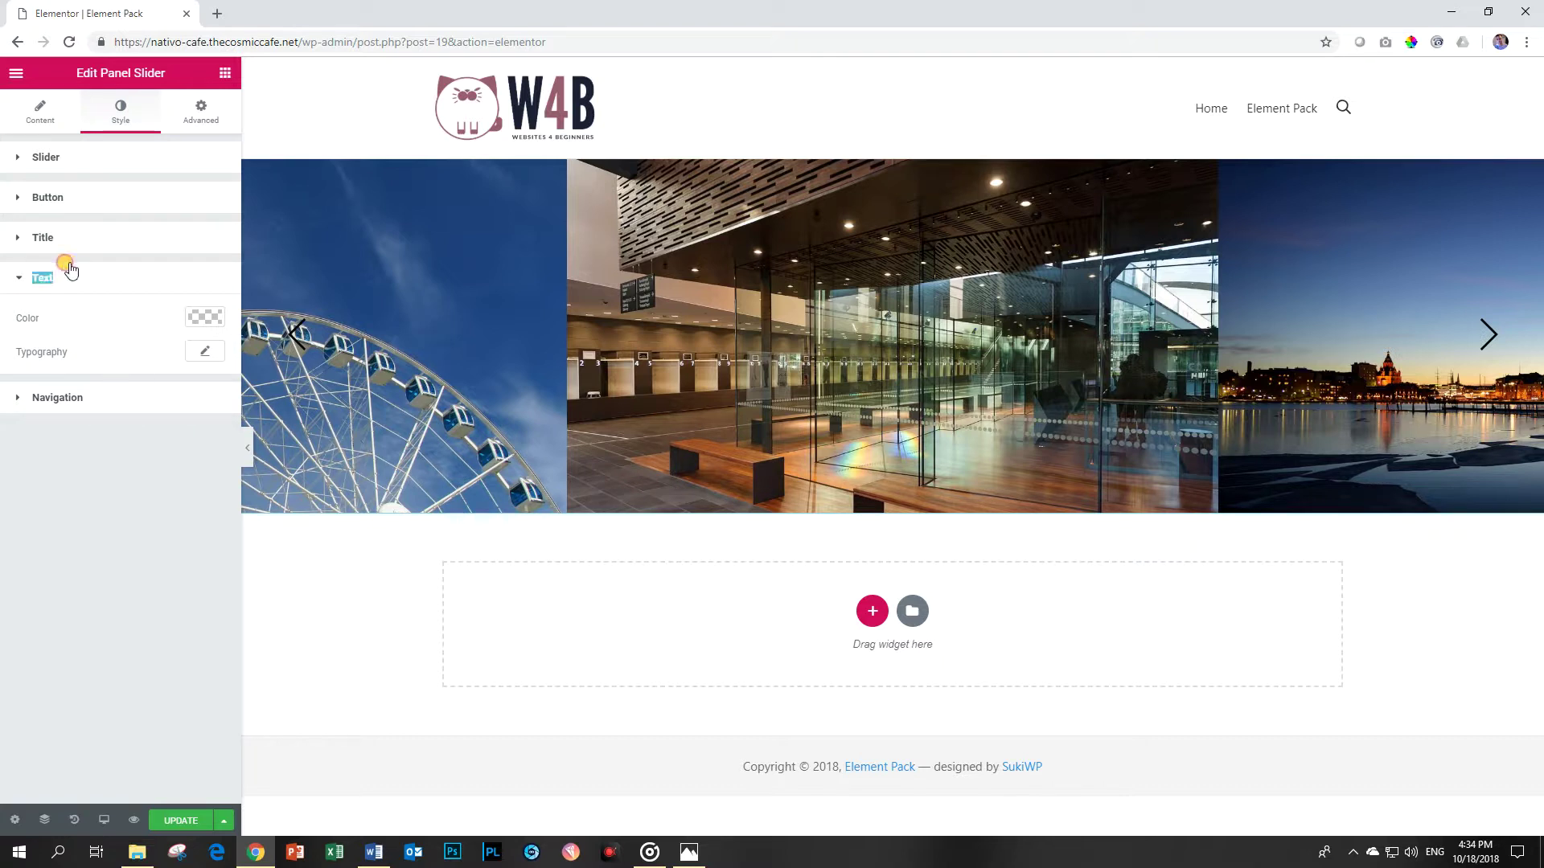
# Set the arrows style of the slider's navigation to Light.
pyautogui.click(69, 279)
pyautogui.click(84, 320)
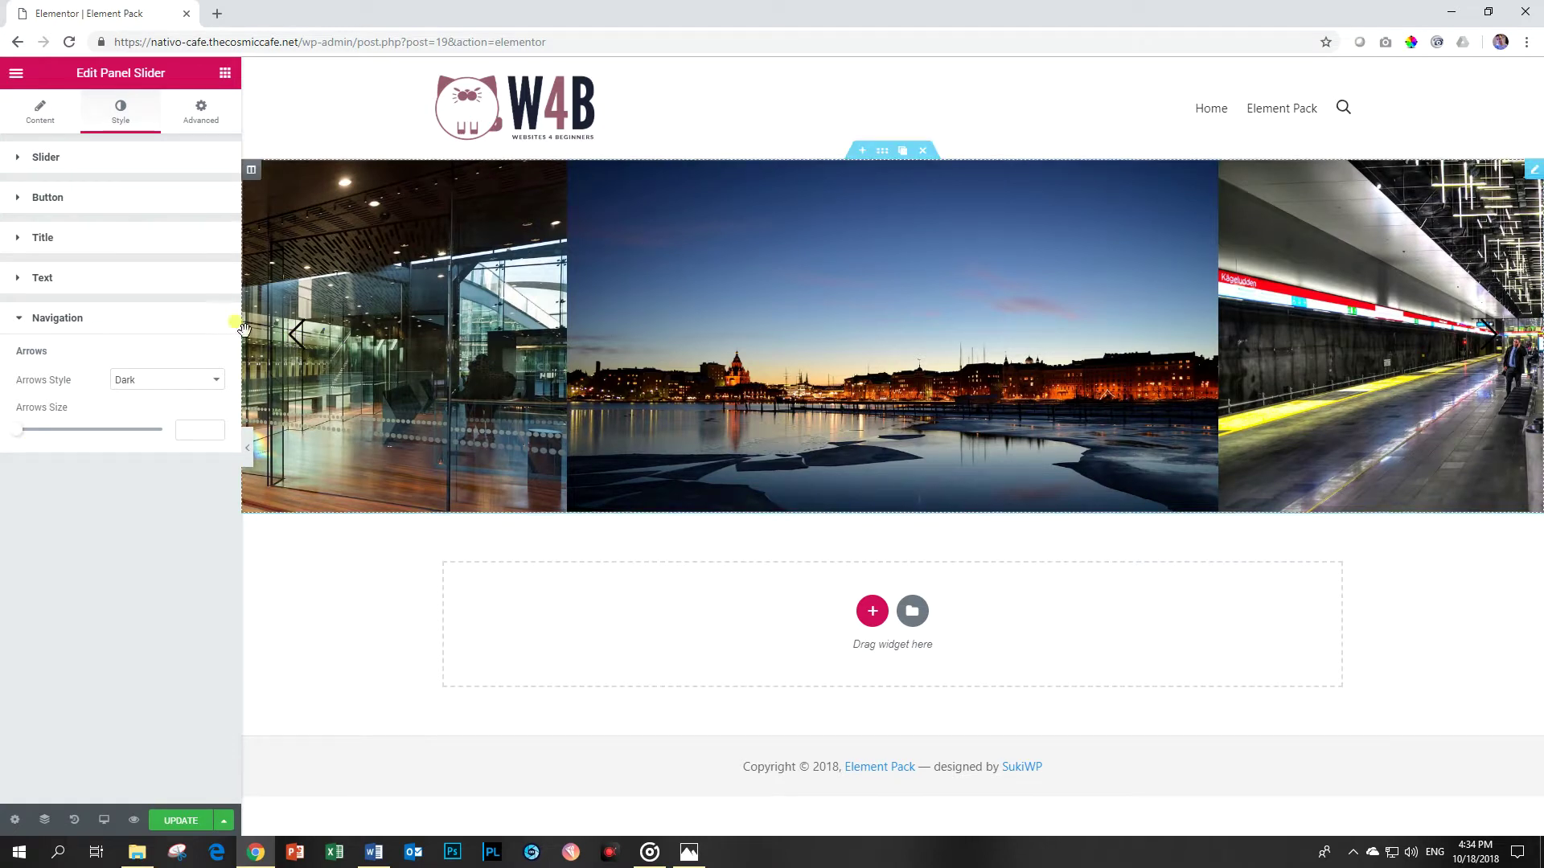
pyautogui.click(156, 385)
pyautogui.click(159, 386)
pyautogui.click(160, 386)
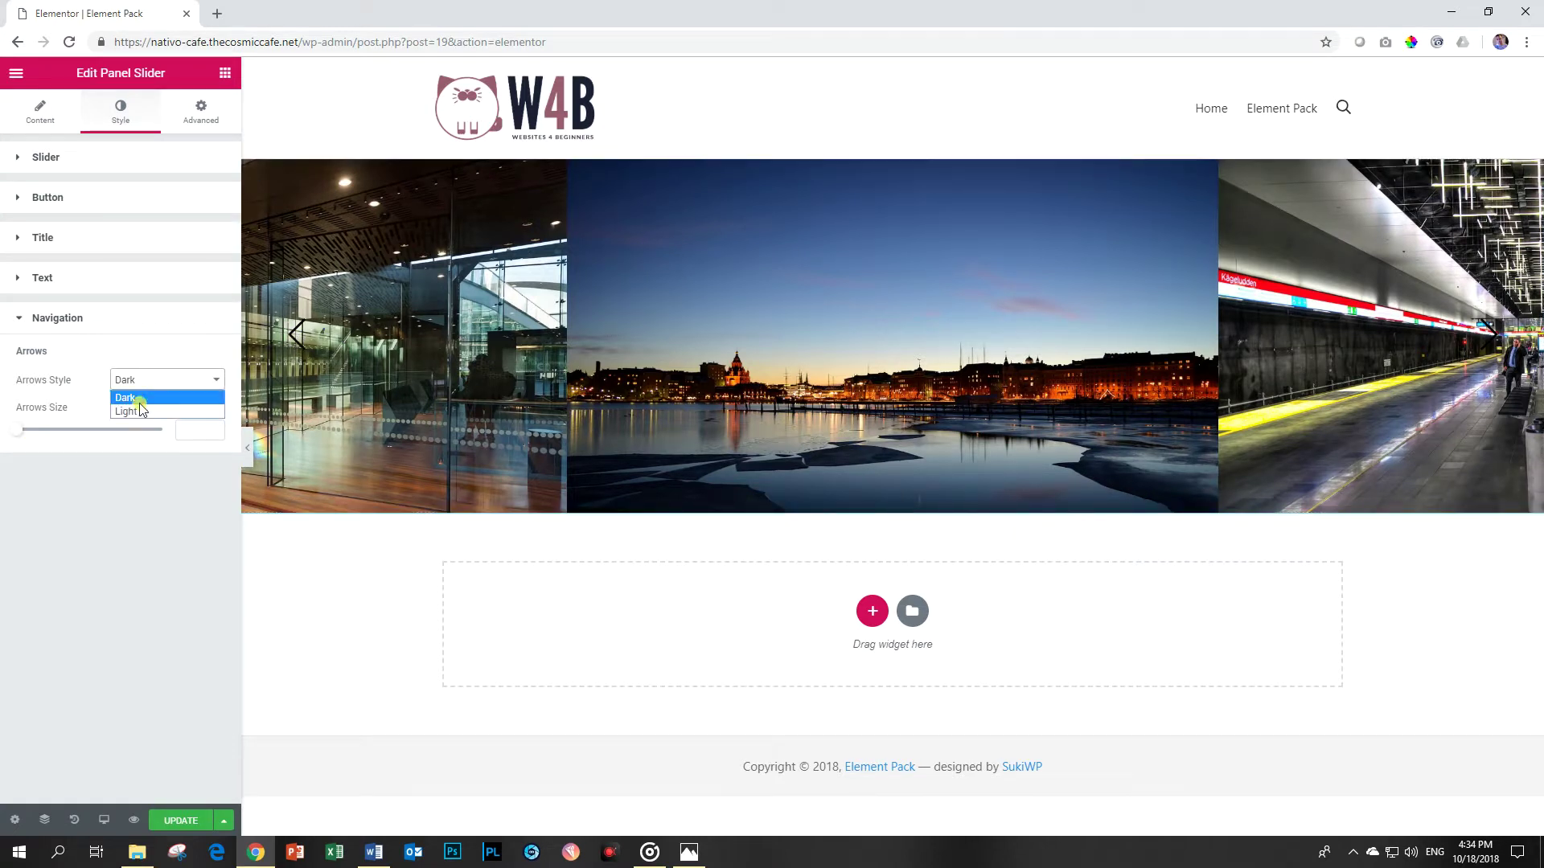
pyautogui.click(143, 408)
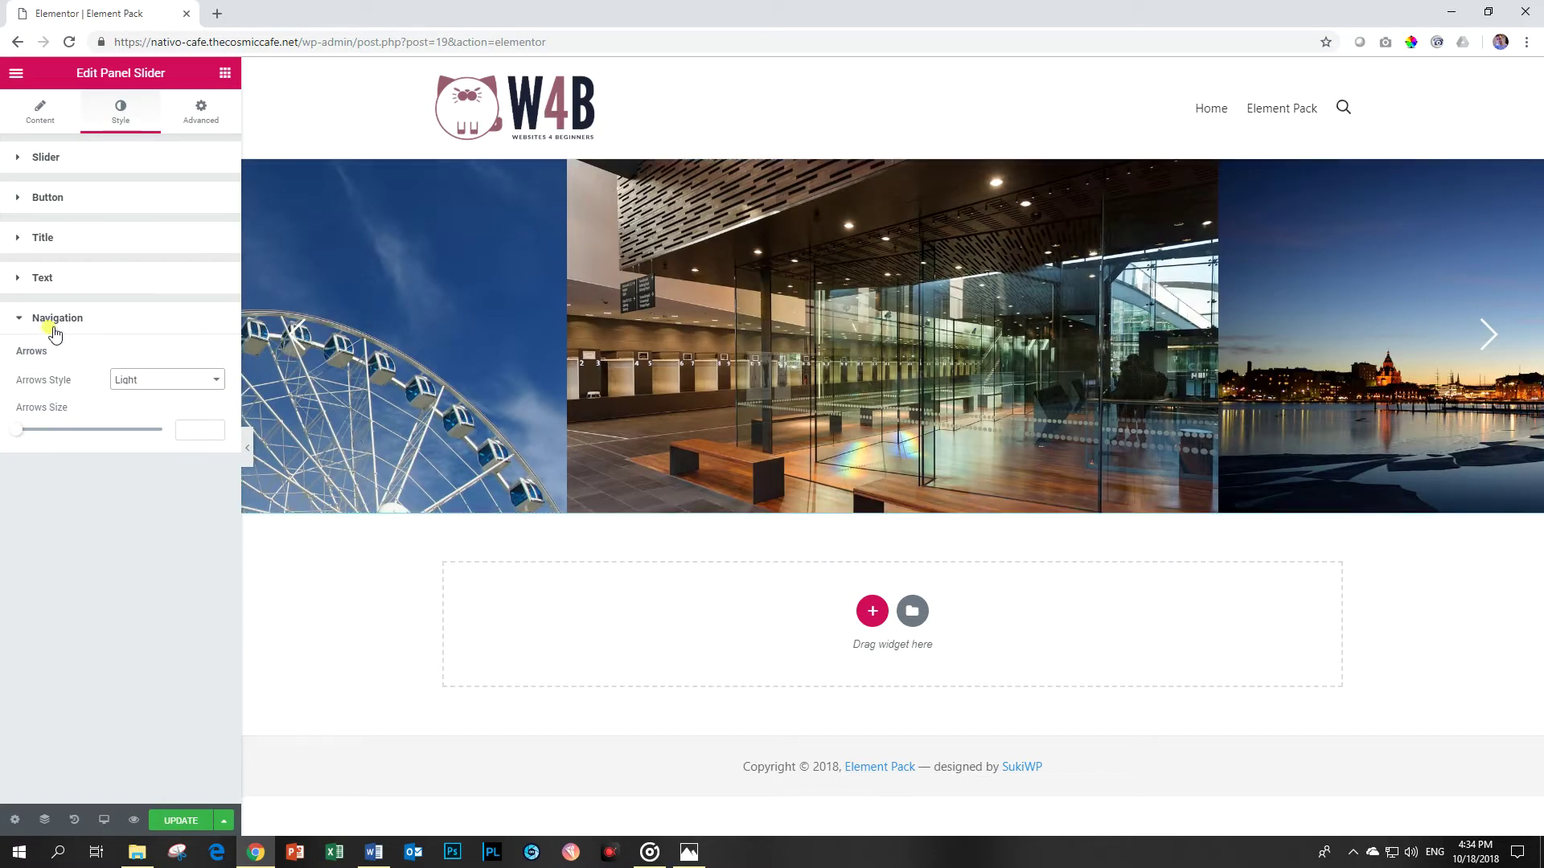
pyautogui.click(52, 322)
# Try slide skew values of 10 and 9 in the slider's layout and reset the skew to 0.
pyautogui.click(29, 123)
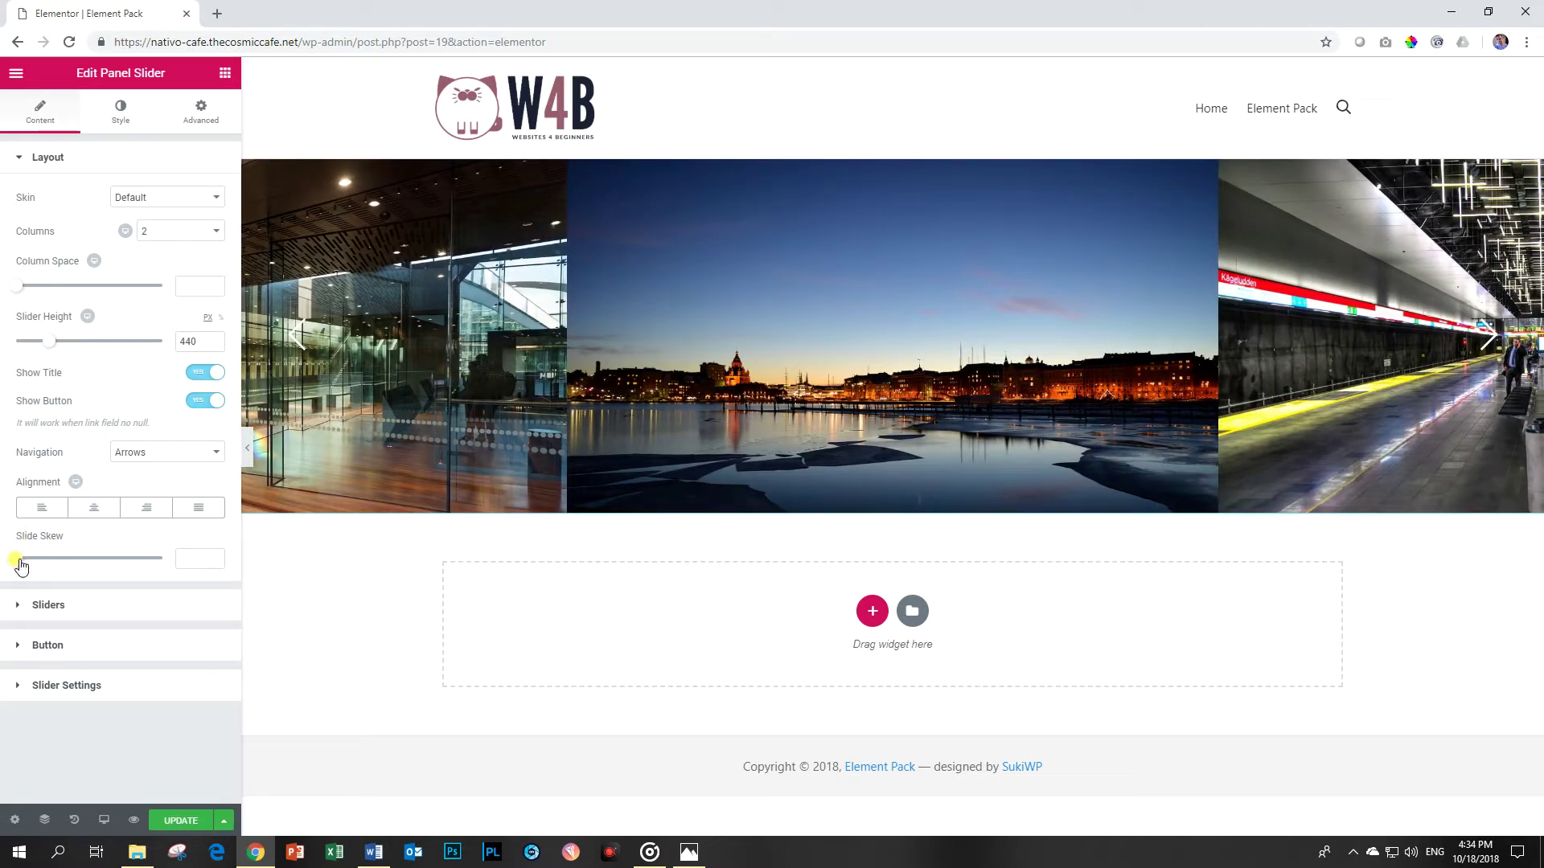
pyautogui.moveTo(20, 567); pyautogui.dragTo(63, 576)
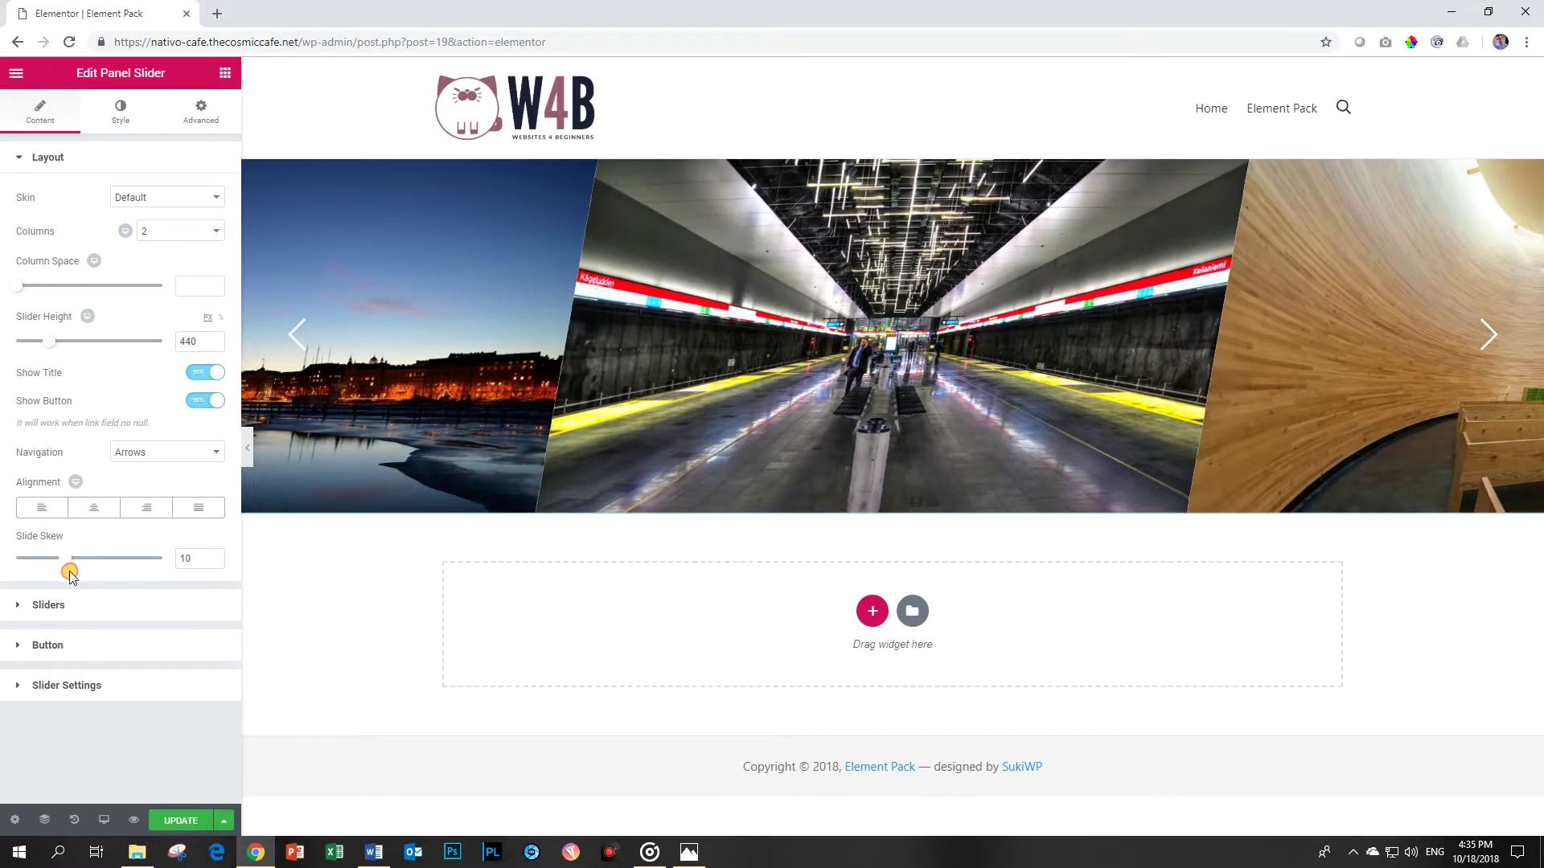
pyautogui.rightClick(64, 578)
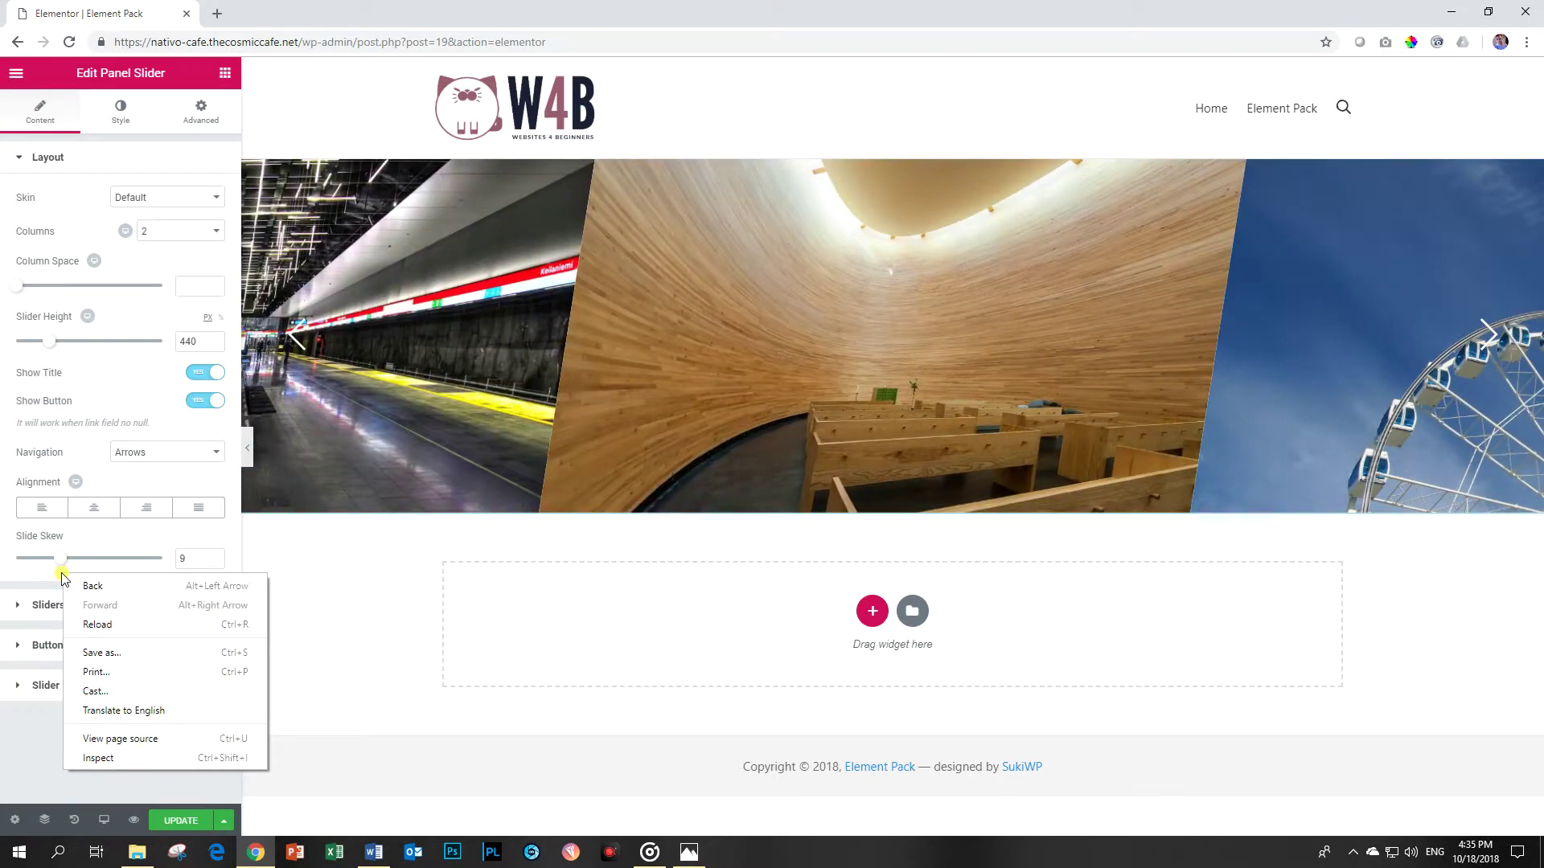
pyautogui.moveTo(57, 561); pyautogui.dragTo(2, 567)
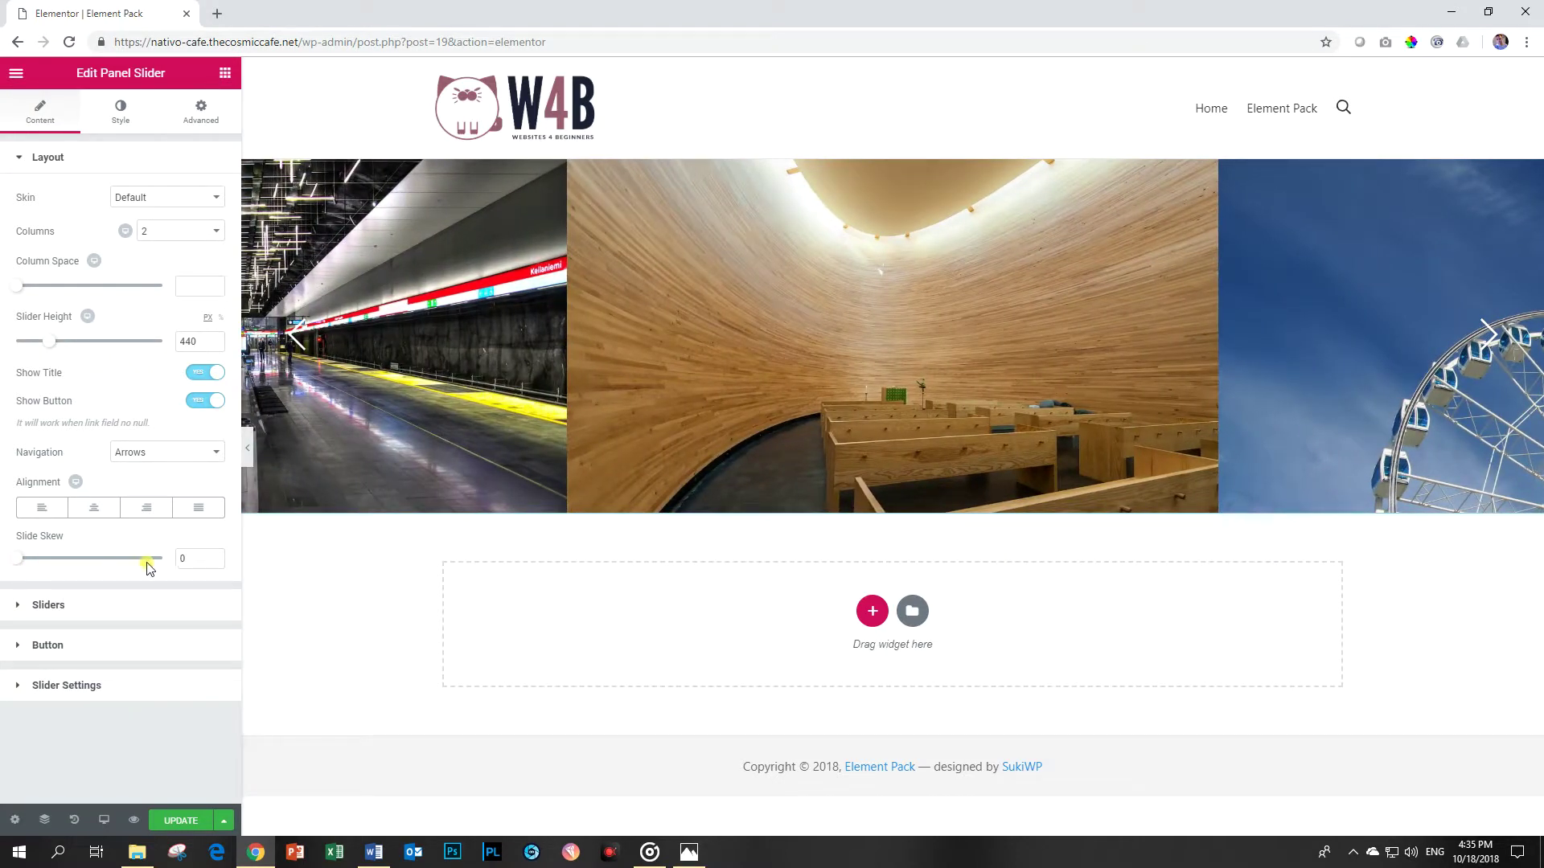
pyautogui.click(215, 563)
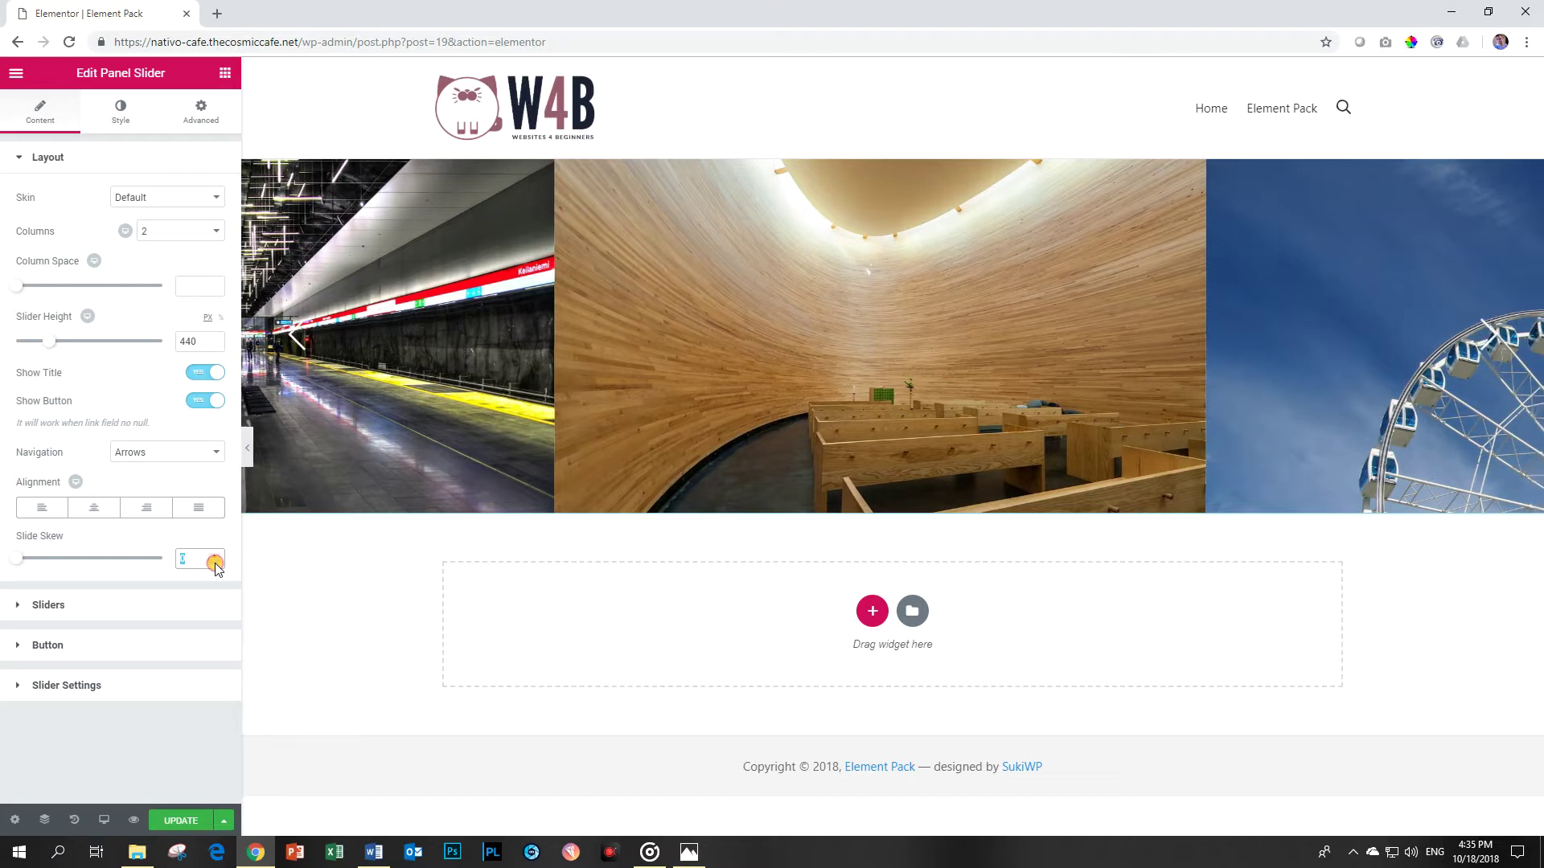
pyautogui.moveTo(18, 565)
pyautogui.mouseDown()
pyautogui.moveTo(115, 562)
pyautogui.moveTo(8, 563)
pyautogui.mouseUp()
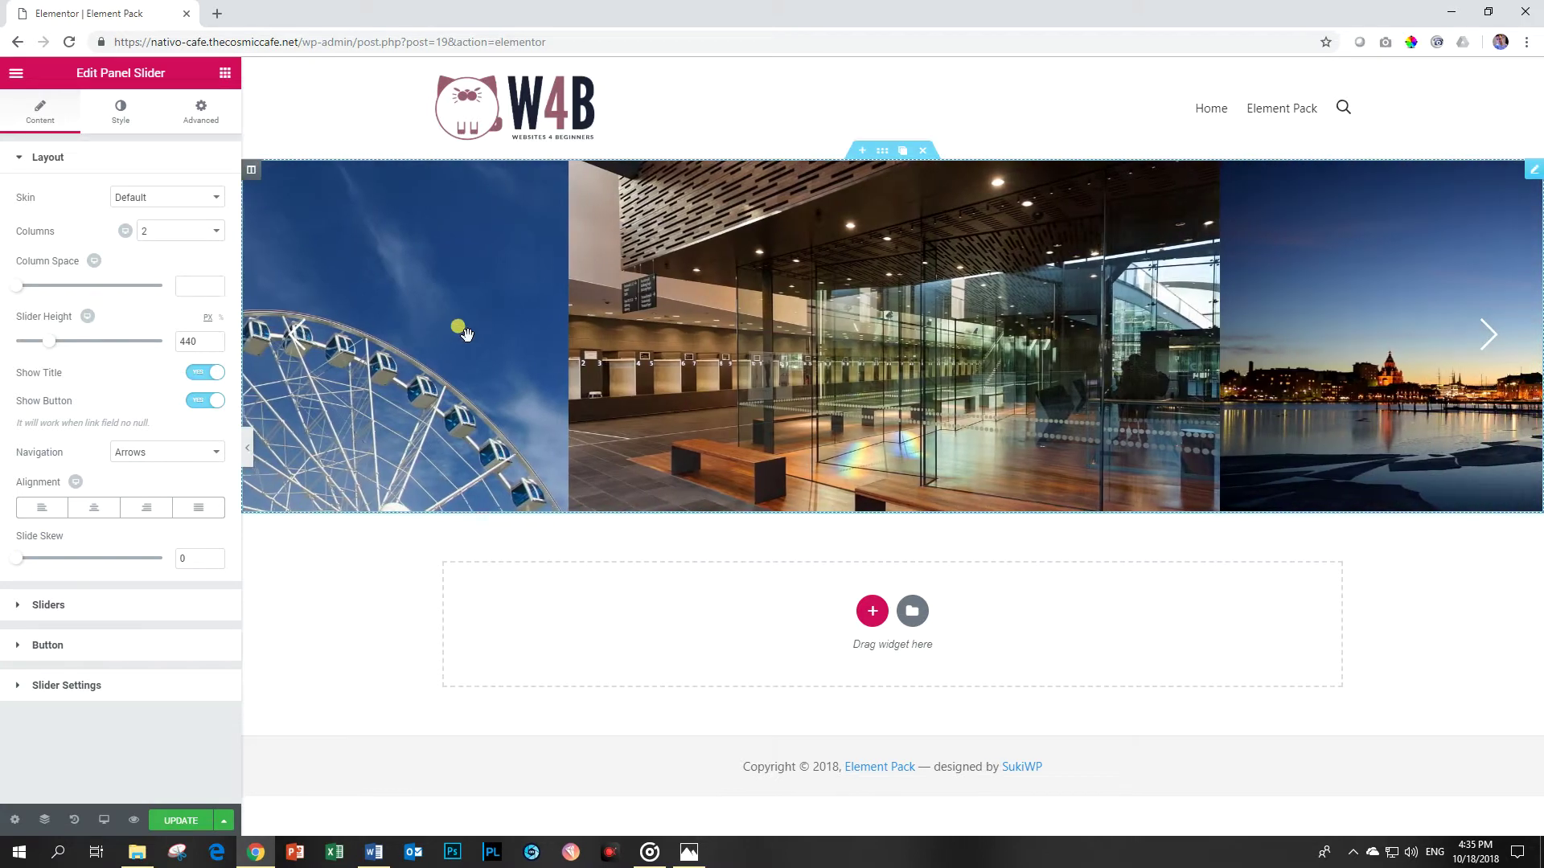
# Try center, right and justified alignment for the slide content and set the alignment to left.
pyautogui.click(93, 508)
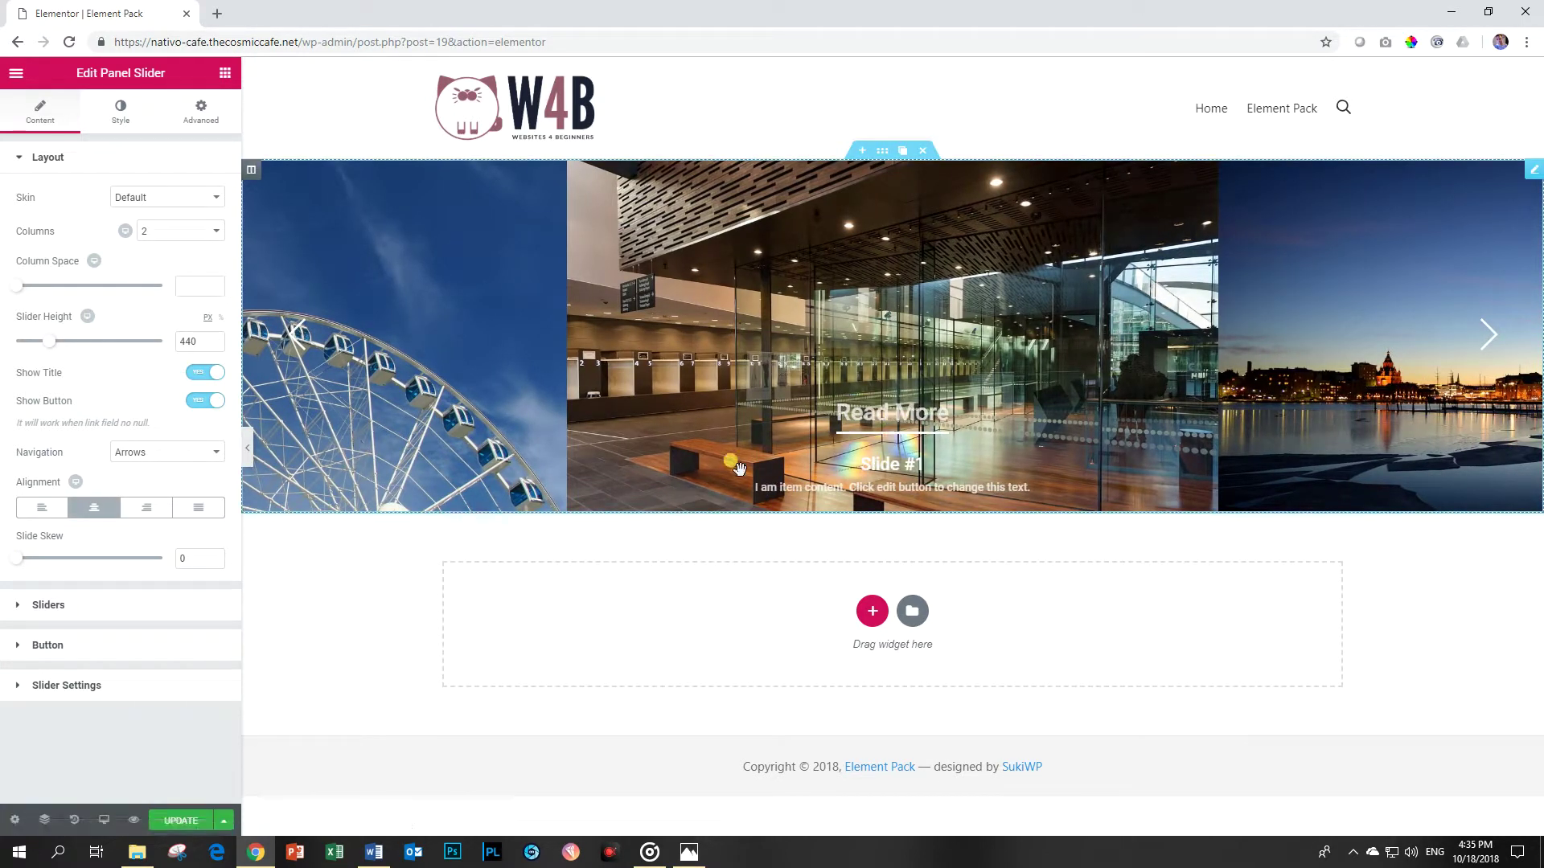
pyautogui.click(147, 508)
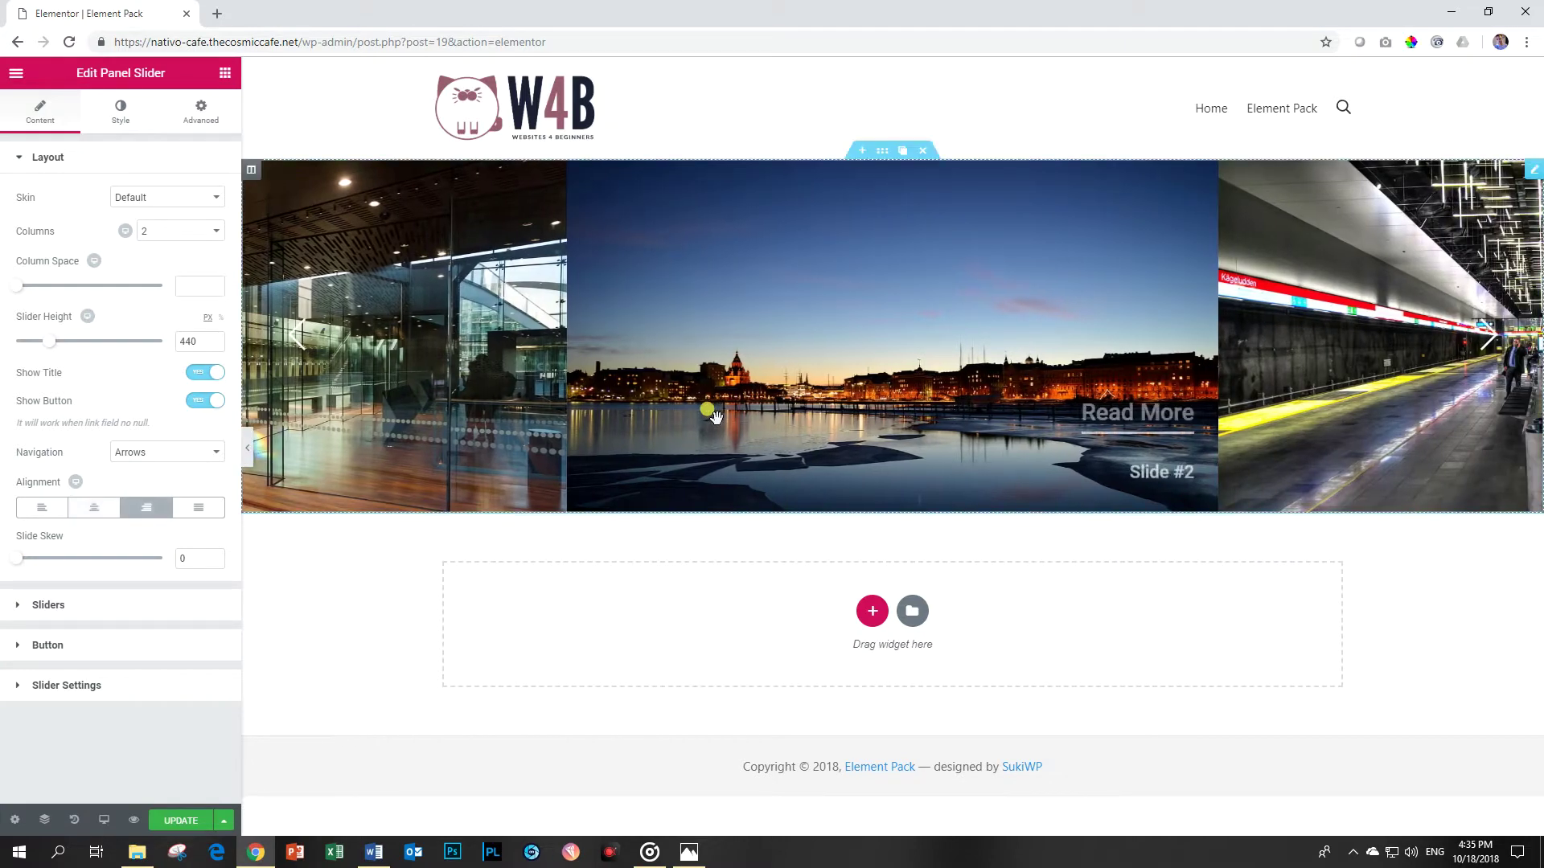
pyautogui.click(199, 507)
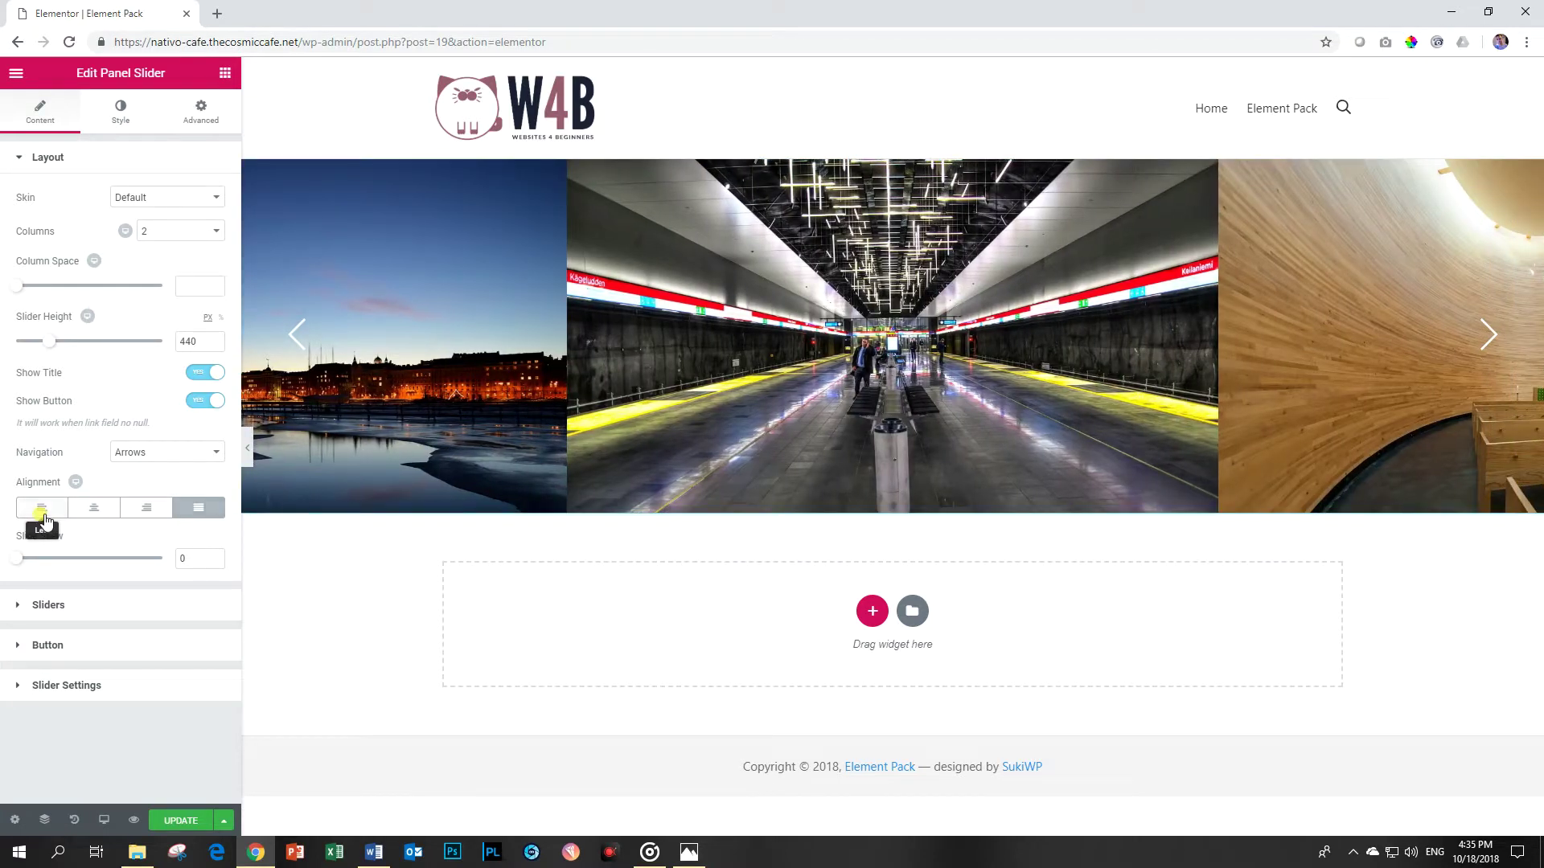
pyautogui.click(42, 510)
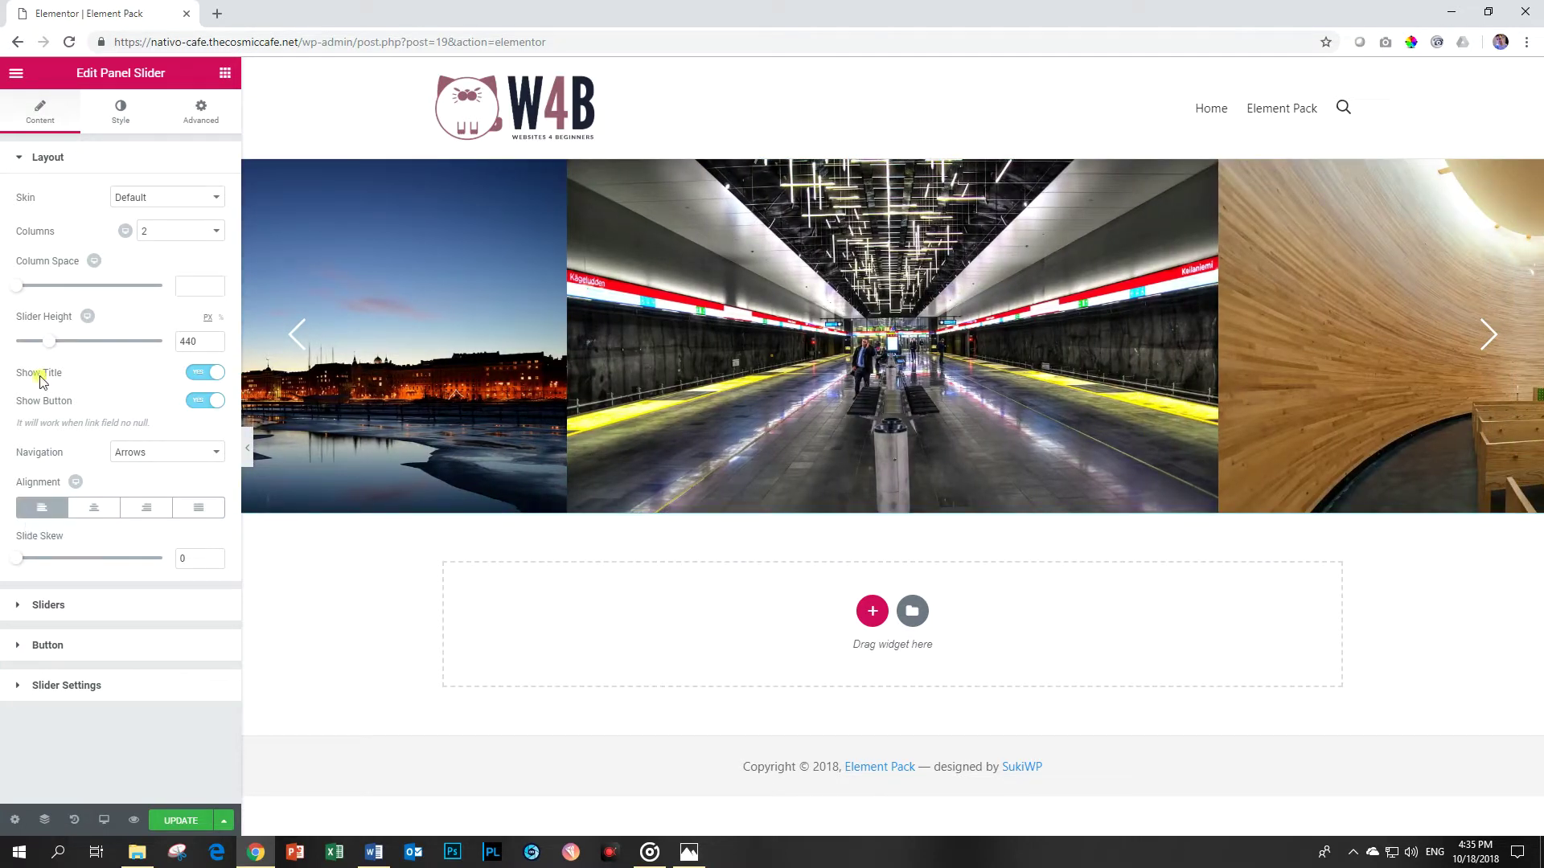
# Try a column space of 6 between the slides and set it back to 0.
pyautogui.click(25, 286)
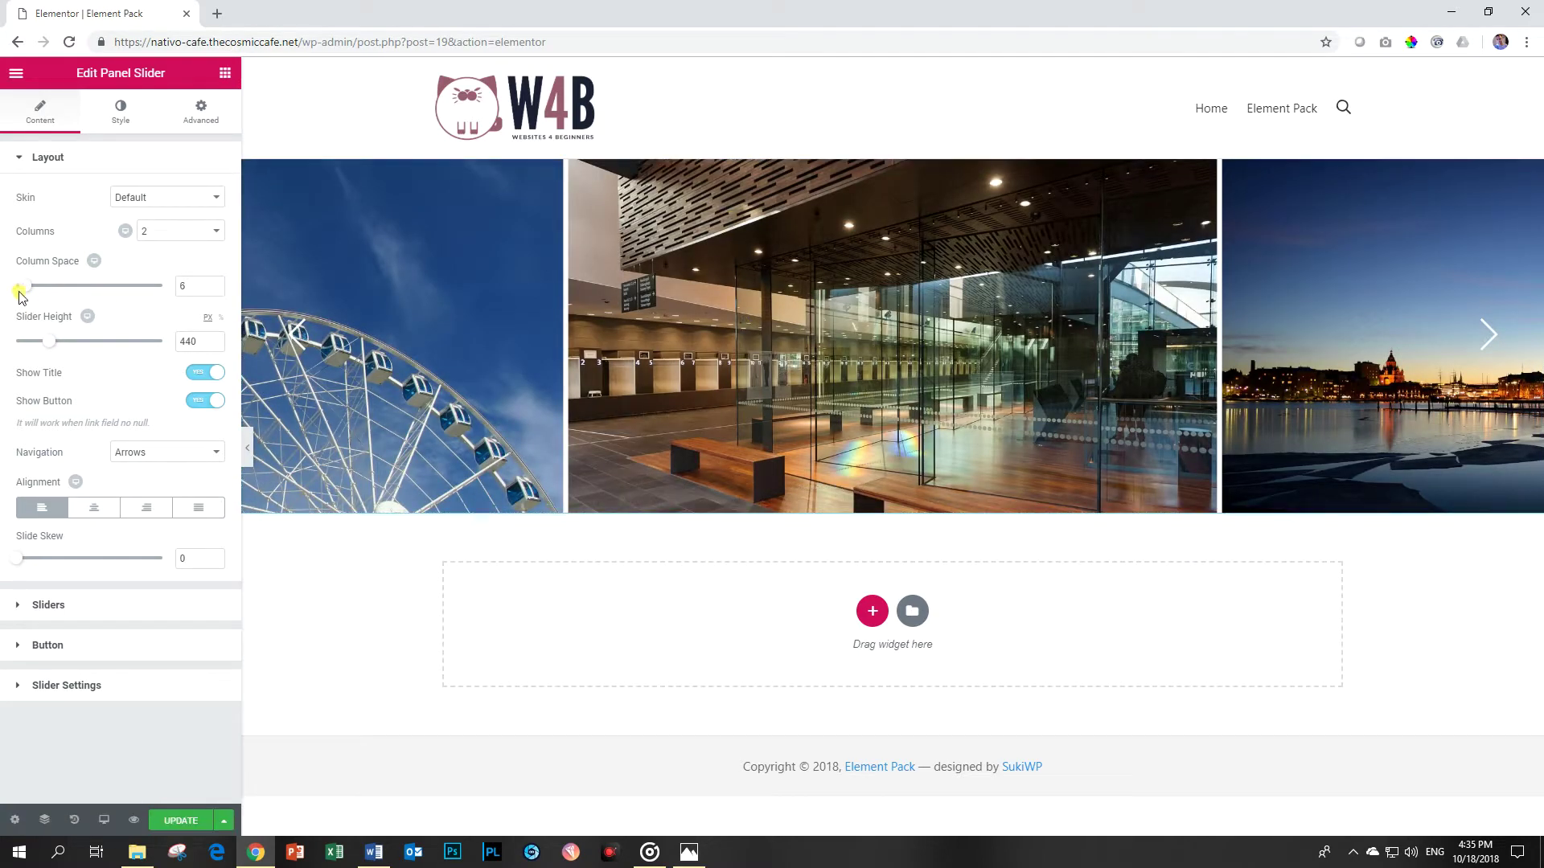
pyautogui.moveTo(25, 288); pyautogui.dragTo(8, 289)
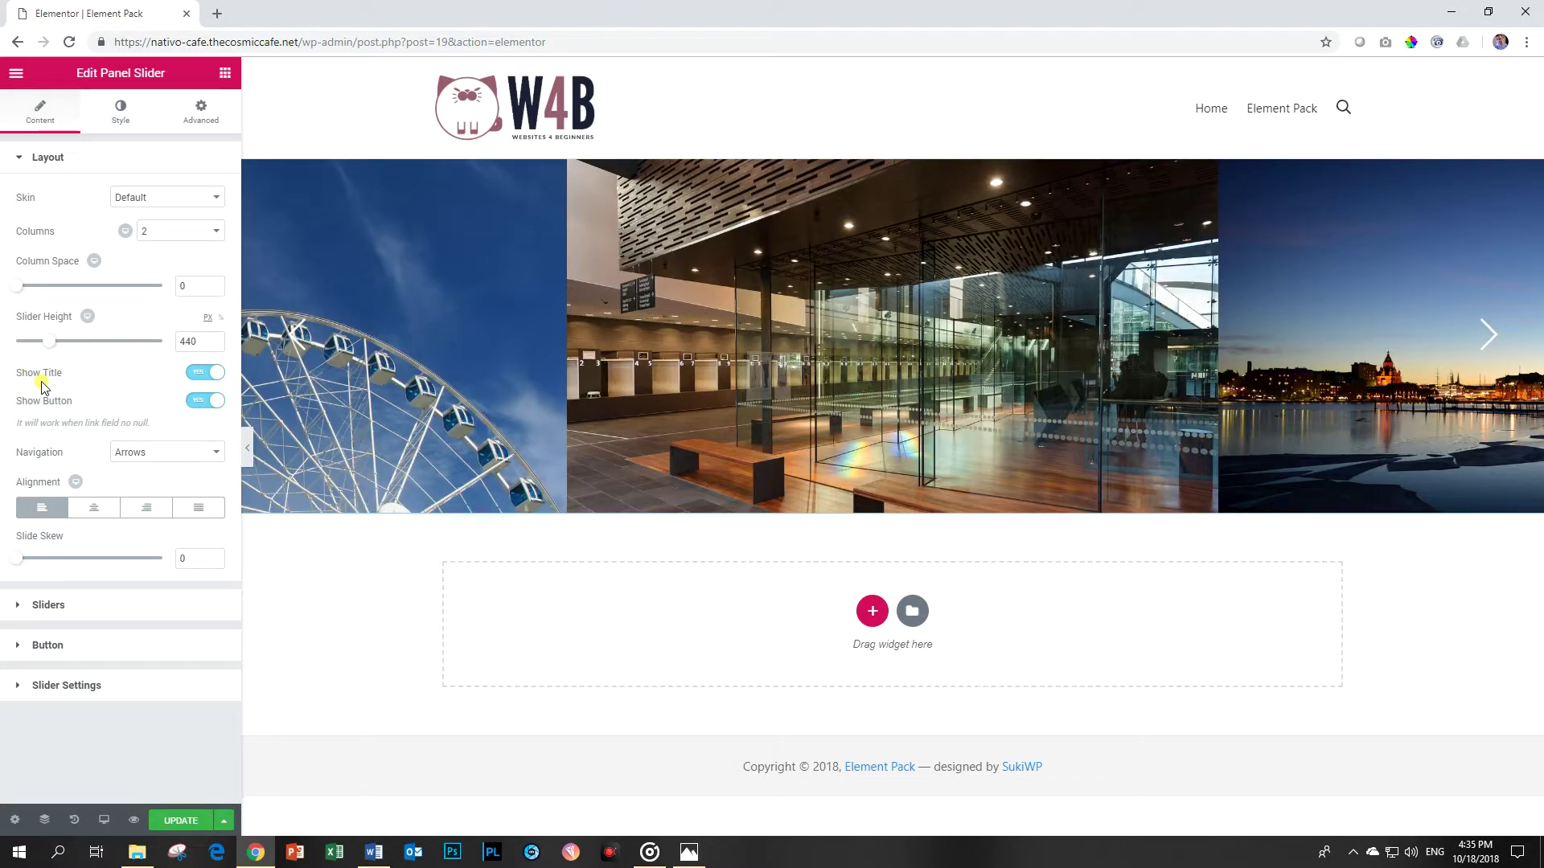
pyautogui.click(47, 159)
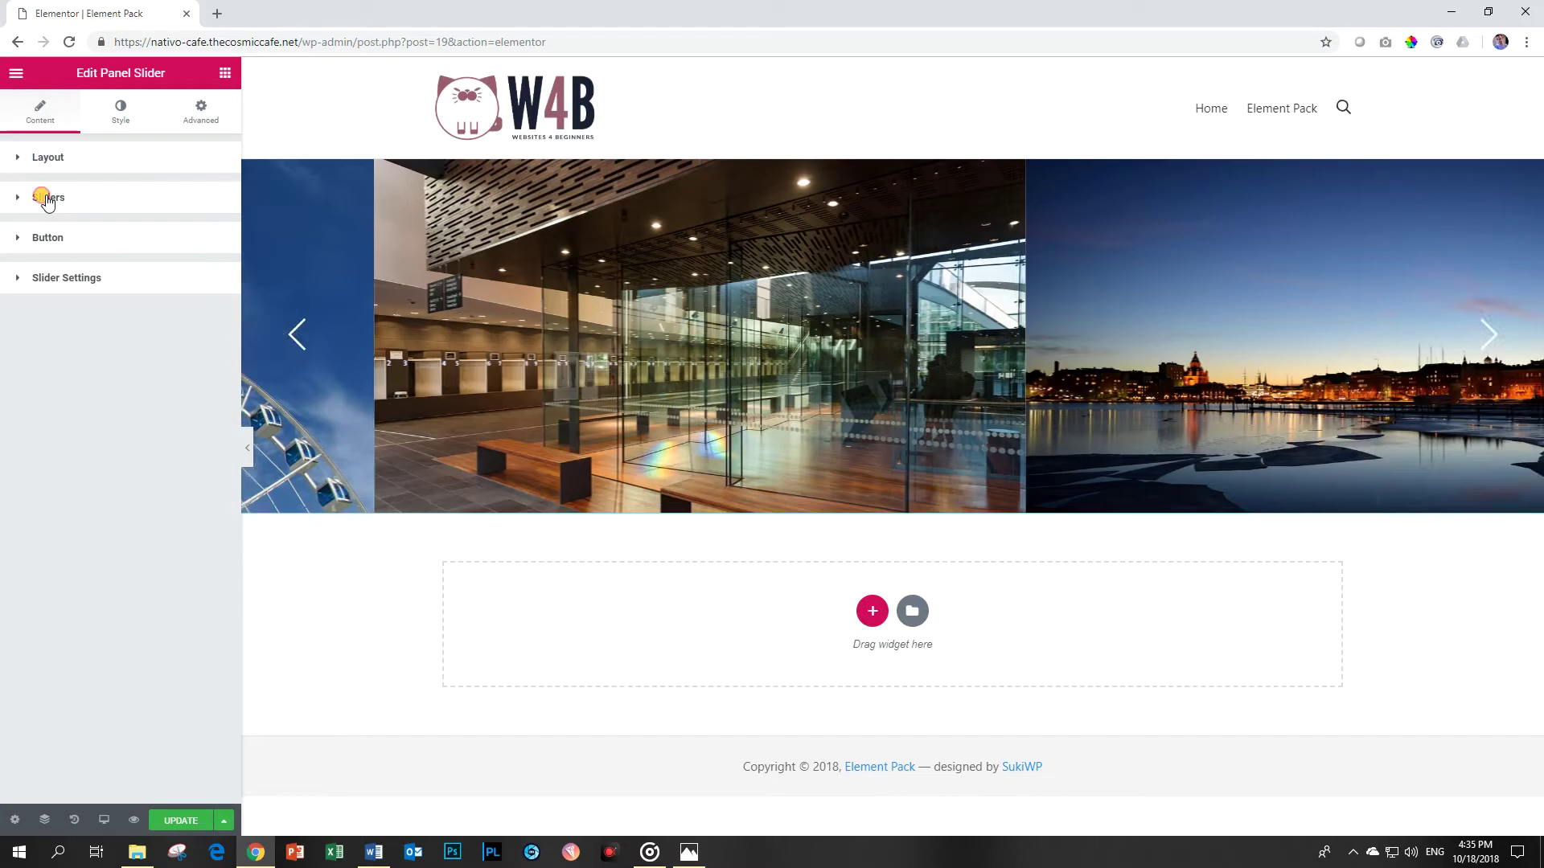
# Add the adjust icon to the slides' Read More button and open the slider's autoplay and animation settings.
pyautogui.click(48, 199)
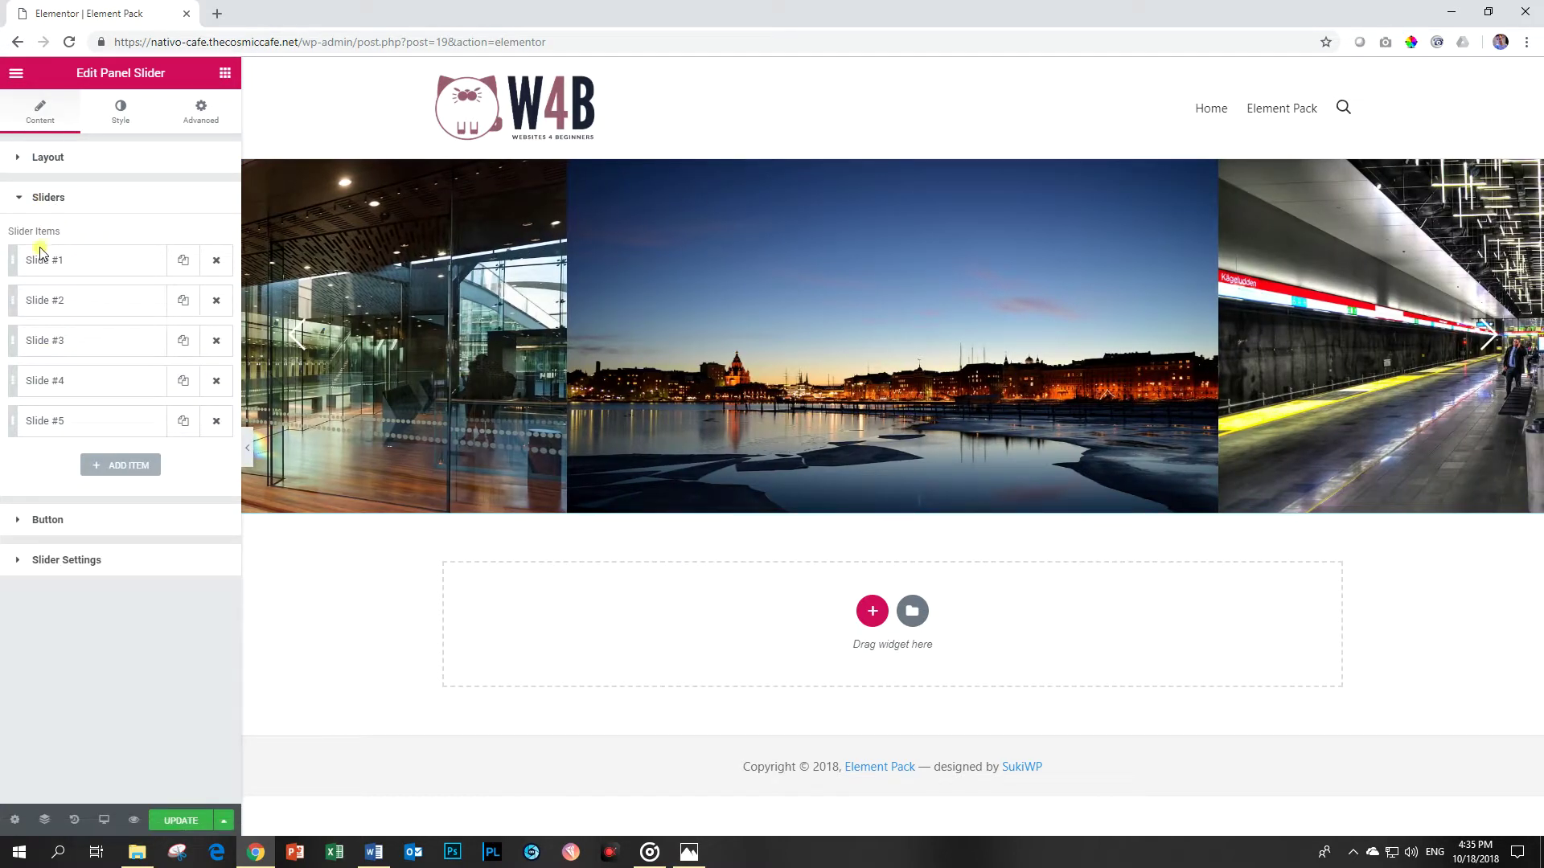
pyautogui.click(62, 202)
pyautogui.click(58, 240)
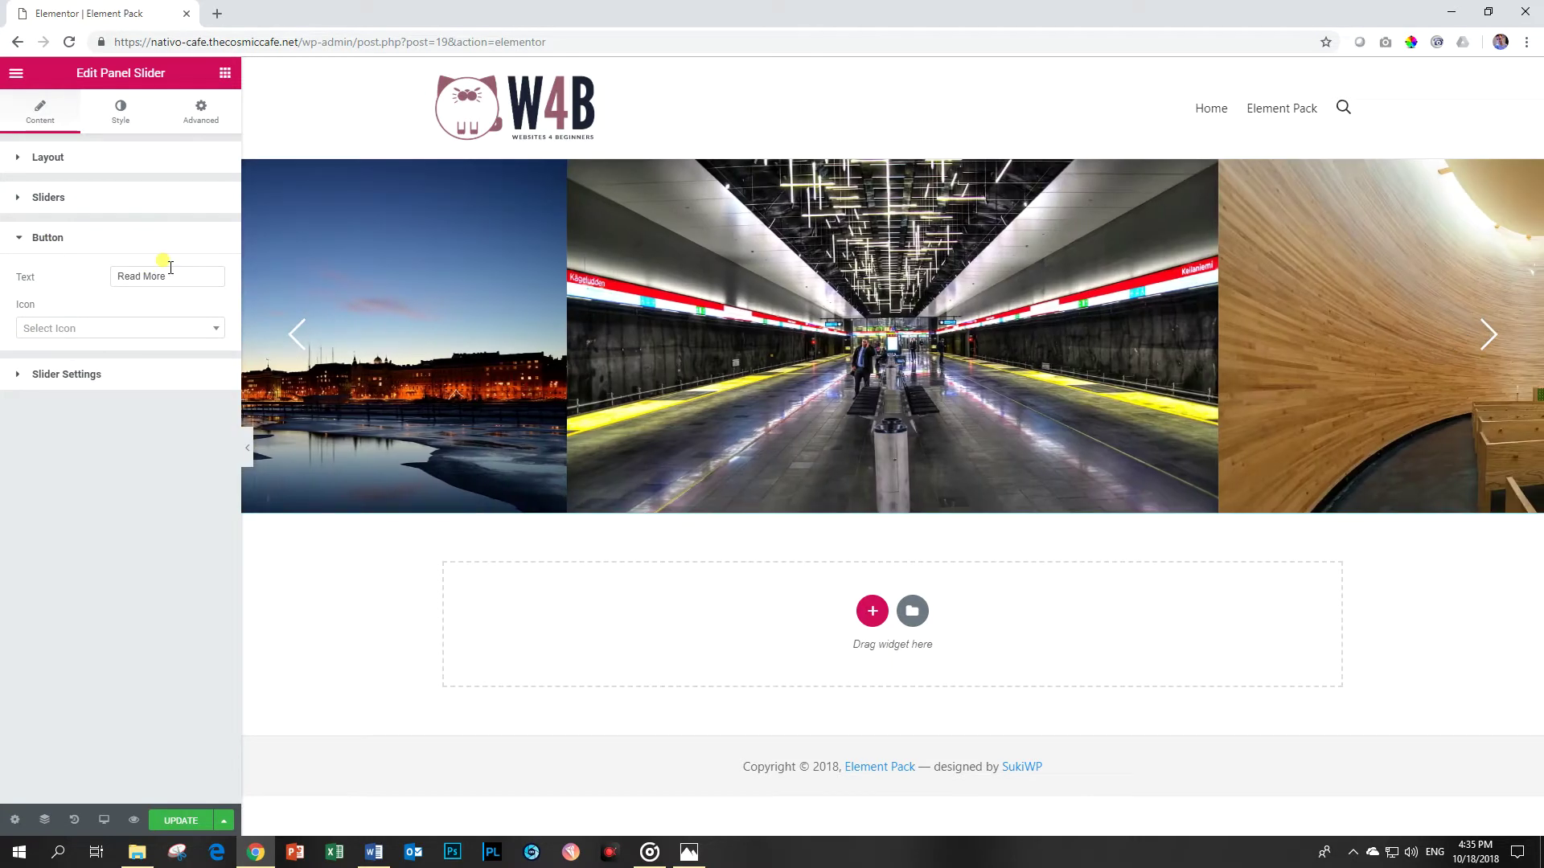
pyautogui.click(63, 329)
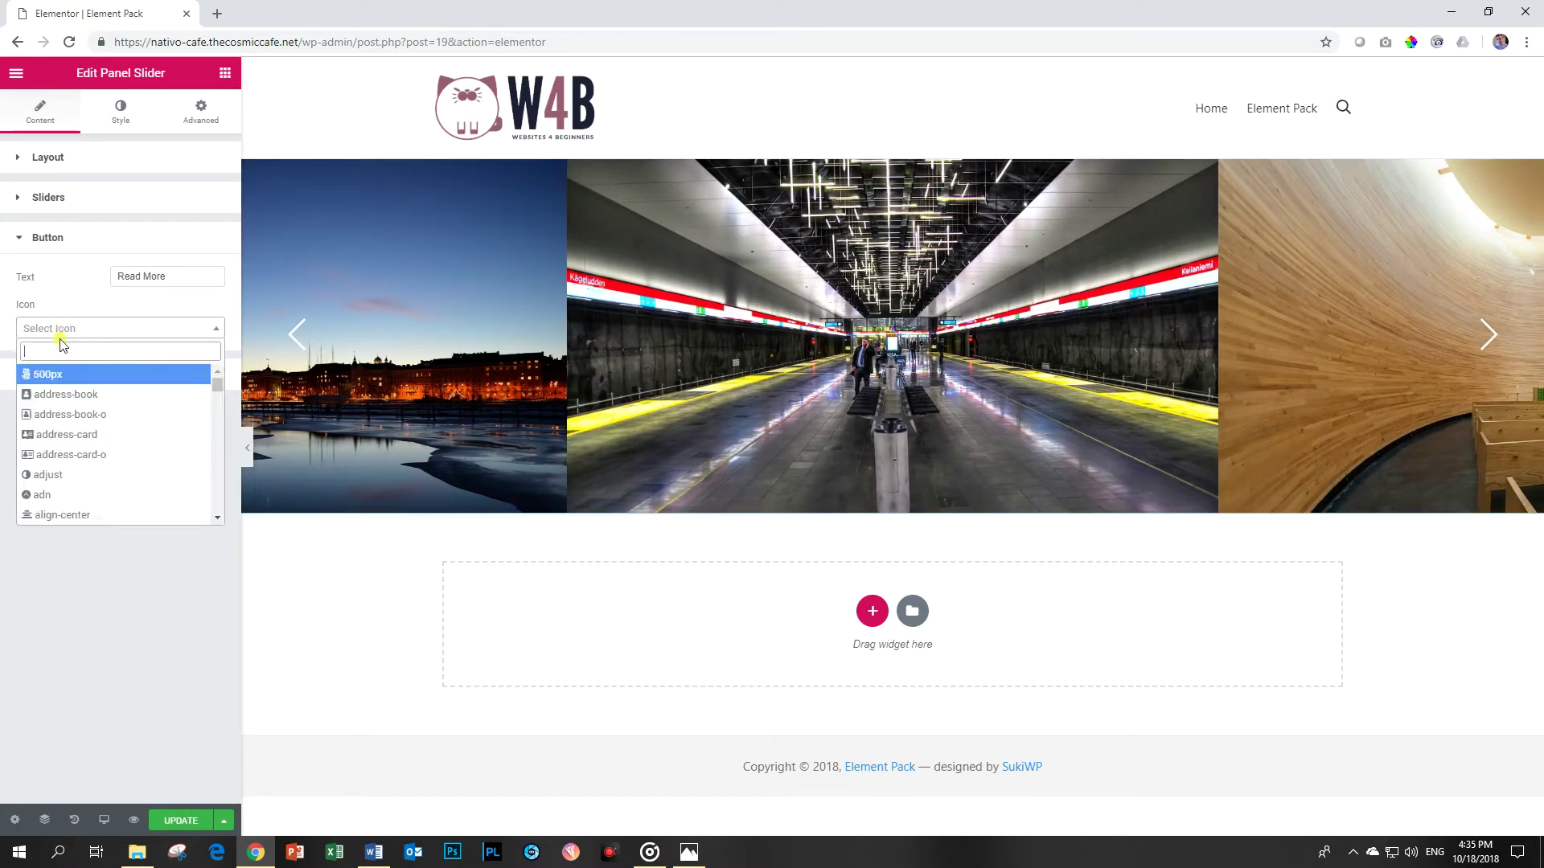
pyautogui.click(64, 476)
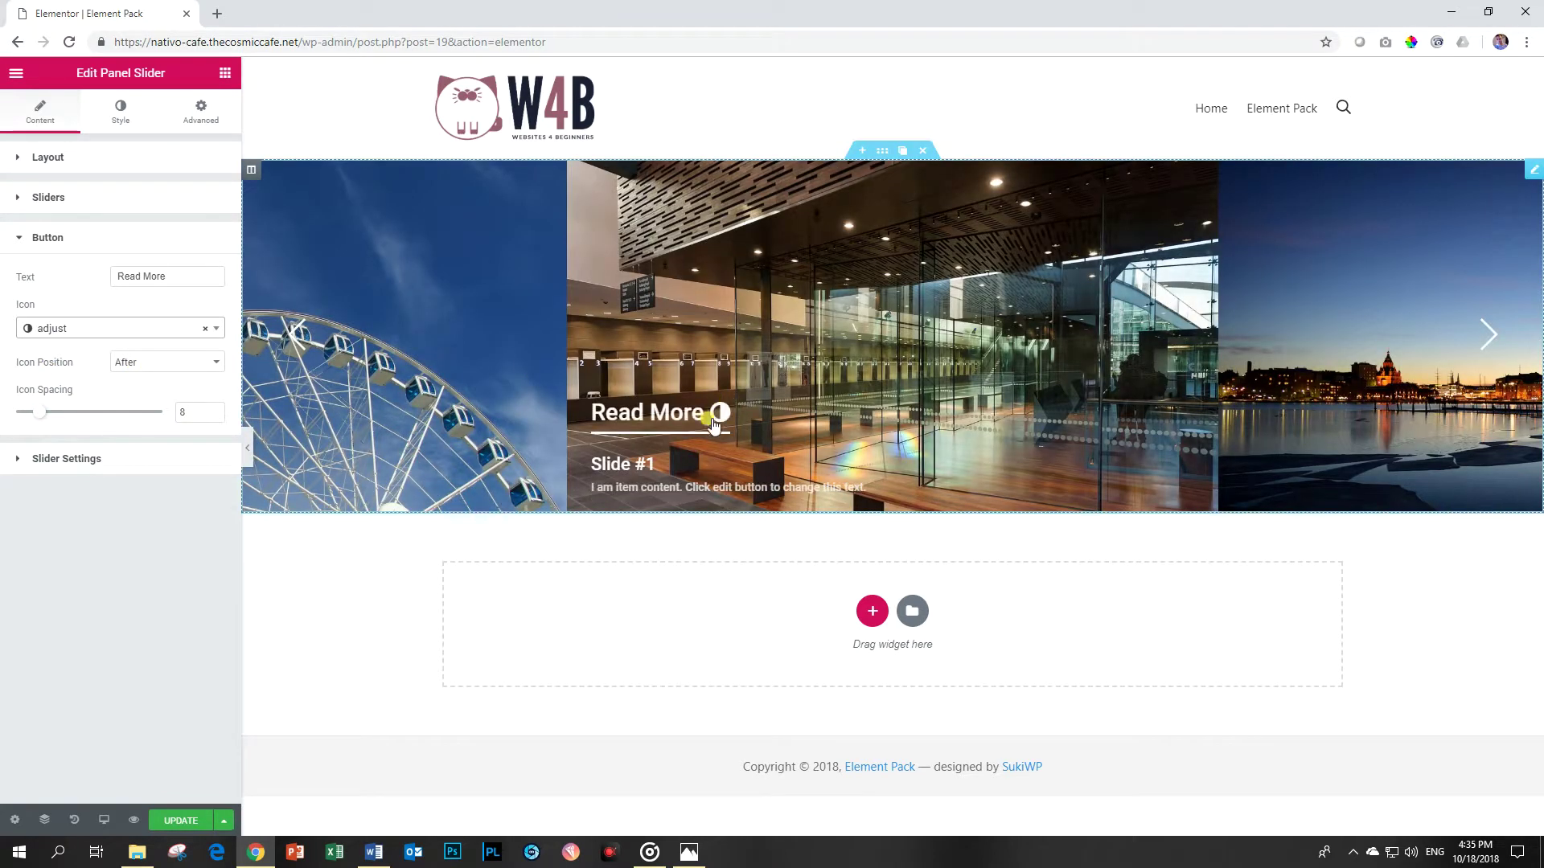
pyautogui.click(73, 243)
pyautogui.click(73, 283)
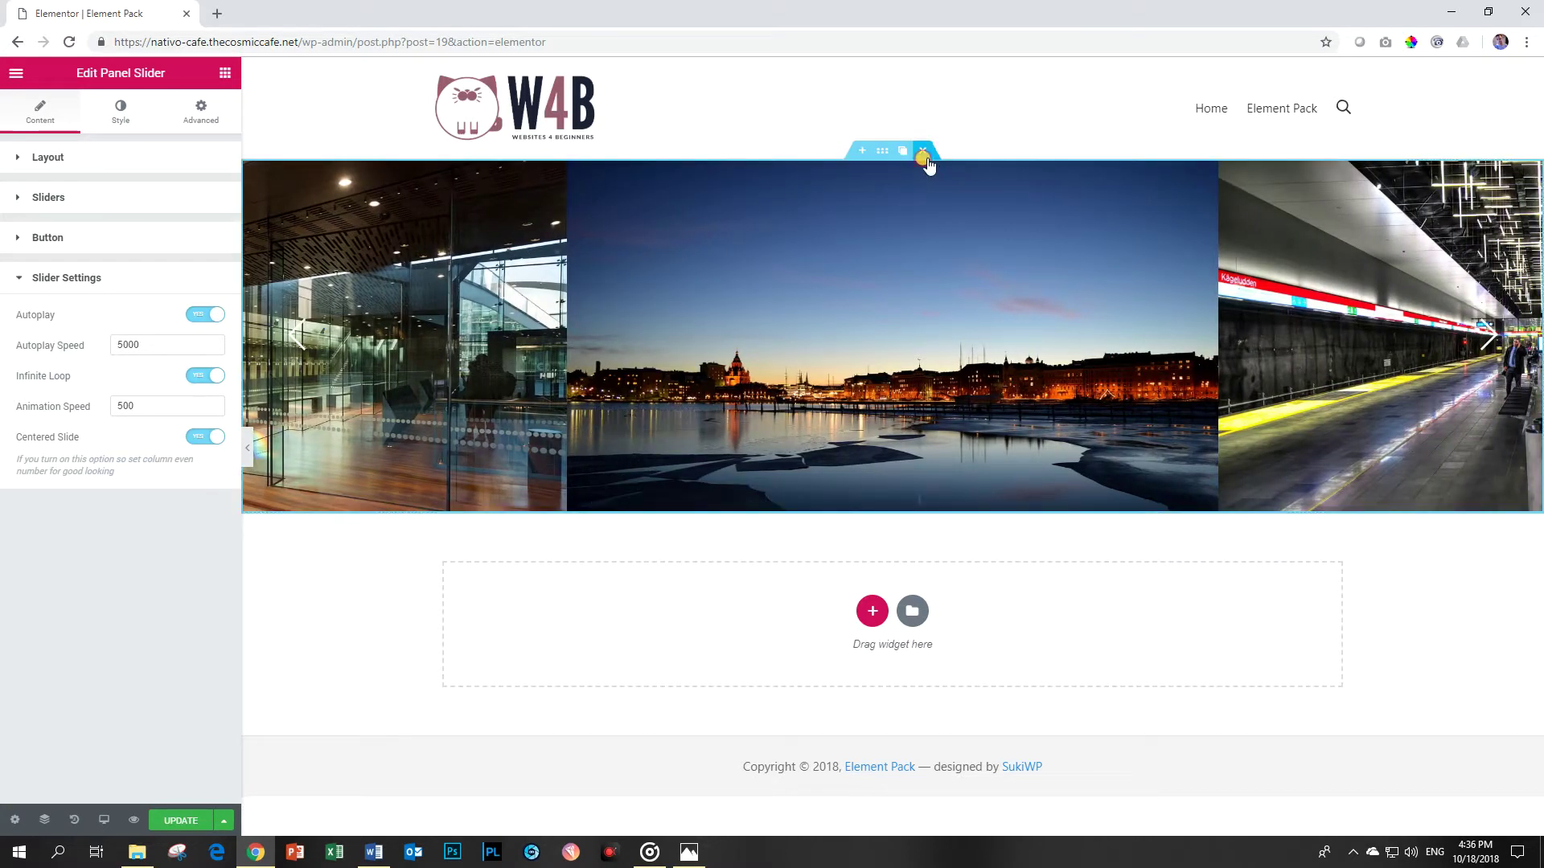
# Delete the section holding the slider and add a new Panel Slider widget to the empty page area.
pyautogui.click(923, 151)
pyautogui.click(184, 138)
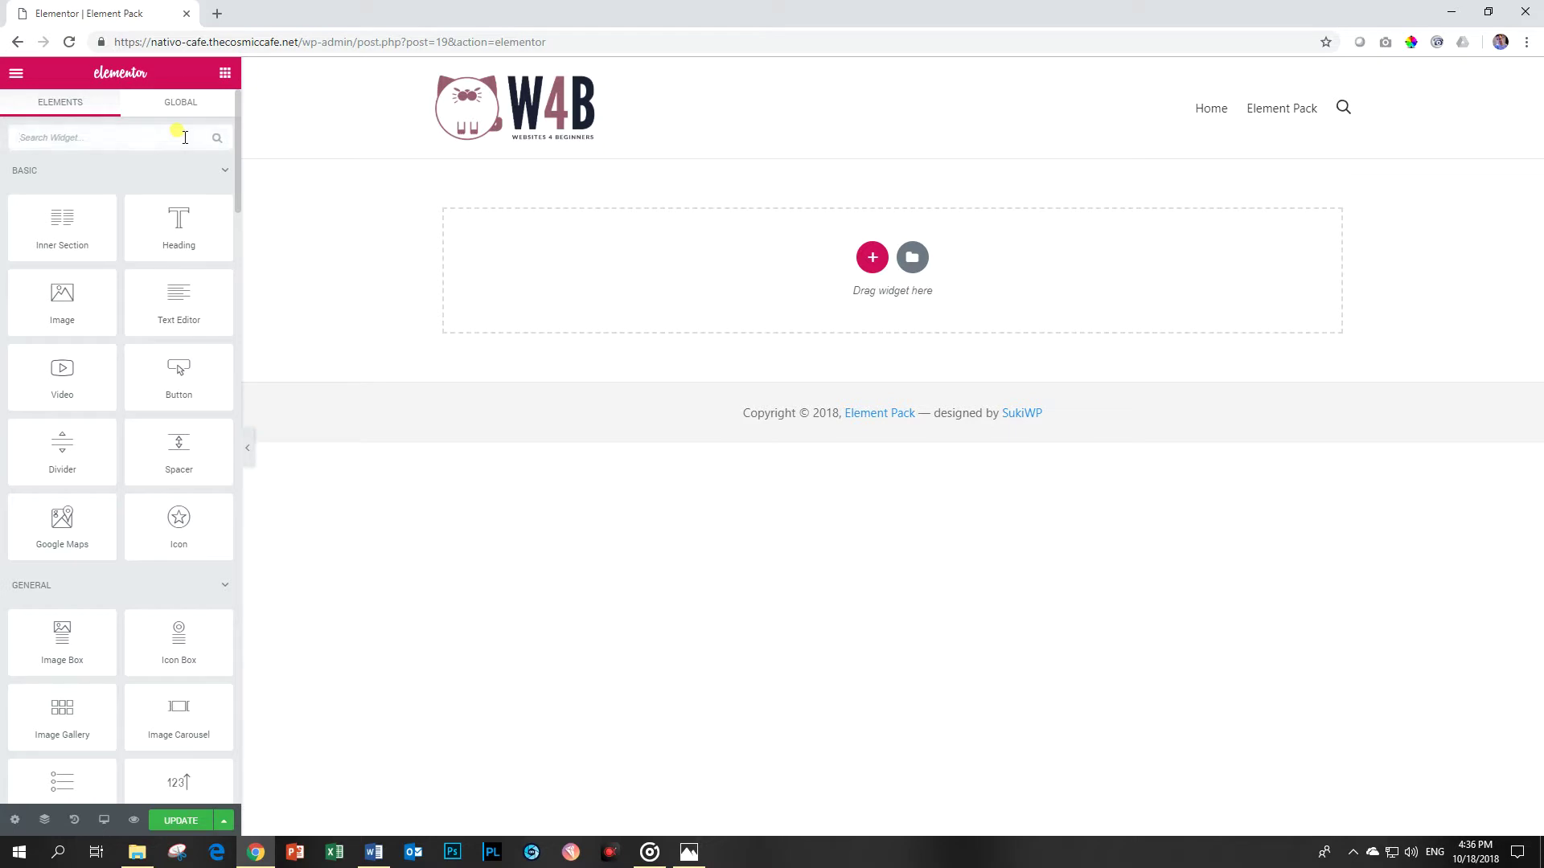
pyautogui.write('panel')
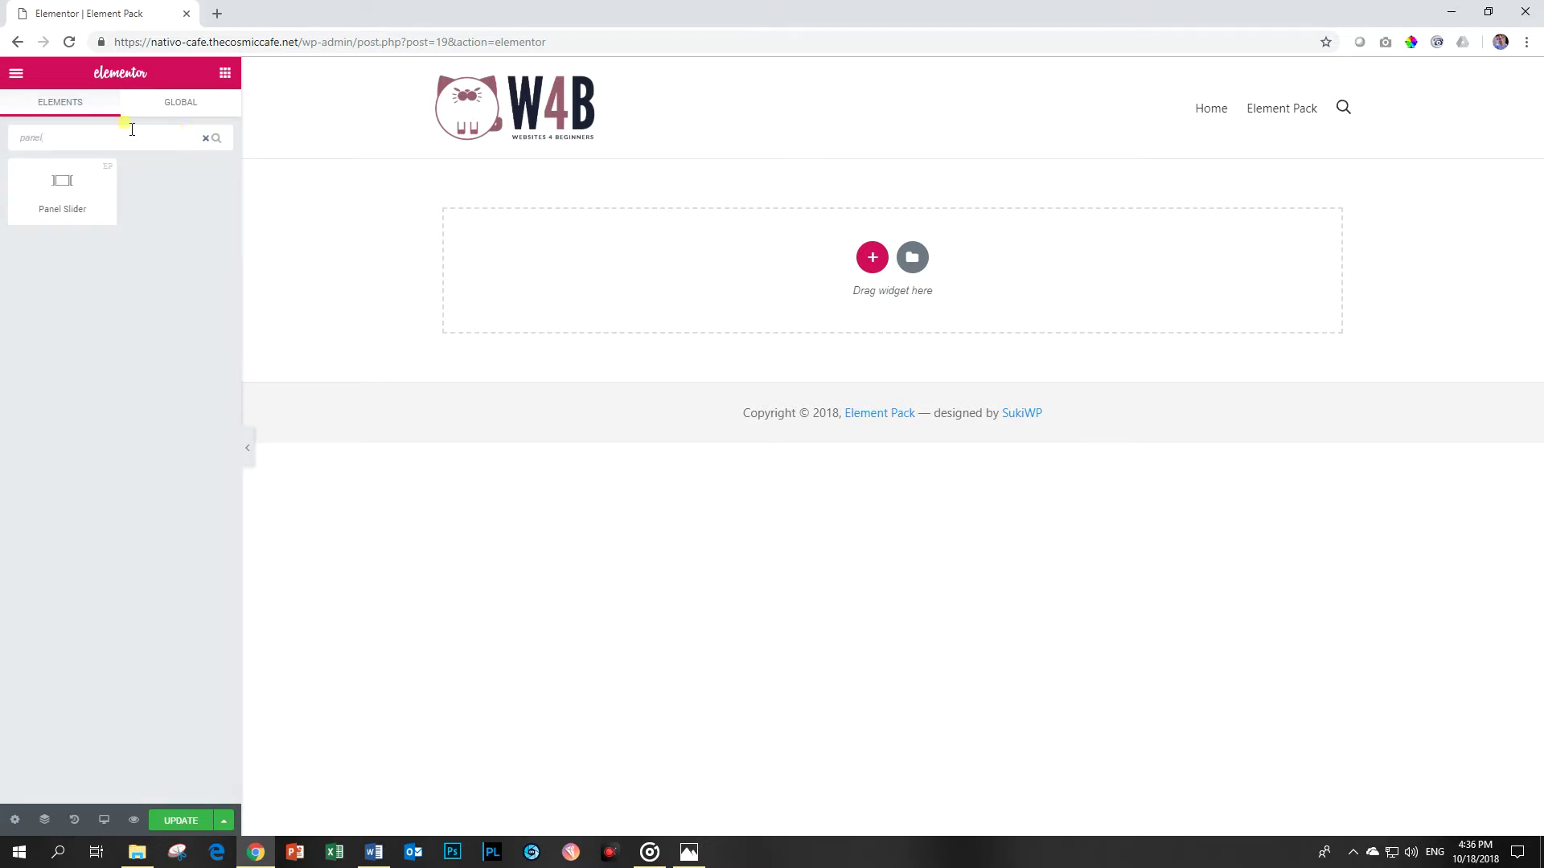
pyautogui.moveTo(57, 195); pyautogui.dragTo(757, 262)
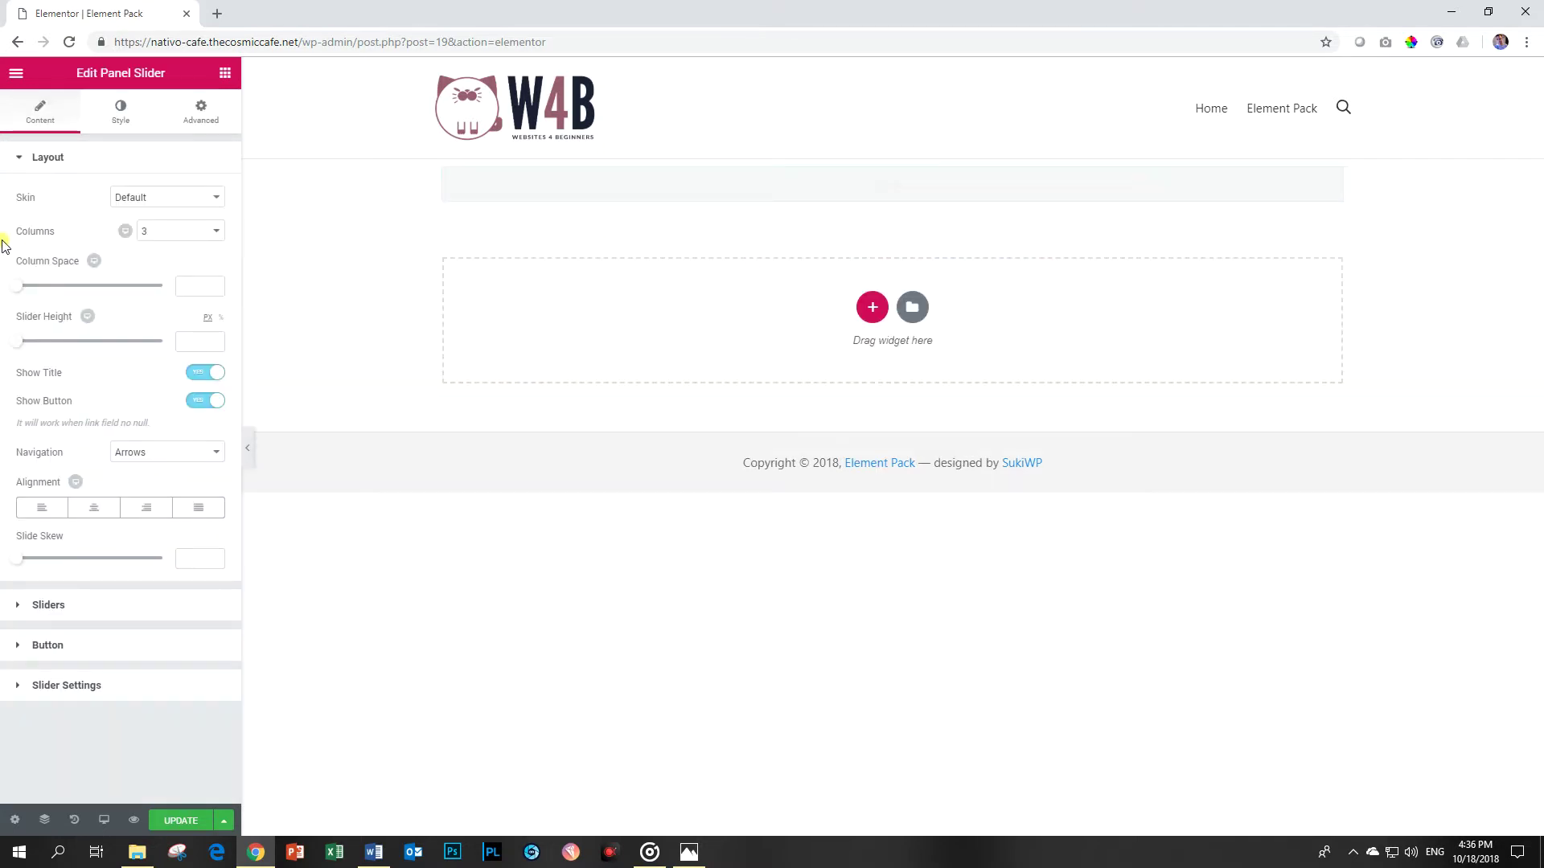
# Open the media library to choose an image for Slide #1 of the new slider.
pyautogui.click(47, 153)
pyautogui.click(61, 207)
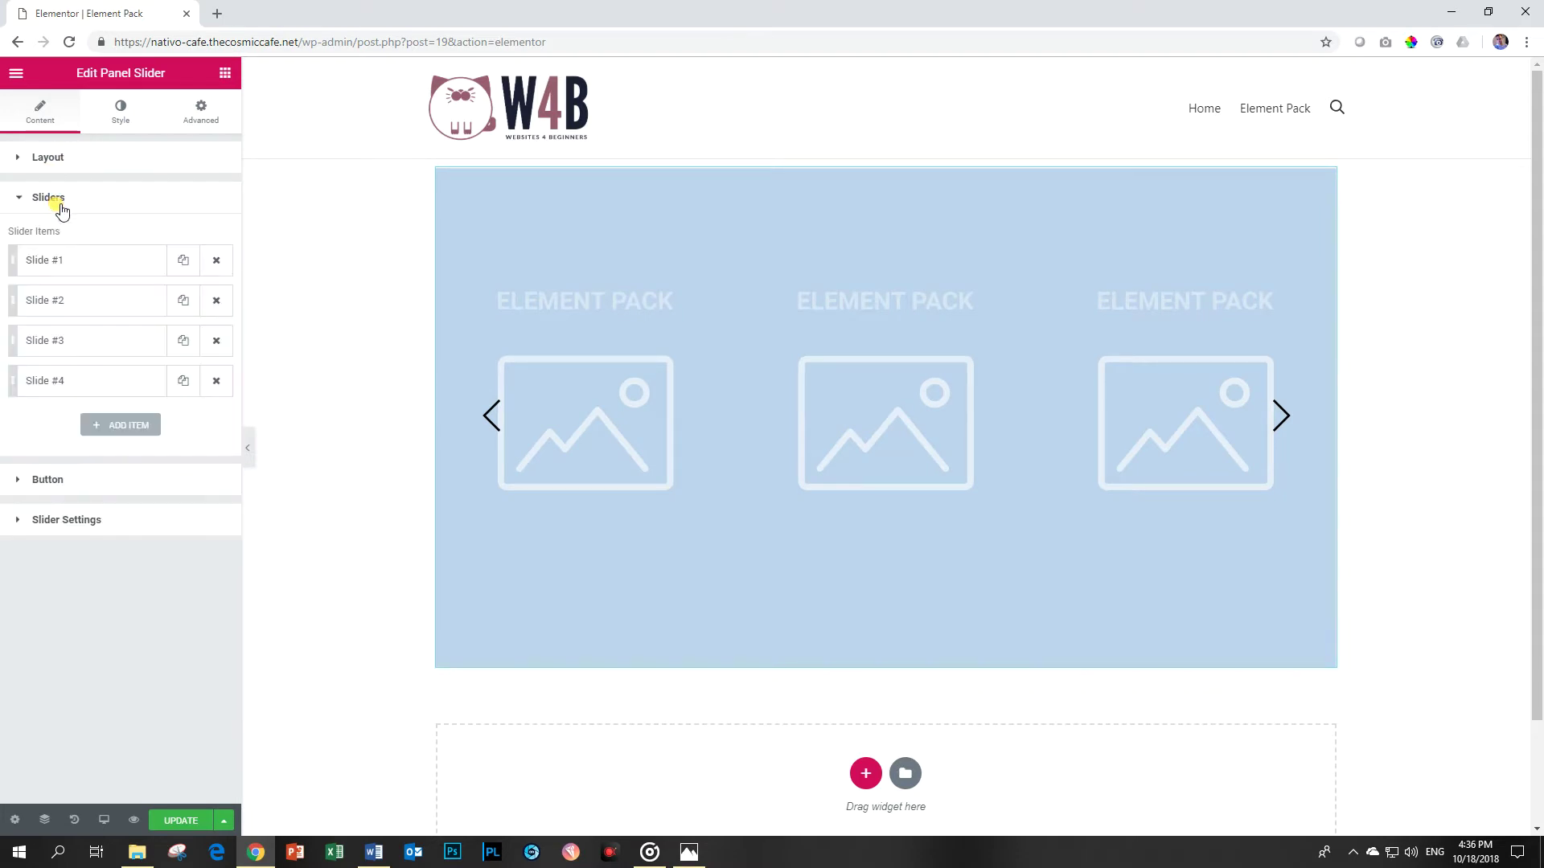
pyautogui.click(79, 260)
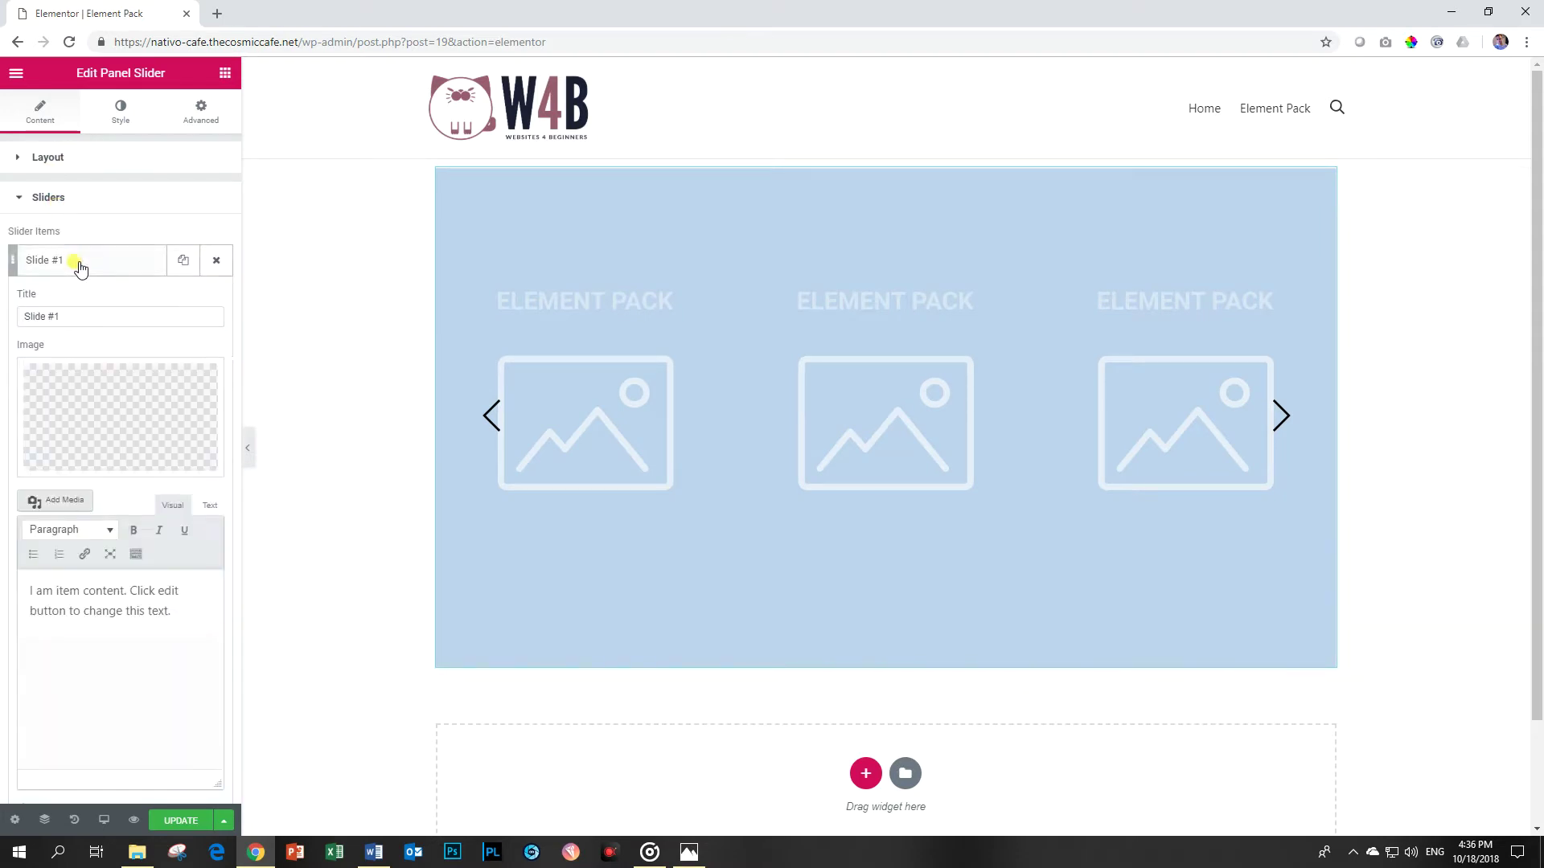
pyautogui.click(115, 405)
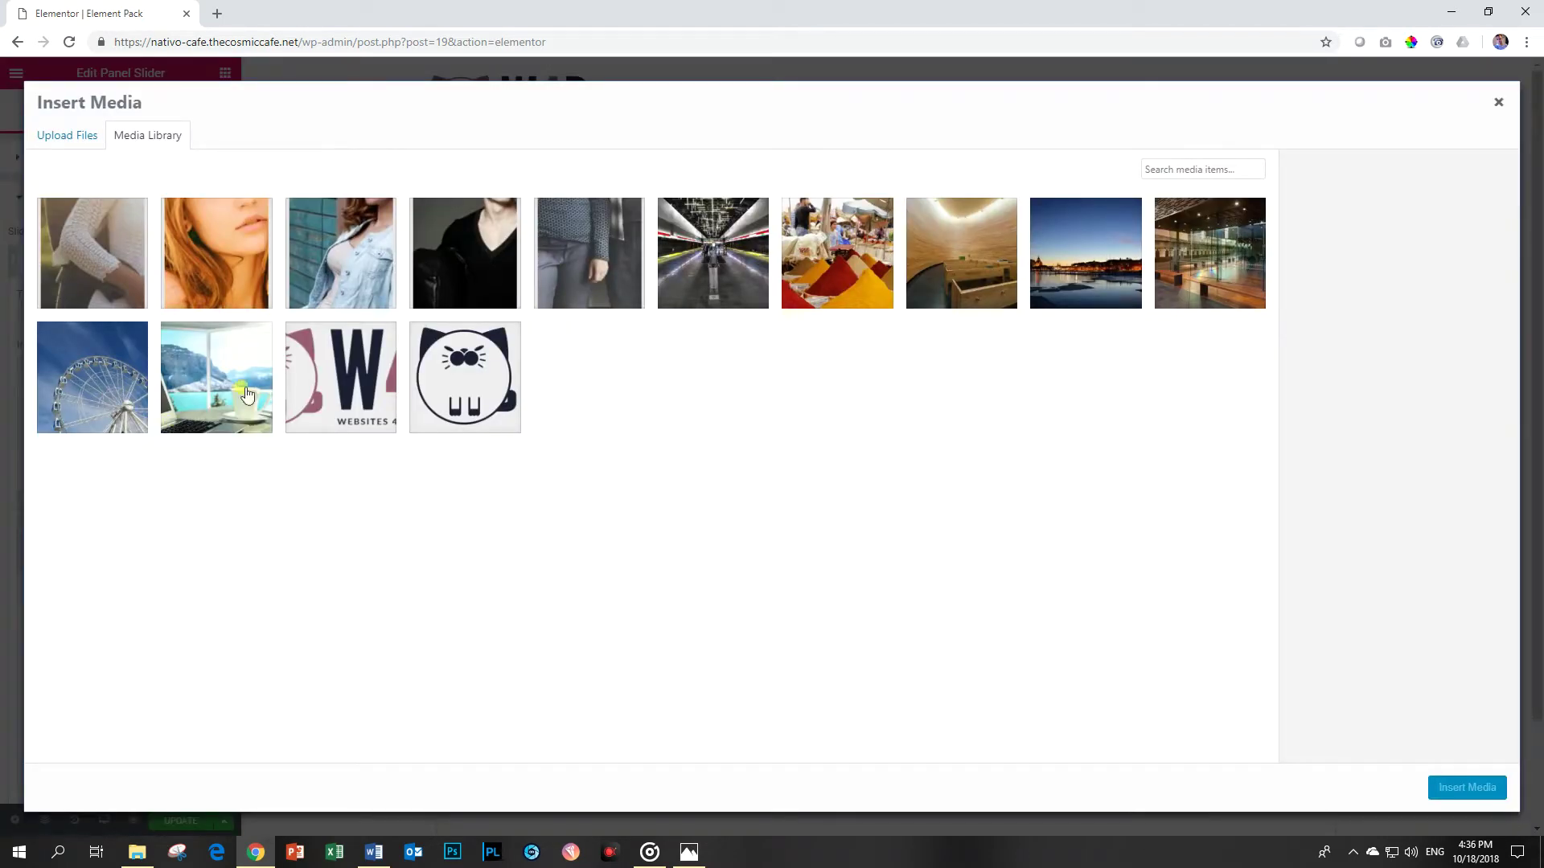
# Examine the attachment details and dimensions of the first five photos in the media library.
pyautogui.click(591, 262)
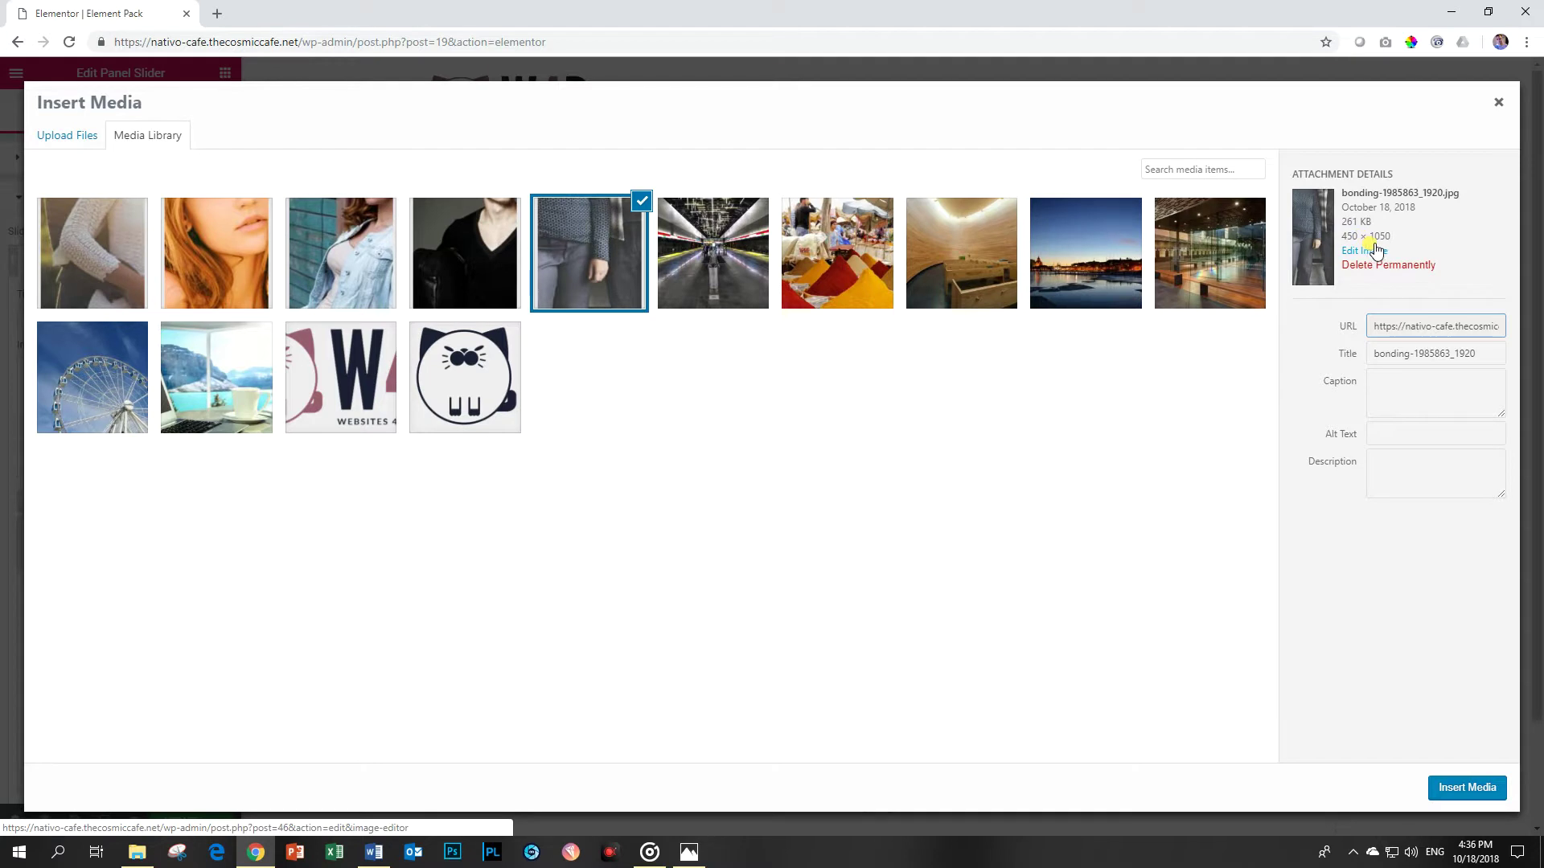
pyautogui.click(464, 259)
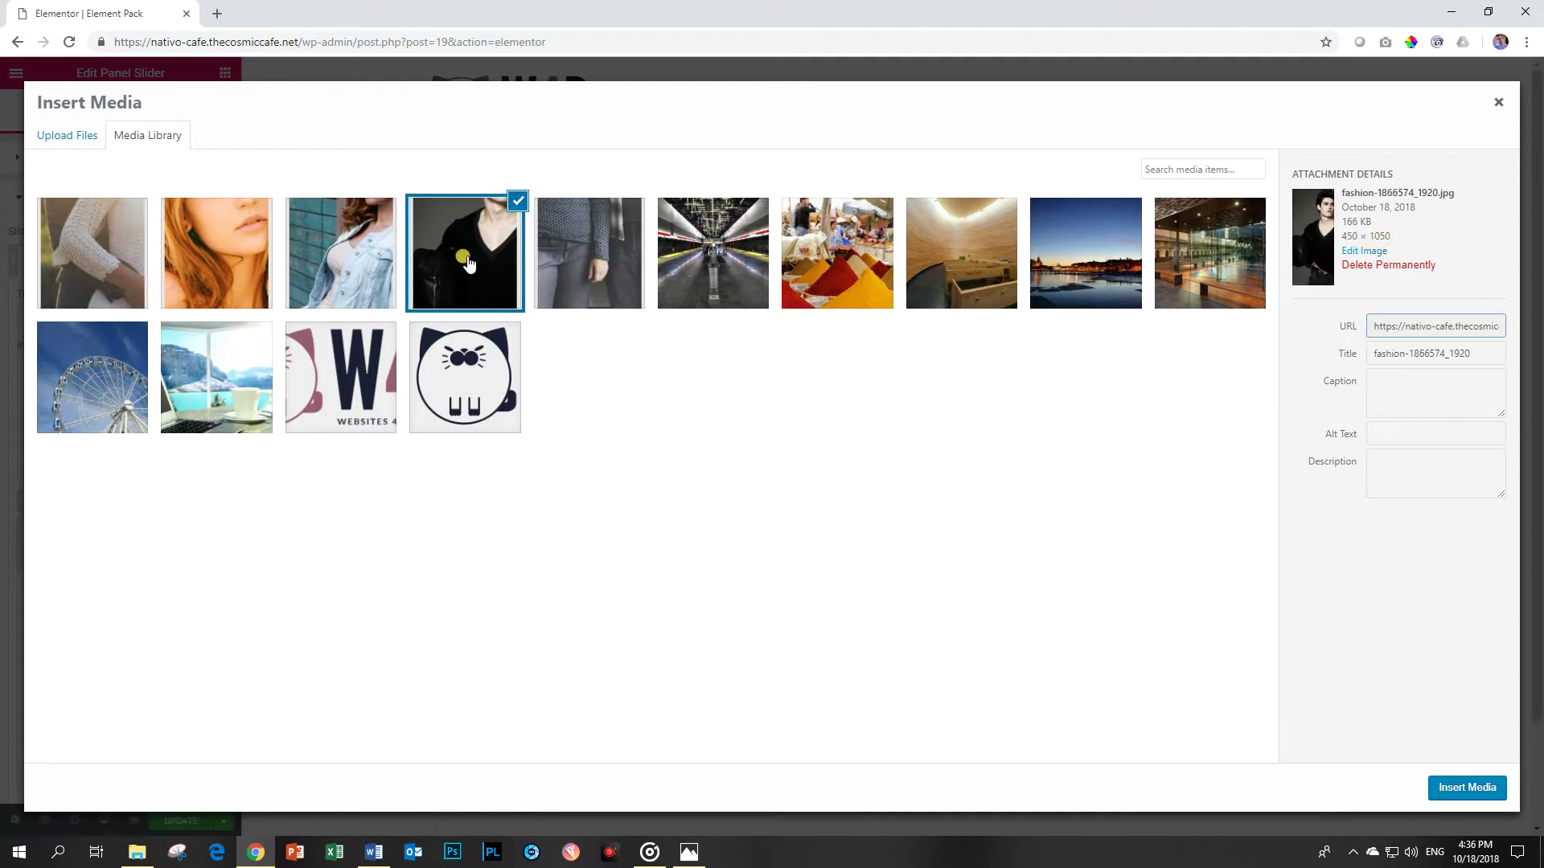
pyautogui.click(385, 251)
pyautogui.click(219, 256)
pyautogui.click(137, 258)
pyautogui.click(181, 257)
pyautogui.click(339, 259)
pyautogui.click(467, 259)
# Insert bonding-1985863_1920.jpg as the image of Slide #1 and collapse the slide's settings.
pyautogui.click(591, 262)
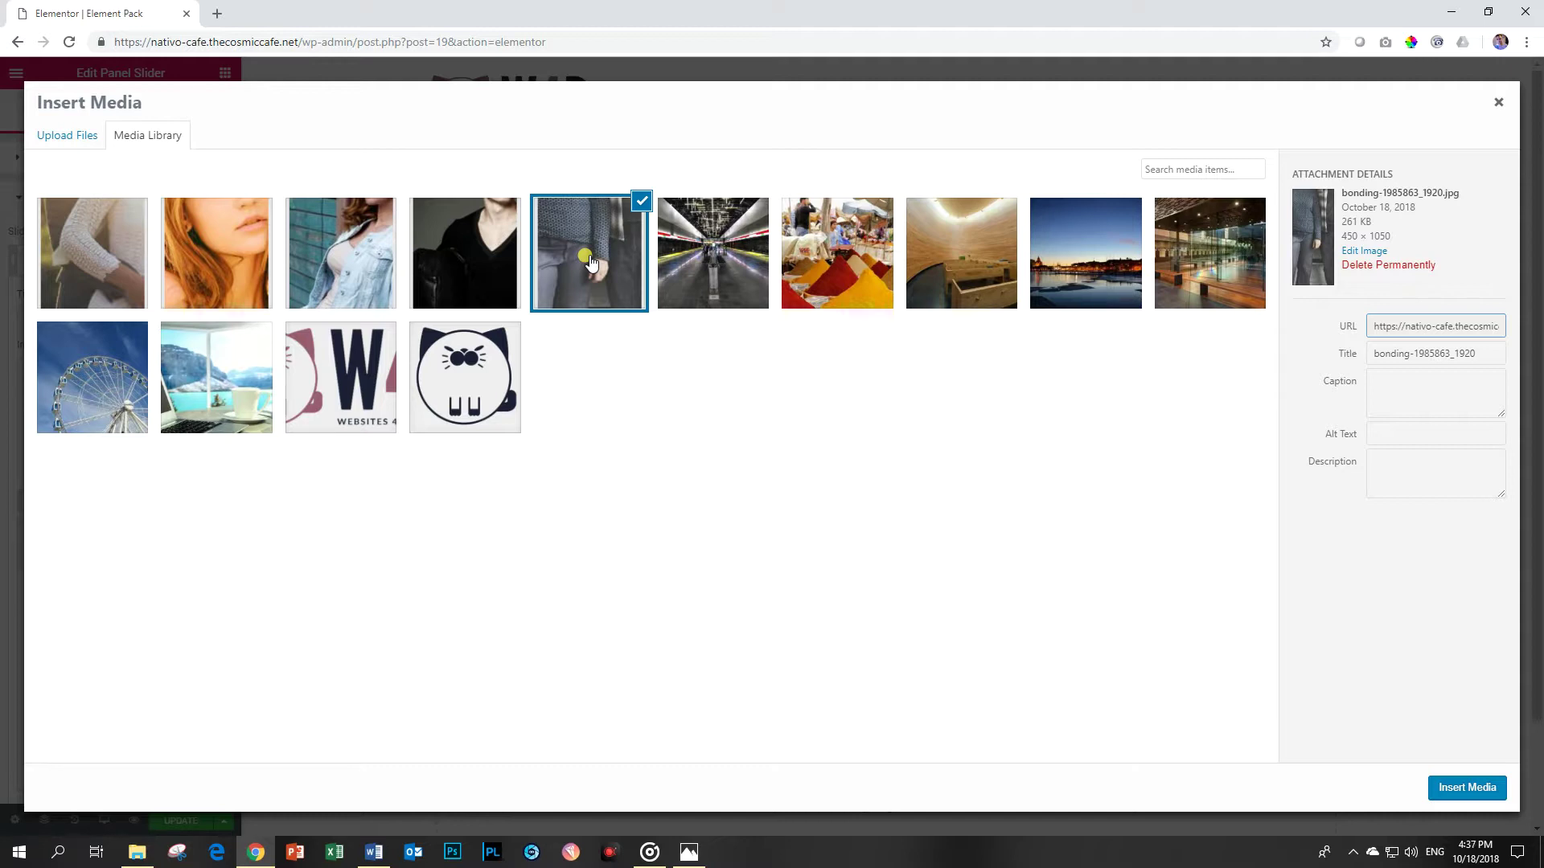
pyautogui.click(1449, 788)
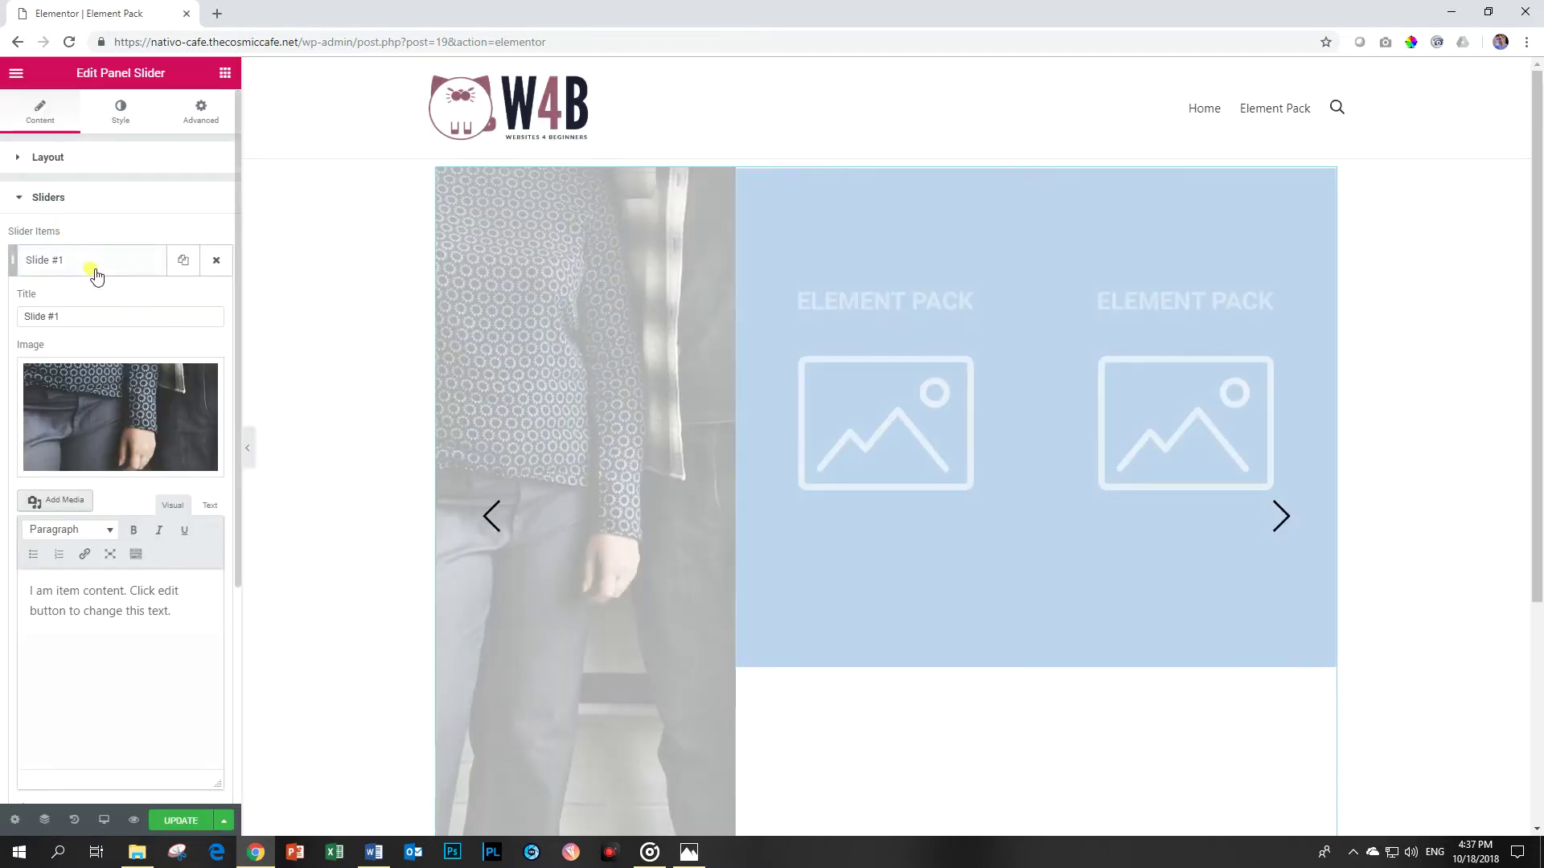
pyautogui.click(93, 268)
# Insert fashion-1866574_1920.jpg as the image of Slide #2 and collapse the slide's settings.
pyautogui.click(76, 300)
pyautogui.click(101, 452)
pyautogui.click(463, 235)
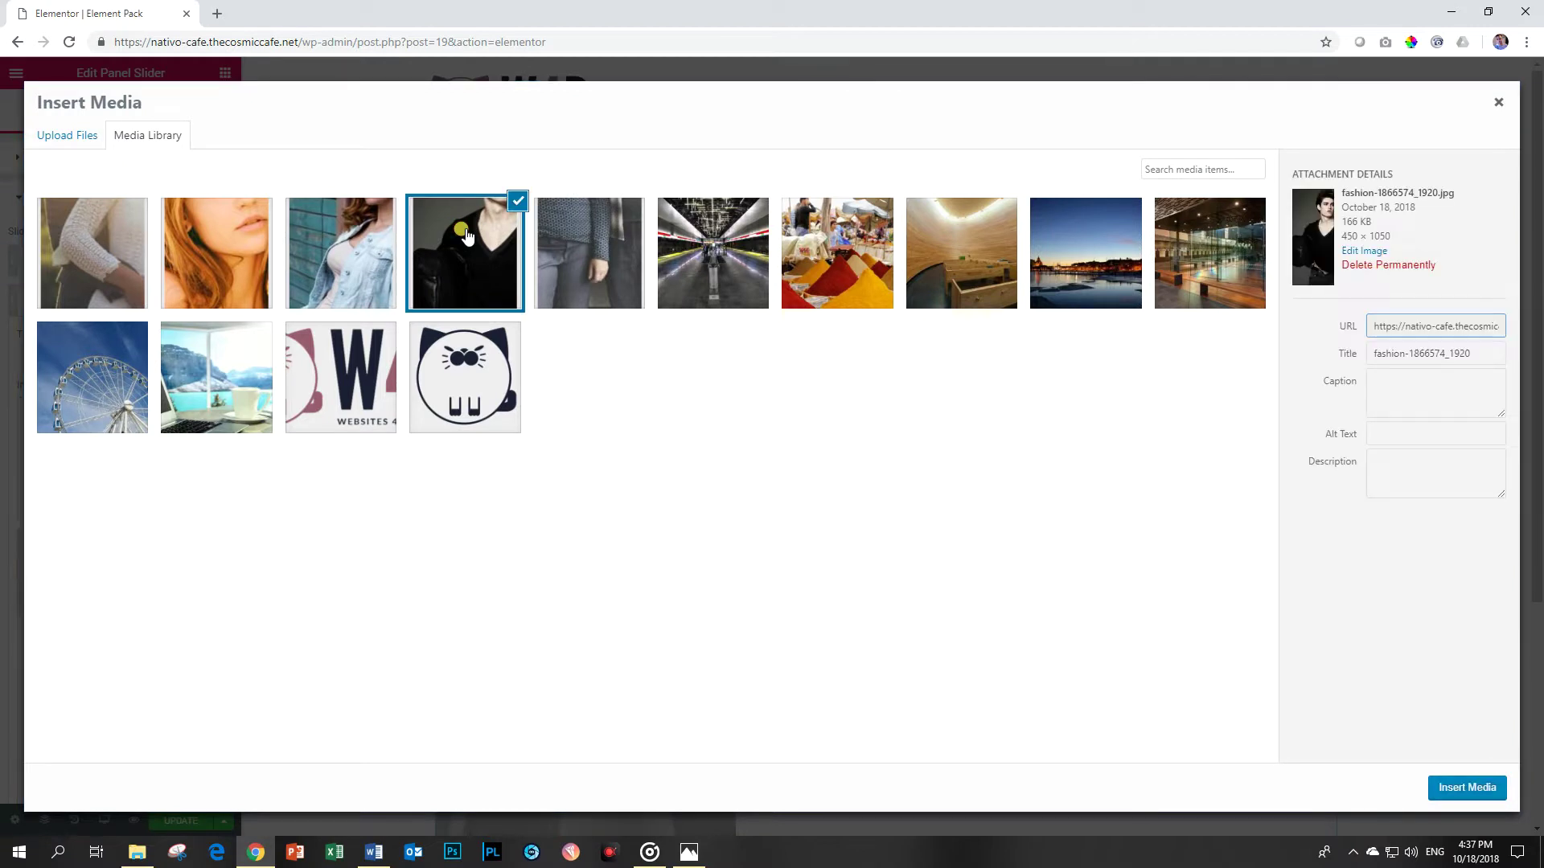
pyautogui.click(1447, 788)
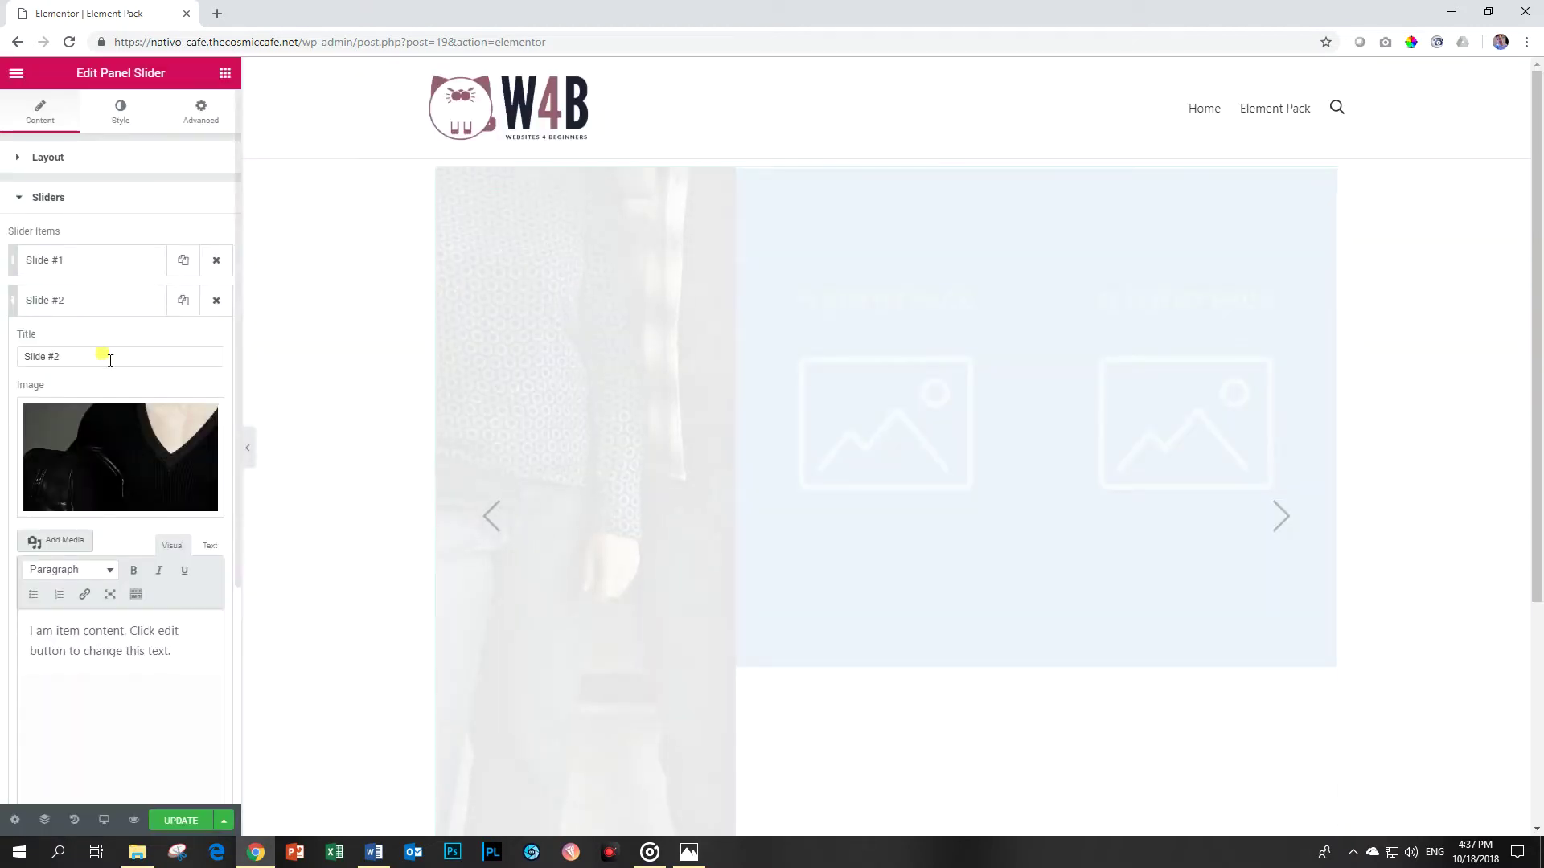
pyautogui.click(61, 300)
# Insert girl-1828536_1920.jpg as the image of Slide #3 and collapse the slide's settings.
pyautogui.click(69, 341)
pyautogui.click(104, 467)
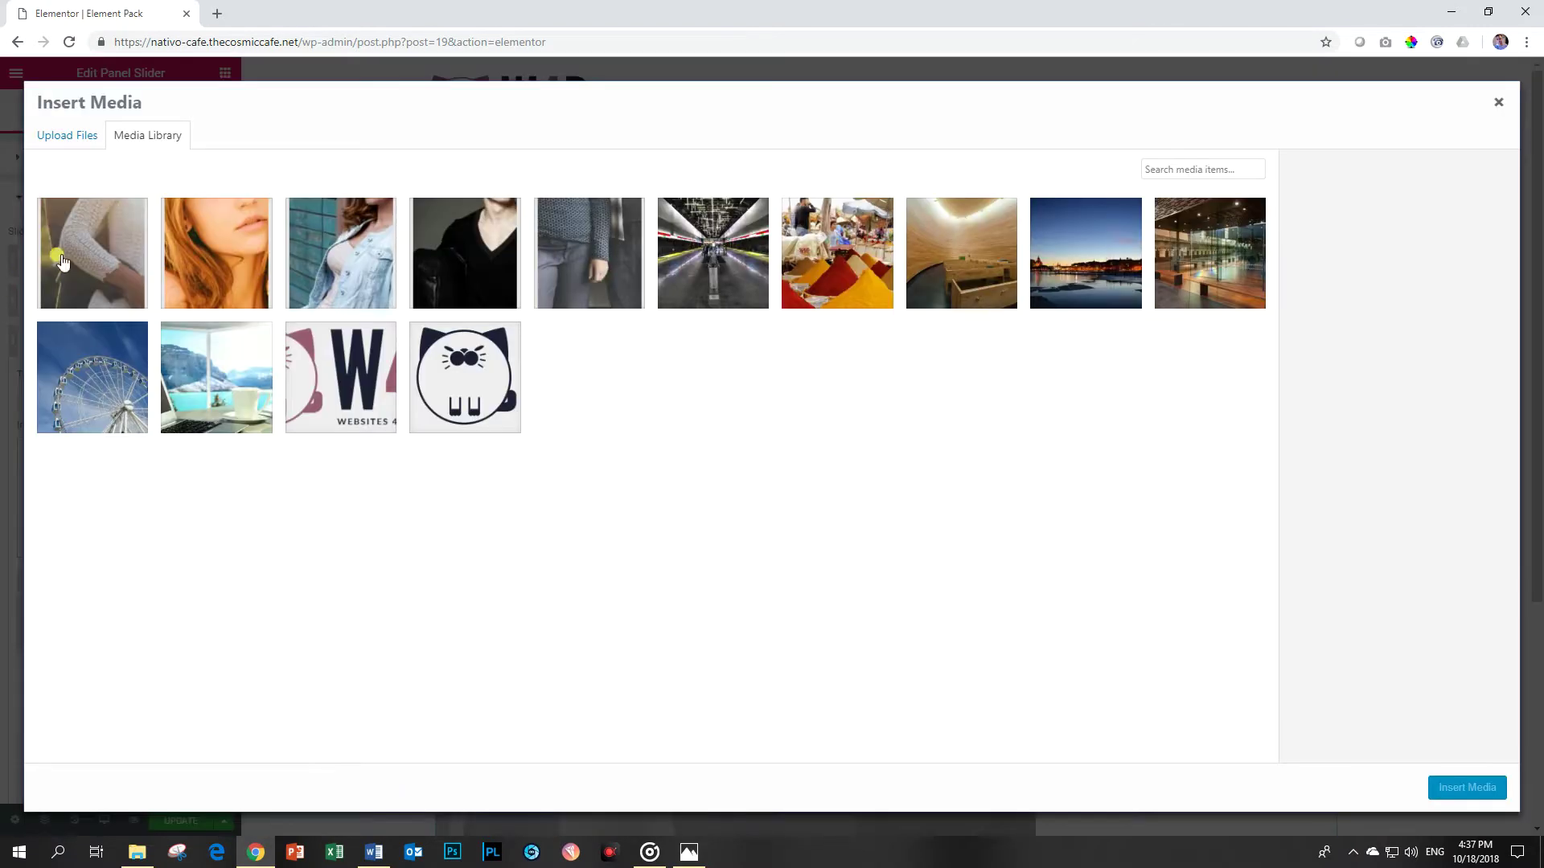
pyautogui.click(342, 235)
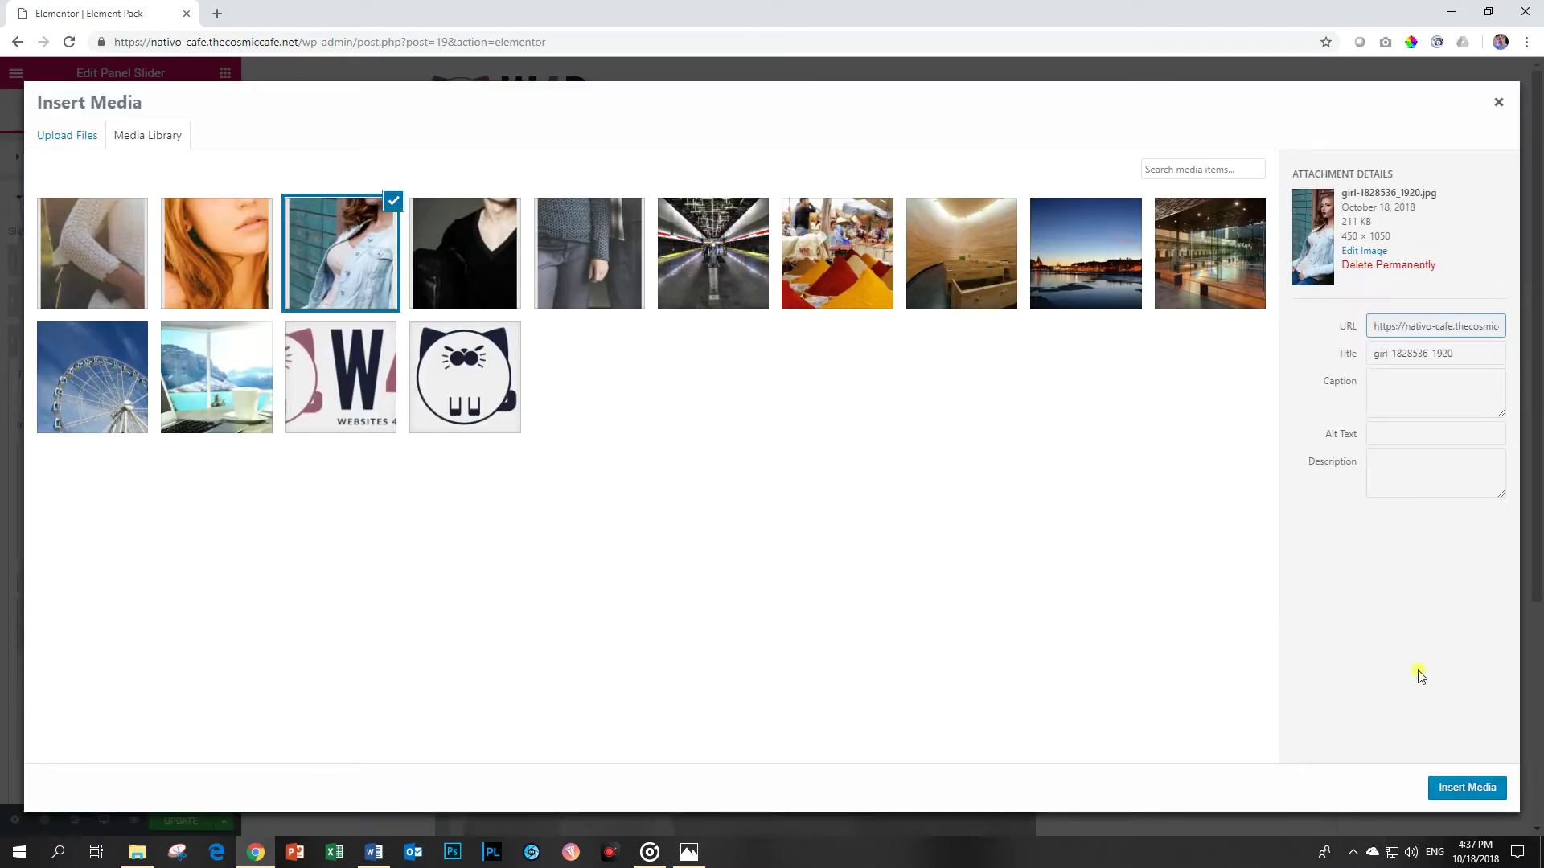
pyautogui.click(1440, 788)
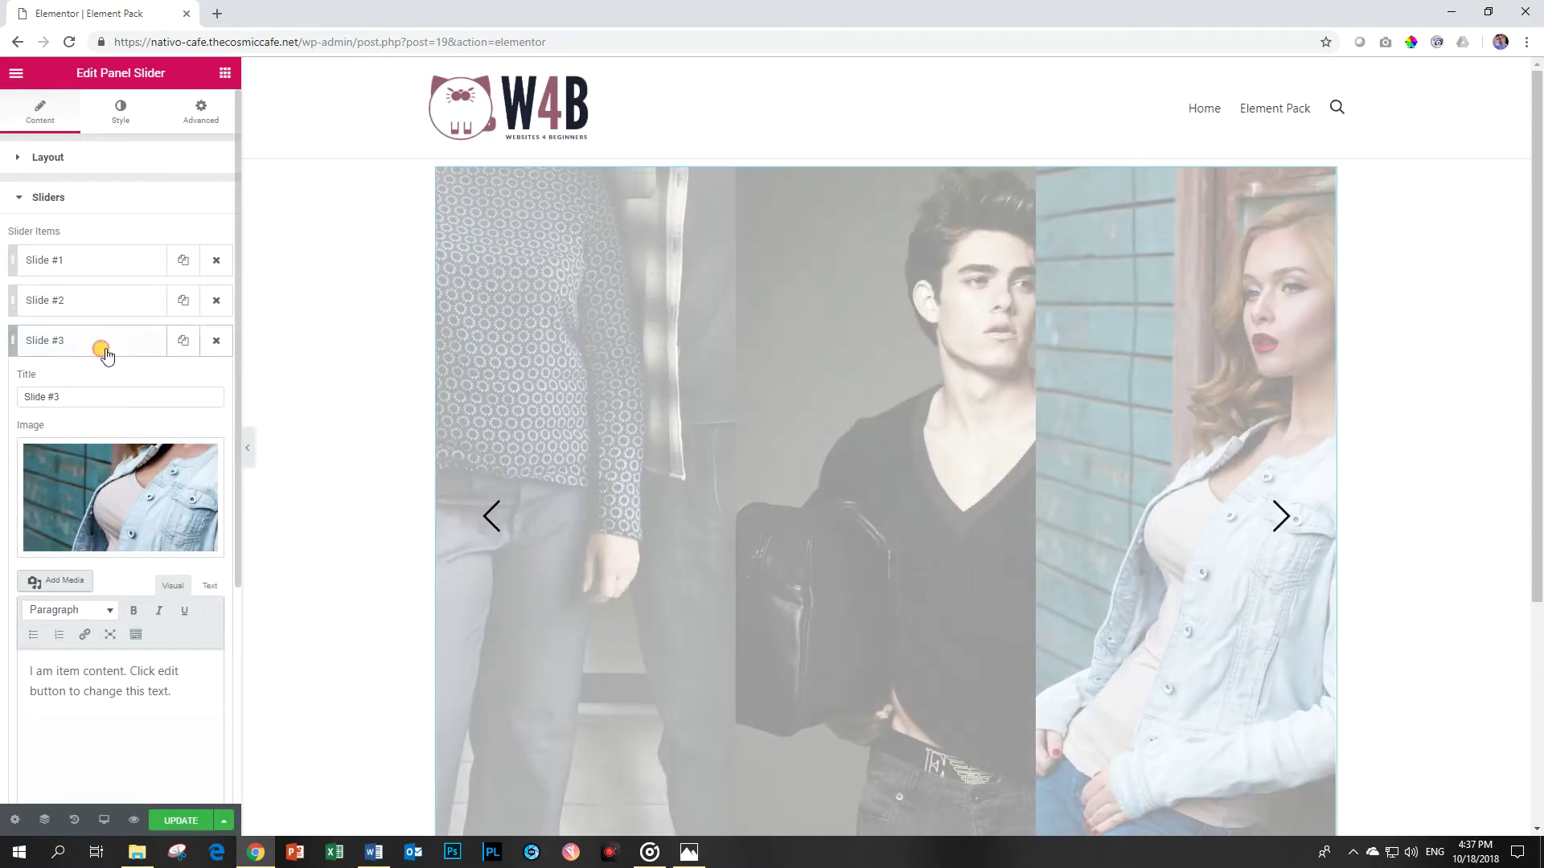
pyautogui.click(105, 355)
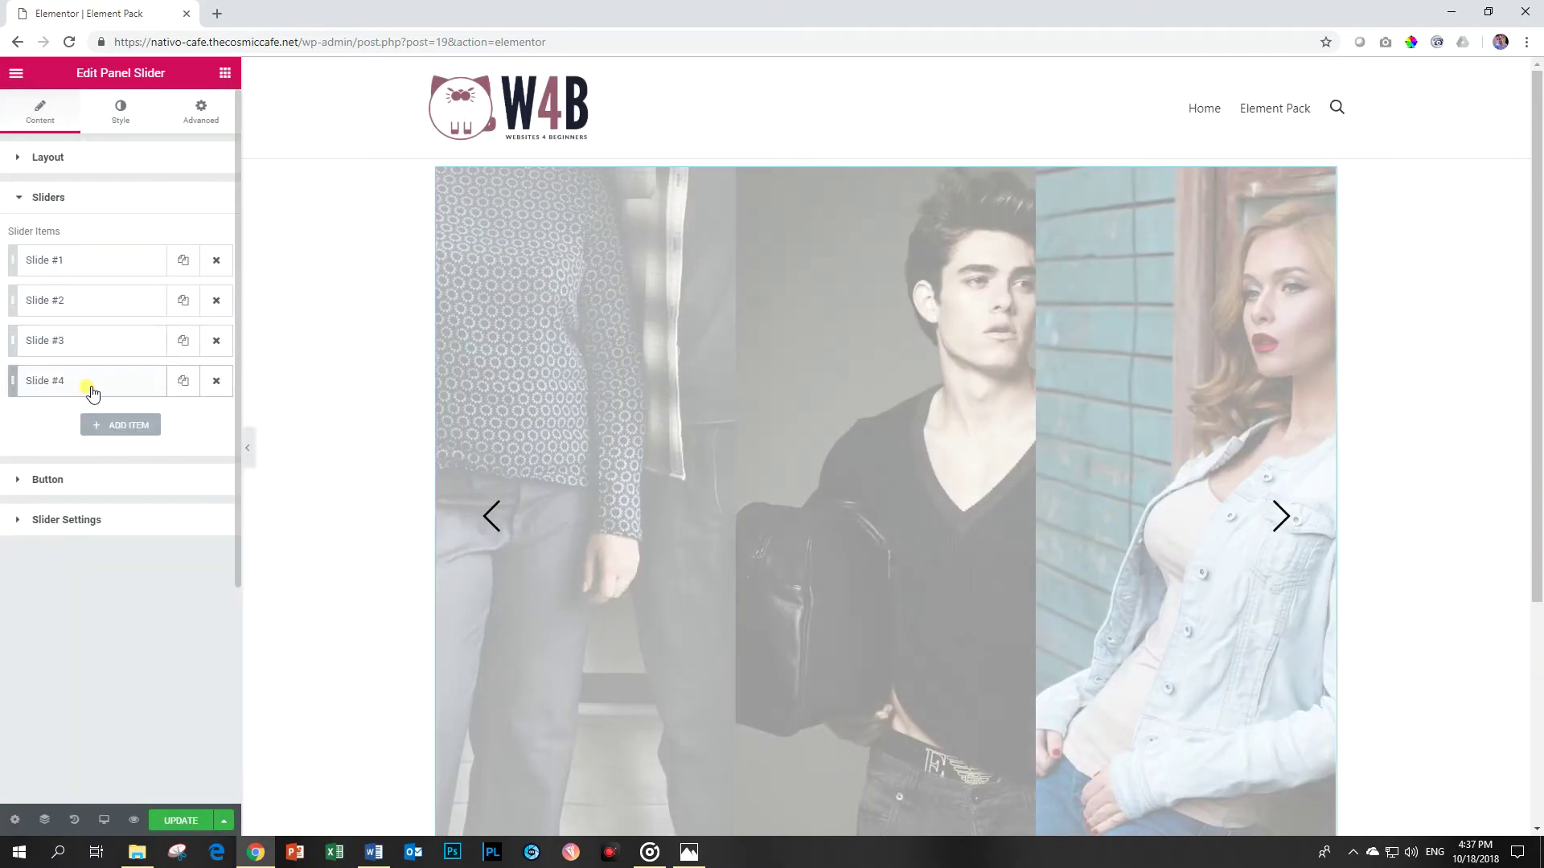
# Insert woman-1320810_1920.jpg as the image of Slide #4 and collapse the slide's settings.
pyautogui.click(83, 381)
pyautogui.click(76, 510)
pyautogui.click(232, 235)
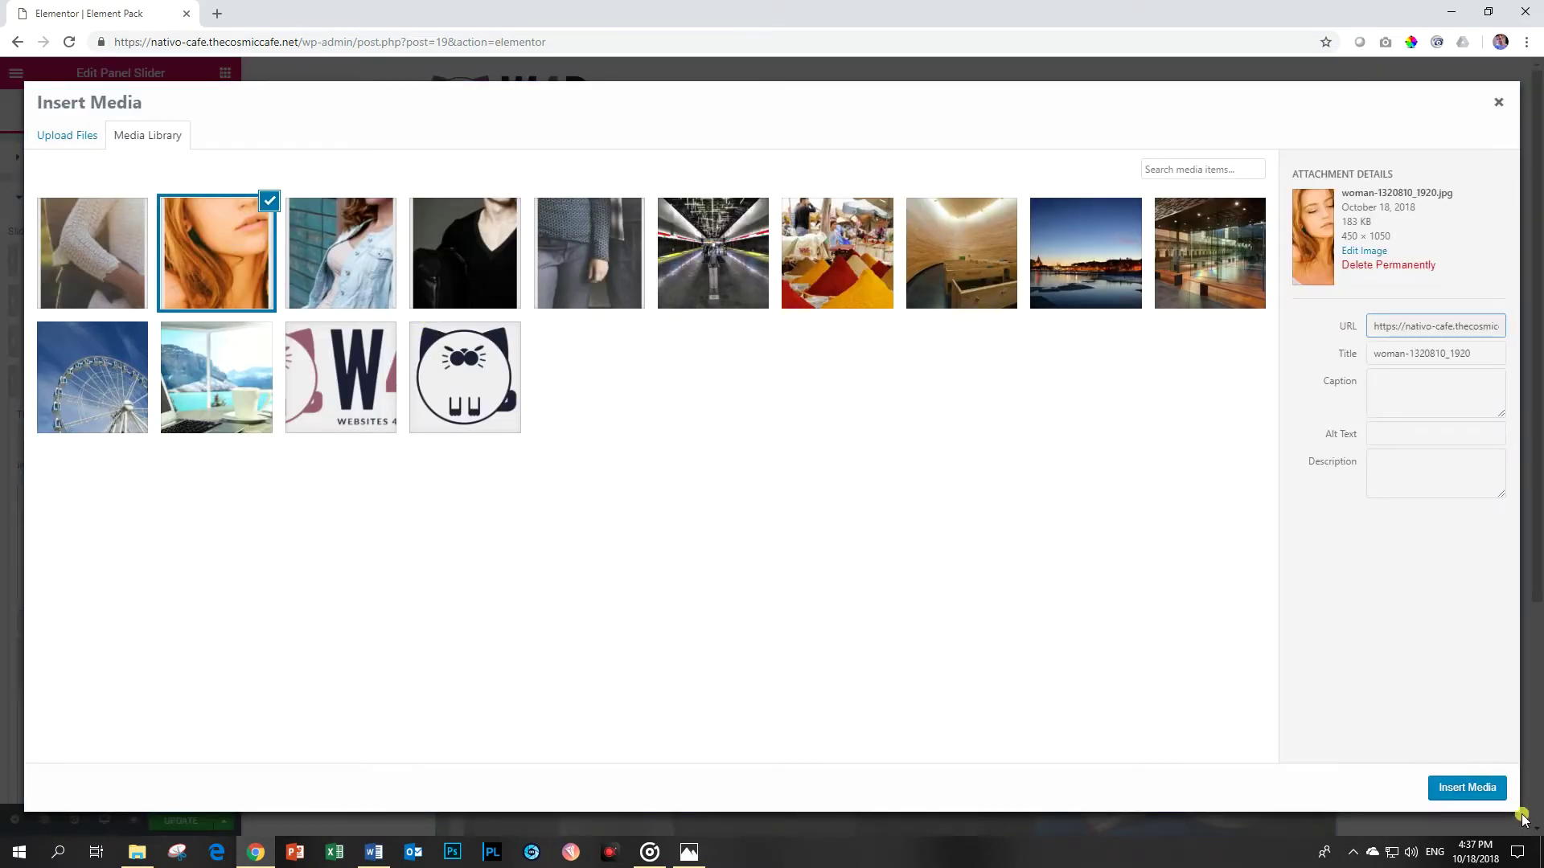
pyautogui.click(1467, 787)
pyautogui.click(110, 394)
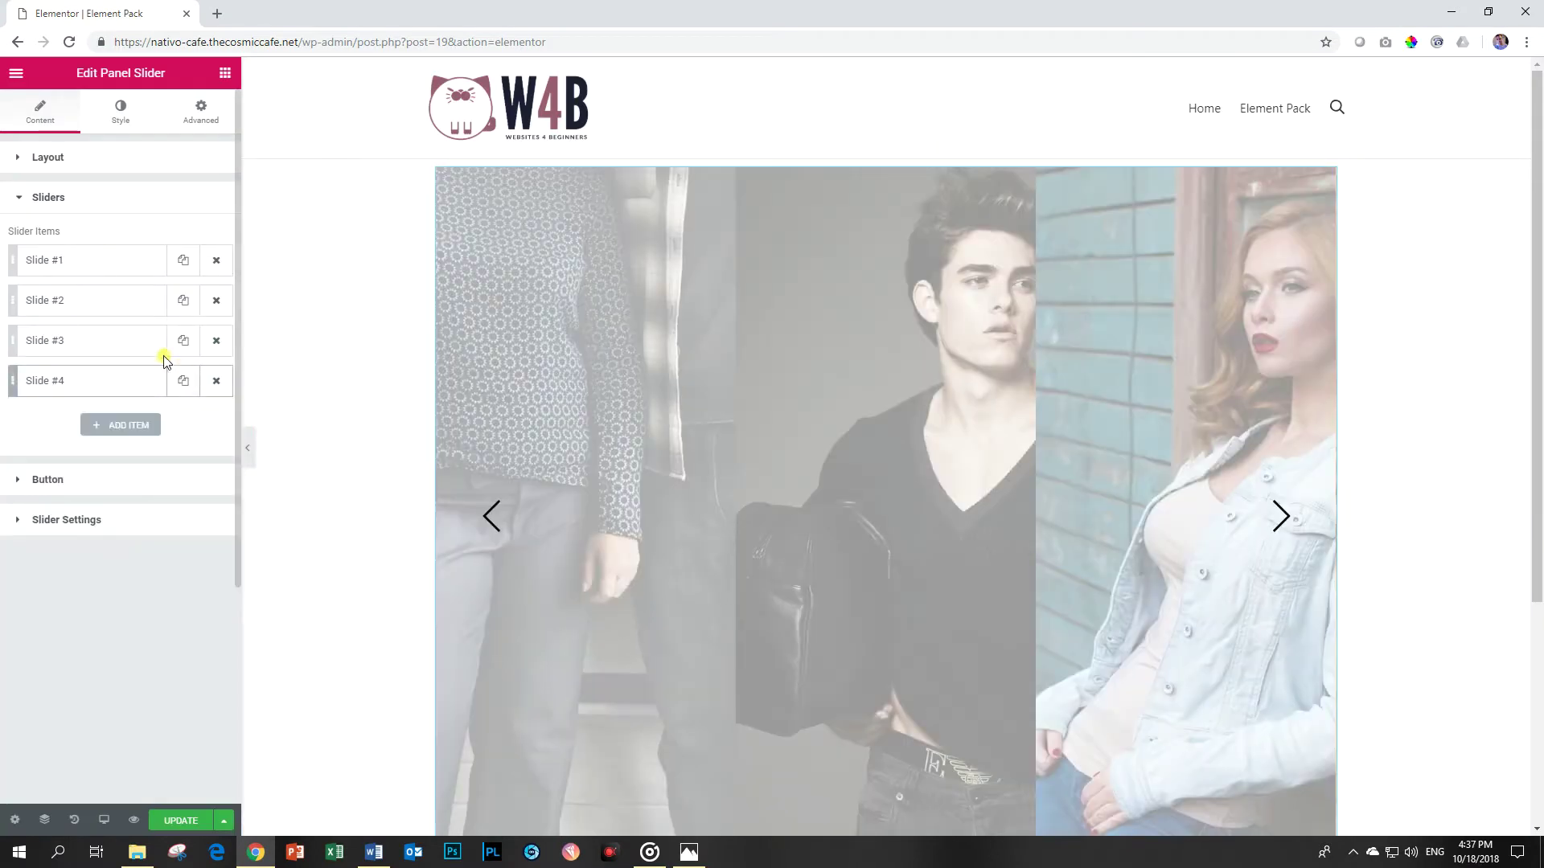
# Duplicate Slide #4 and replace the copy's image with couple-1853499_1920.jpg.
pyautogui.click(183, 382)
pyautogui.click(108, 420)
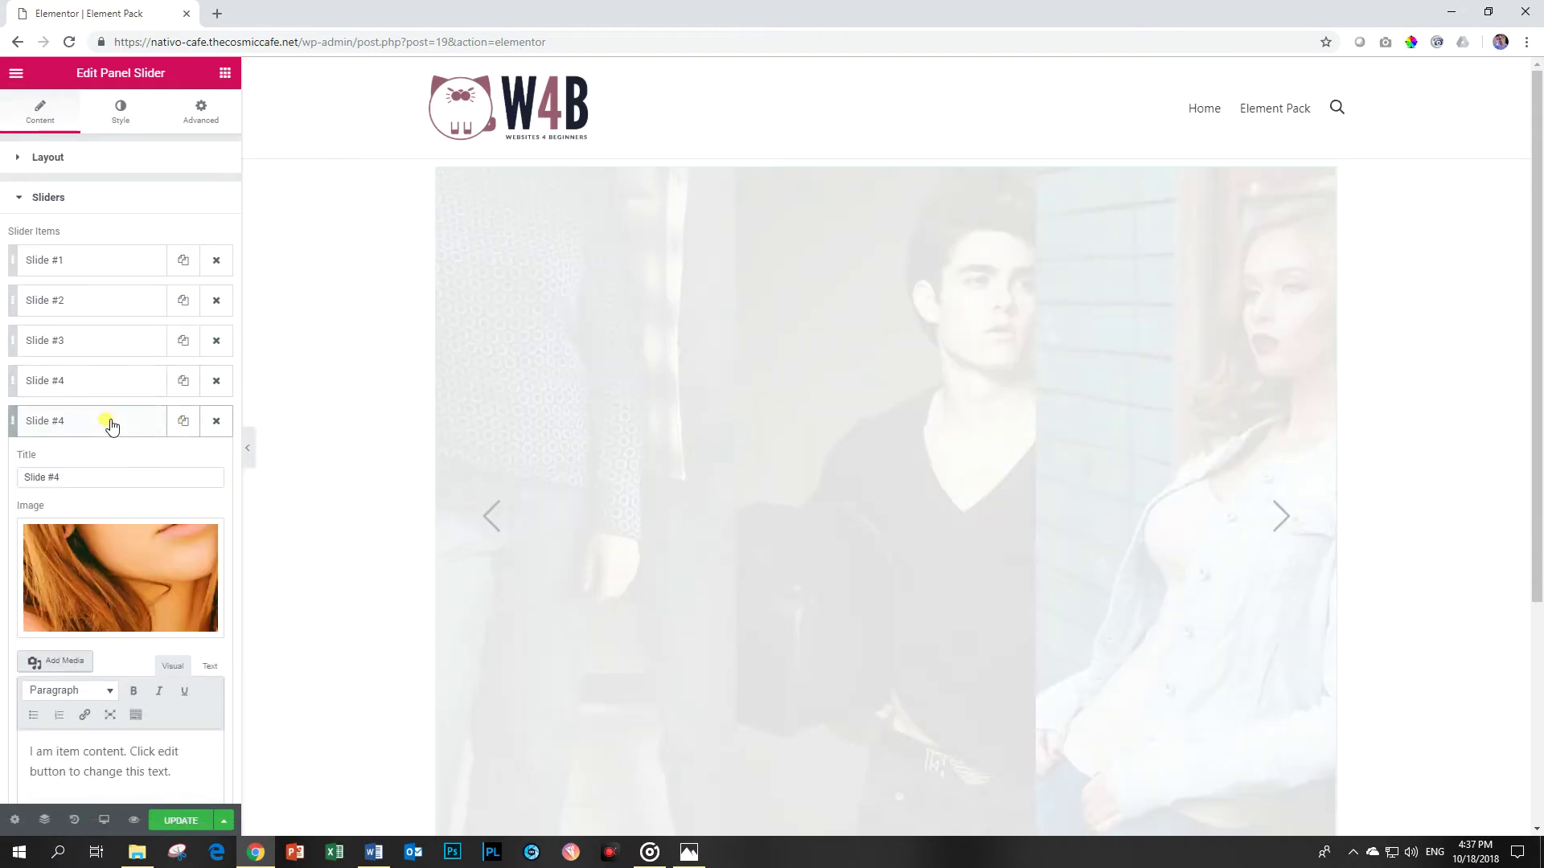
pyautogui.click(93, 568)
pyautogui.click(141, 241)
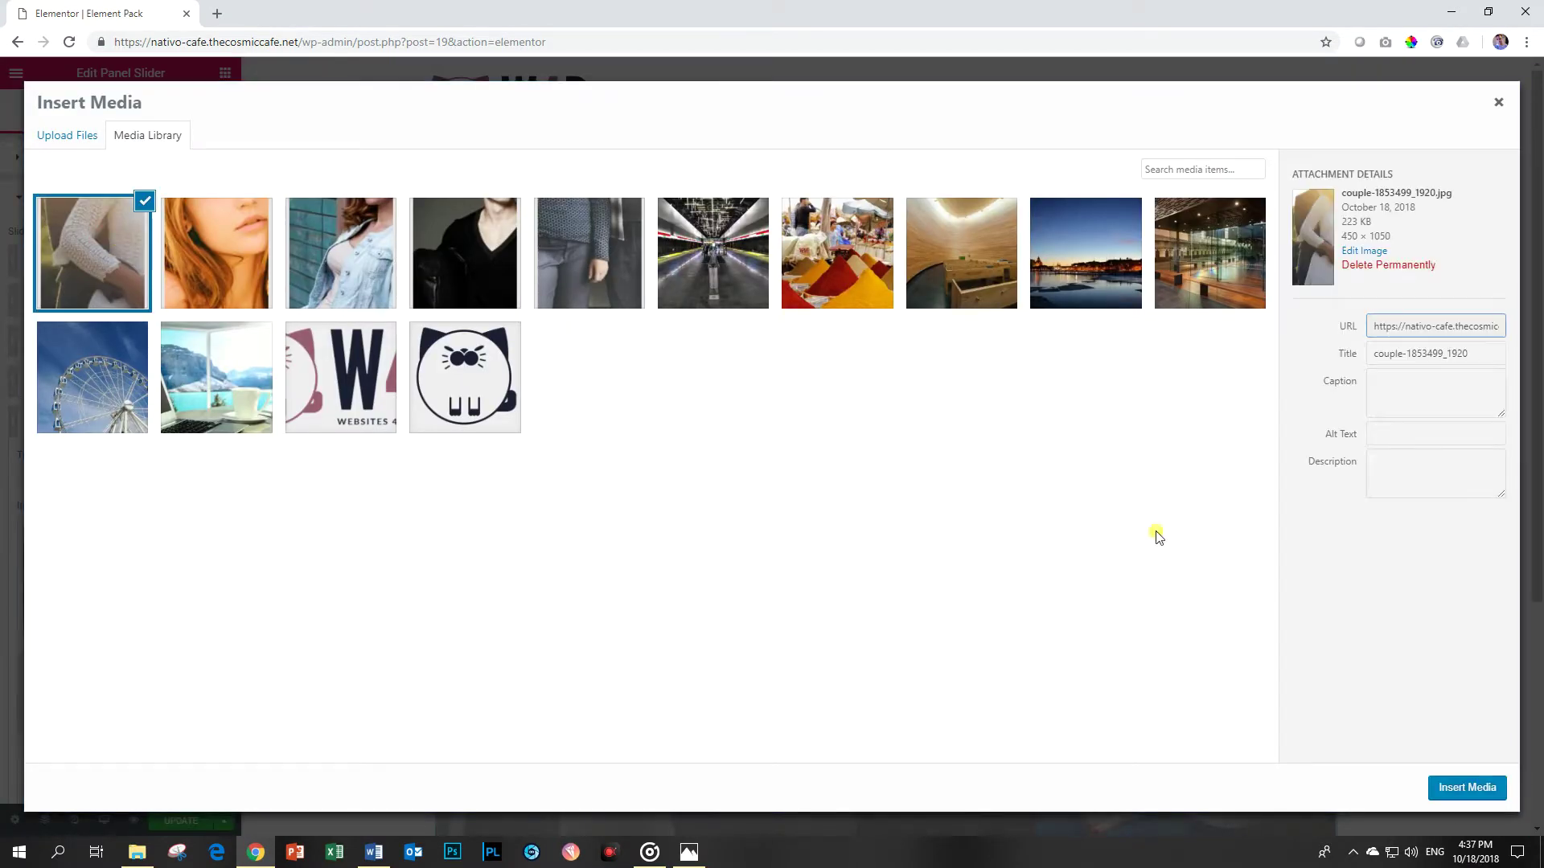
pyautogui.click(1452, 787)
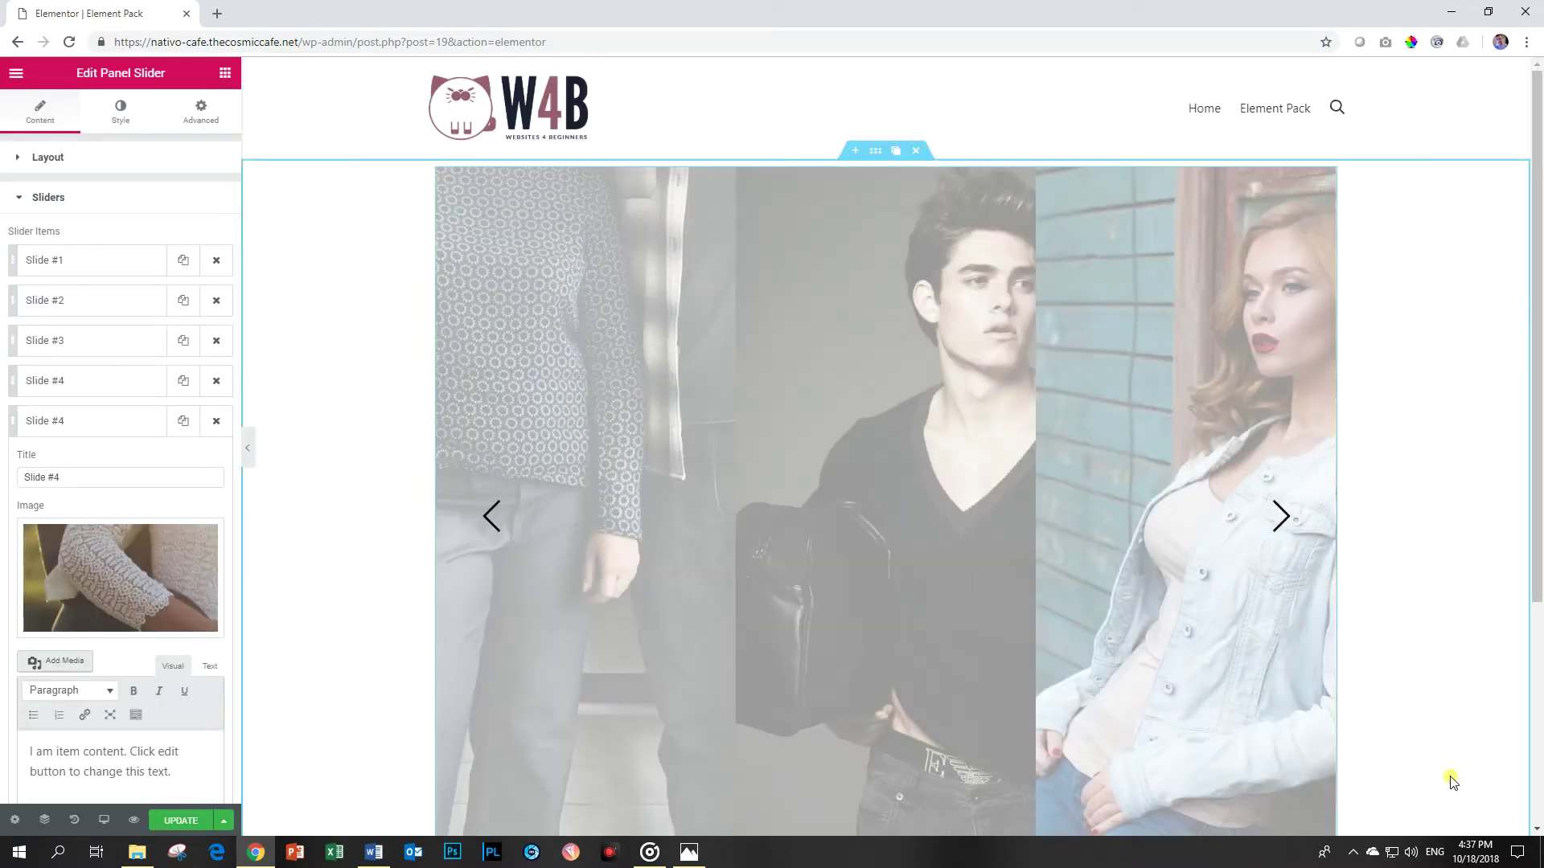
pyautogui.scroll(-1, 1392, 618)
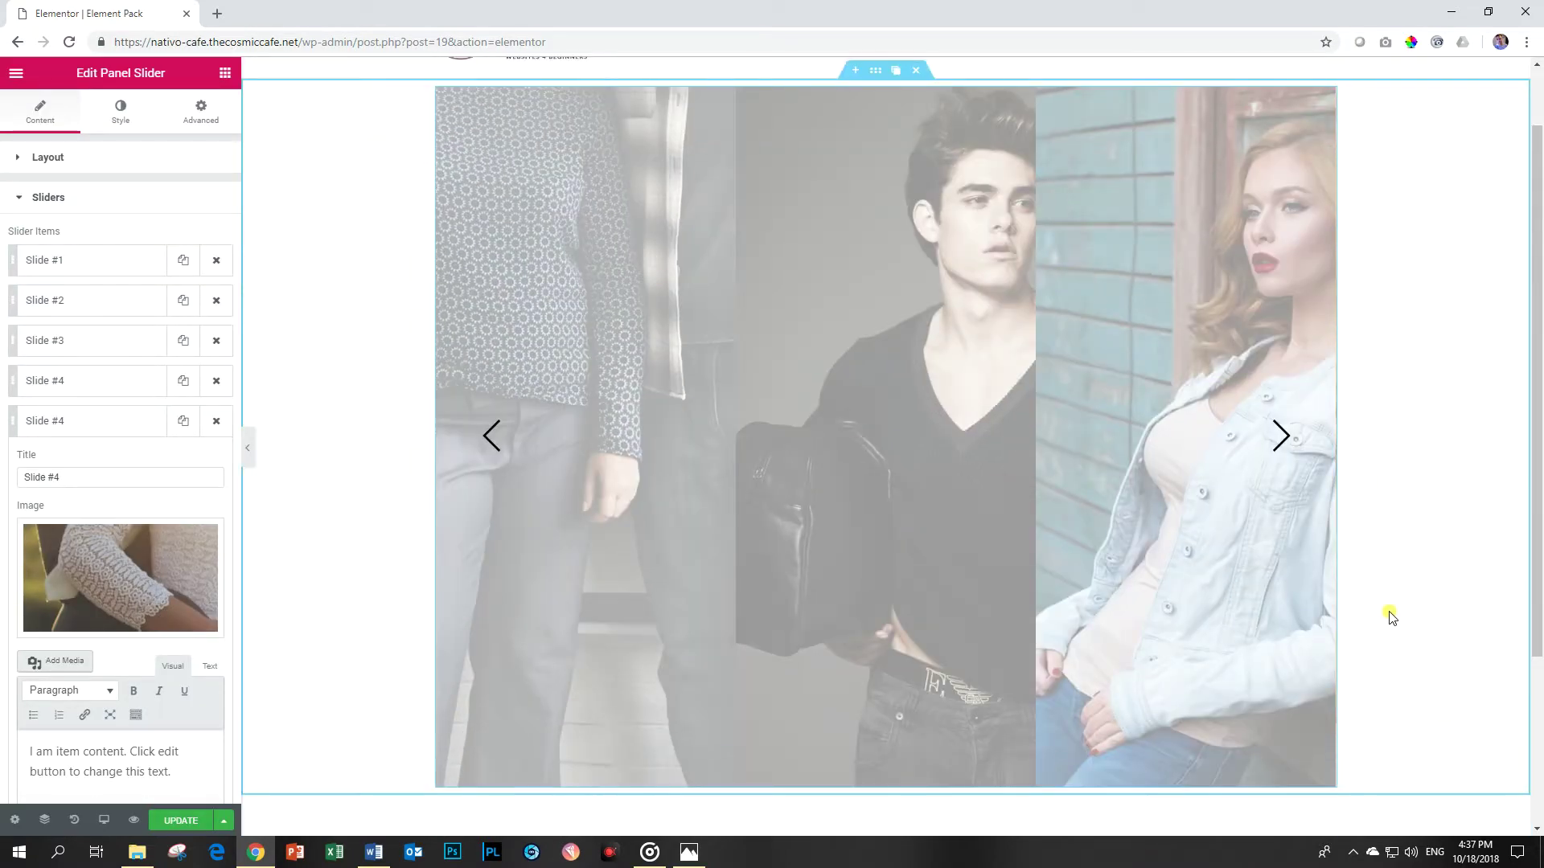
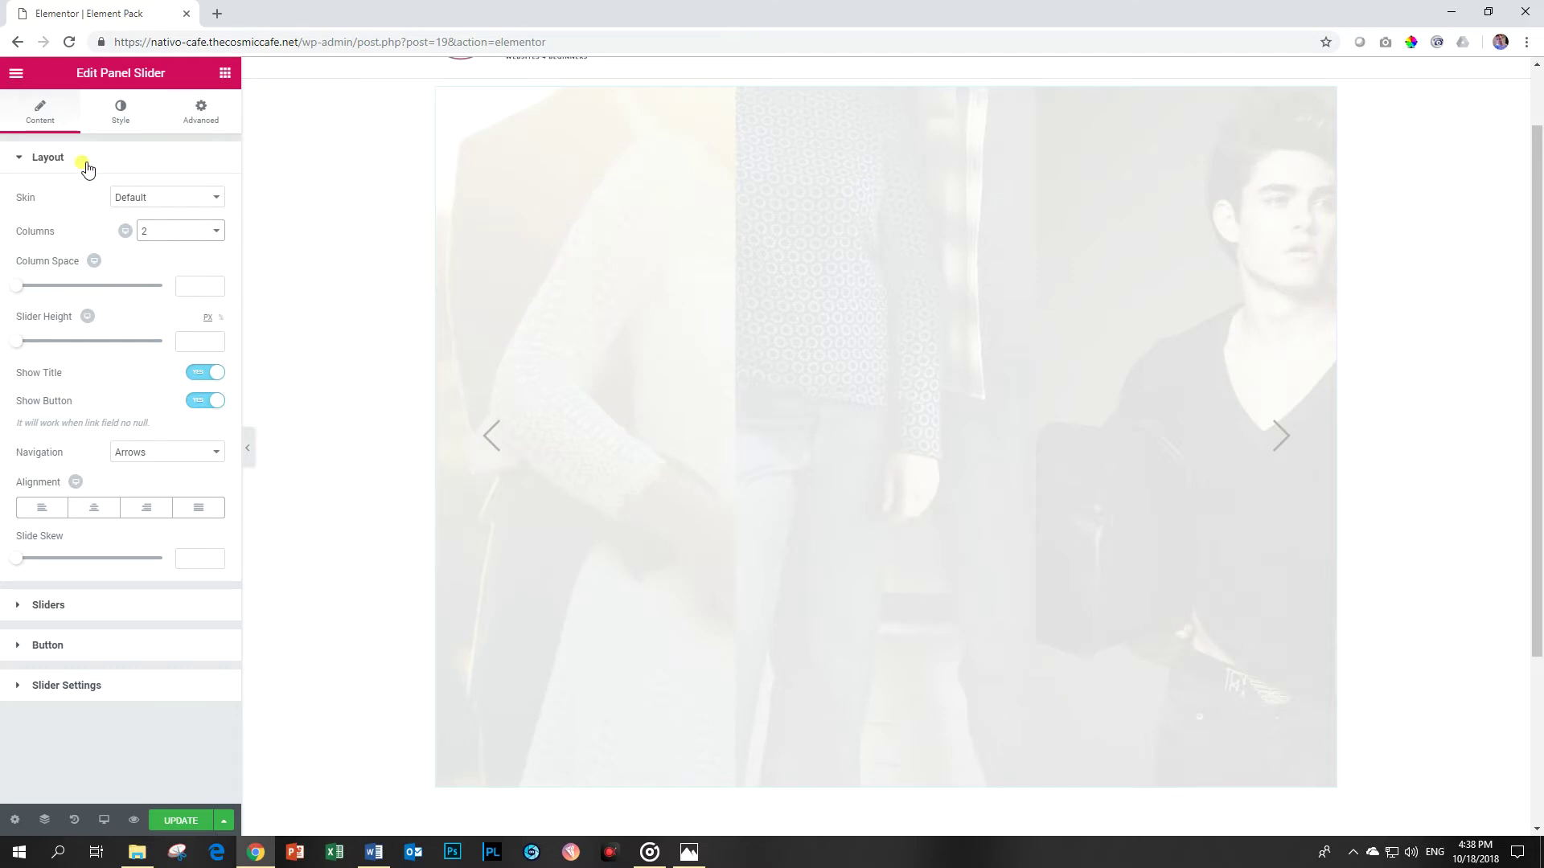
# Enable the Centered Slide option for the panel slider and check the slider over its full height.
pyautogui.click(90, 278)
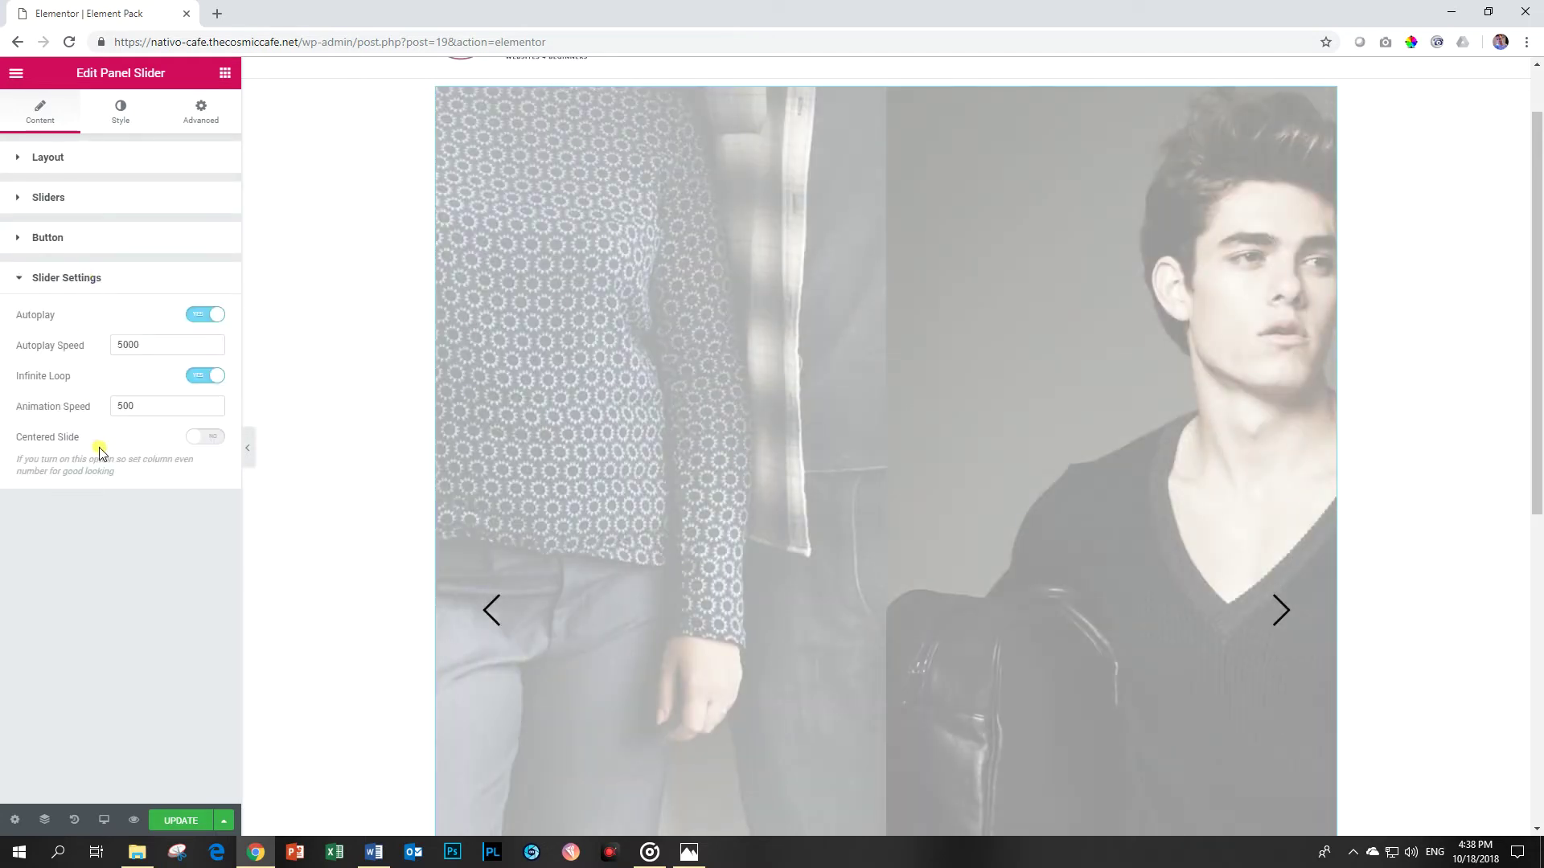
pyautogui.click(206, 440)
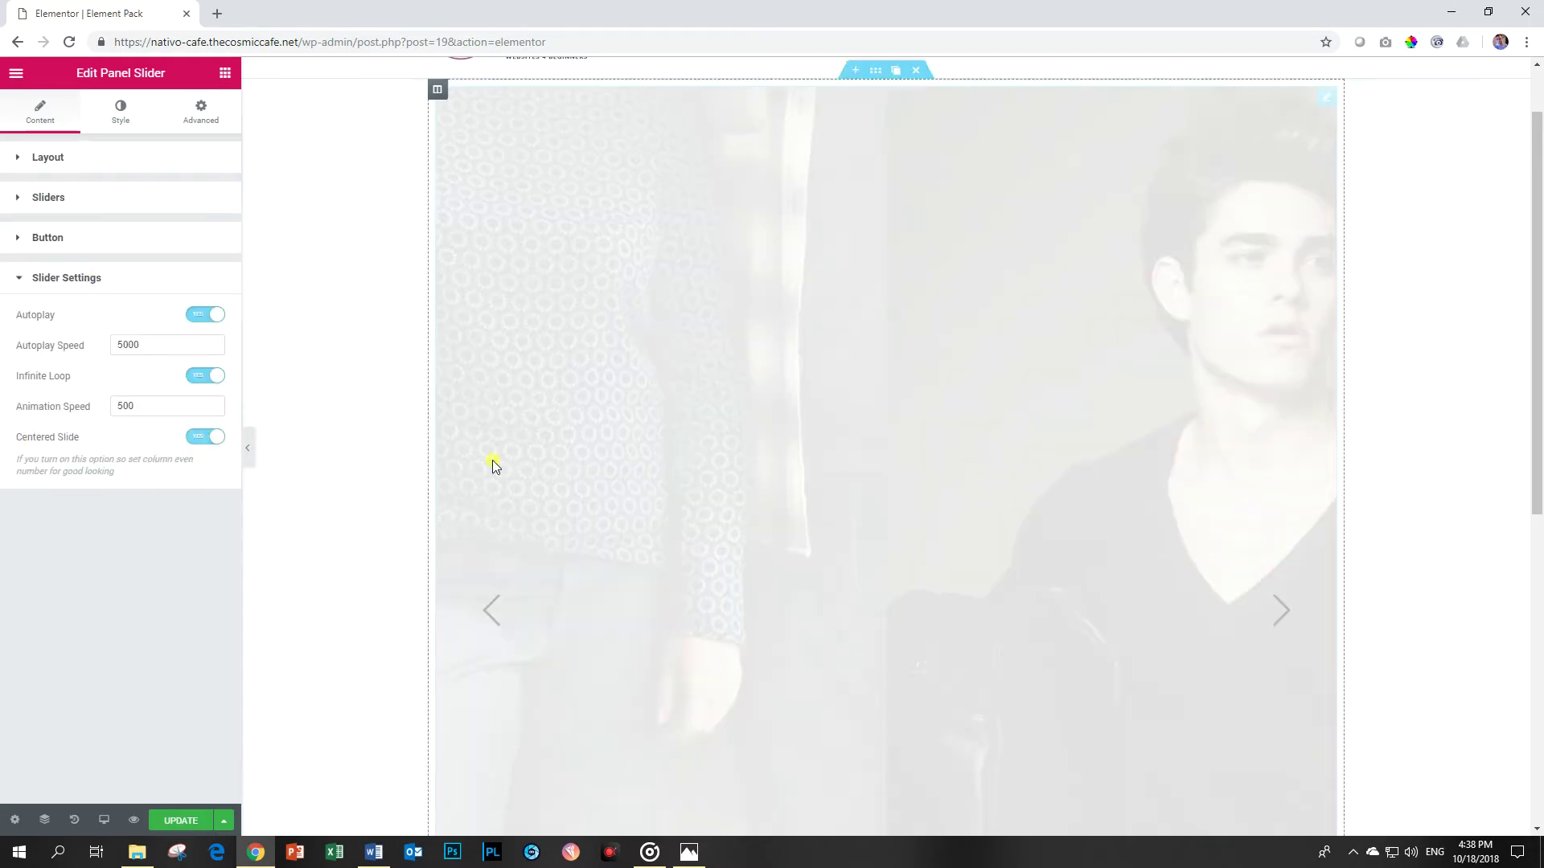
pyautogui.scroll(-3, 732, 460)
pyautogui.scroll(-3, 770, 462)
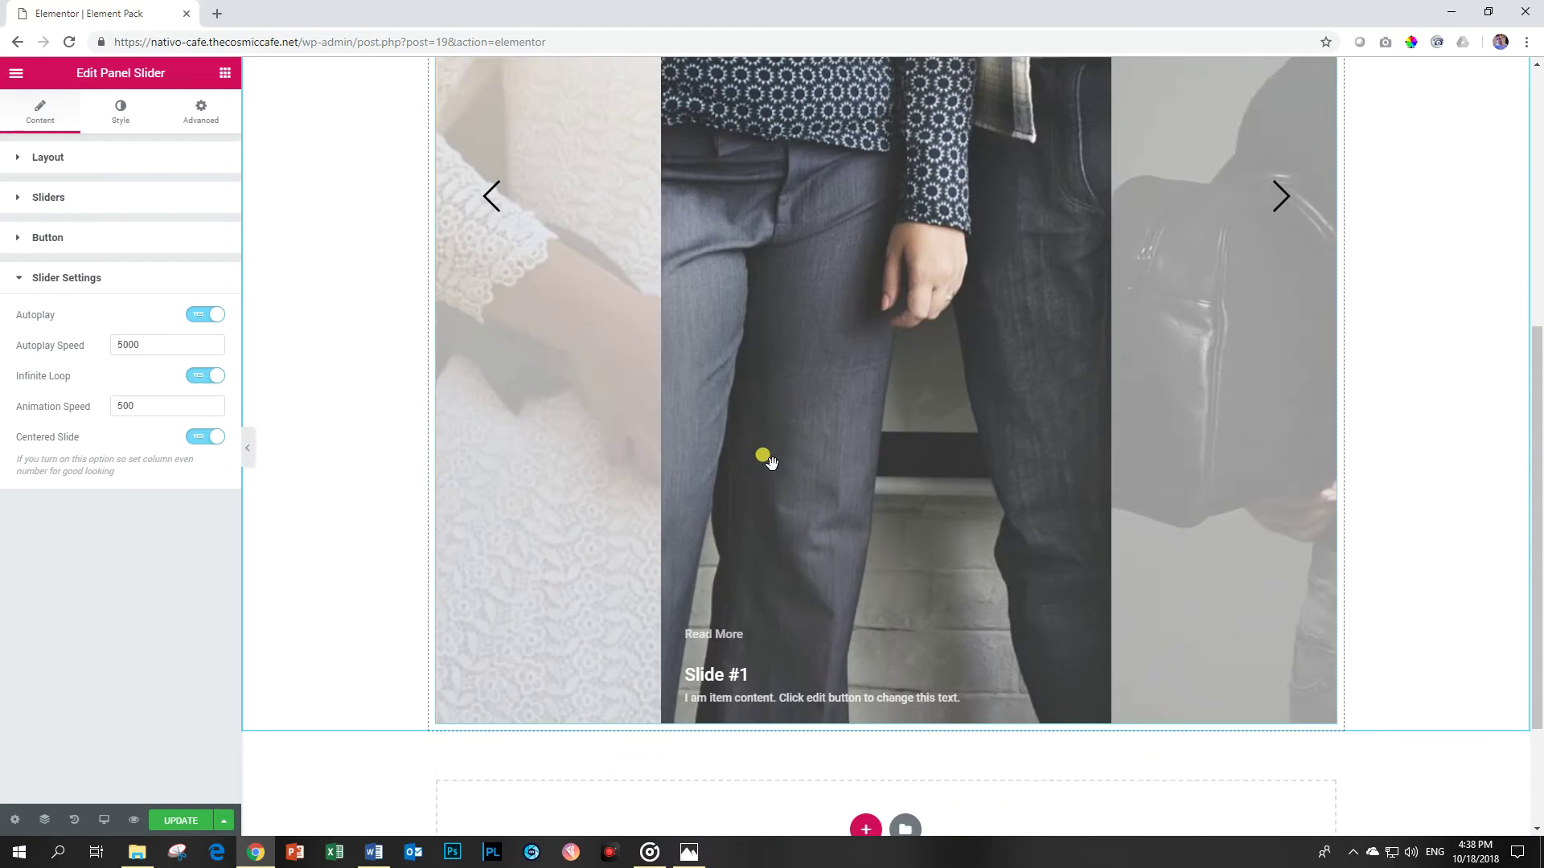
pyautogui.scroll(7, 770, 462)
pyautogui.scroll(-7, 770, 462)
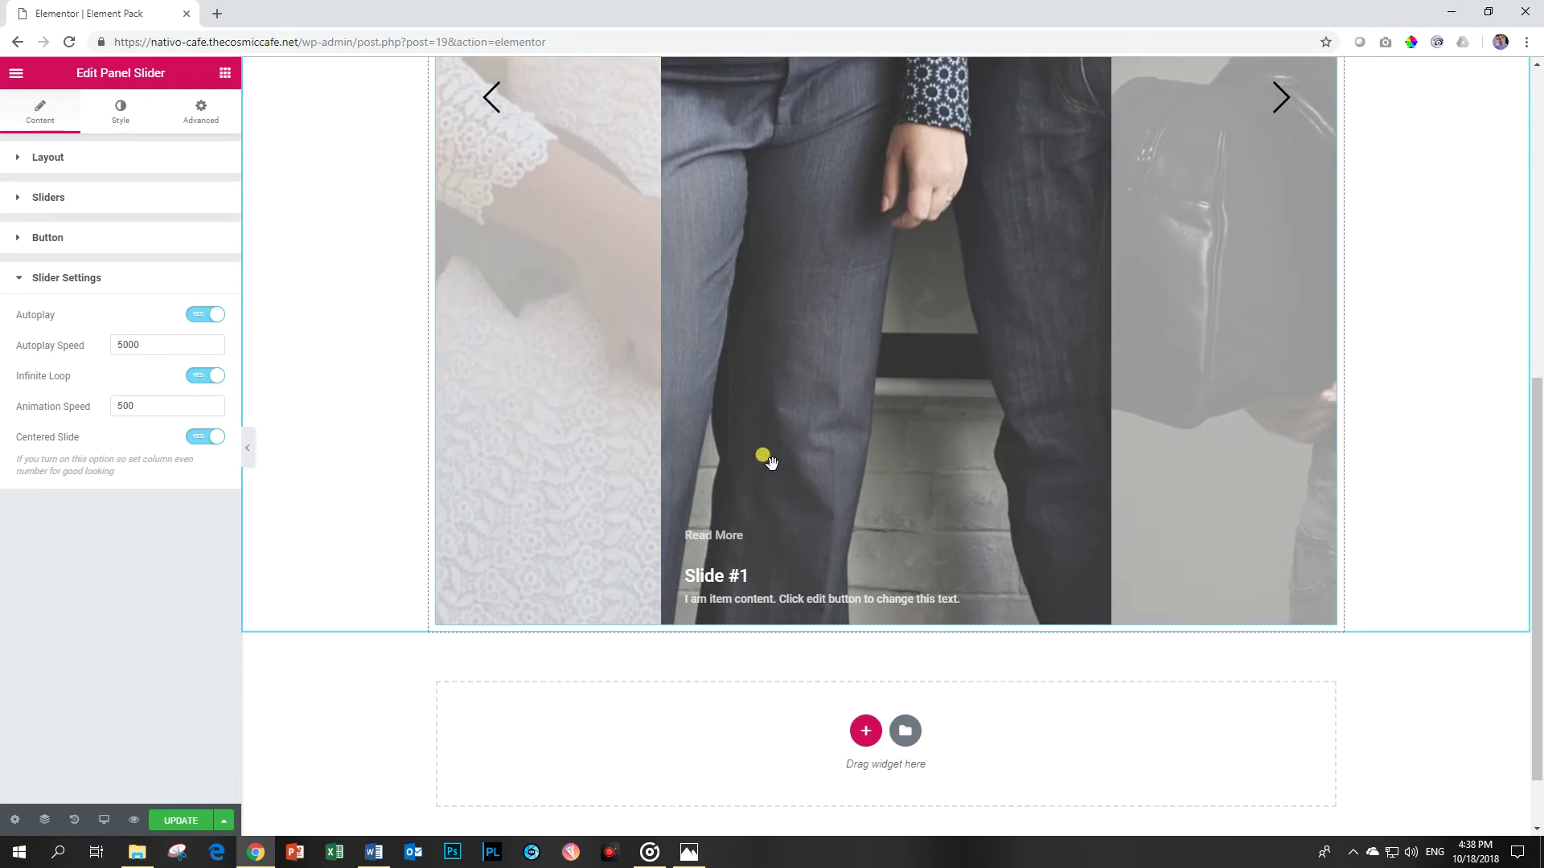
pyautogui.scroll(5, 768, 460)
pyautogui.scroll(2, 762, 451)
# Stretch the slider's section across the page and set its Content Width to Full Width.
pyautogui.rightClick(314, 244)
pyautogui.click(346, 259)
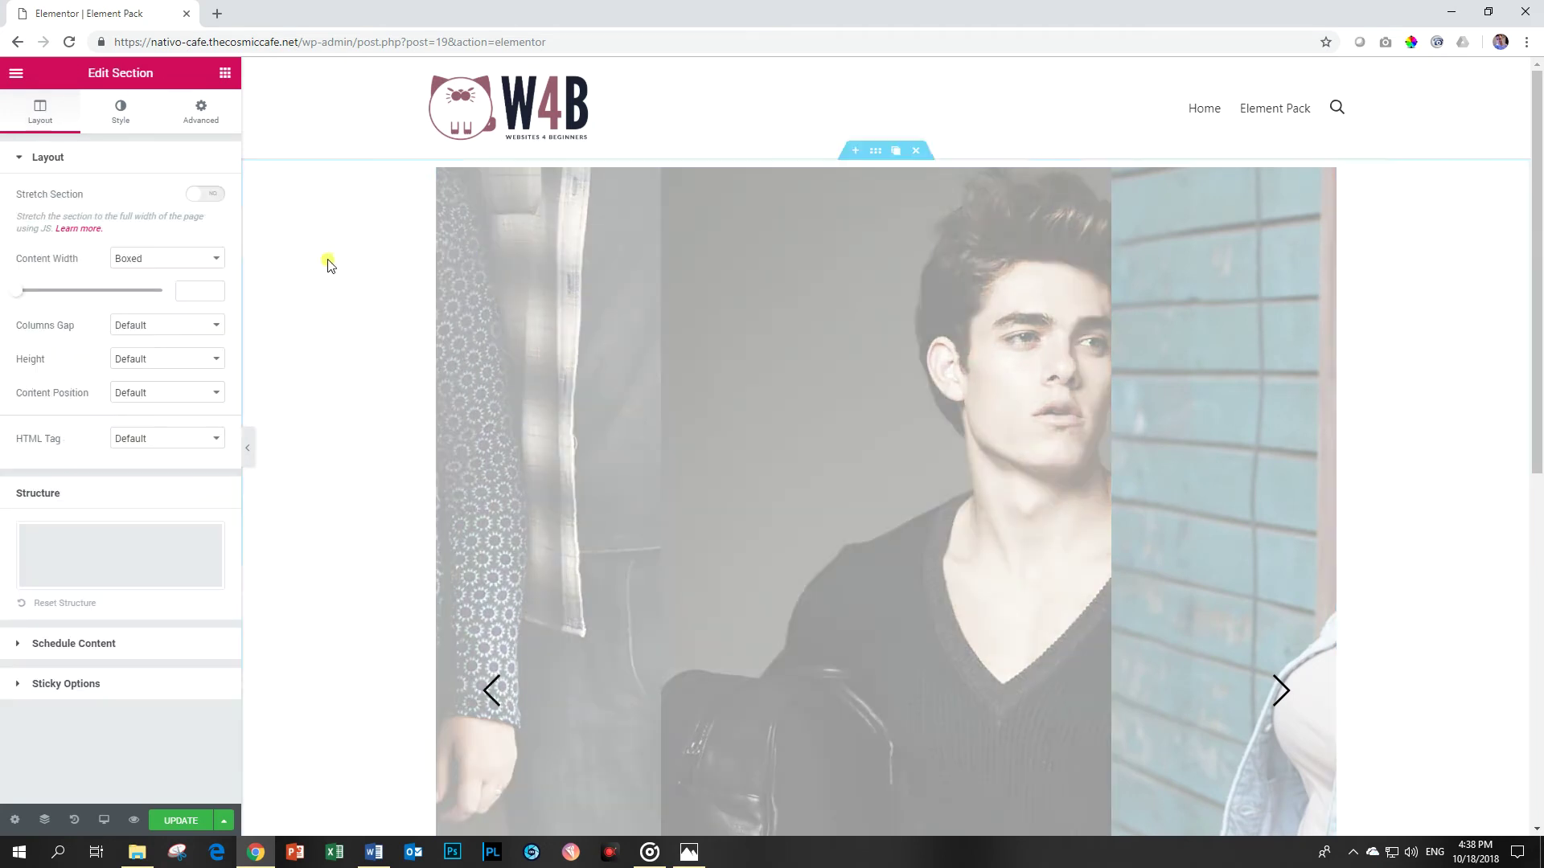
pyautogui.click(208, 194)
pyautogui.click(177, 259)
pyautogui.click(161, 291)
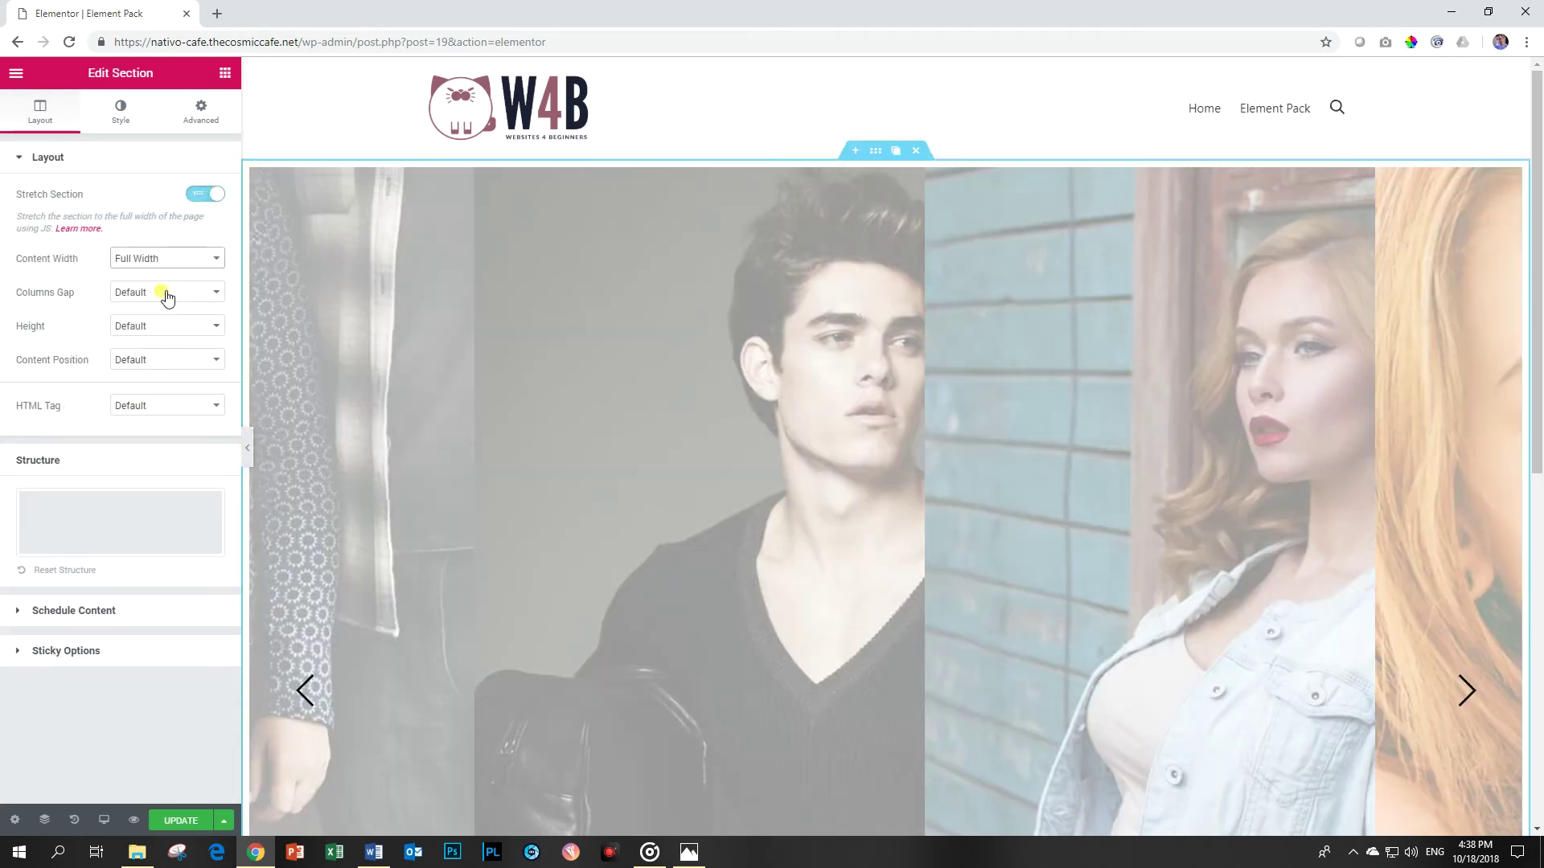
pyautogui.scroll(-4, 804, 297)
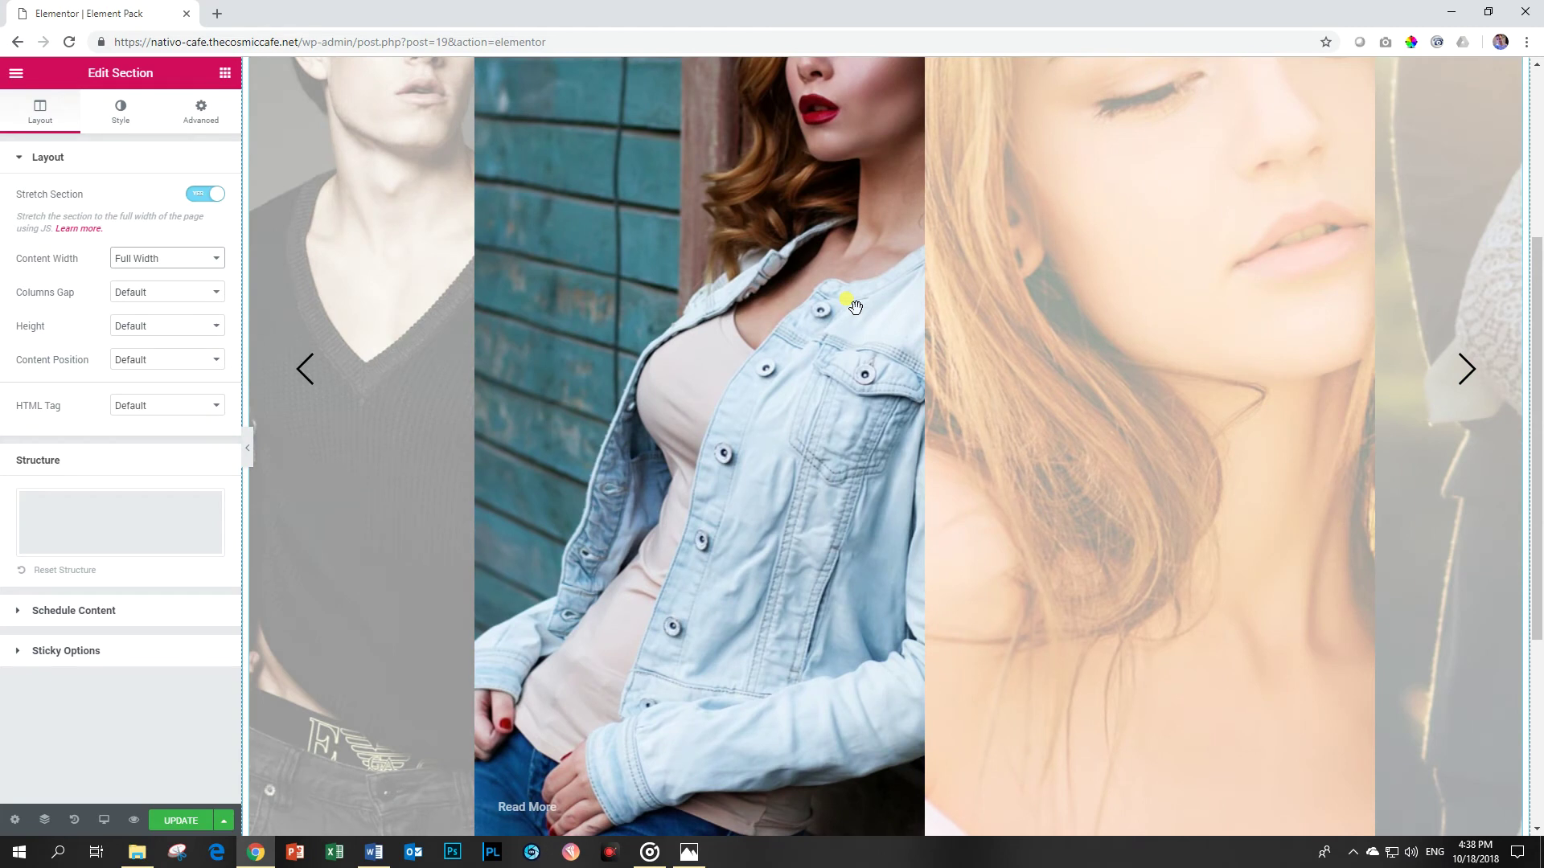
pyautogui.scroll(-2, 855, 306)
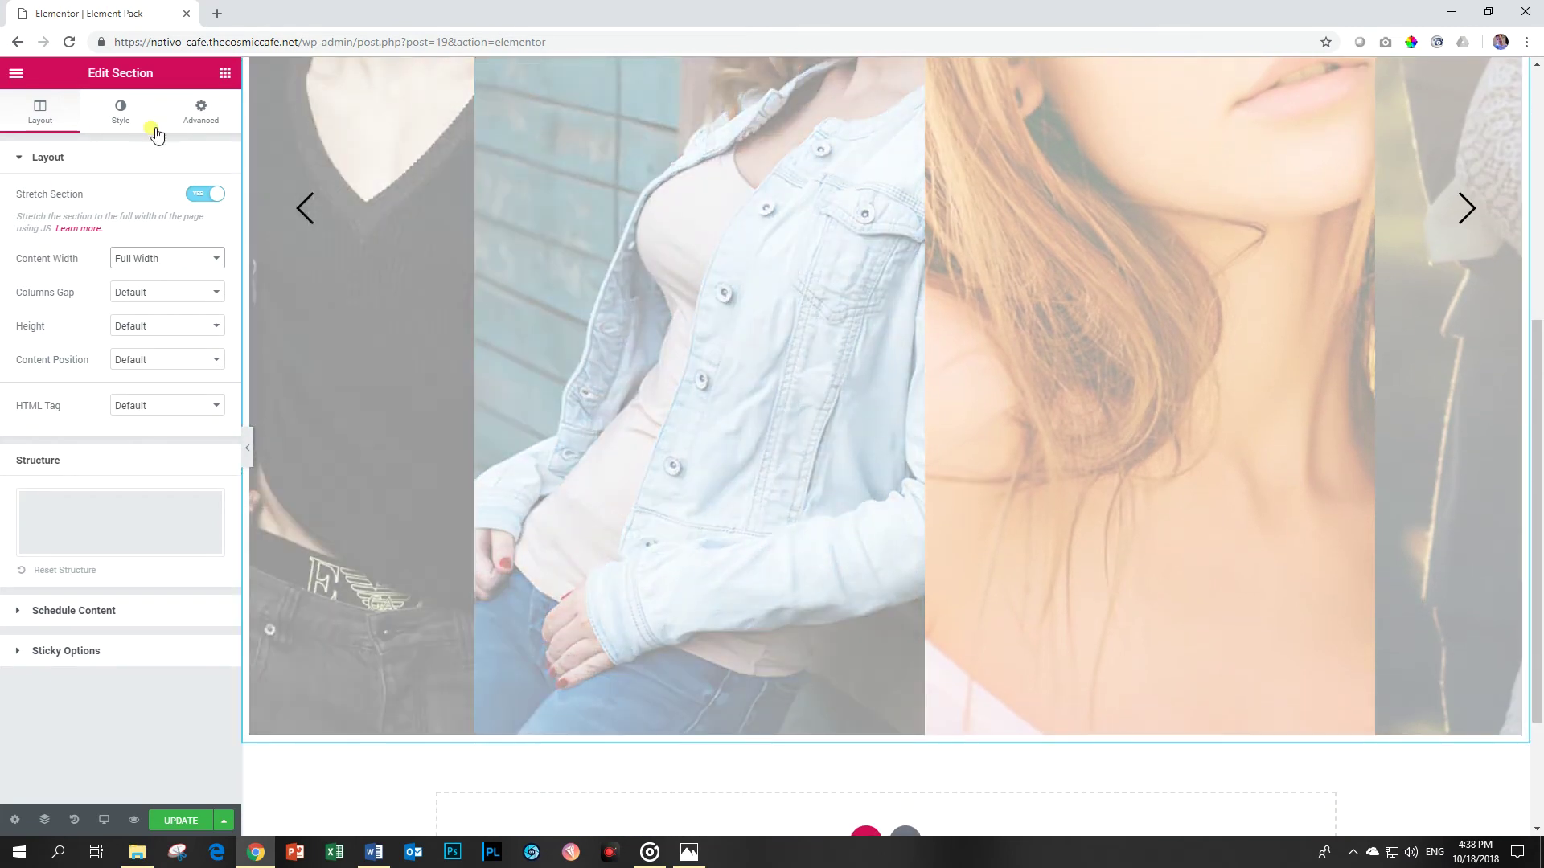
# Reopen the panel slider's settings and examine the full-width, centered two-column slider from its upper to its lower edge.
pyautogui.click(446, 294)
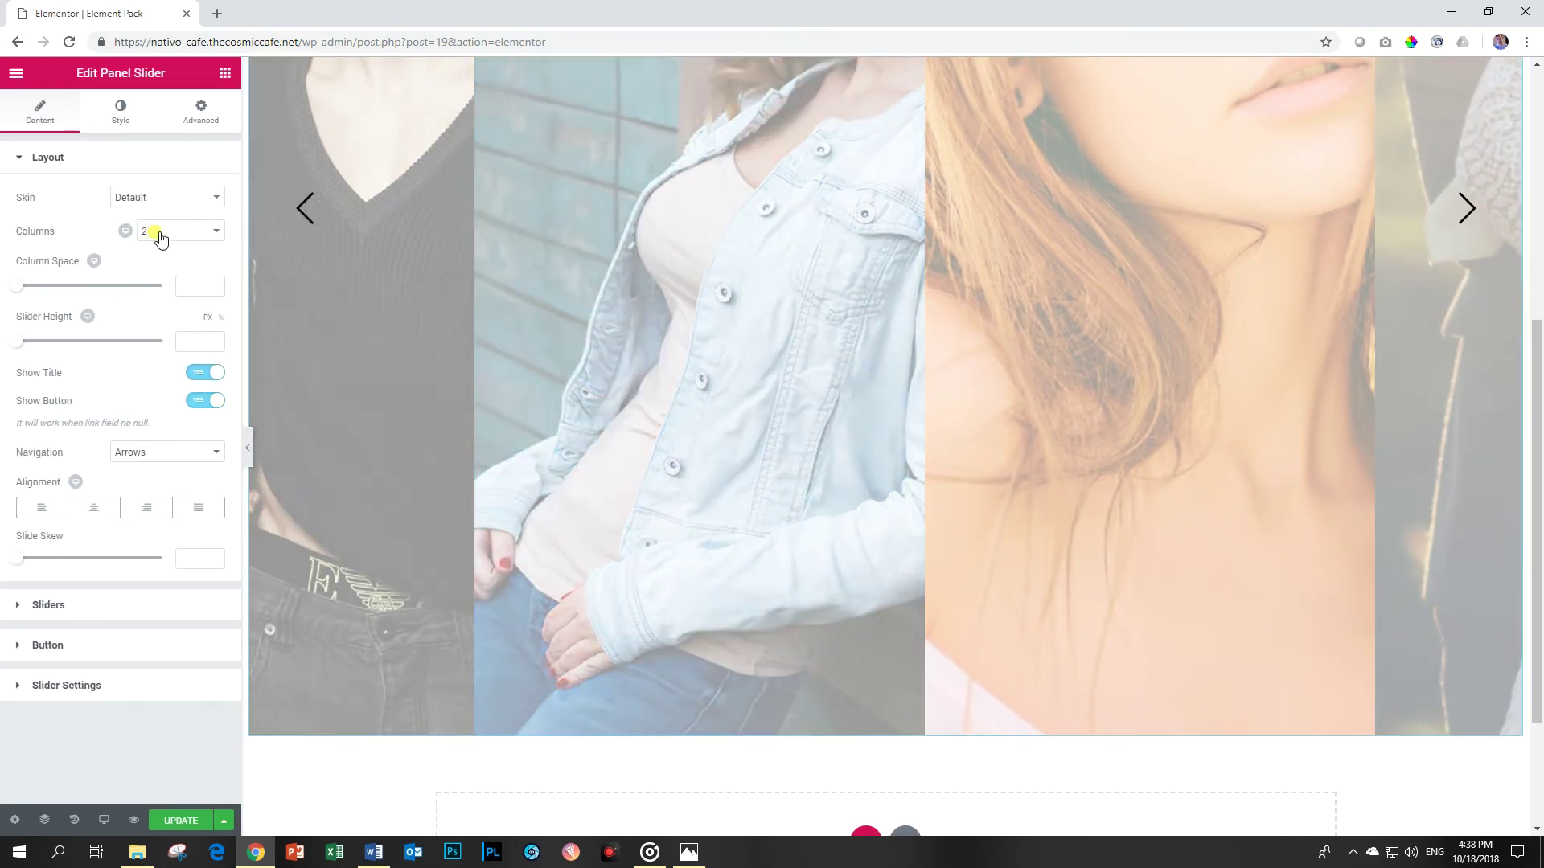
pyautogui.scroll(5, 785, 355)
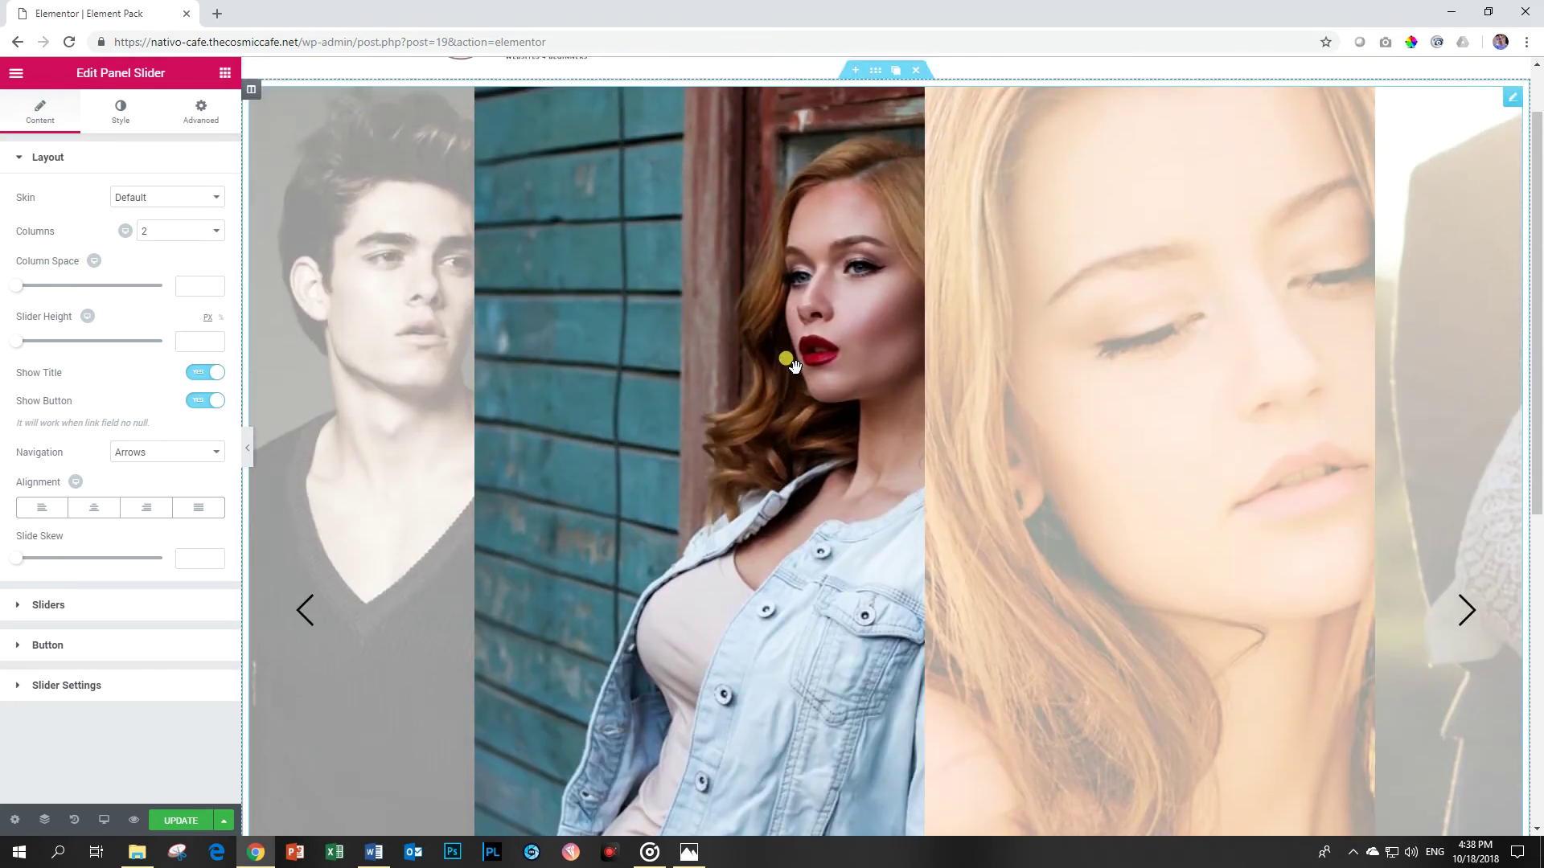
pyautogui.scroll(-7, 792, 366)
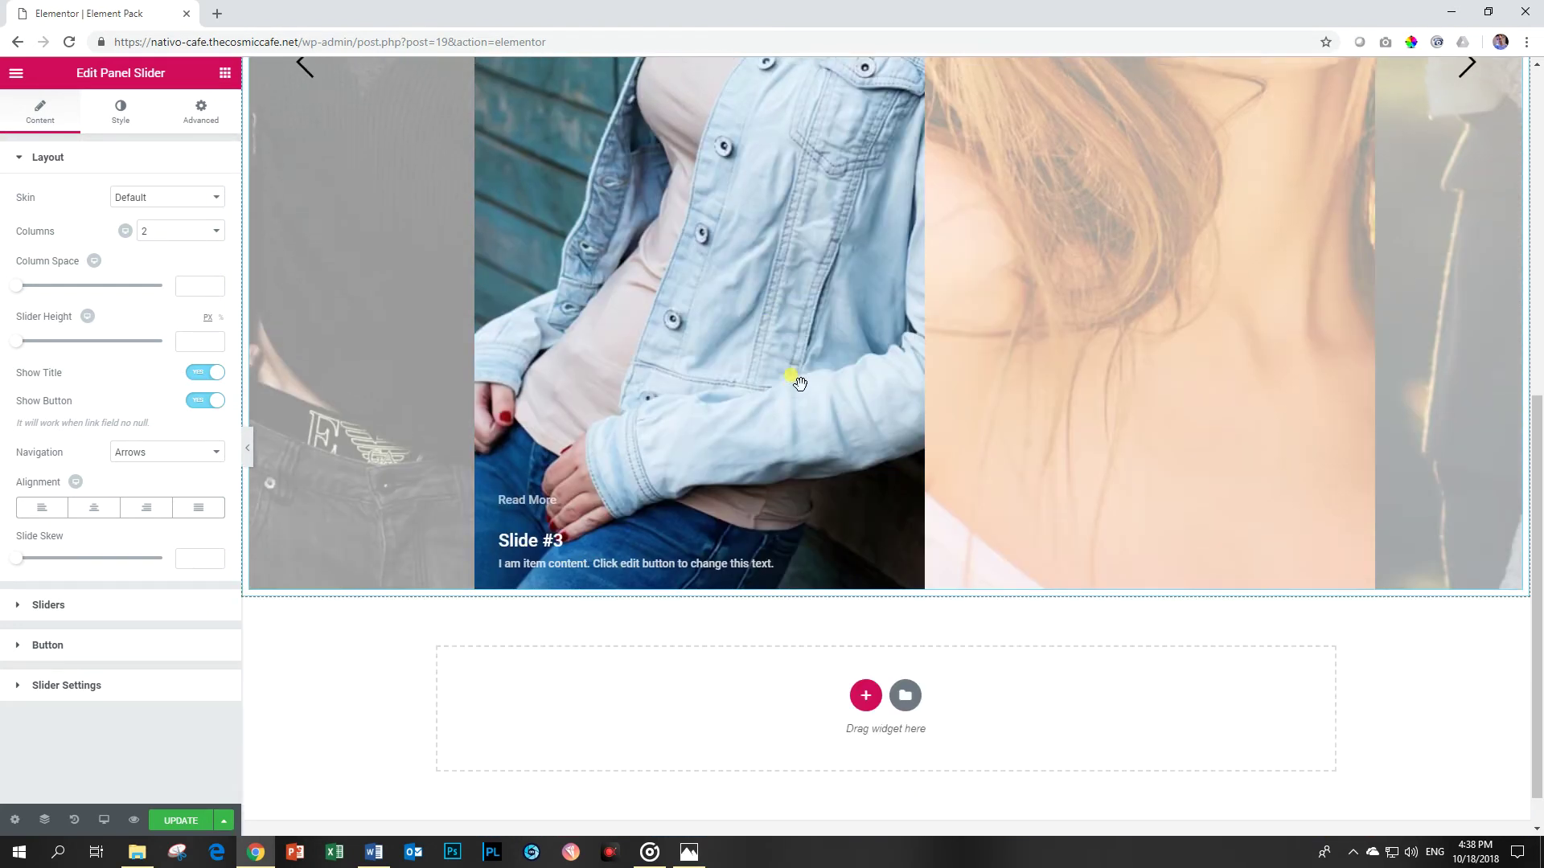
pyautogui.scroll(6, 797, 378)
pyautogui.scroll(2, 798, 382)
pyautogui.scroll(-5, 799, 383)
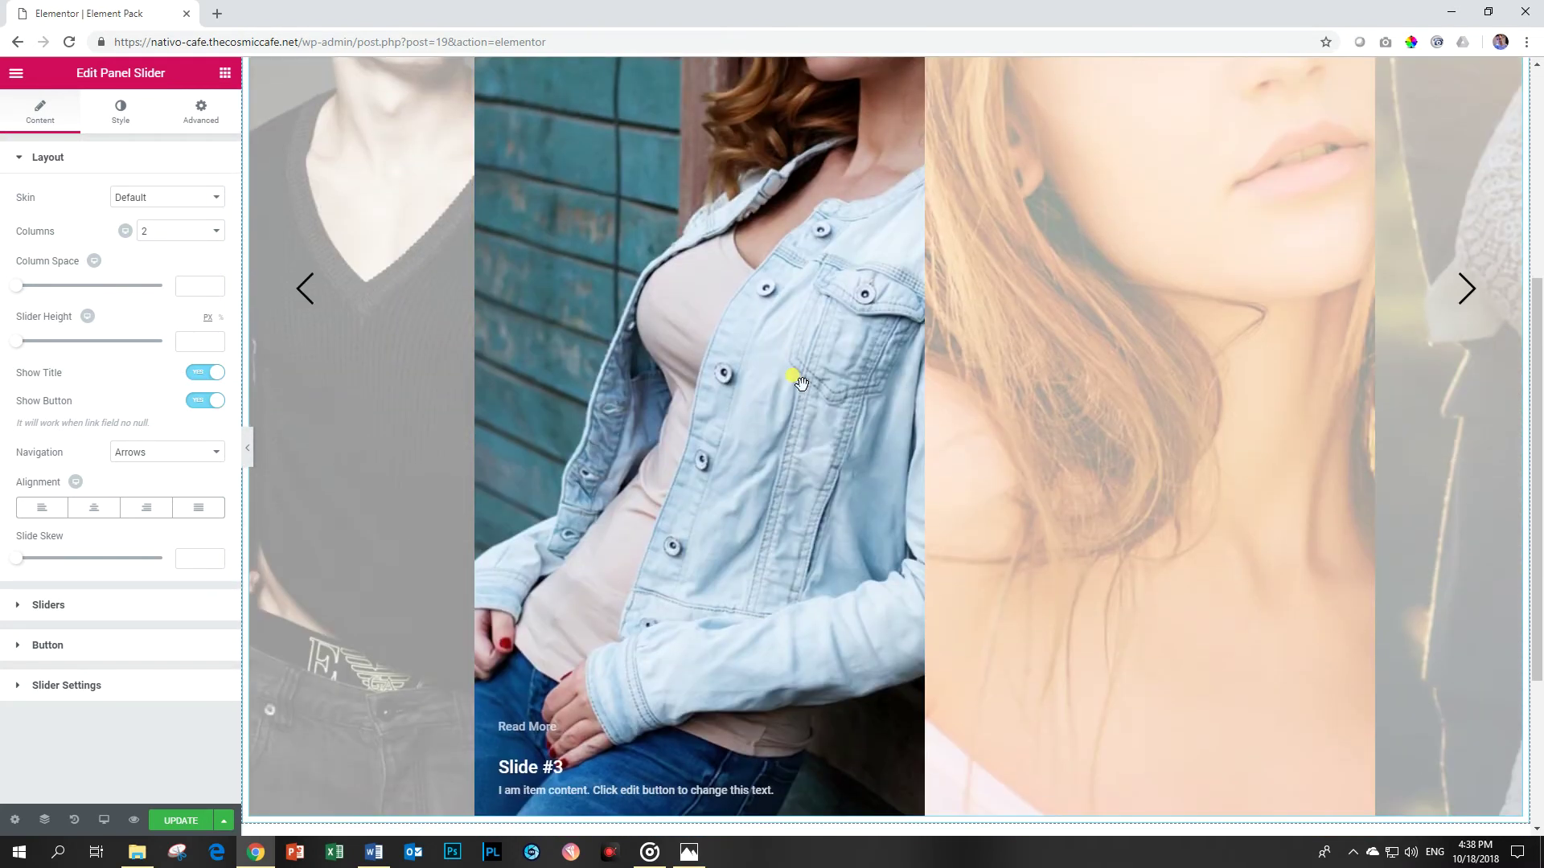
pyautogui.scroll(5, 801, 383)
pyautogui.scroll(-8, 801, 383)
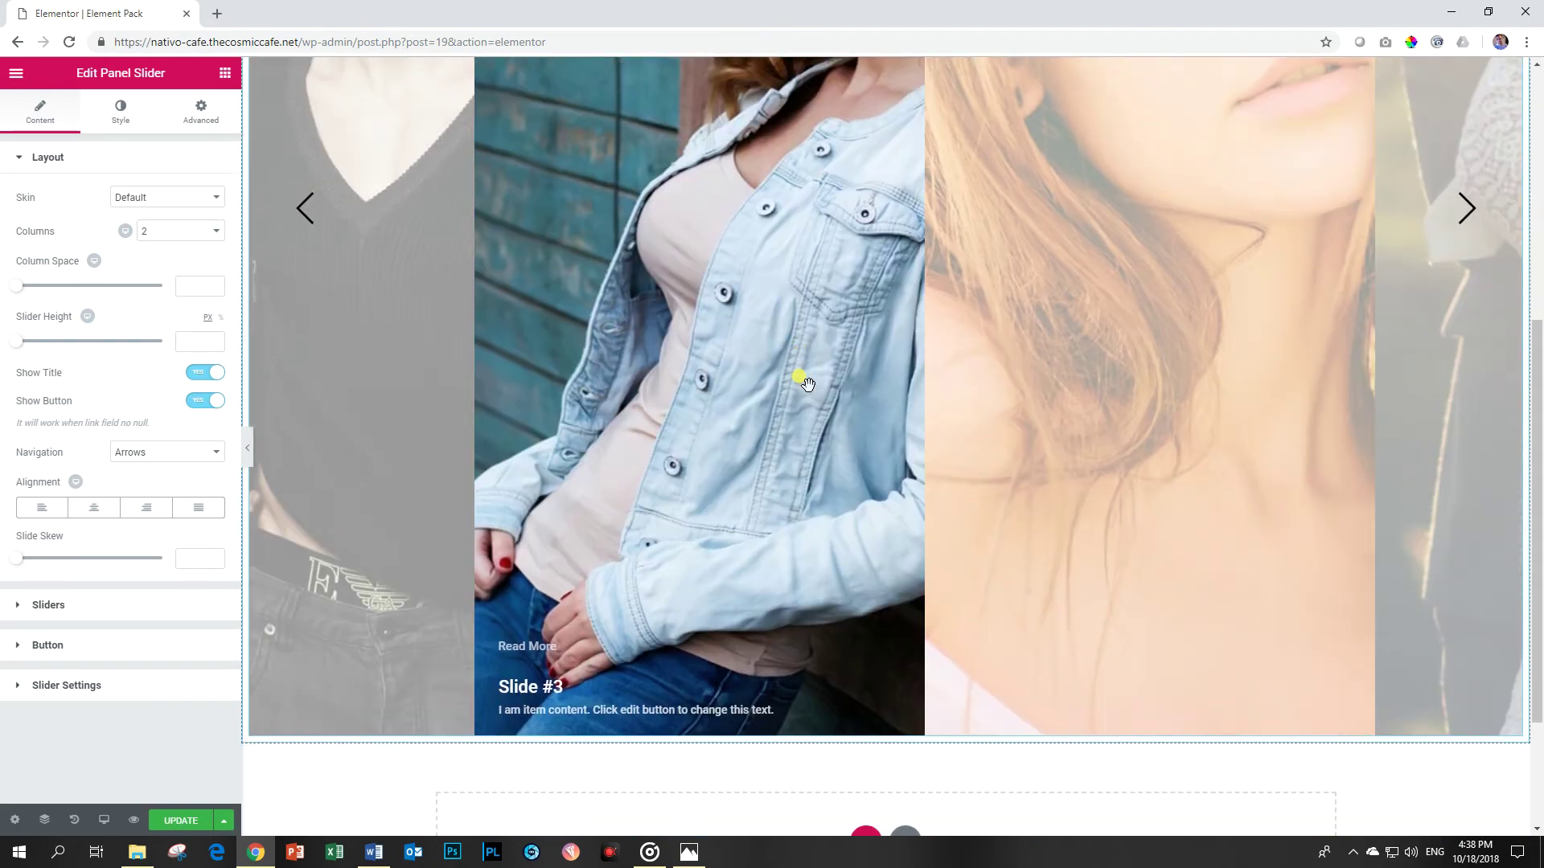
# Add a three-column section below the slider and paste a copy of the panel slider into its third column.
pyautogui.click(866, 648)
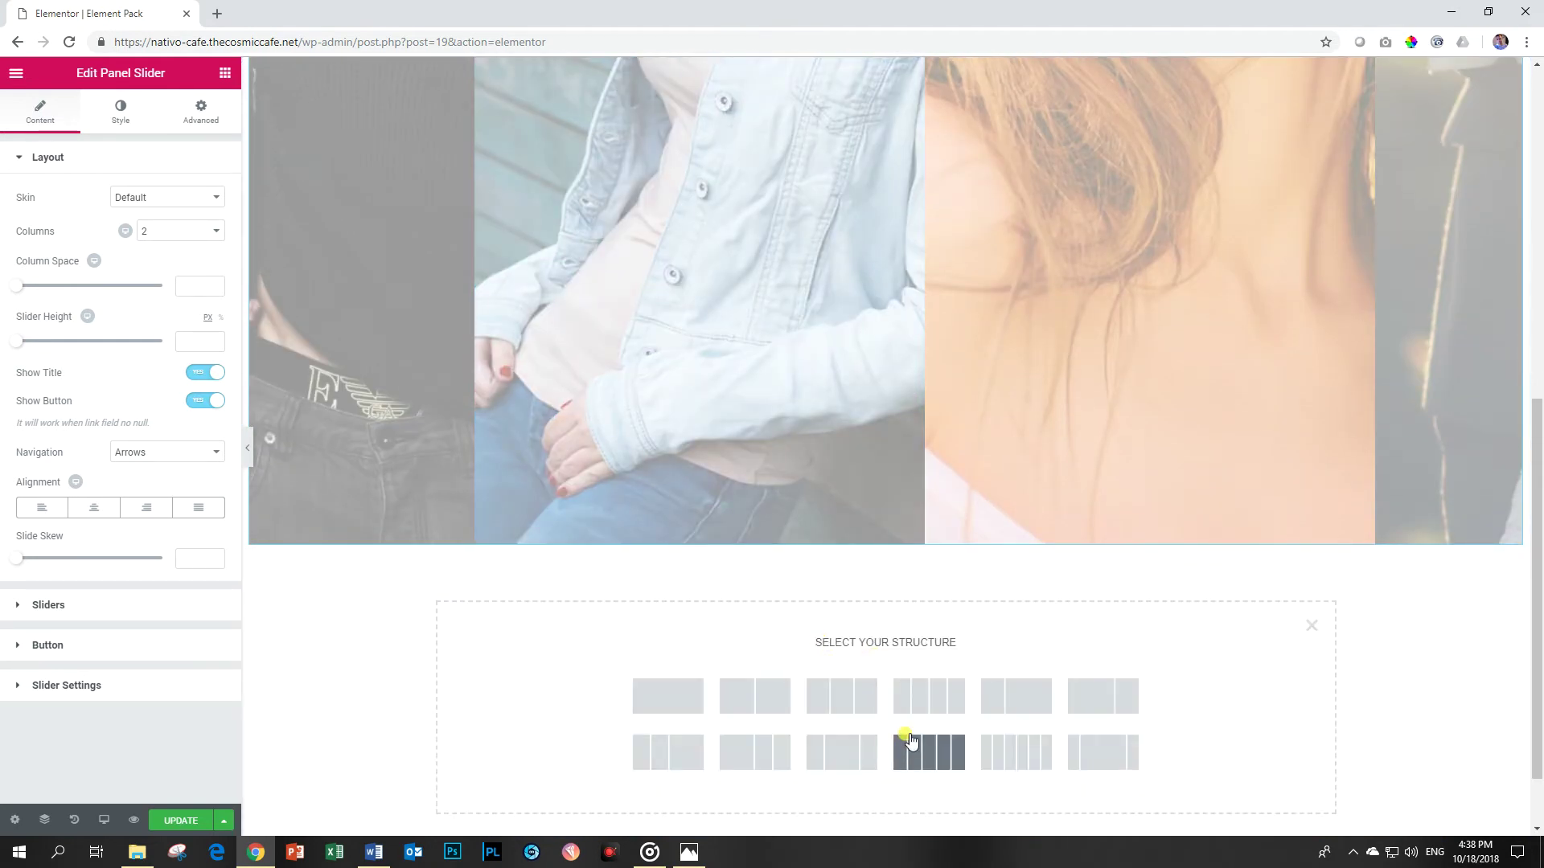
pyautogui.click(841, 696)
pyautogui.rightClick(740, 193)
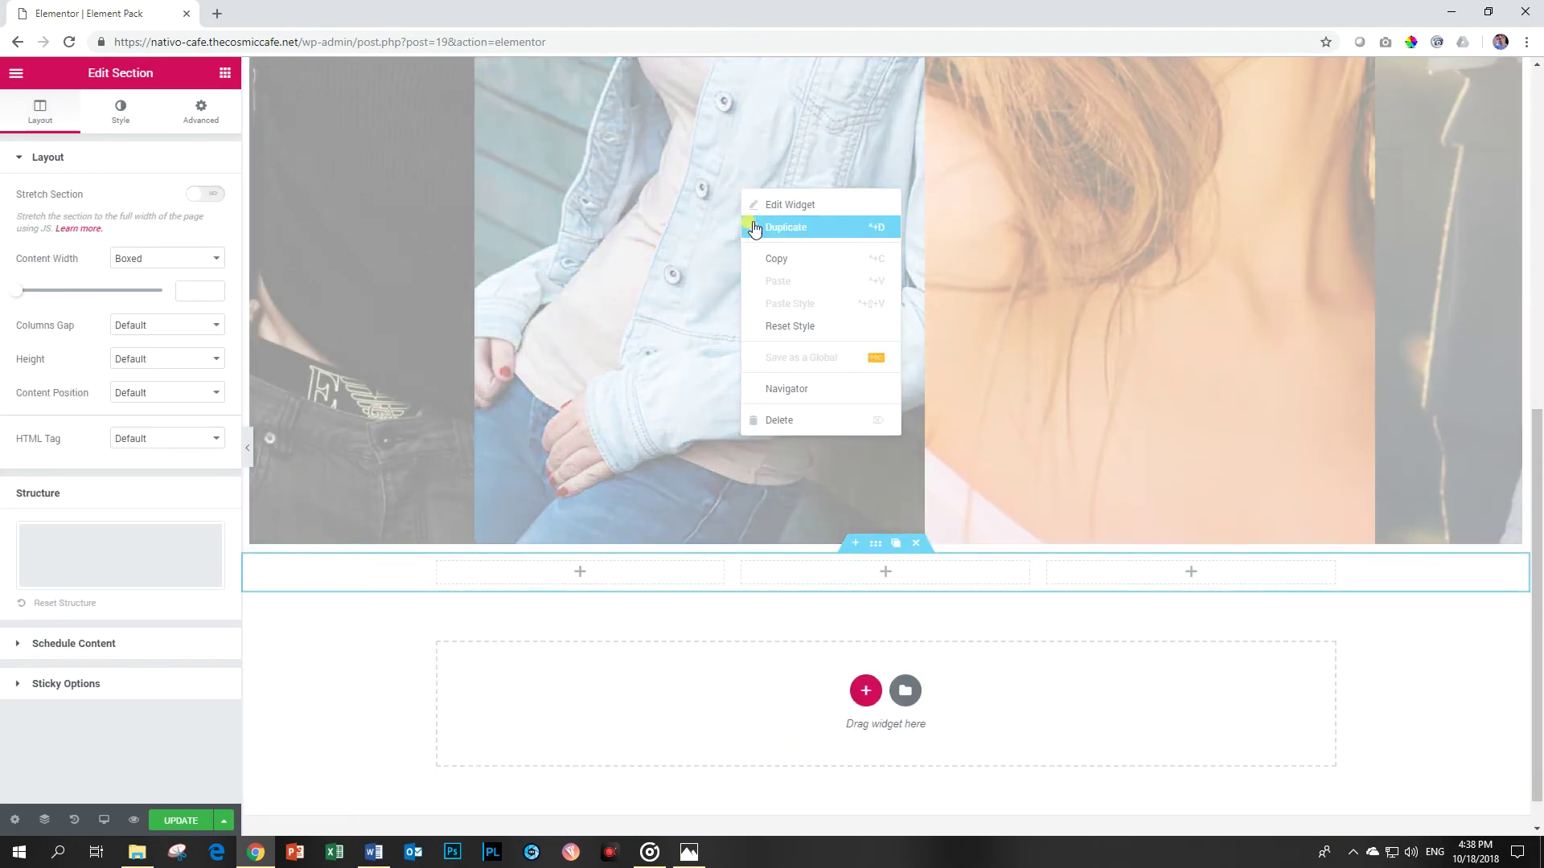
pyautogui.click(760, 259)
pyautogui.rightClick(1140, 582)
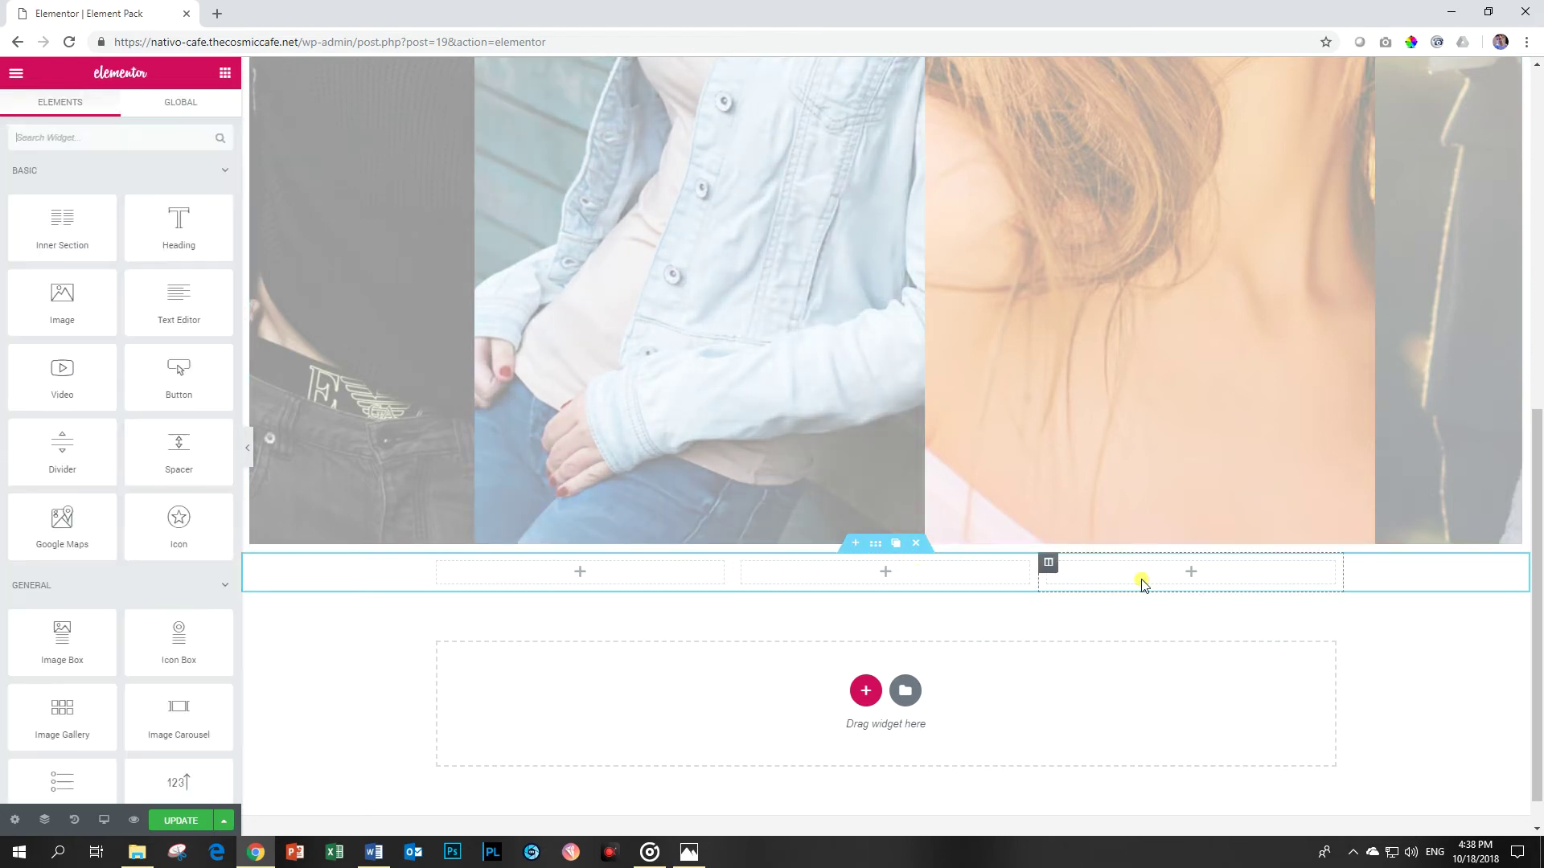
pyautogui.click(1157, 597)
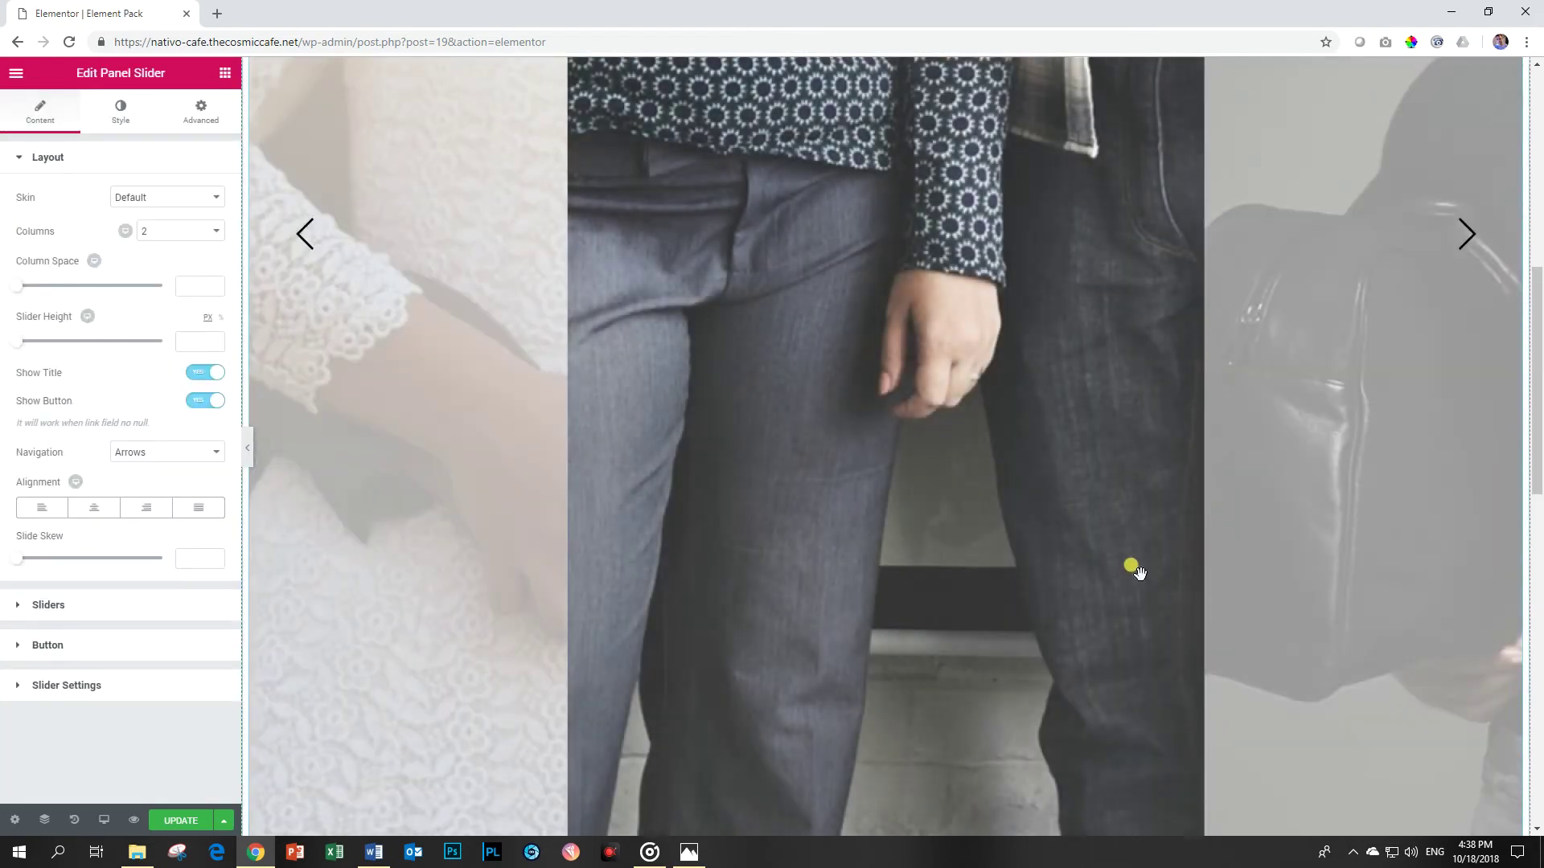
pyautogui.scroll(-6, 1155, 595)
pyautogui.scroll(3, 1144, 574)
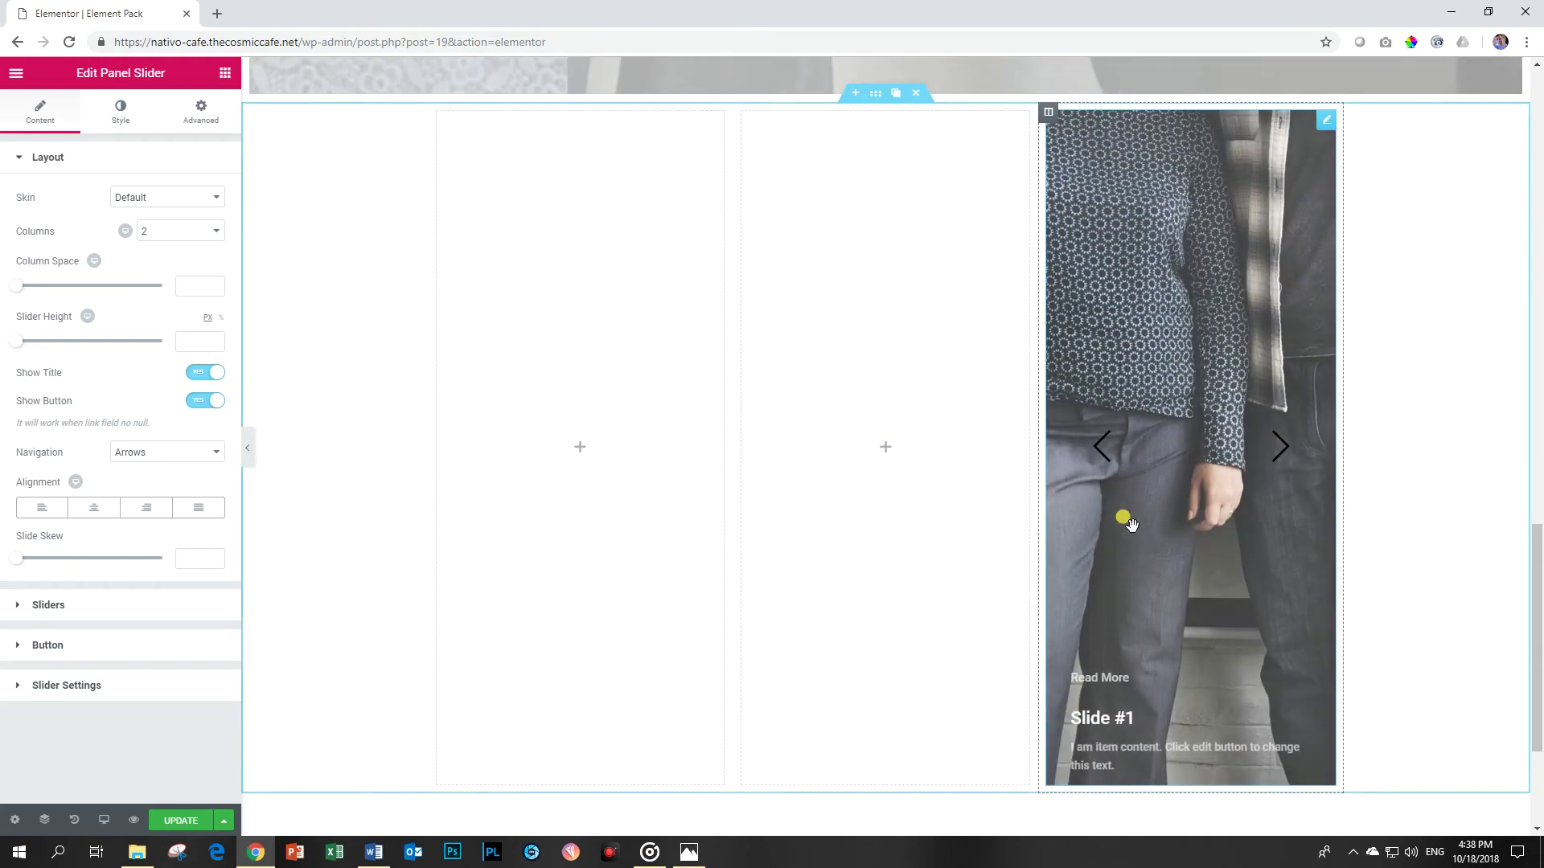
# Narrow the third column slightly and set the Columns option of the panel slider inside it to 1.
pyautogui.moveTo(1031, 451)
pyautogui.mouseDown()
pyautogui.moveTo(940, 455)
pyautogui.moveTo(1078, 432)
pyautogui.moveTo(1010, 423)
pyautogui.moveTo(1044, 426)
pyautogui.mouseUp()
pyautogui.click(1280, 442)
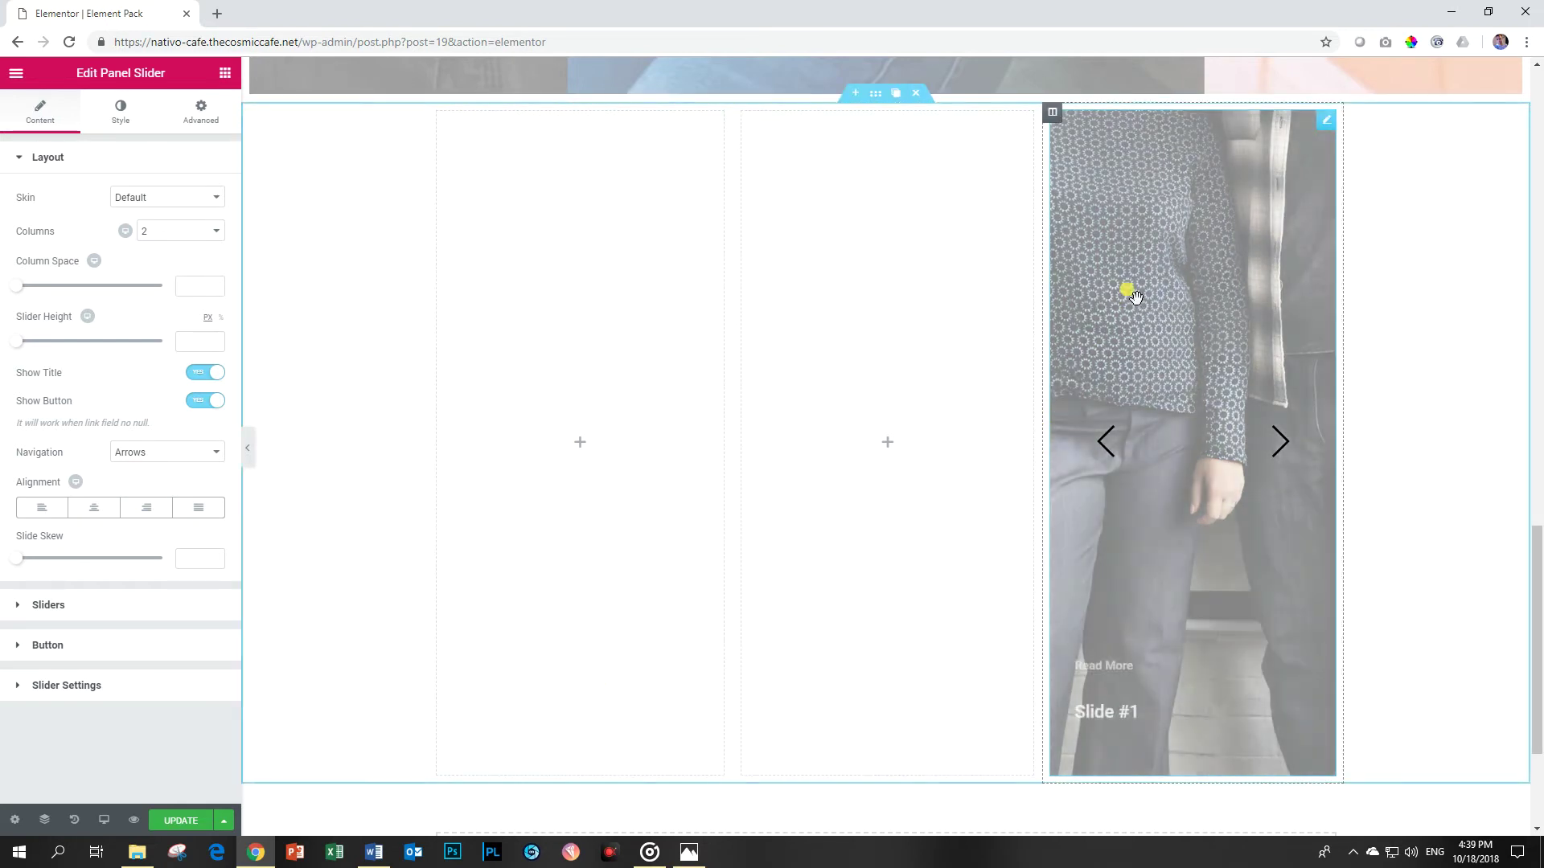
pyautogui.click(46, 609)
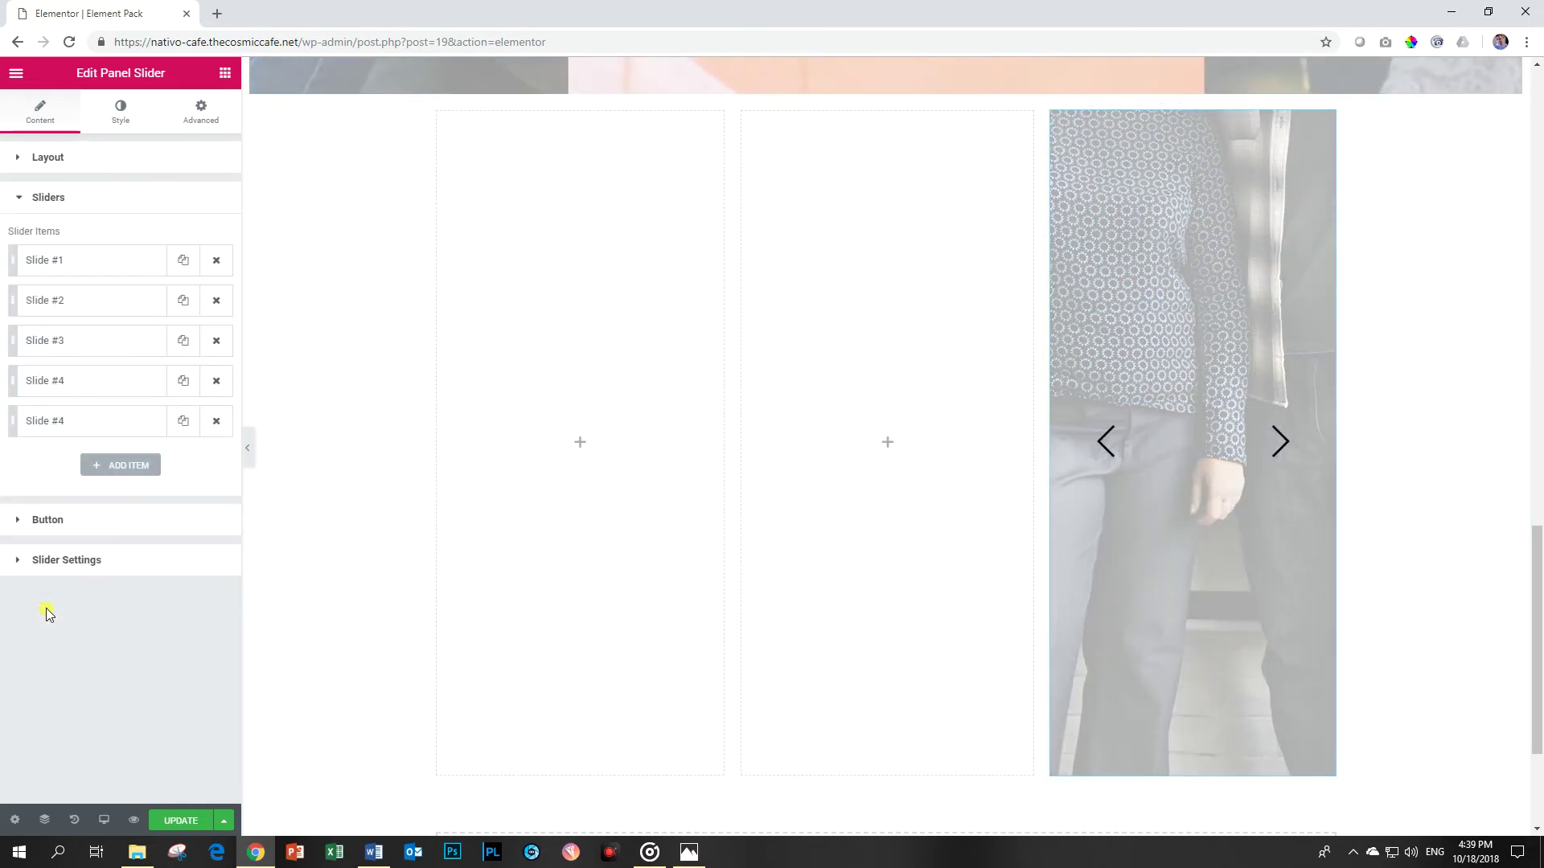
pyautogui.click(45, 199)
pyautogui.click(52, 156)
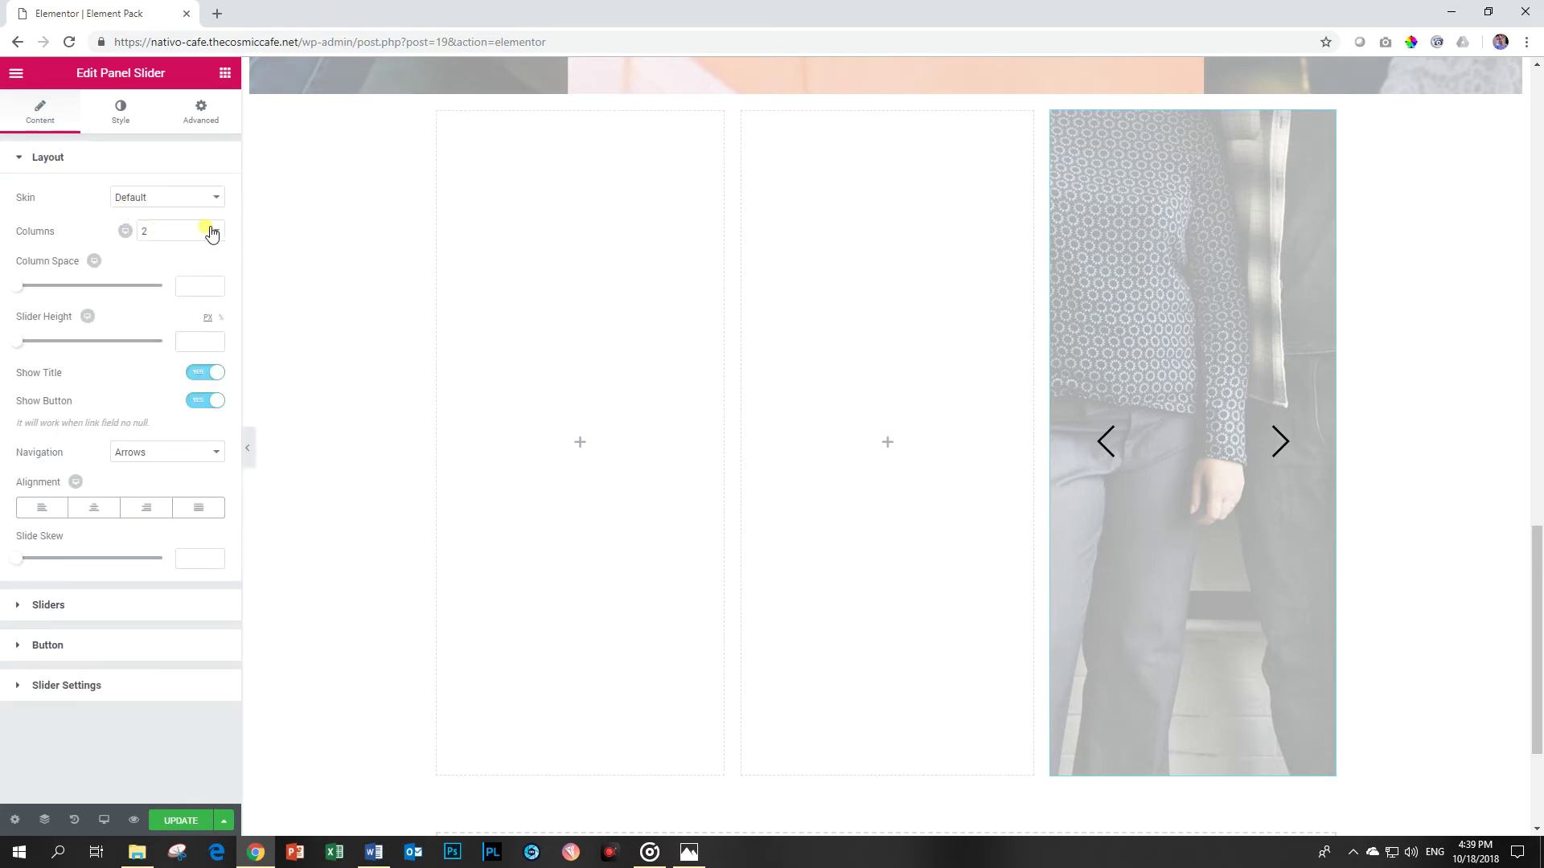
pyautogui.click(164, 235)
pyautogui.click(155, 249)
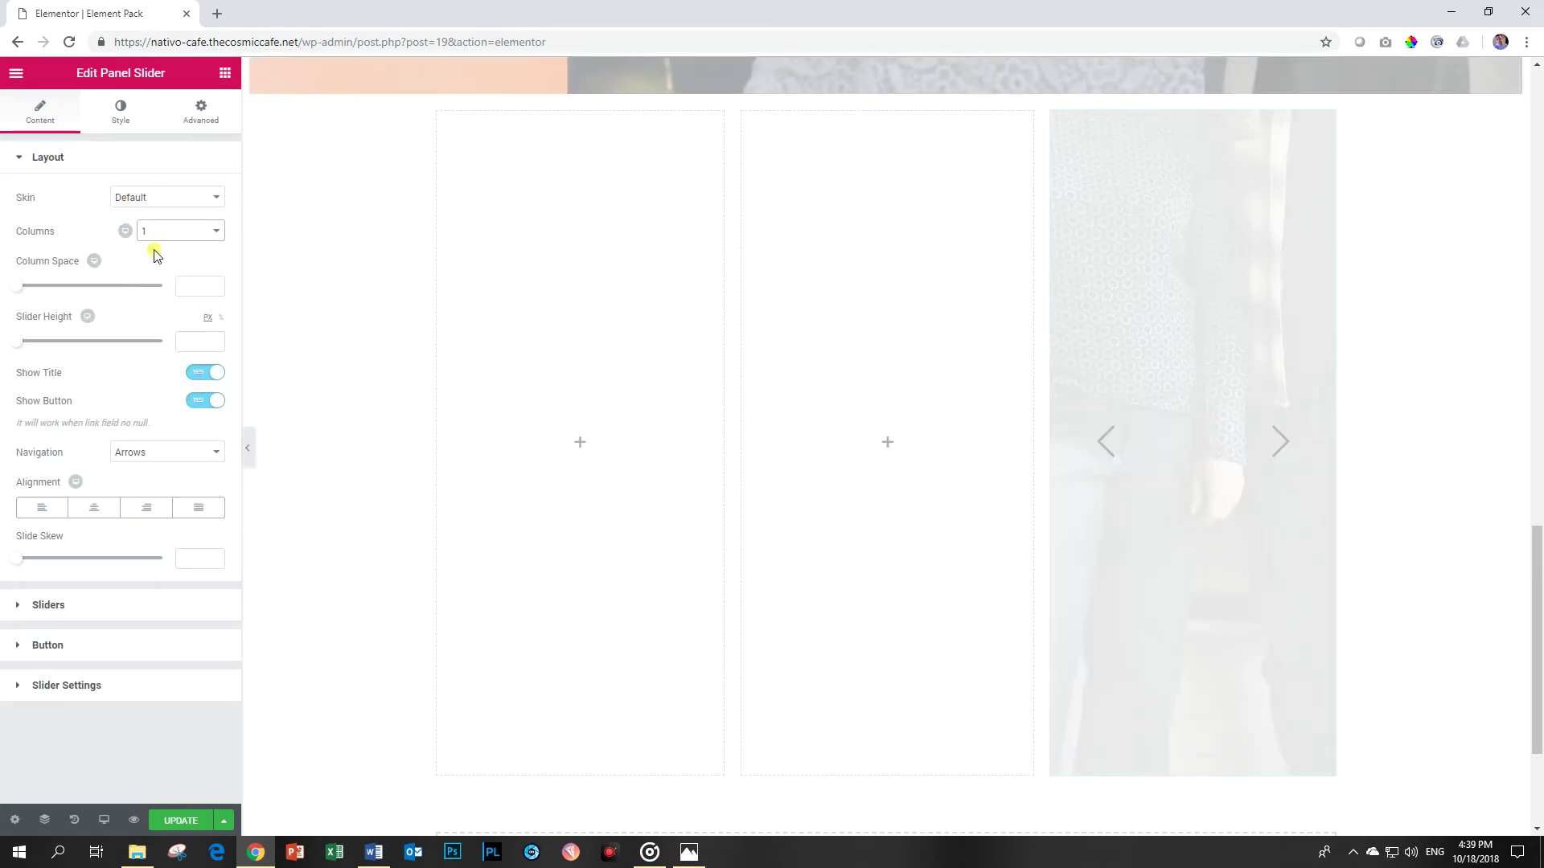
# Page forward through the slides of the single-column panel slider to preview them.
pyautogui.click(1280, 443)
pyautogui.click(1287, 447)
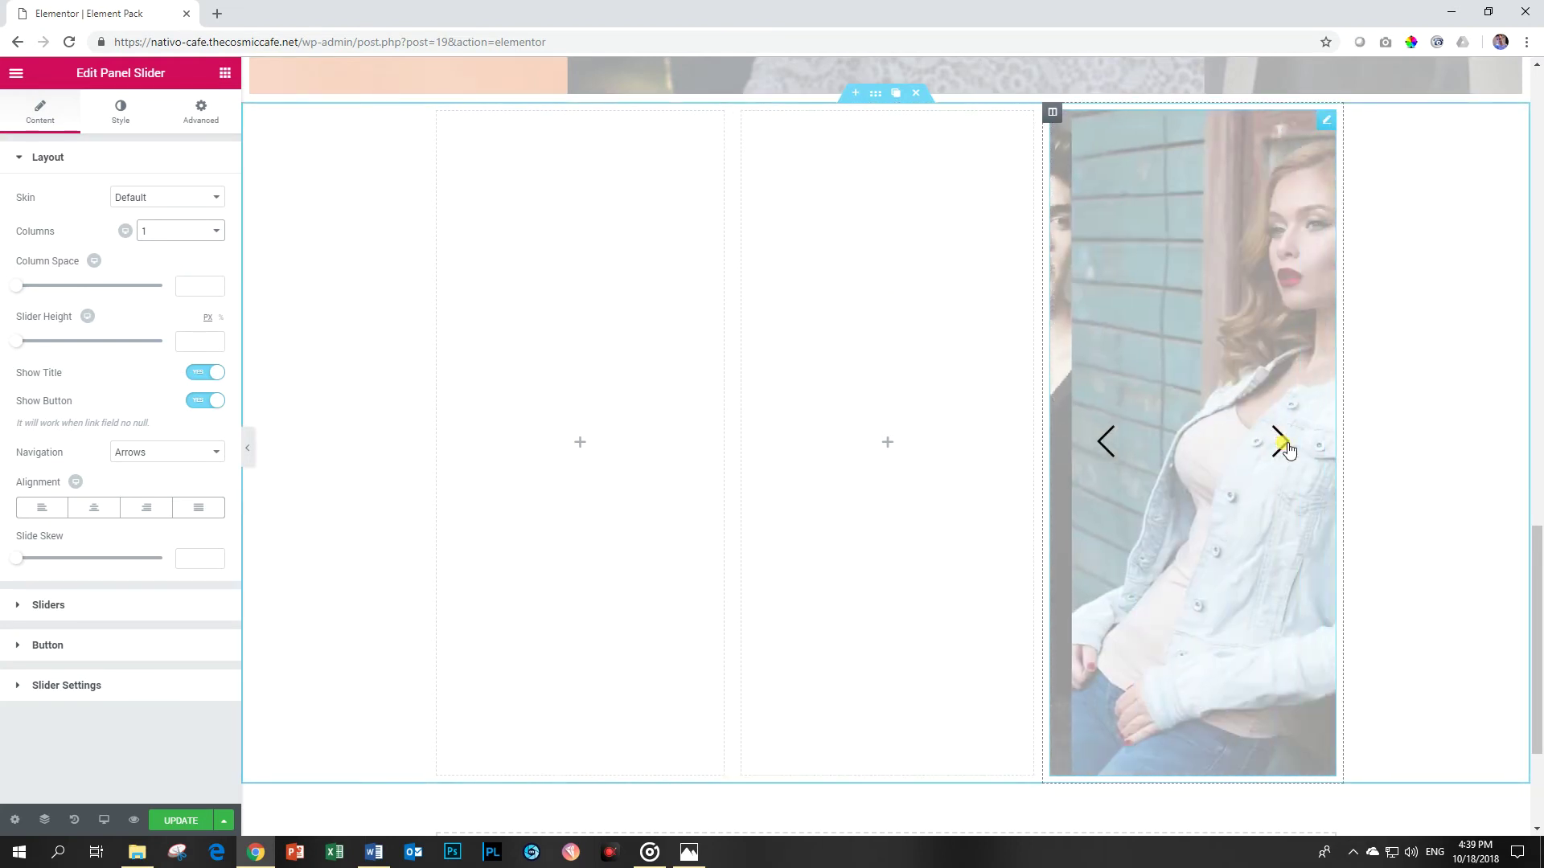
pyautogui.click(1286, 447)
pyautogui.click(1280, 442)
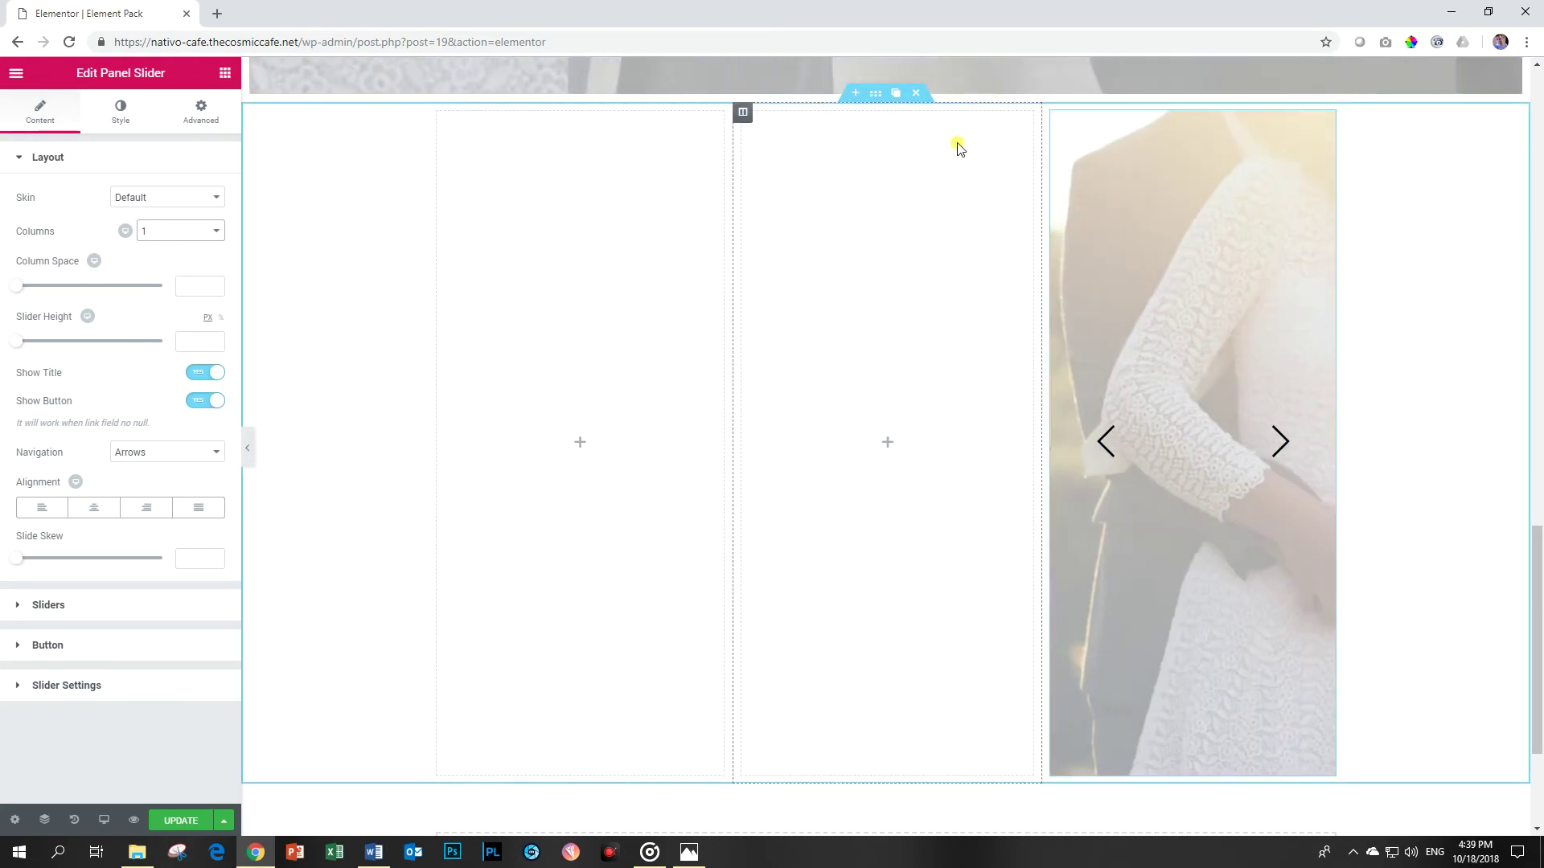
# Delete the empty middle column and widen the panel slider's column to about two thirds of the section.
pyautogui.click(794, 112)
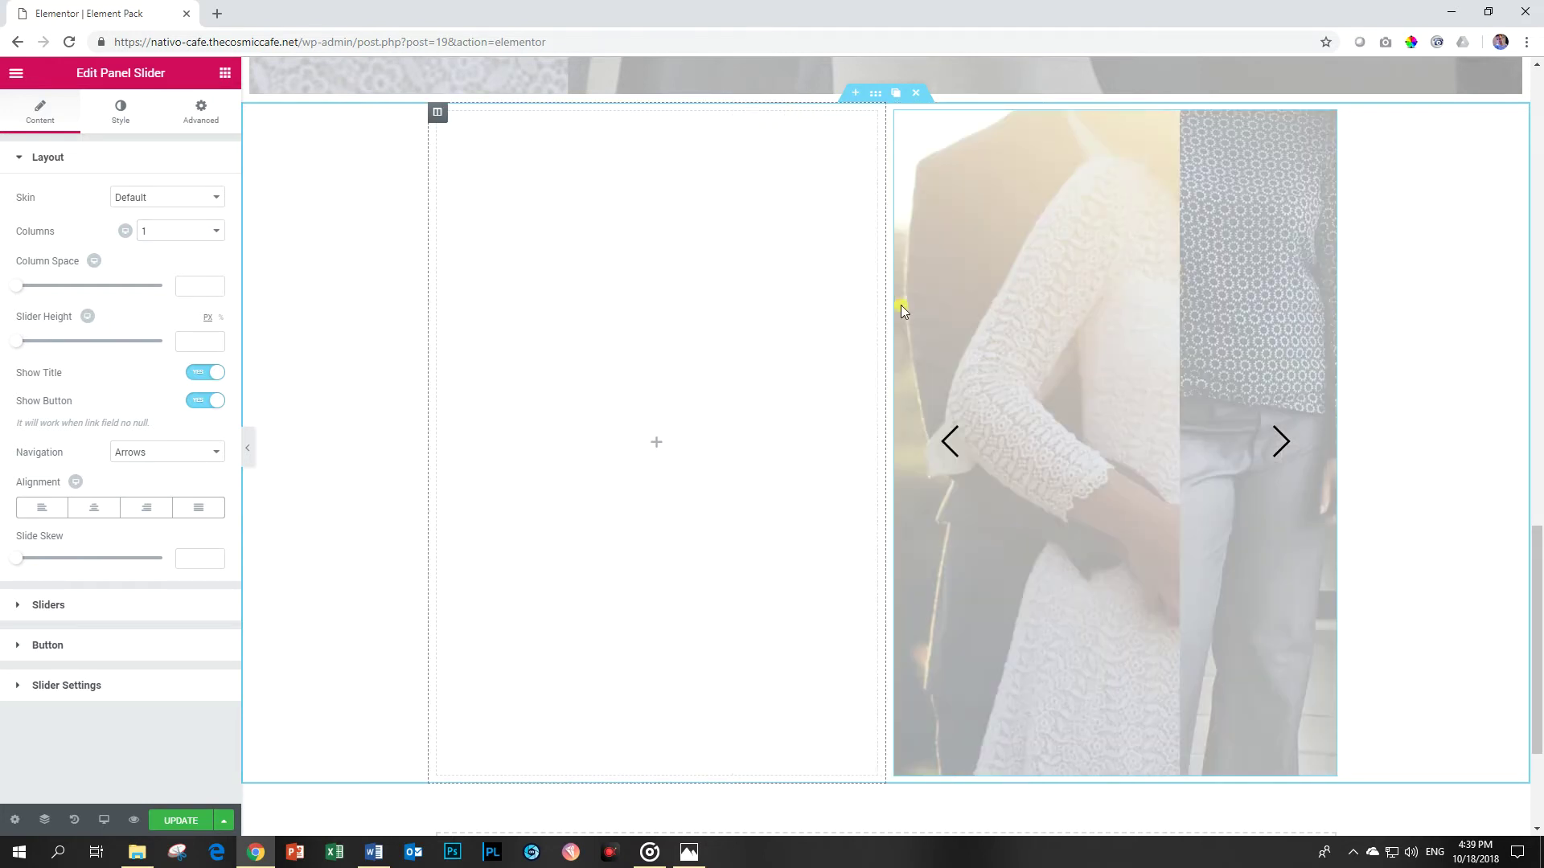
pyautogui.moveTo(886, 414); pyautogui.dragTo(752, 393)
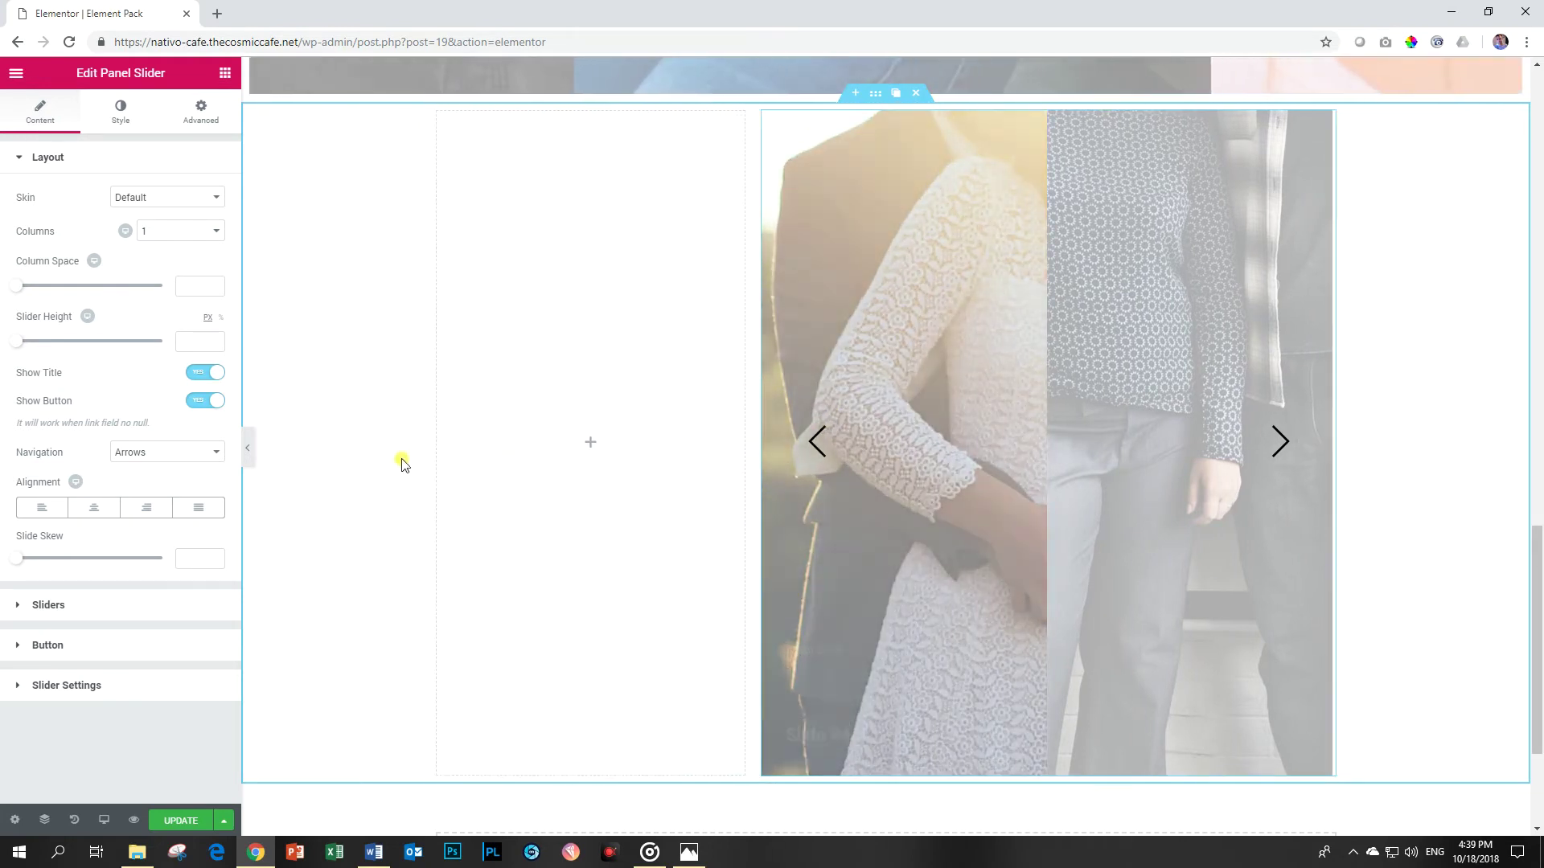
# Disable Centered Slide for the lower panel slider and set its Columns option to 2.
pyautogui.click(64, 685)
pyautogui.click(206, 439)
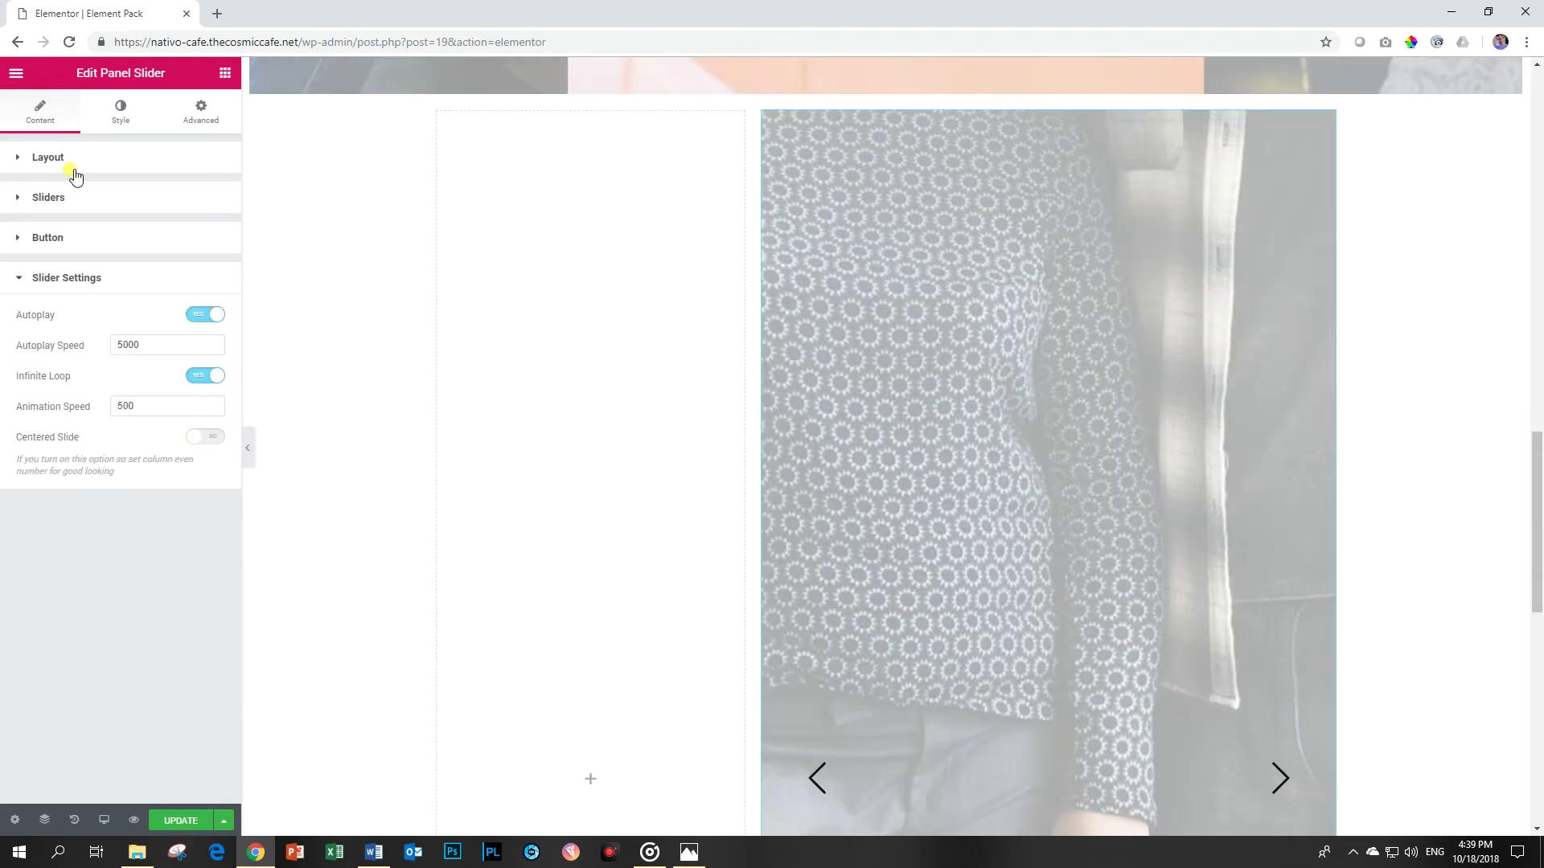
pyautogui.click(69, 168)
pyautogui.click(153, 230)
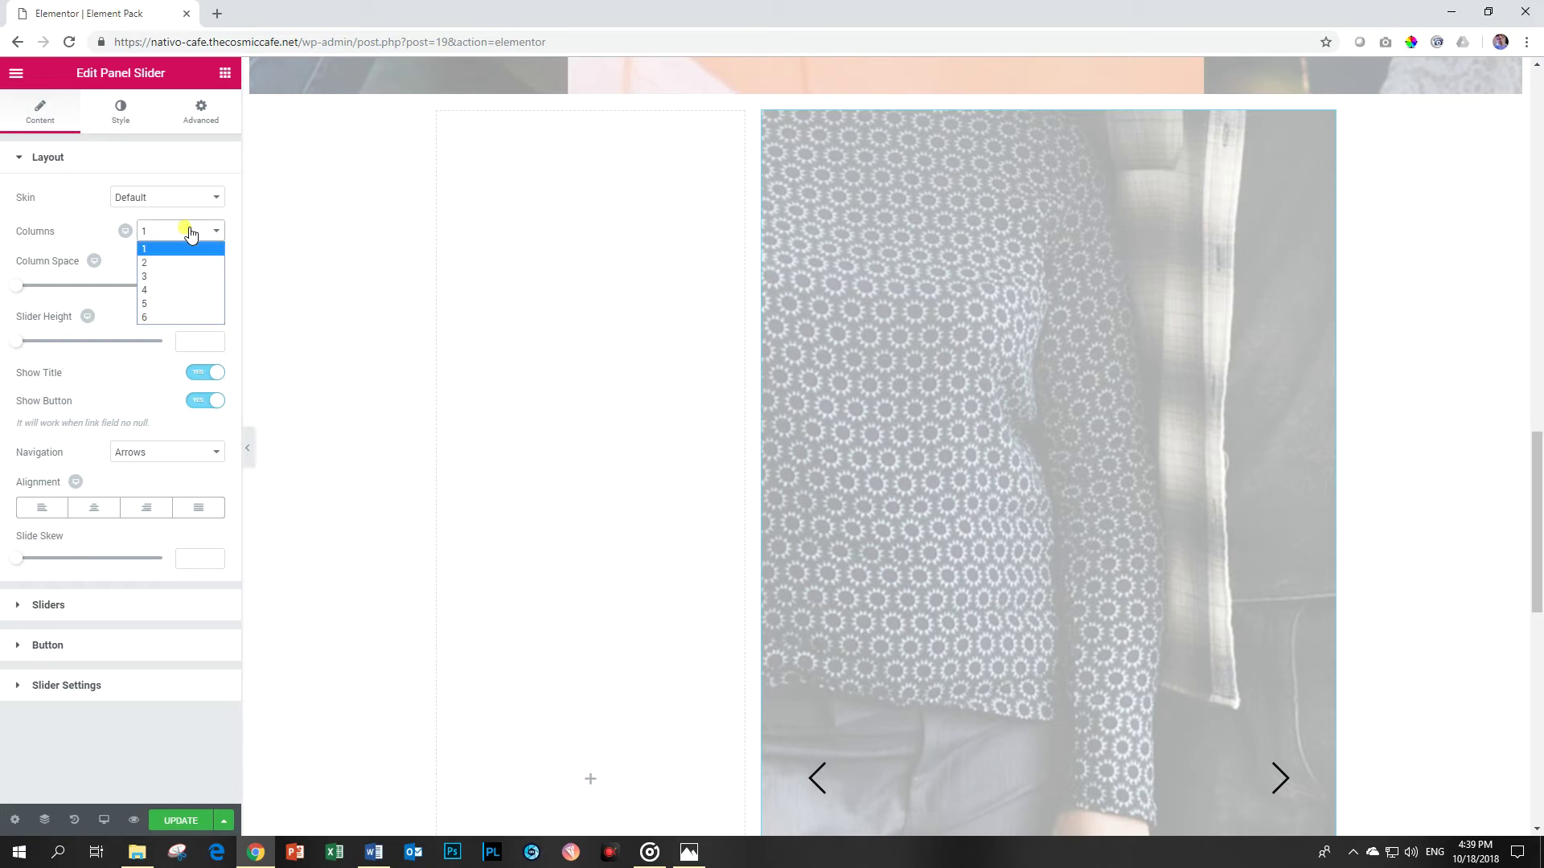
pyautogui.click(152, 258)
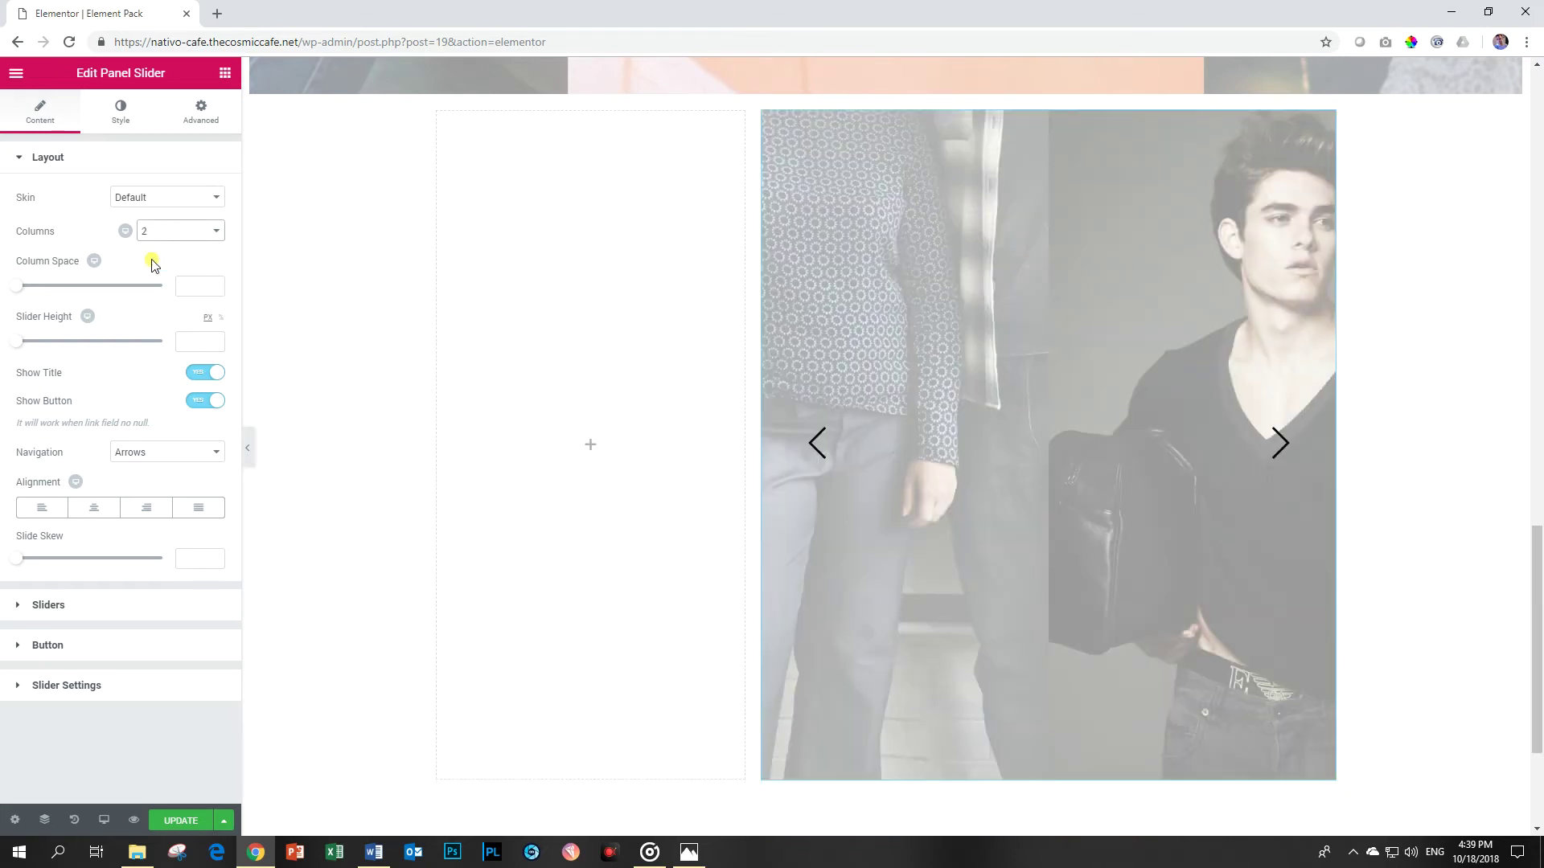
# Page through the lower two-column slider's slides in both directions, and examine the full-width slider above it for comparison.
pyautogui.click(816, 447)
pyautogui.click(816, 447)
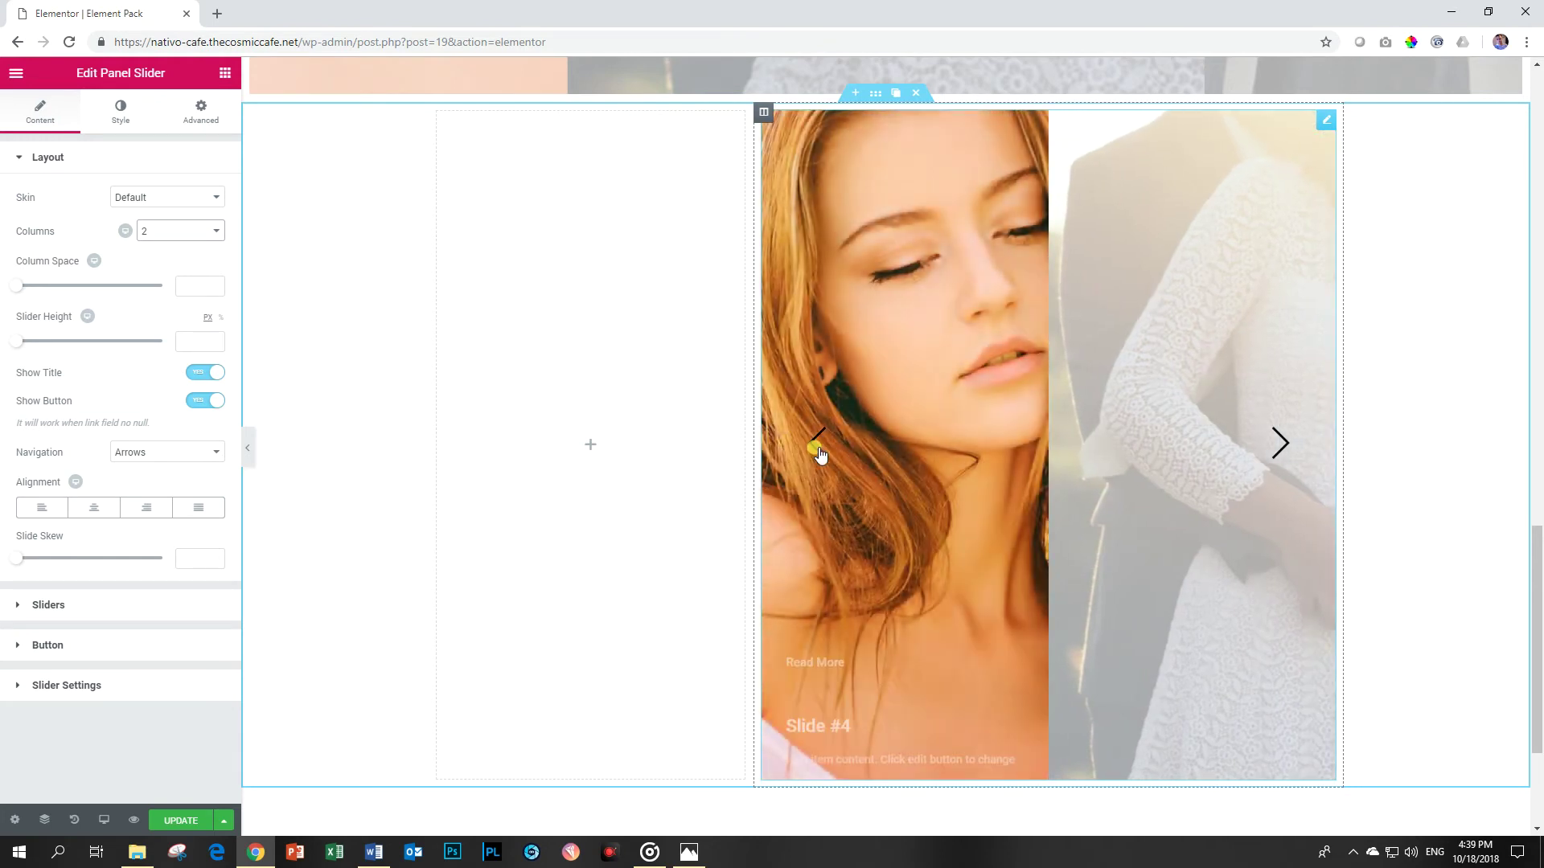
pyautogui.click(1281, 445)
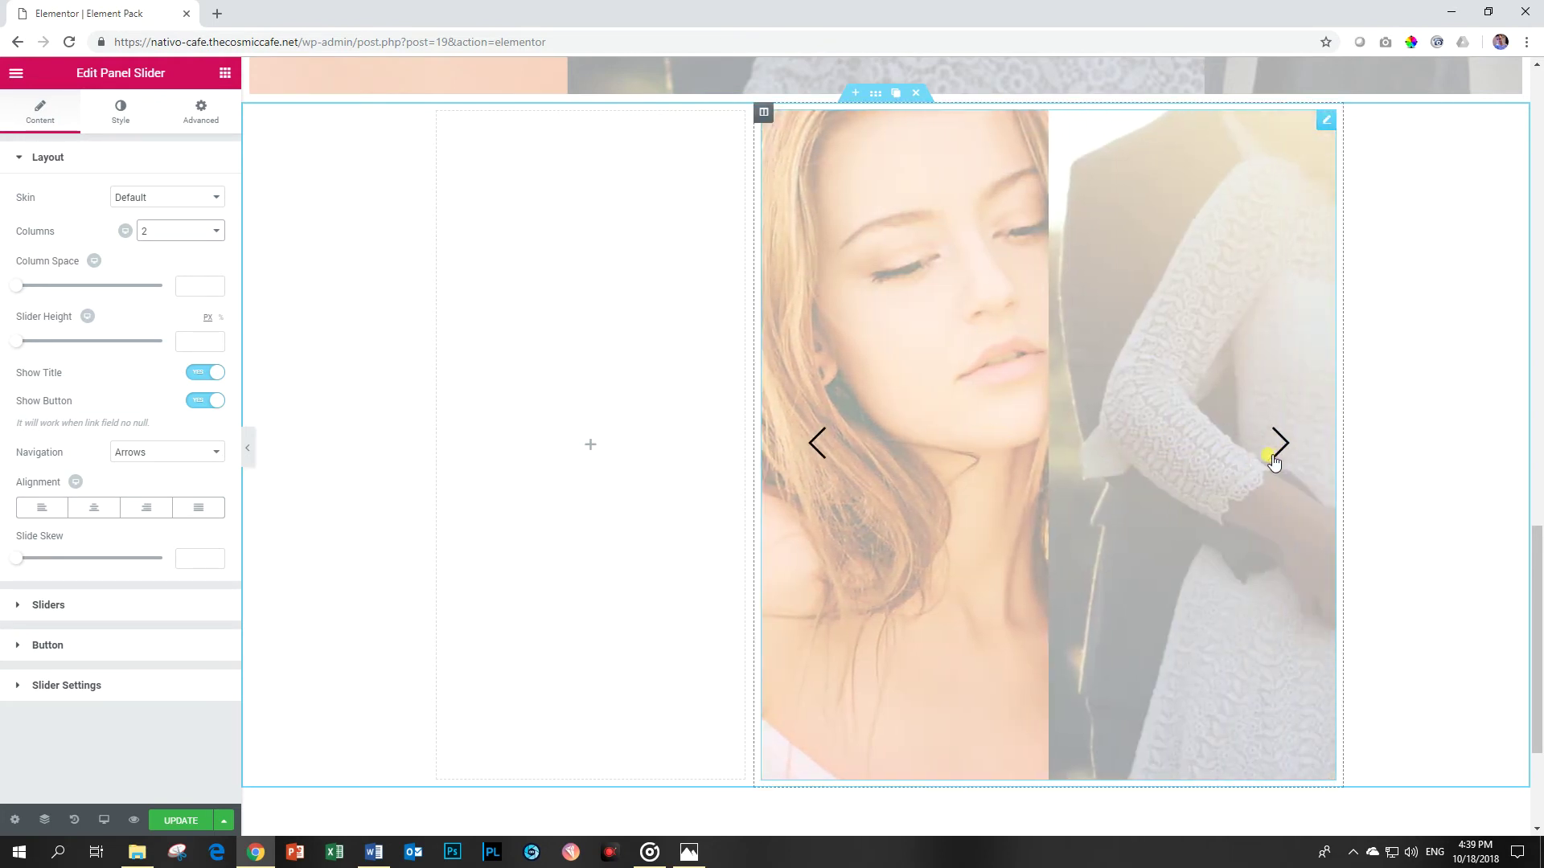
pyautogui.click(1287, 446)
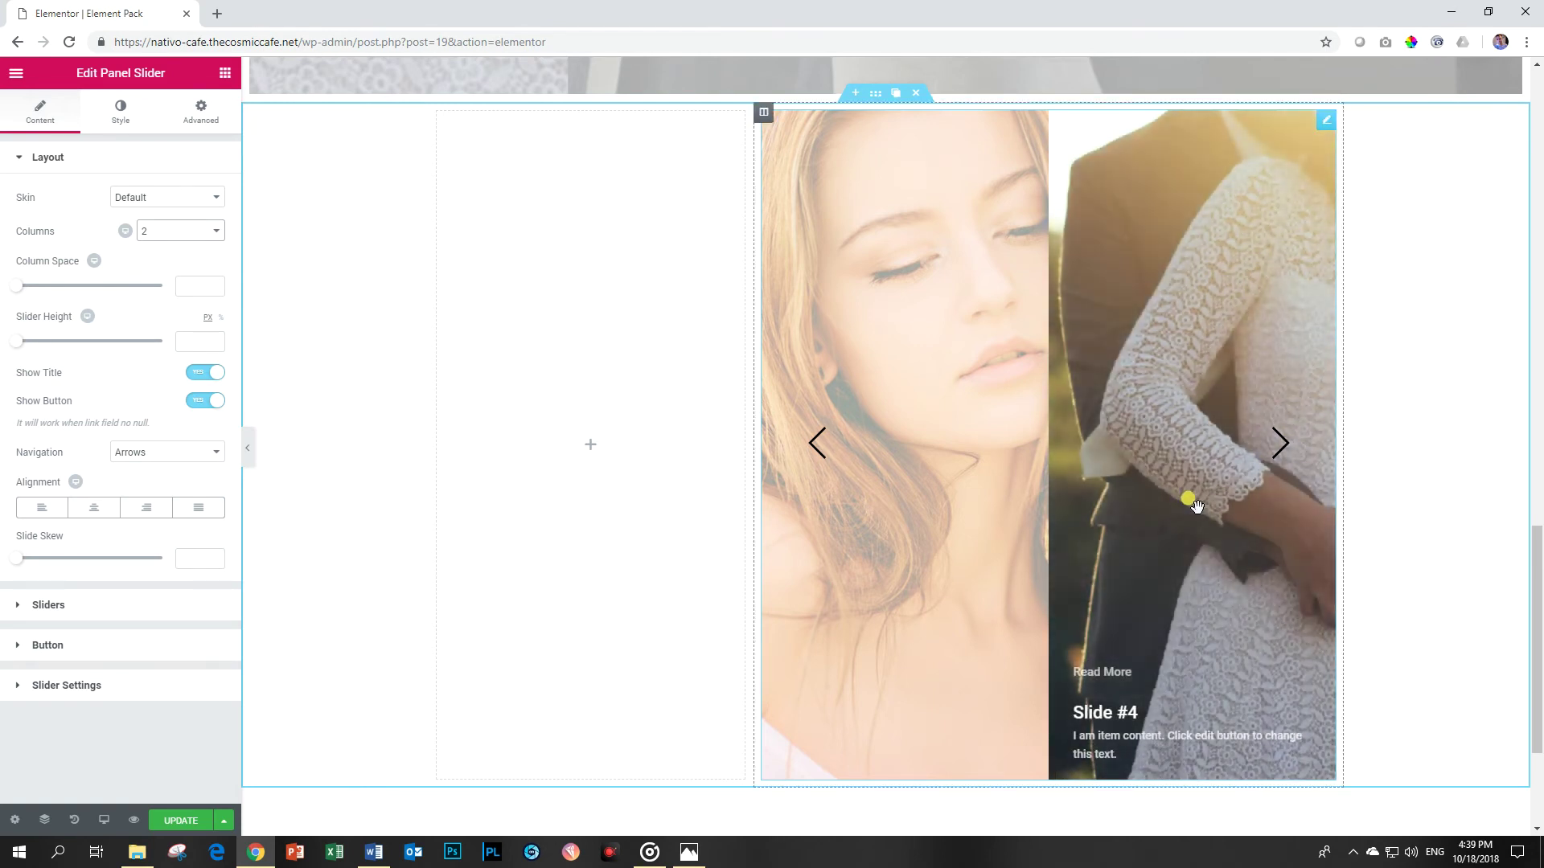
pyautogui.scroll(7, 1189, 500)
pyautogui.scroll(3, 1193, 403)
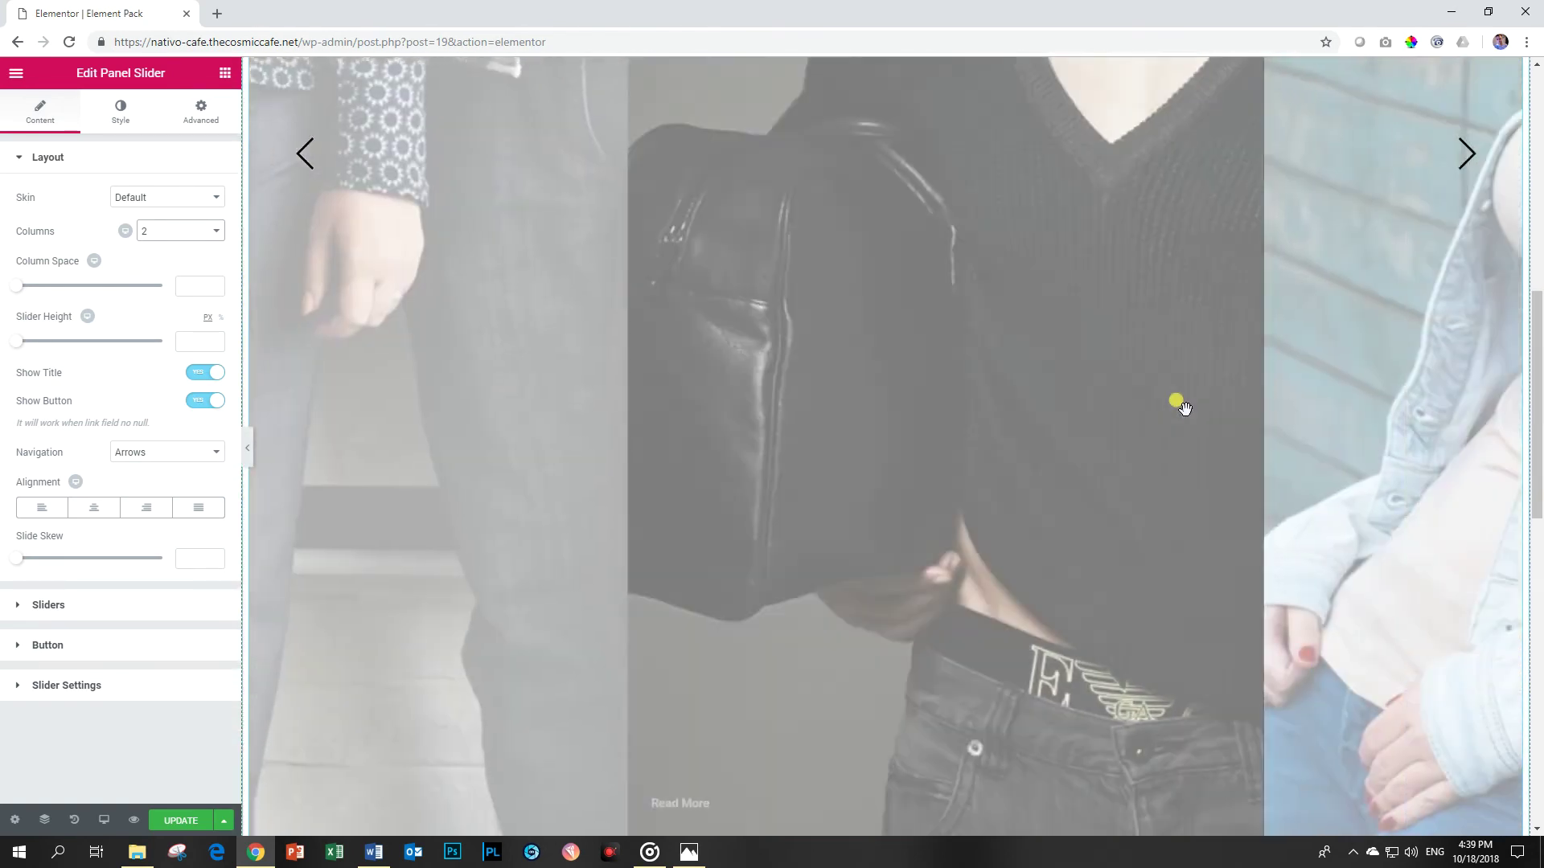
pyautogui.scroll(-4, 1183, 408)
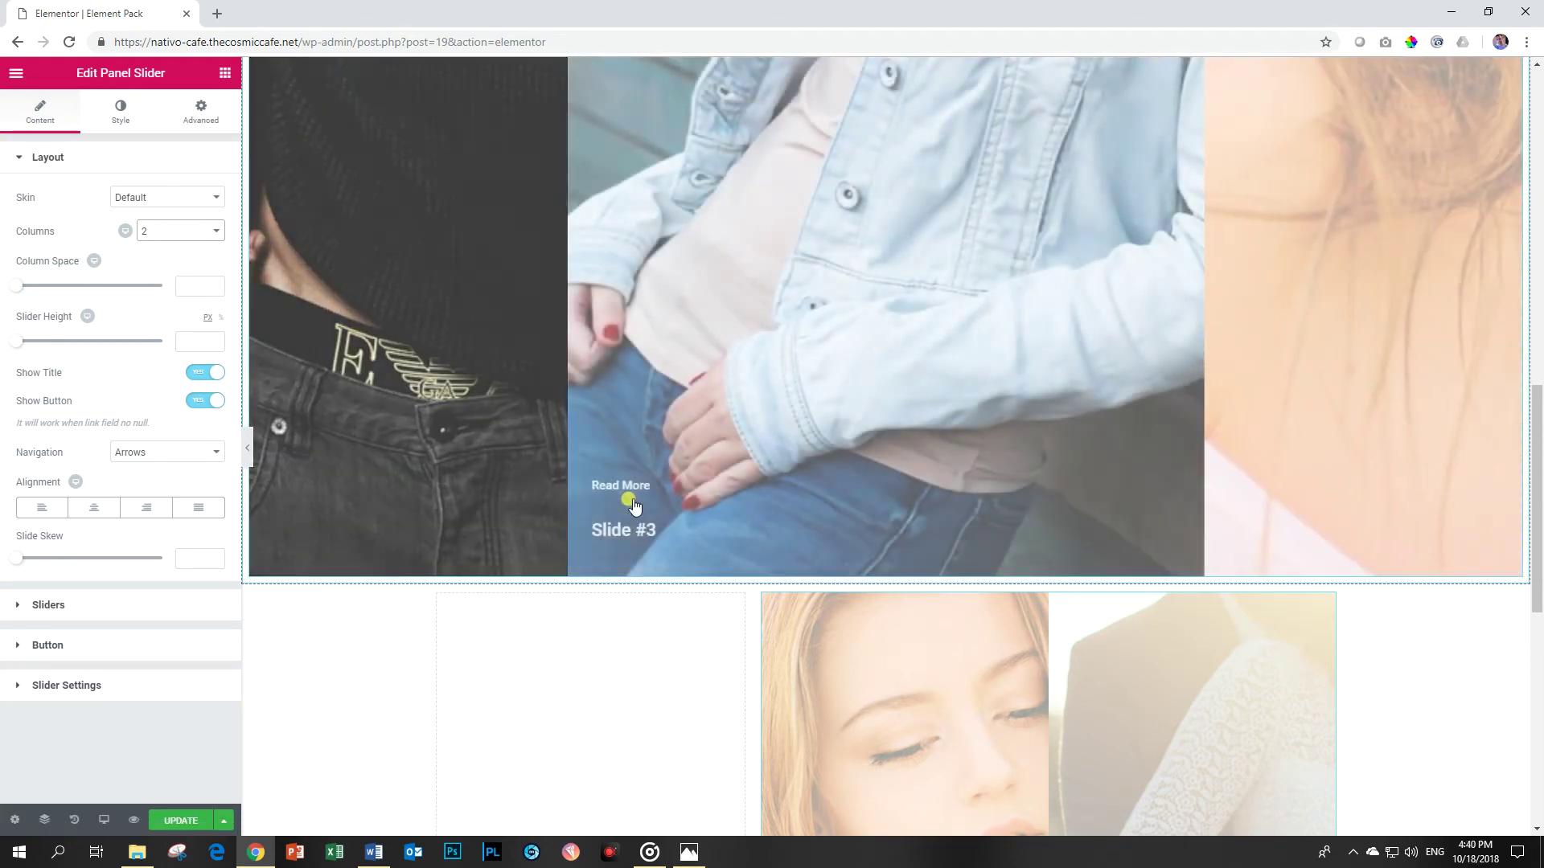
pyautogui.scroll(4, 635, 505)
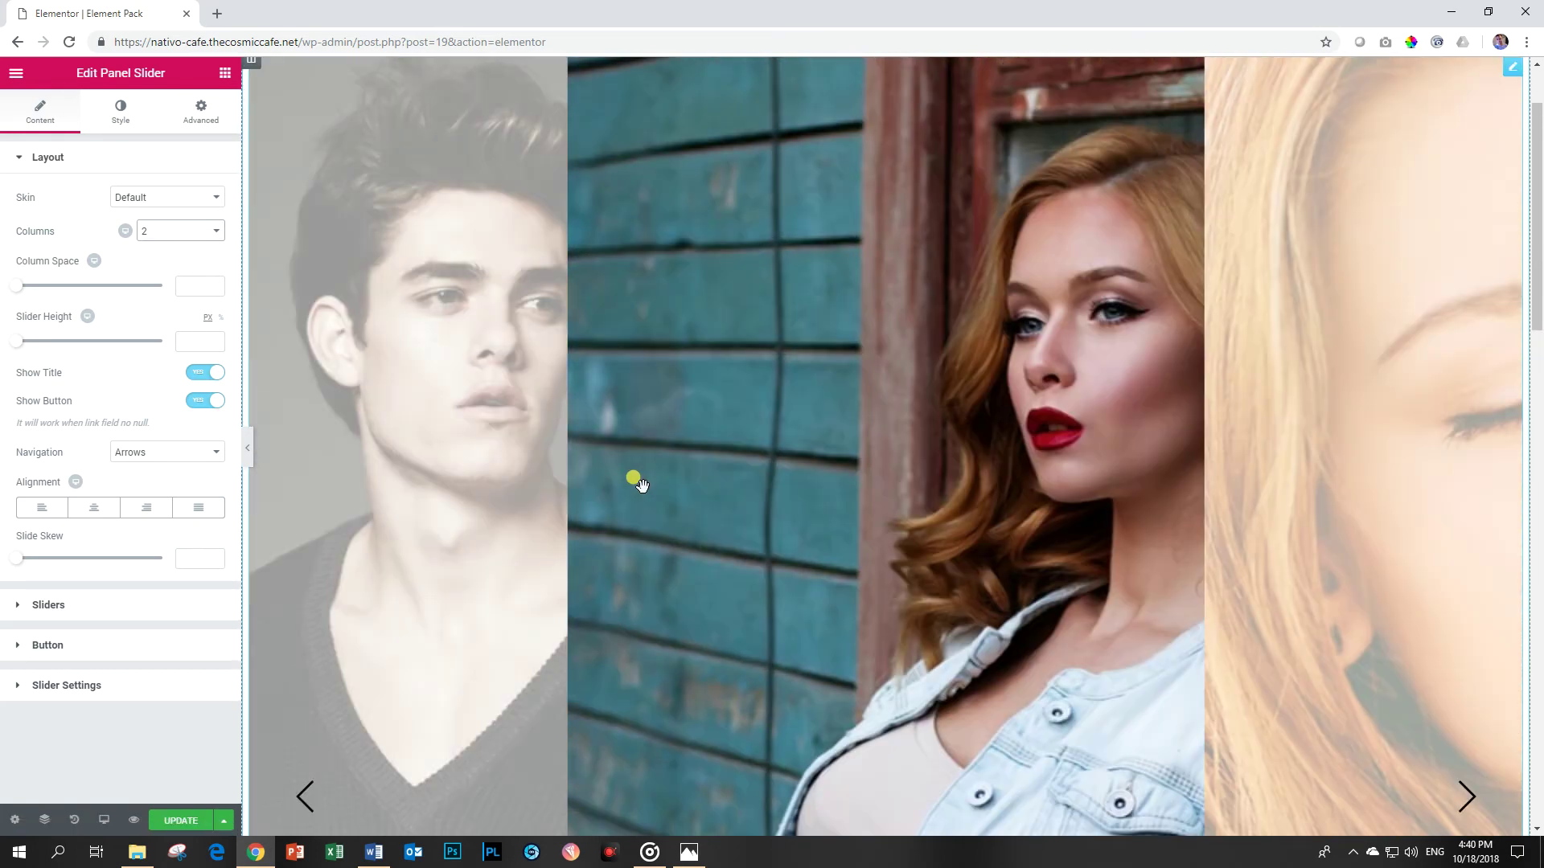
pyautogui.scroll(2, 638, 481)
pyautogui.scroll(-6, 638, 481)
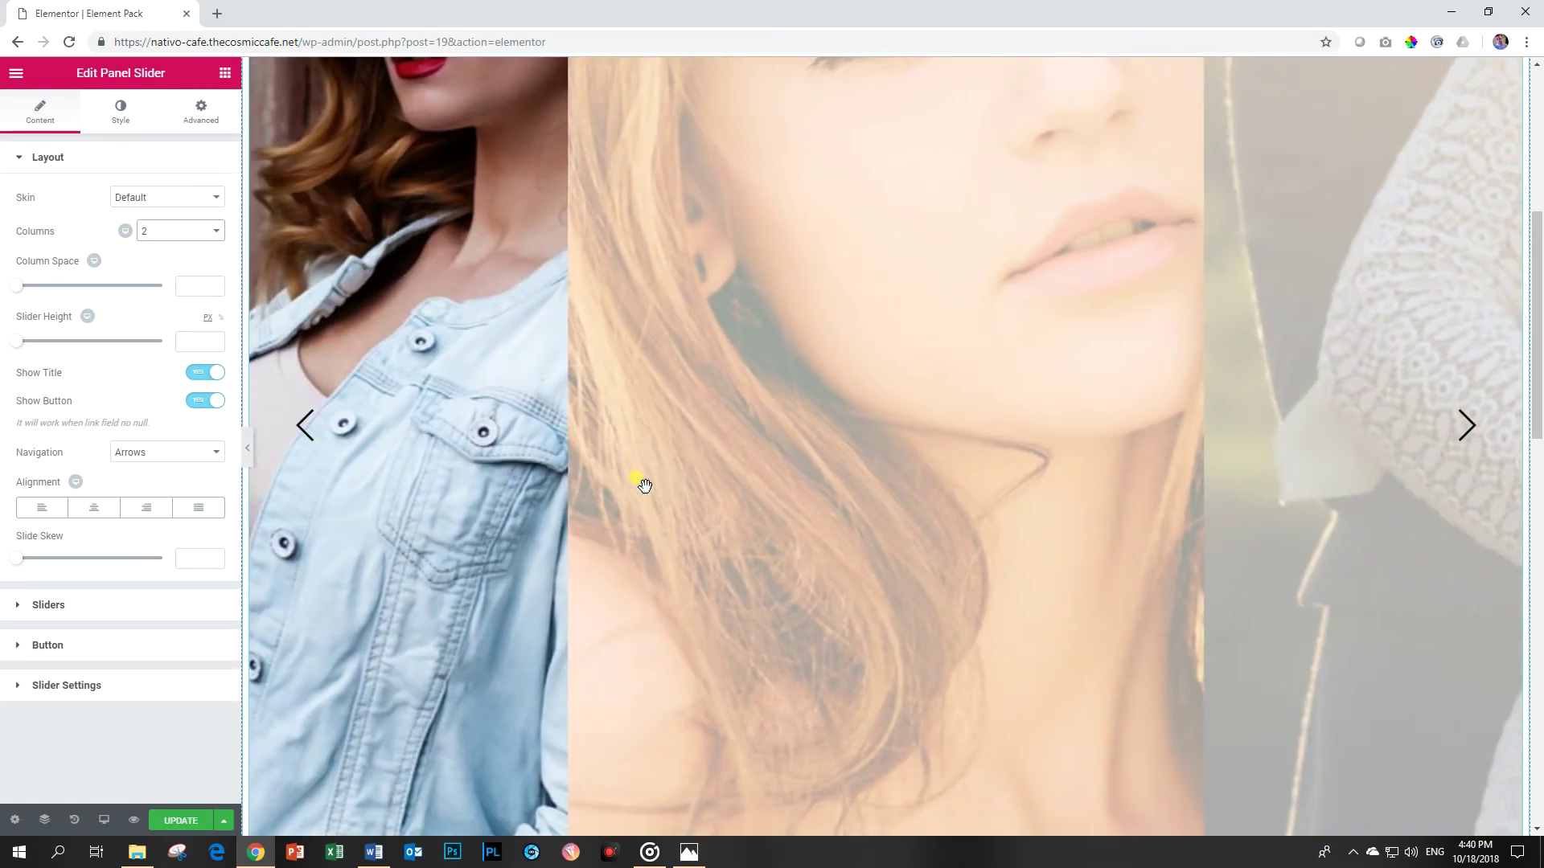
pyautogui.scroll(2, 1006, 179)
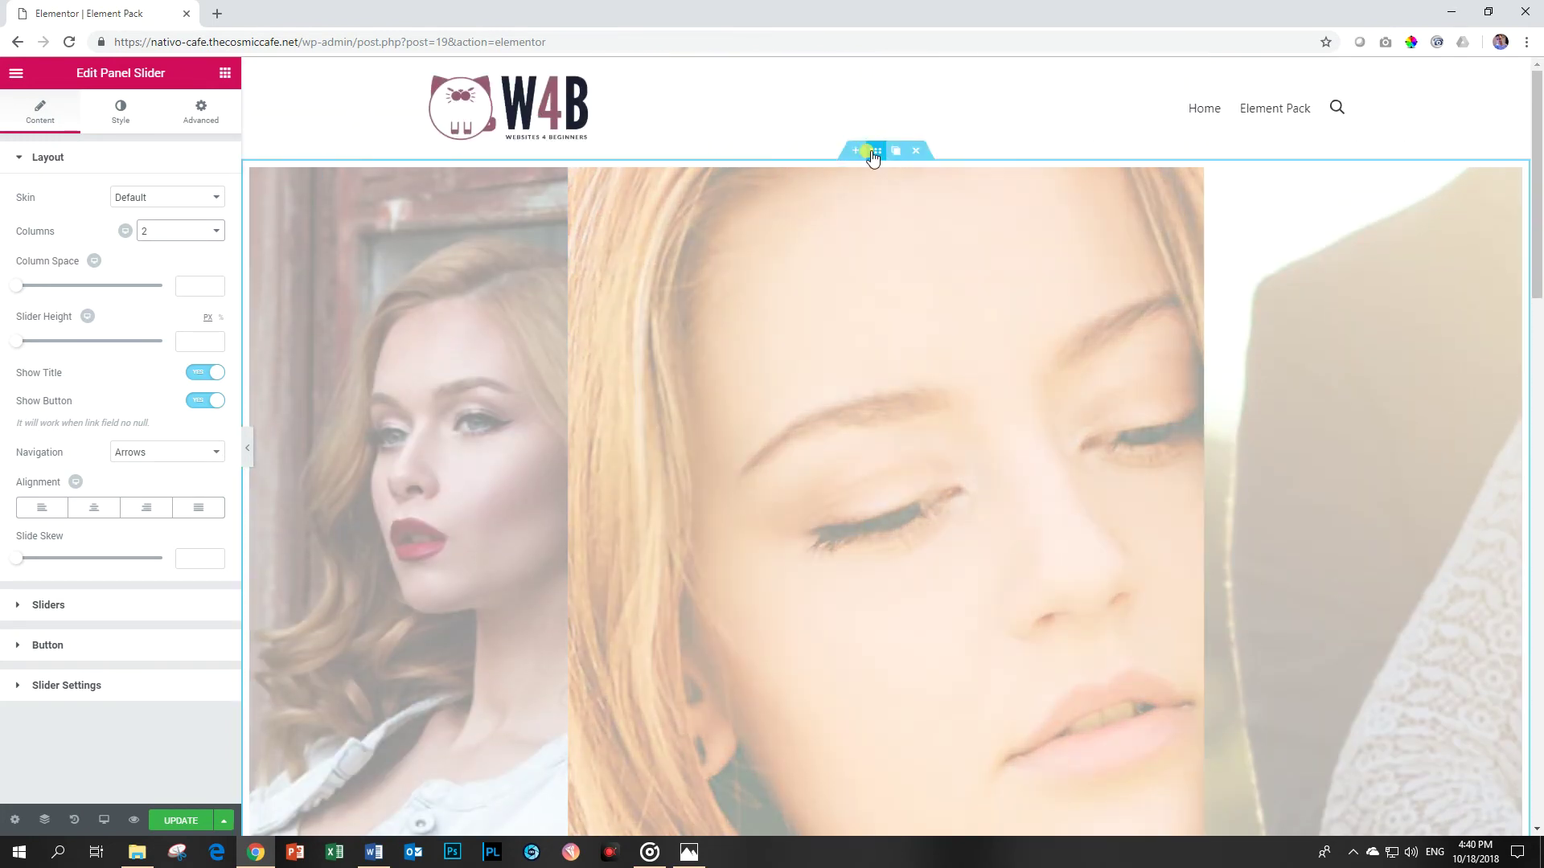
# Set the content width of the upper slider's section to Boxed with a width of 893.
pyautogui.click(875, 153)
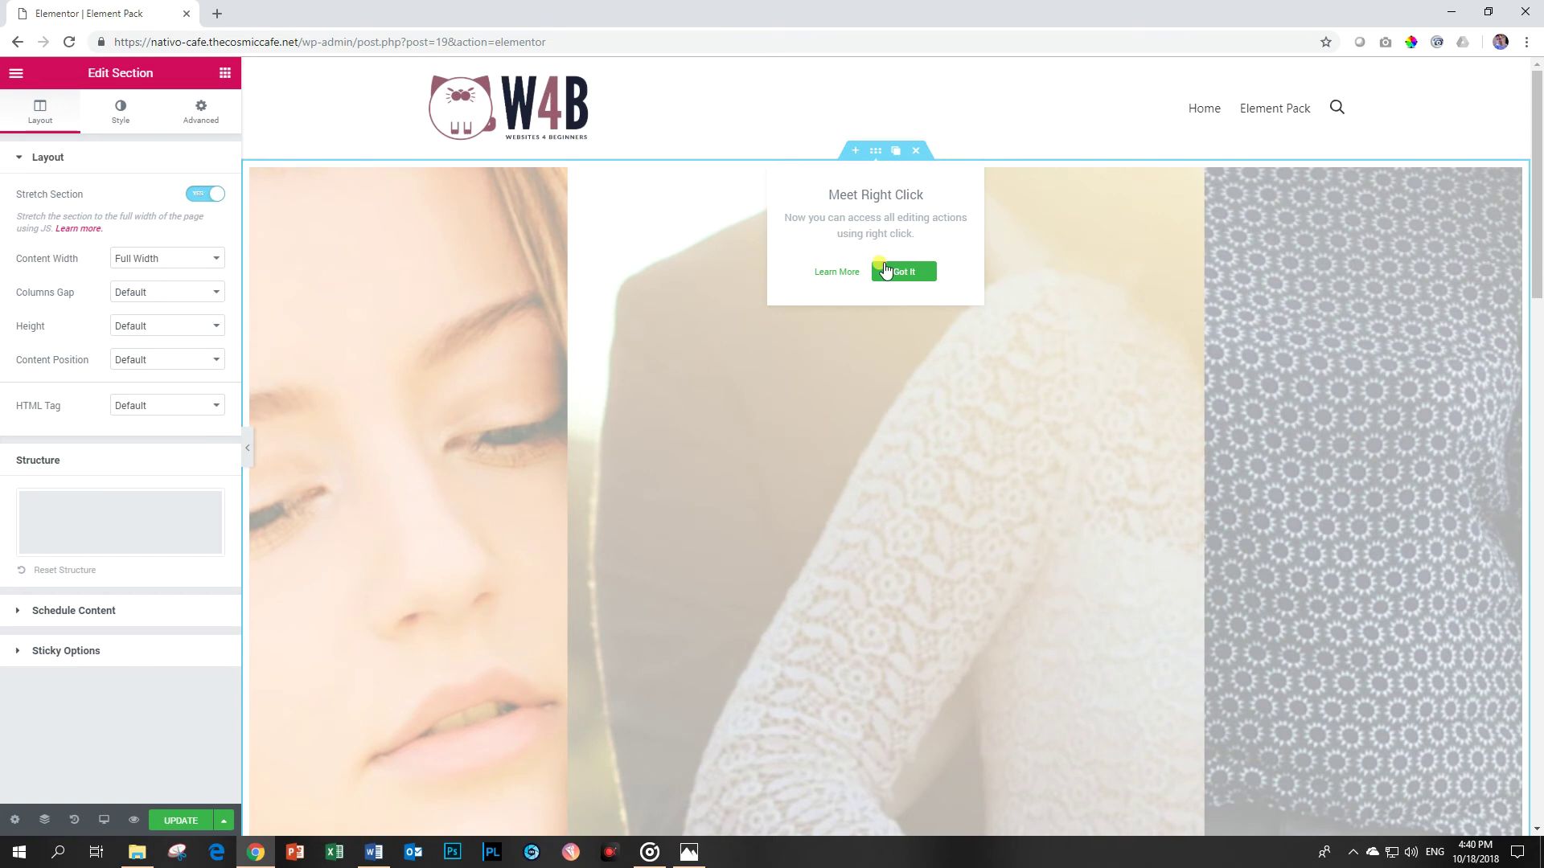
pyautogui.click(892, 270)
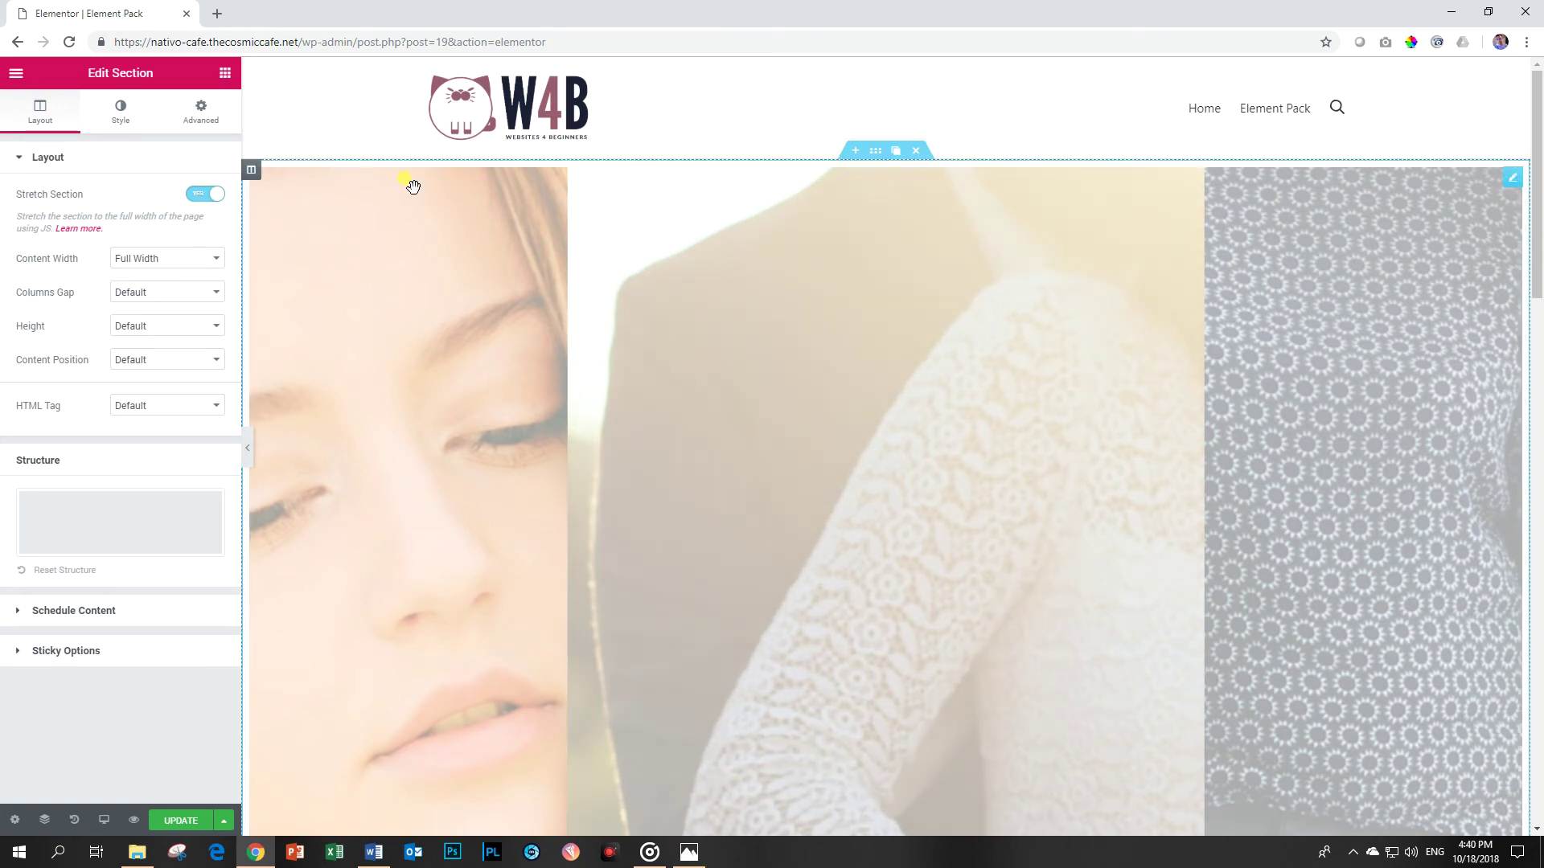
pyautogui.click(155, 267)
pyautogui.click(142, 275)
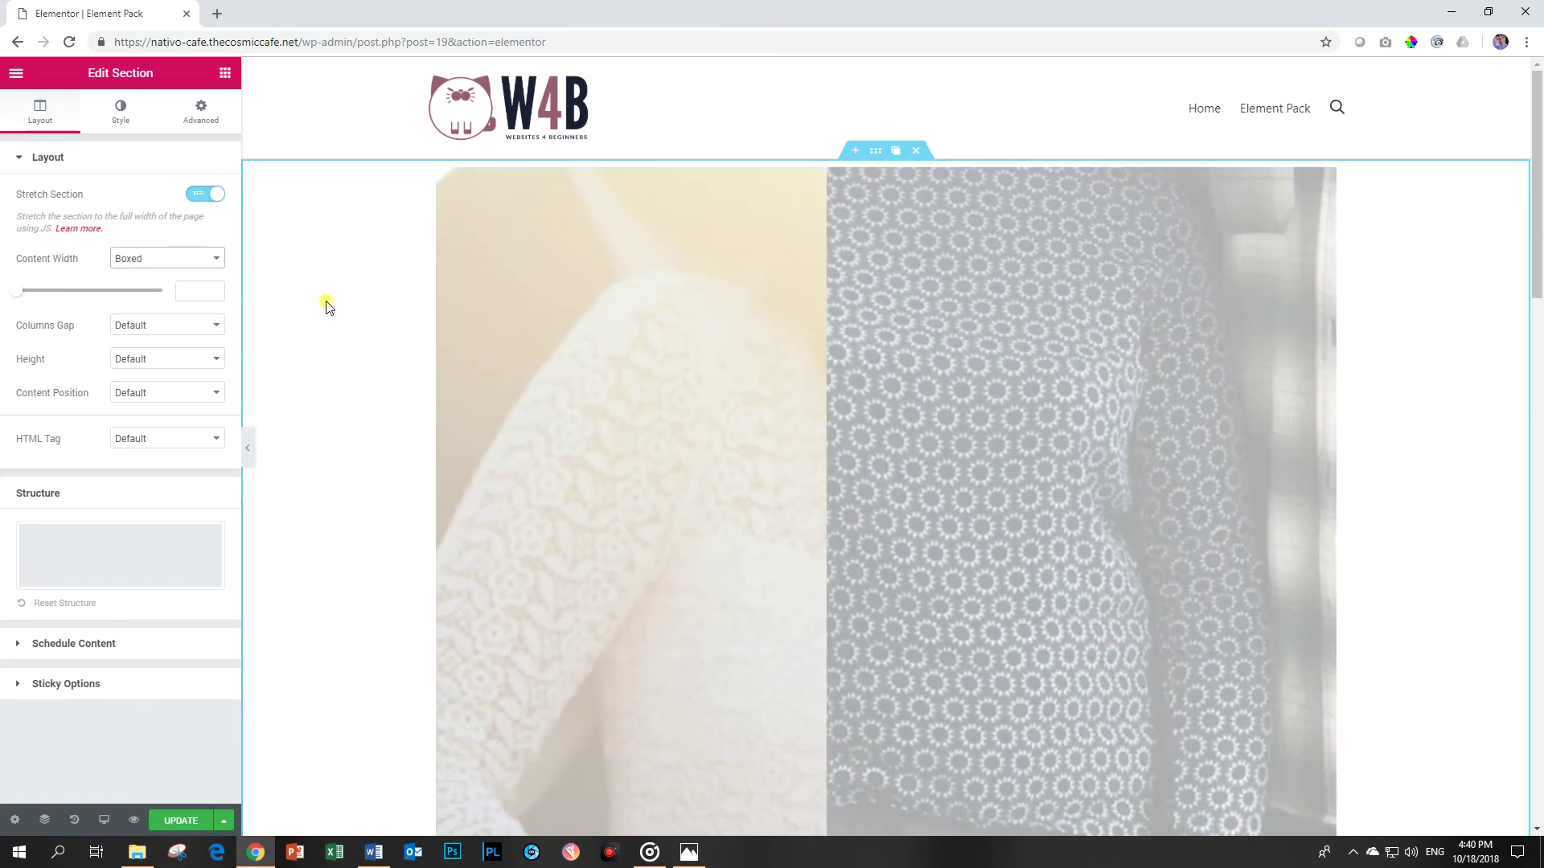
pyautogui.moveTo(16, 290); pyautogui.dragTo(69, 298)
pyautogui.scroll(-10, 482, 346)
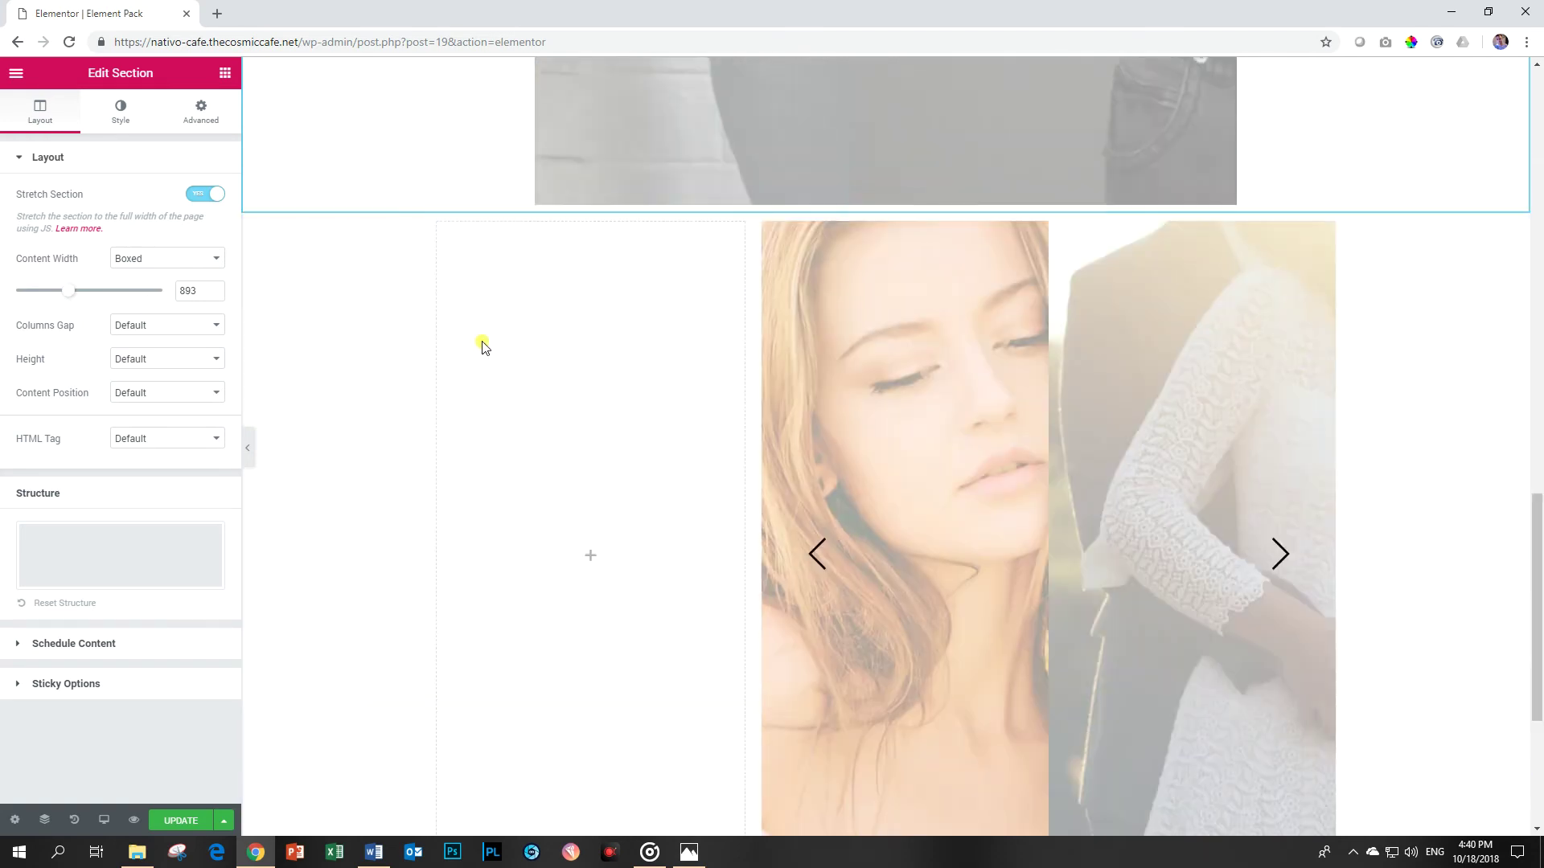
pyautogui.scroll(-4, 482, 346)
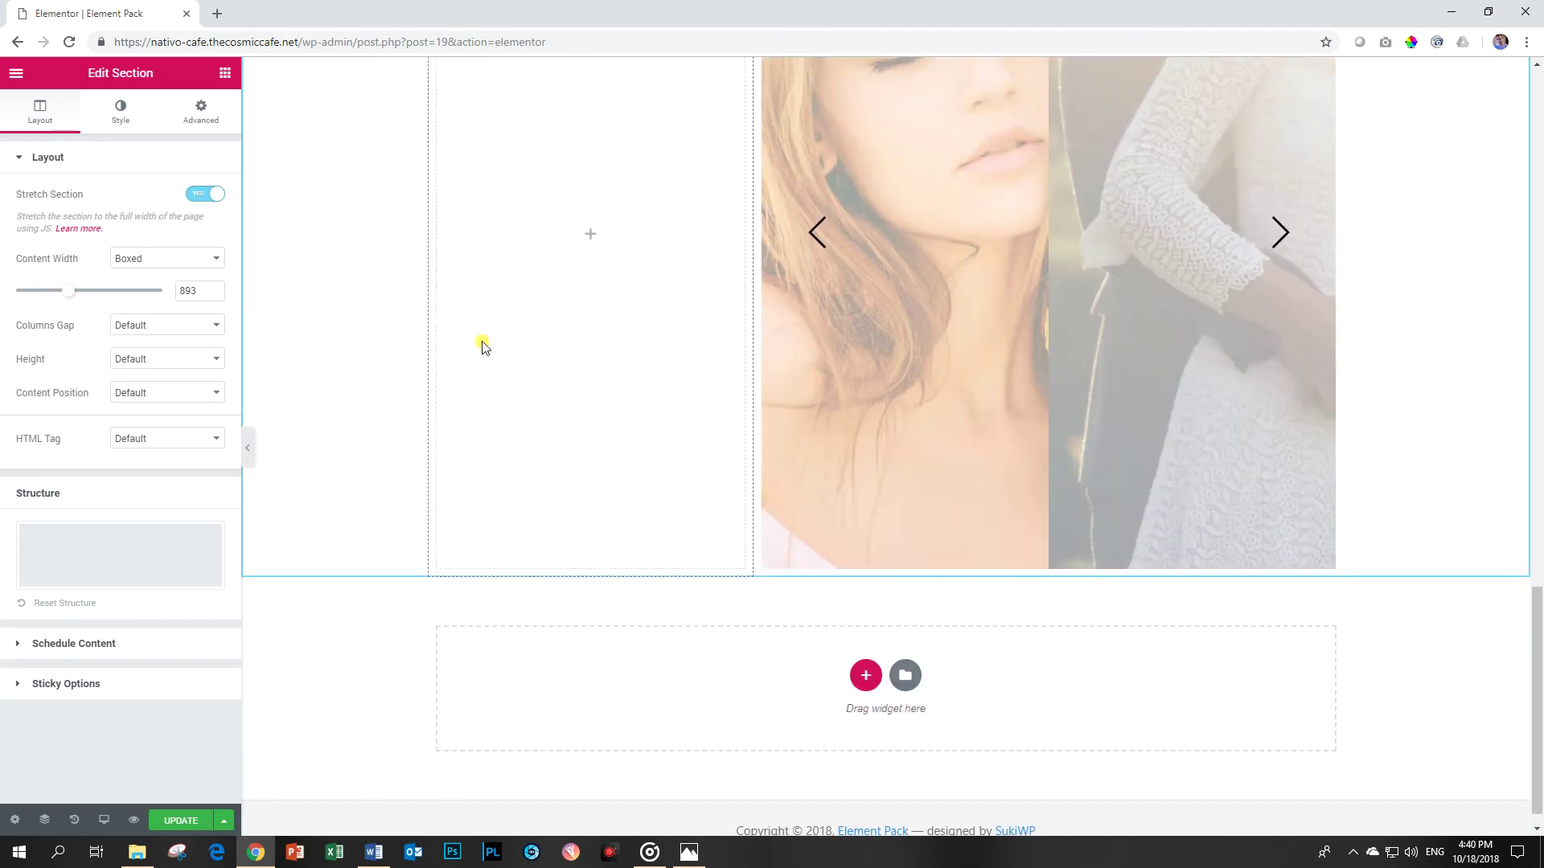